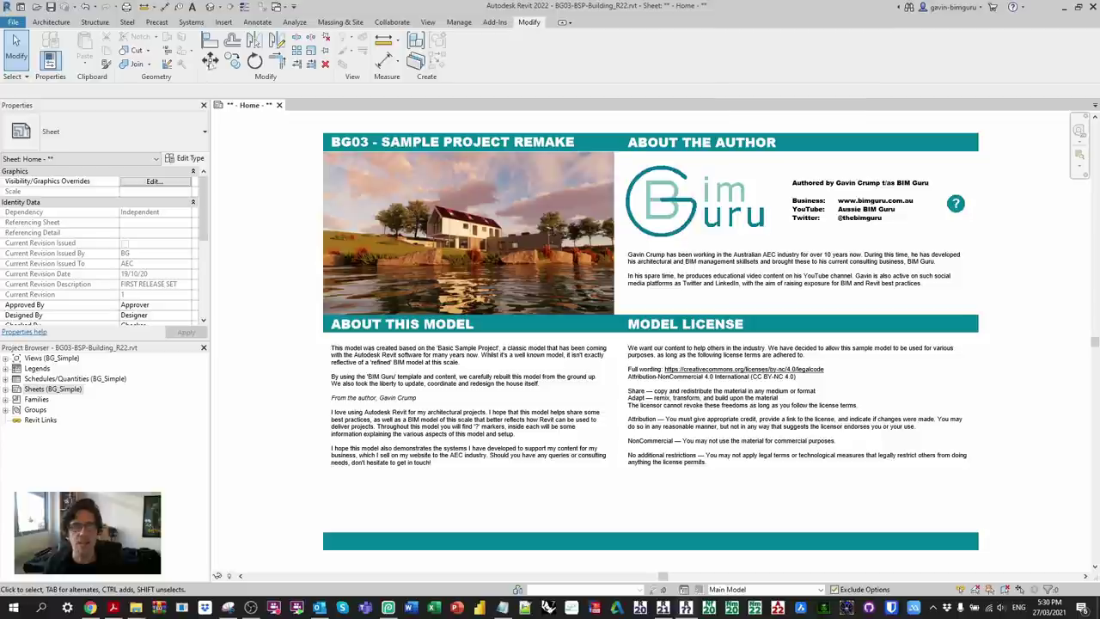
pyautogui.click(210, 6)
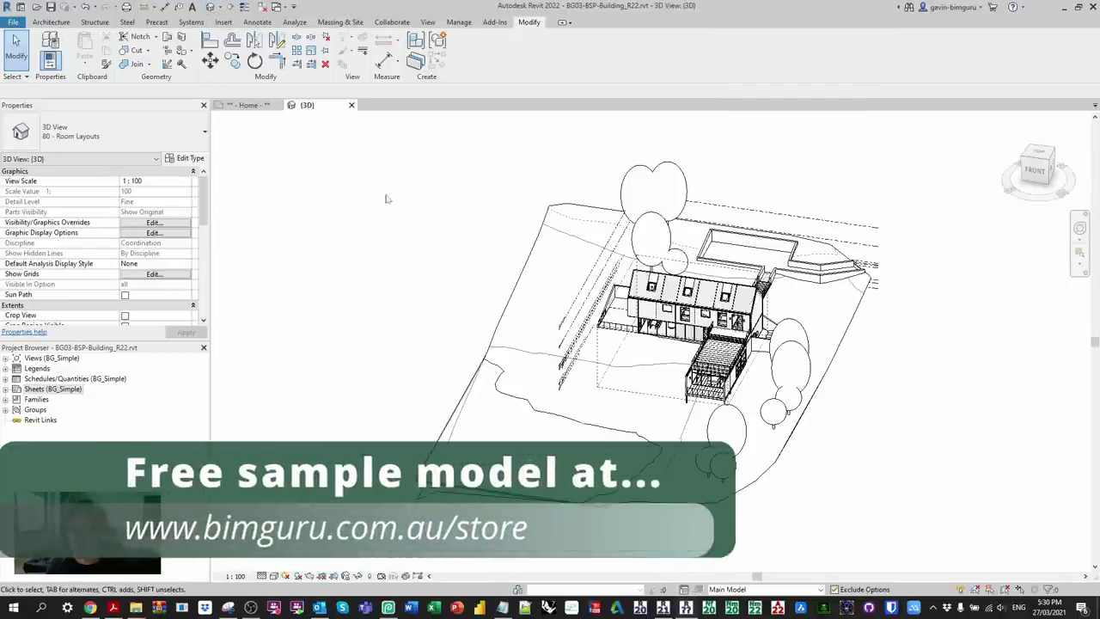
pyautogui.click(351, 105)
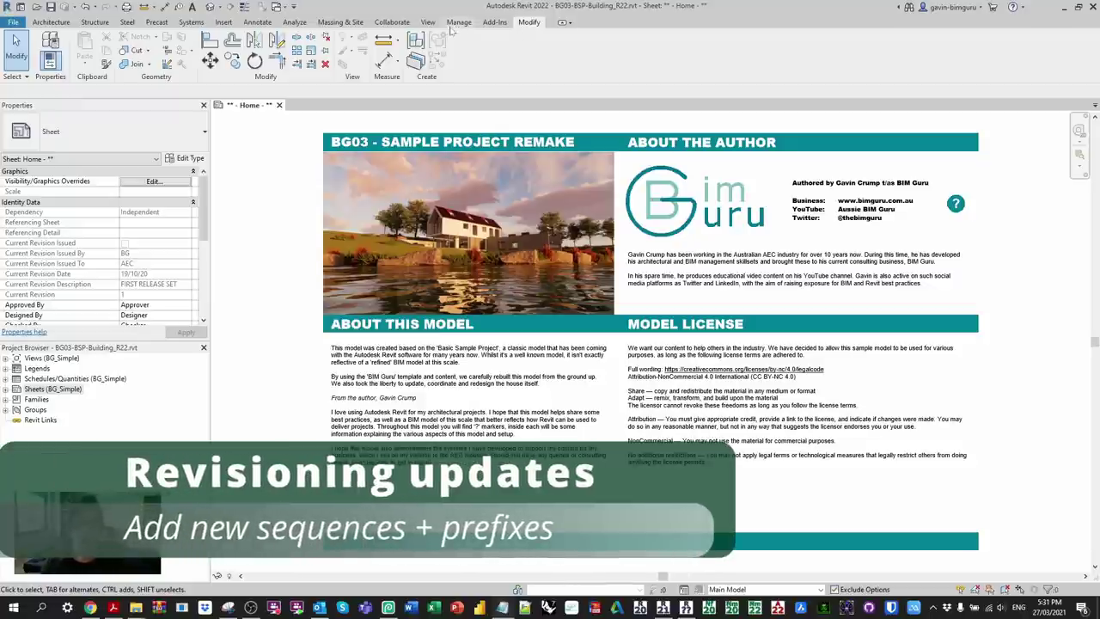
# Step: Open the sheet revision settings and bring up the list of revision numbering sequences
pyautogui.click(428, 23)
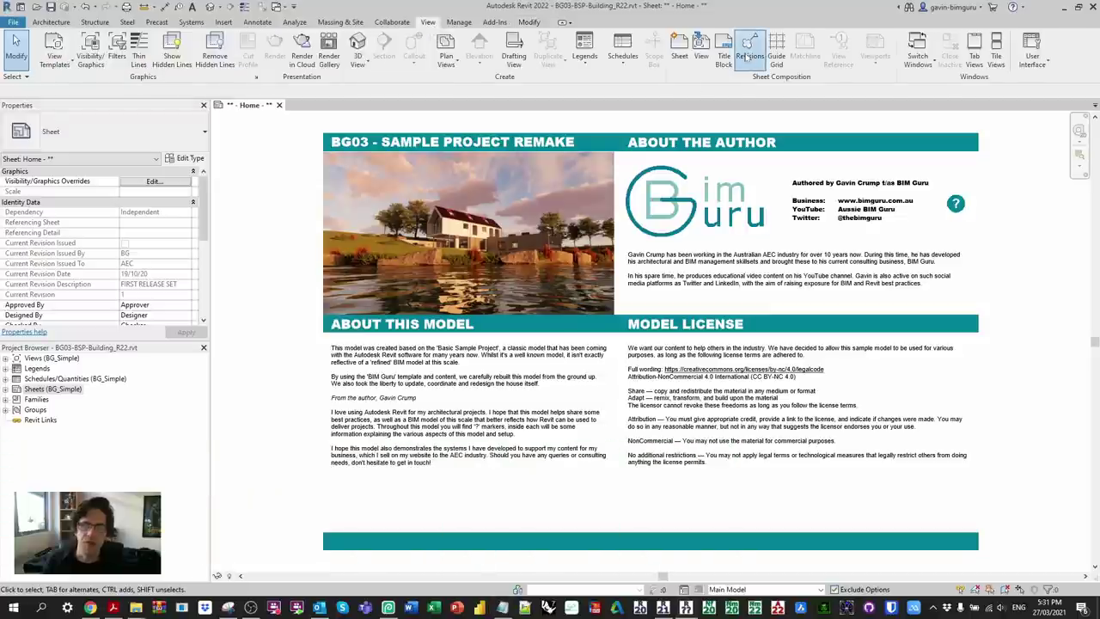
pyautogui.click(747, 57)
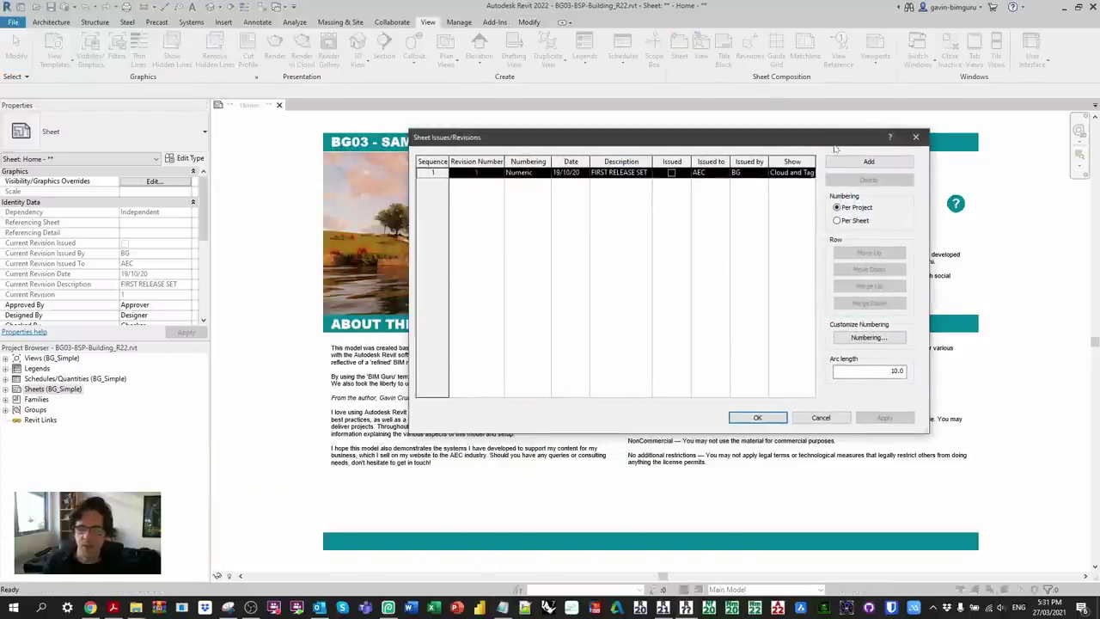
pyautogui.click(869, 337)
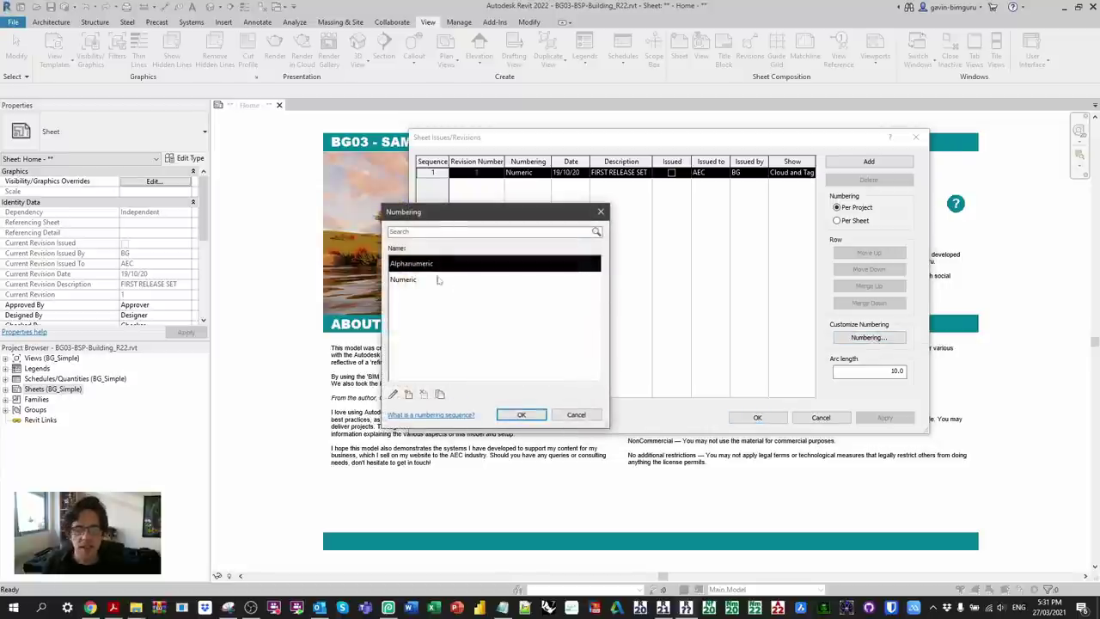
pyautogui.moveTo(459, 219); pyautogui.dragTo(590, 201)
pyautogui.click(552, 262)
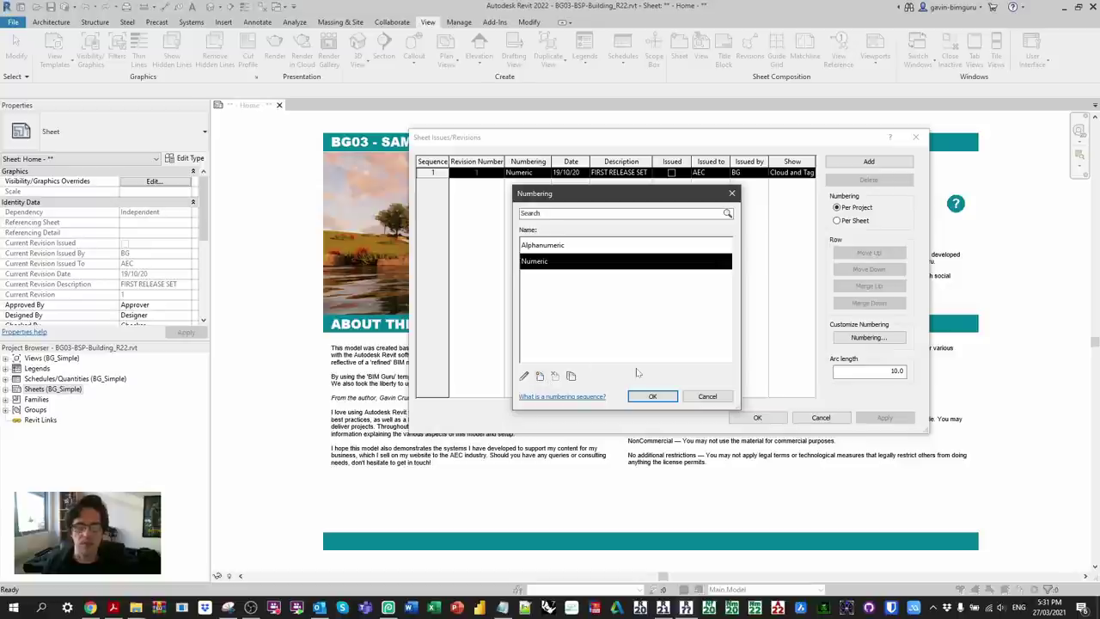
# Step: Create a numeric numbering sequence named Preliminary with prefix P and a minimum of 2 digits
pyautogui.click(539, 376)
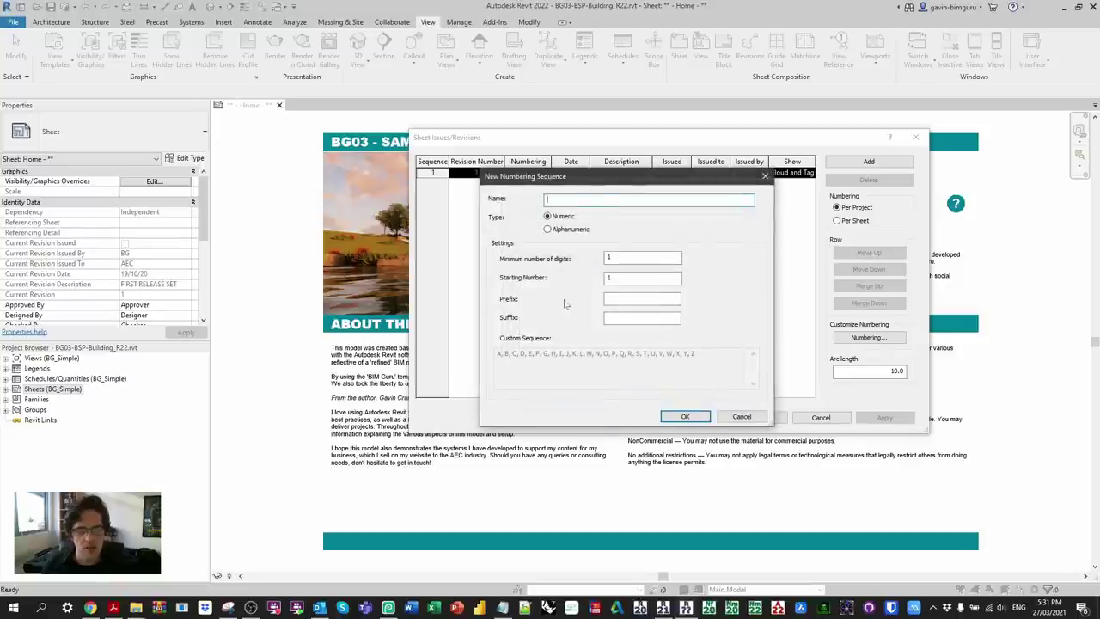
pyautogui.write('Preliminary')
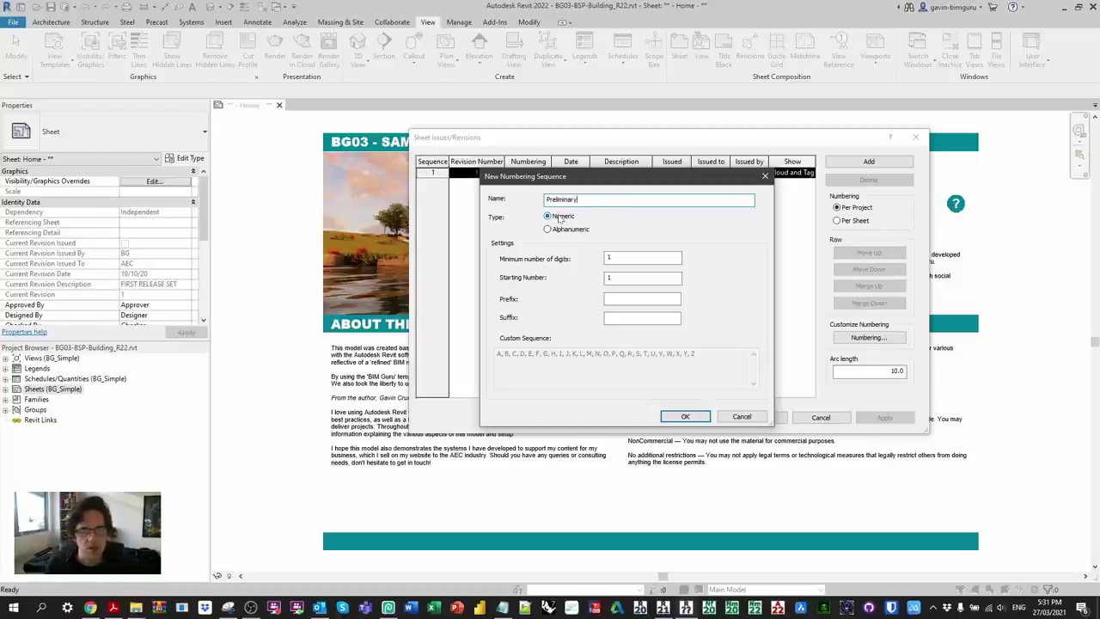
pyautogui.click(641, 298)
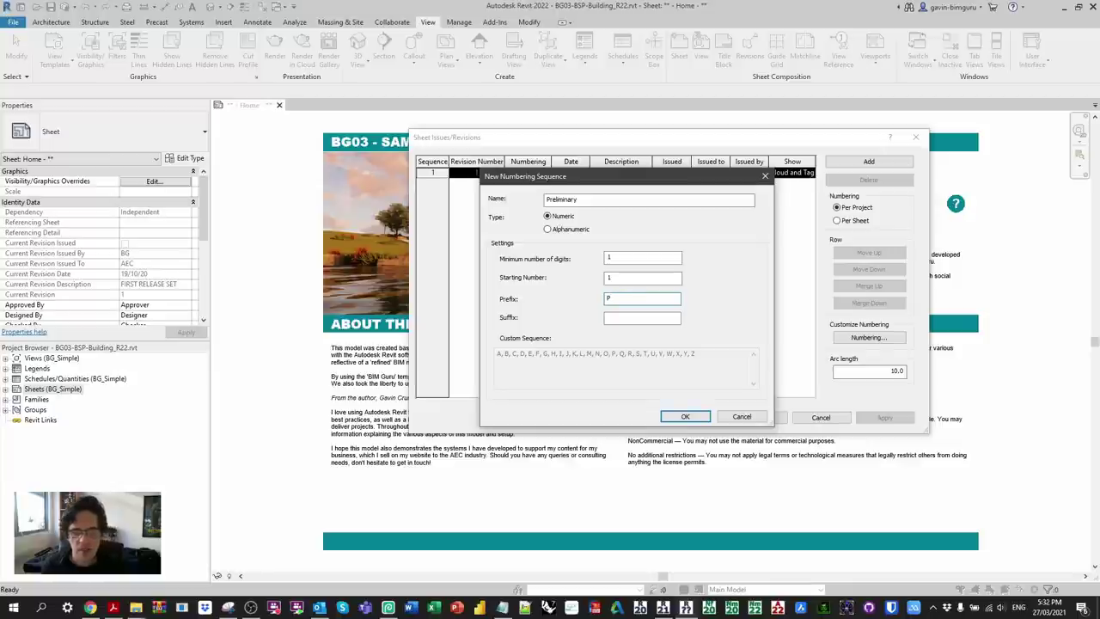
pyautogui.hotkey('shift', 'Tab')
pyautogui.hotkey('shift', 'Tab')
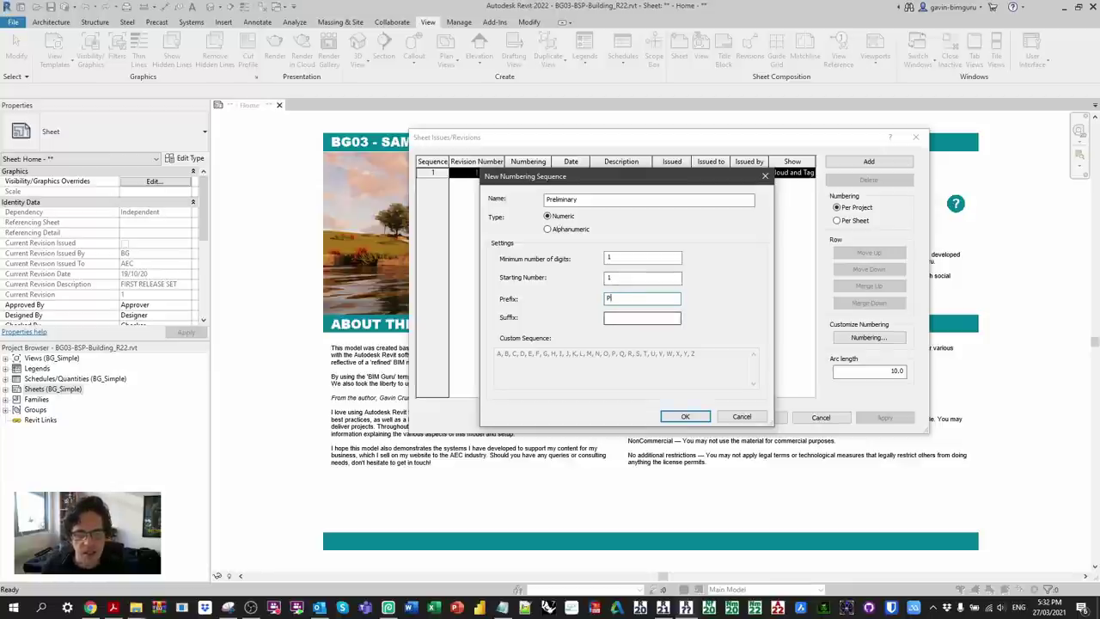
pyautogui.write('2')
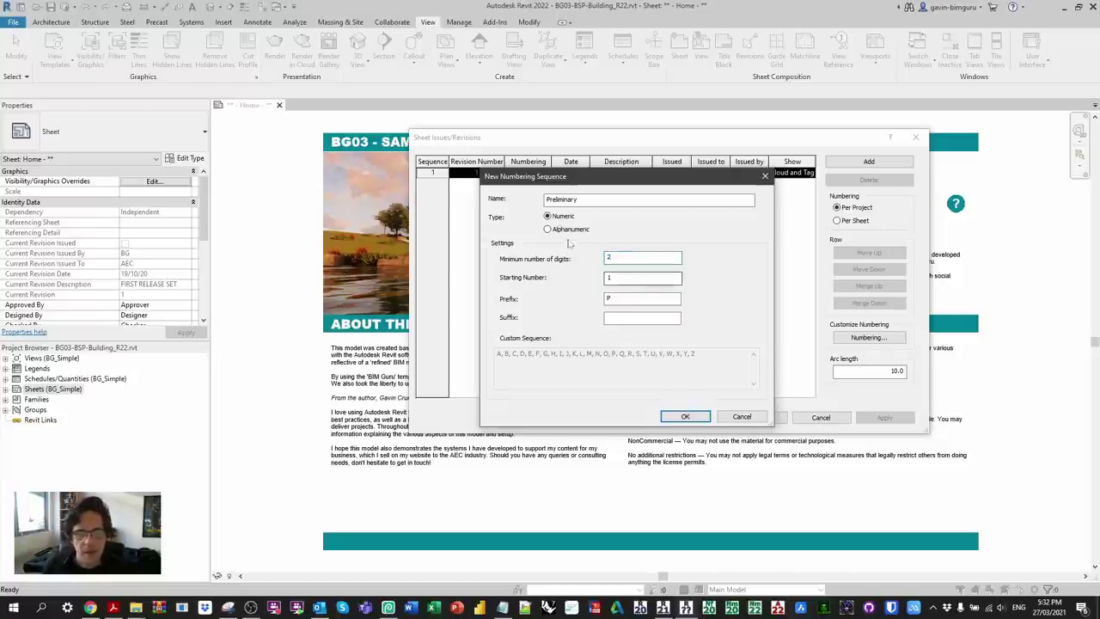
pyautogui.press('Return')
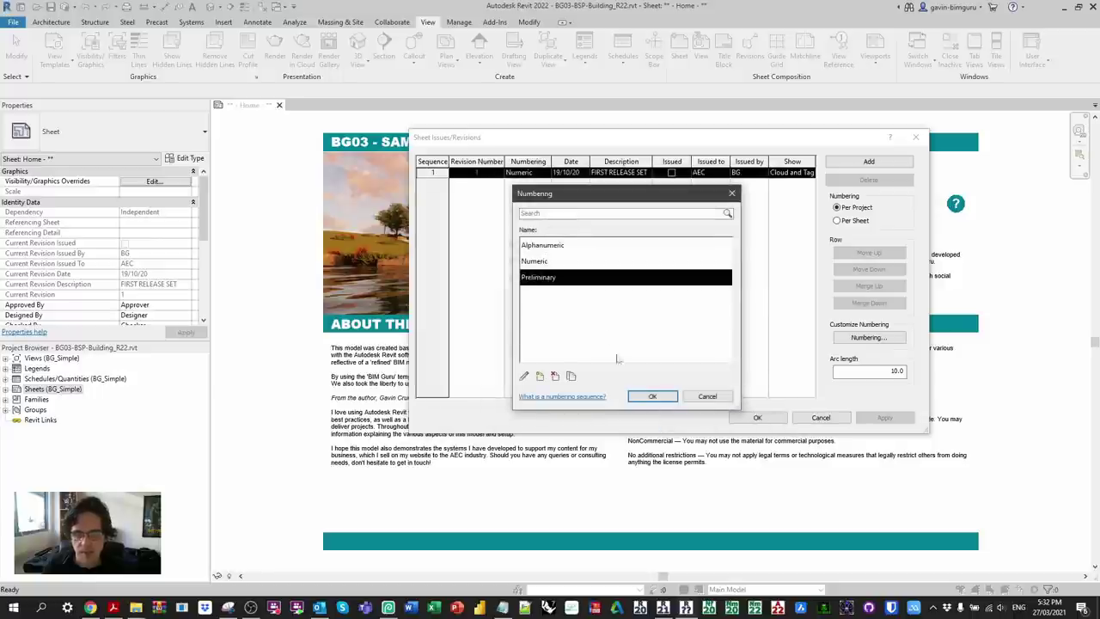
pyautogui.click(650, 396)
# Step: Add three new revisions below the FIRST RELEASE SET revision
pyautogui.click(871, 163)
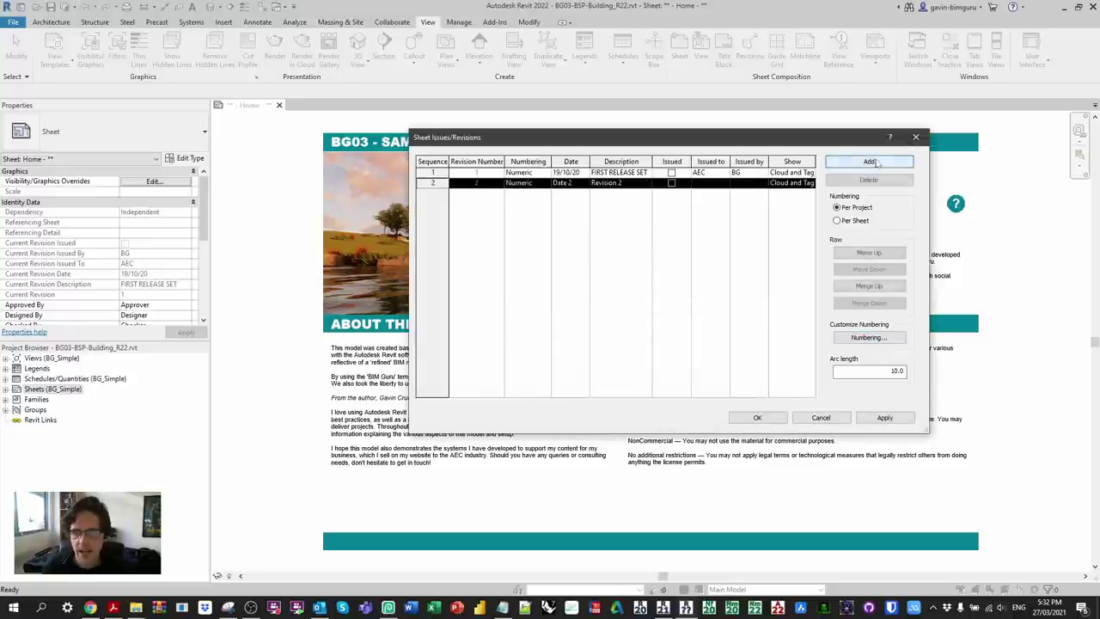
pyautogui.click(870, 163)
pyautogui.click(871, 163)
# Step: Assign the Preliminary numbering sequence to the revisions in sequence rows 2, 3 and 4
pyautogui.click(545, 183)
pyautogui.click(545, 183)
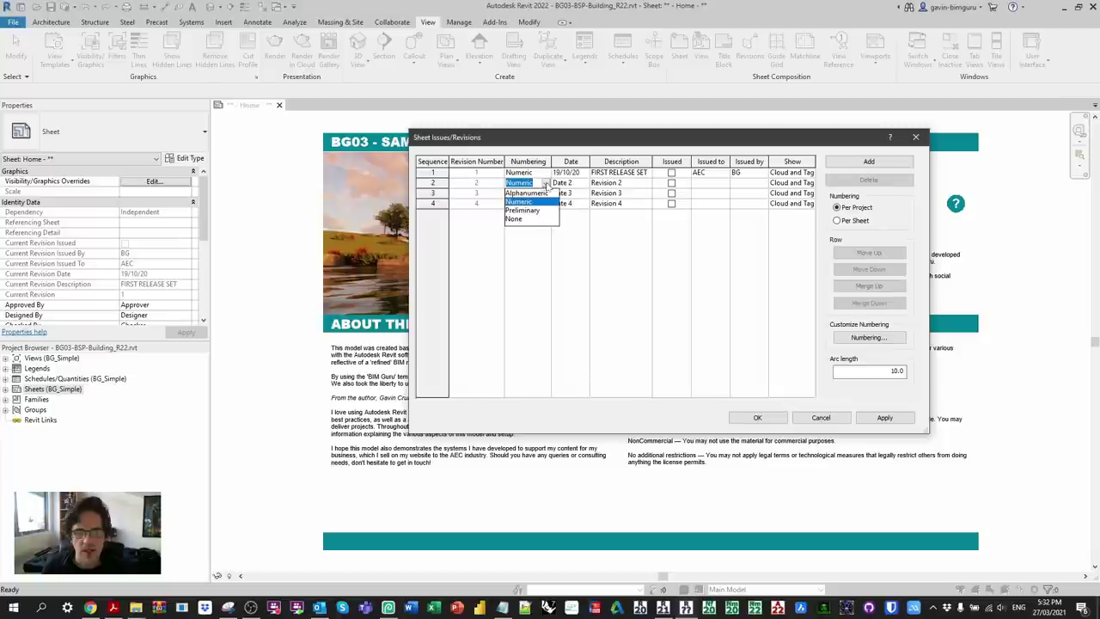
pyautogui.click(545, 209)
pyautogui.click(545, 194)
pyautogui.click(545, 194)
pyautogui.click(545, 220)
pyautogui.click(545, 204)
pyautogui.click(545, 203)
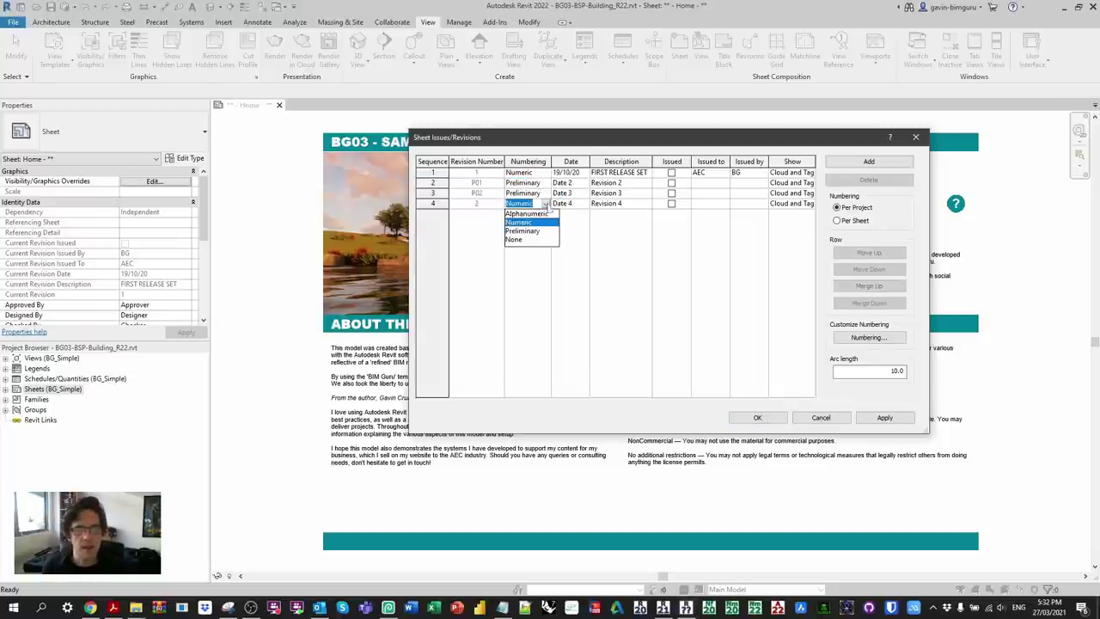
pyautogui.click(545, 230)
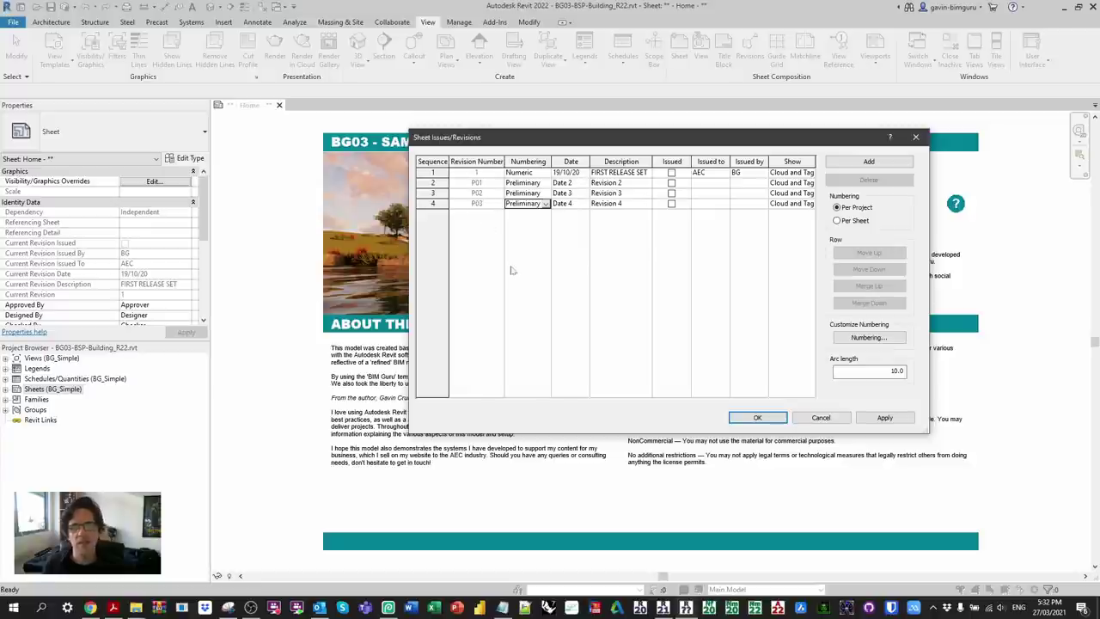
# Step: Set the sequence 2 revision to Alphanumeric numbering and number revisions per sheet, closing the revision settings without saving
pyautogui.click(545, 183)
pyautogui.click(545, 183)
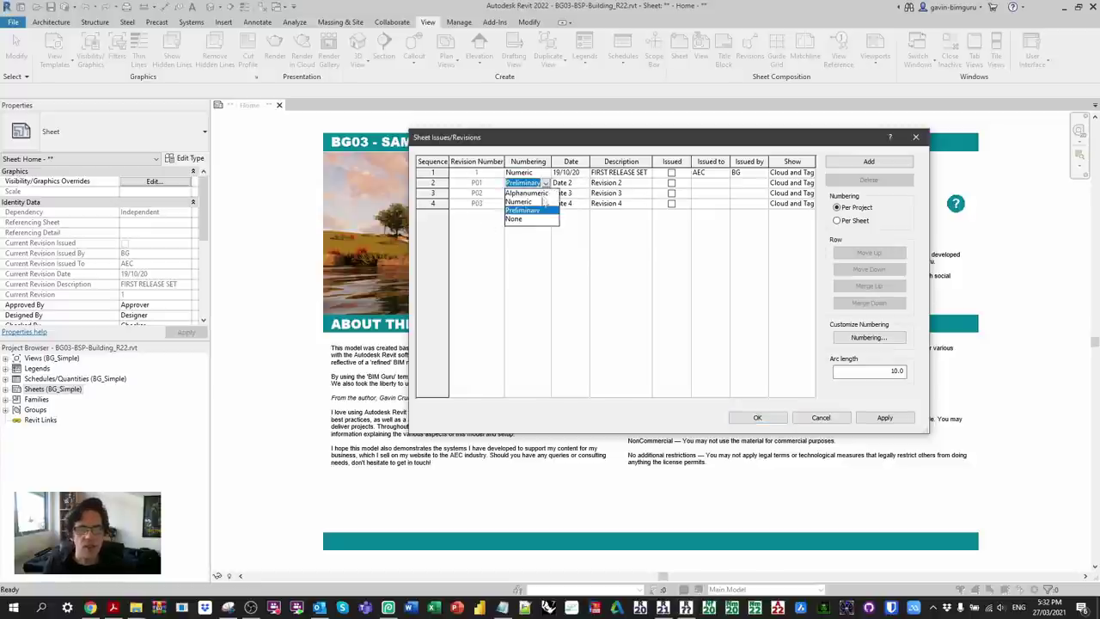
pyautogui.click(541, 194)
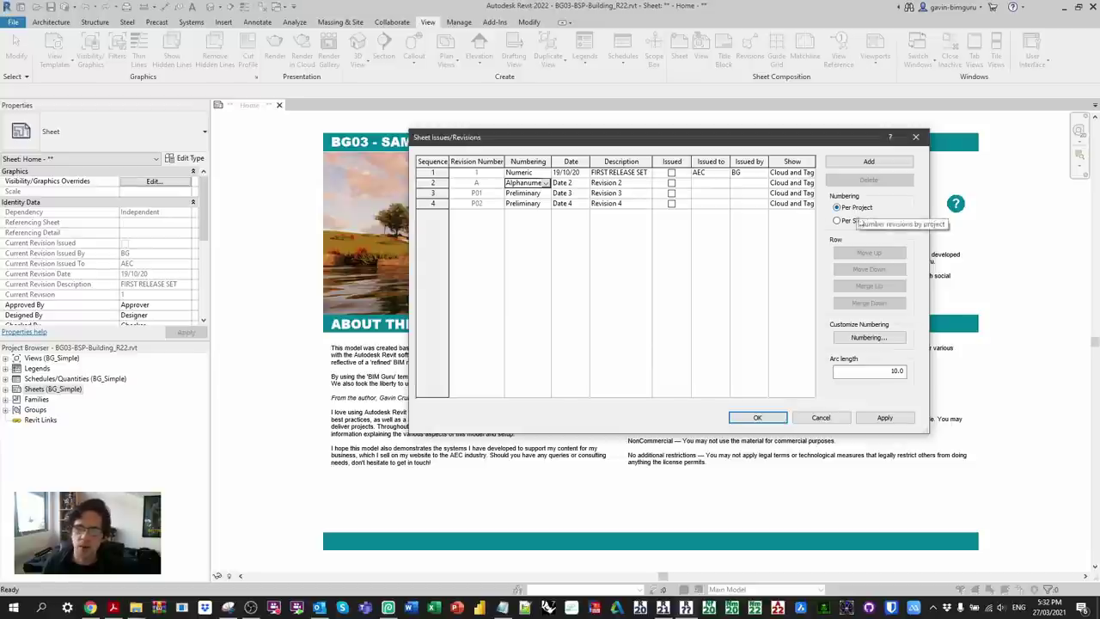
pyautogui.click(855, 221)
pyautogui.click(576, 322)
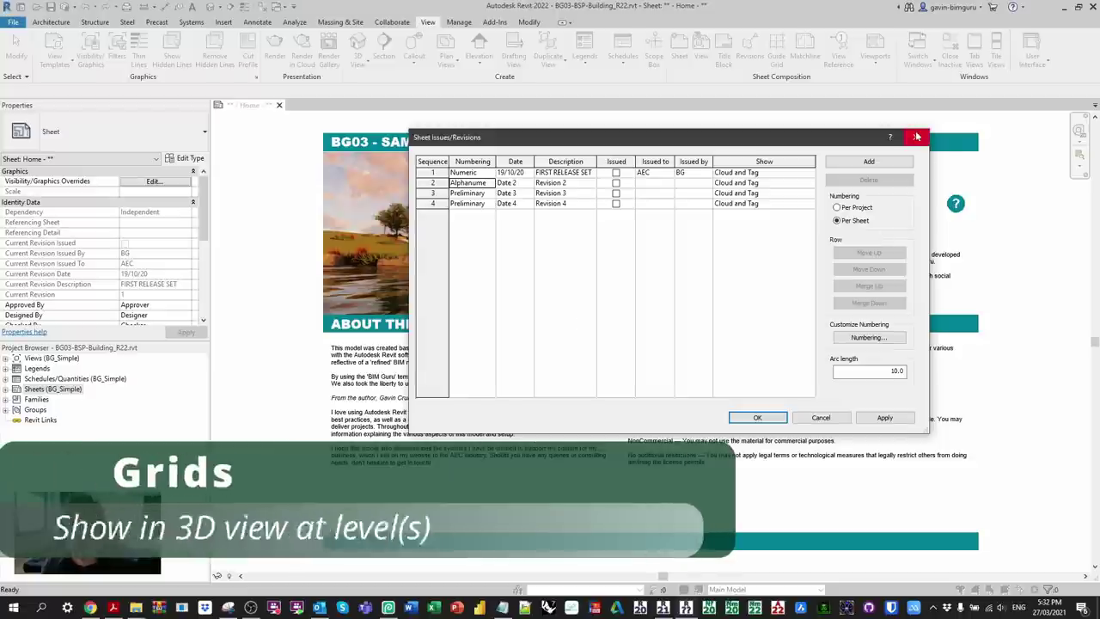
pyautogui.press('Escape')
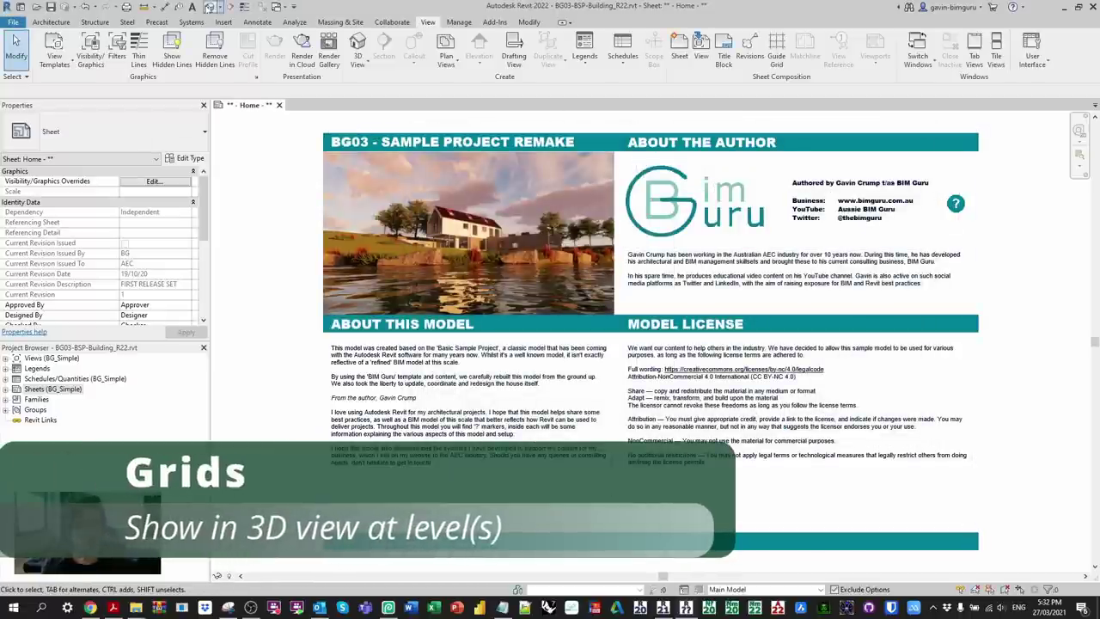
# Step: Show the grids at the GROUND FLOOR level in the default 3D view and select grid F
pyautogui.click(210, 7)
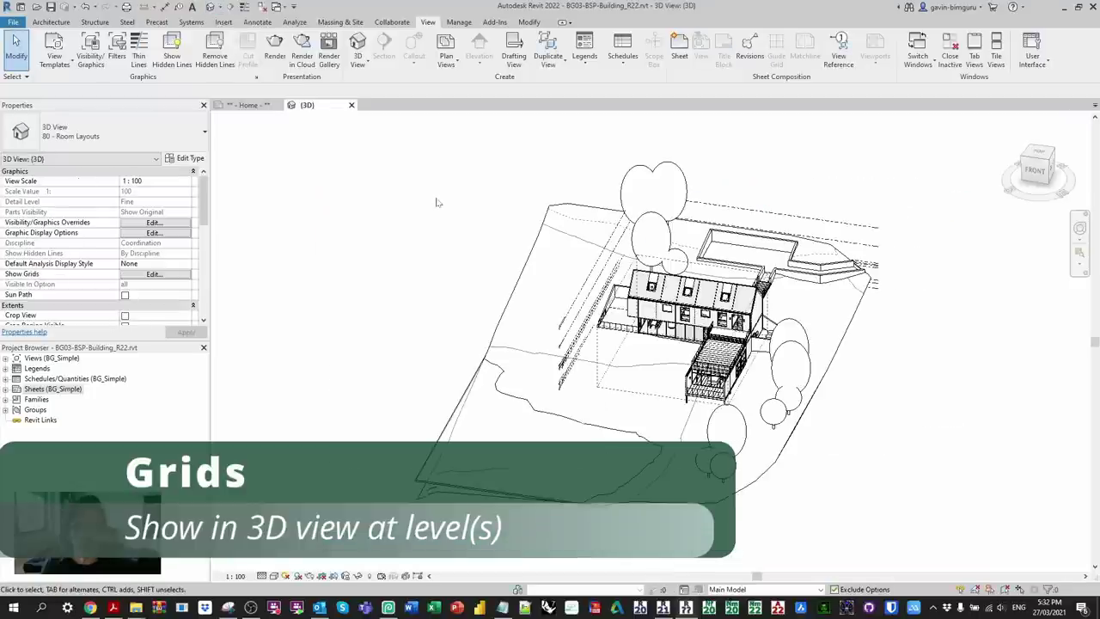
pyautogui.scroll(4, 609, 282)
pyautogui.keyDown('shift'); pyautogui.moveTo(609, 281); pyautogui.dragTo(524, 247, button='middle'); pyautogui.keyUp('shift')
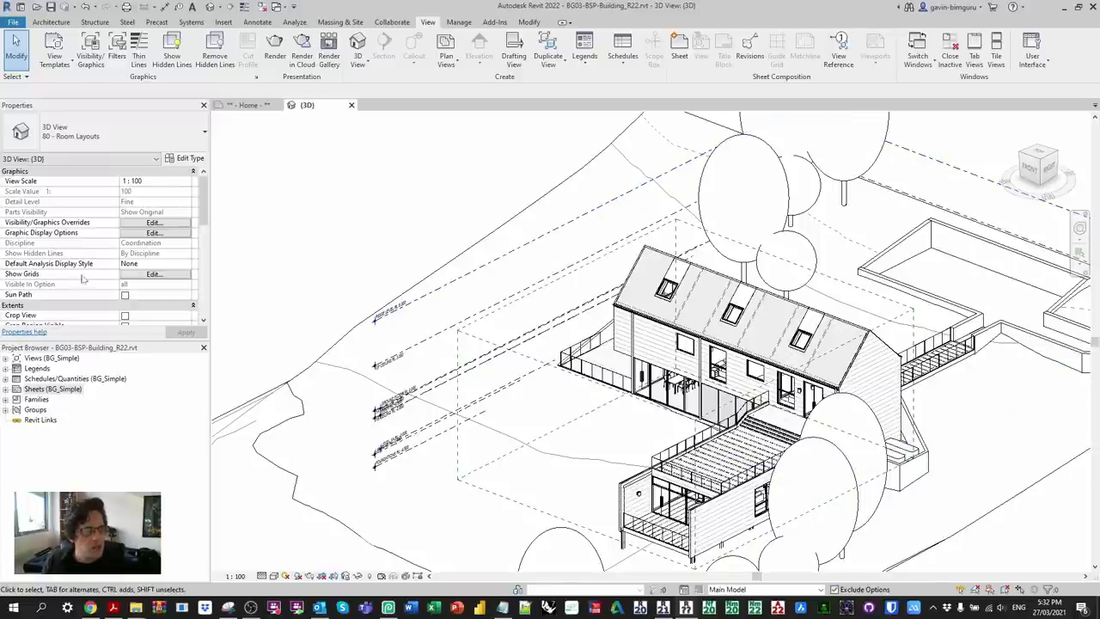
pyautogui.click(152, 274)
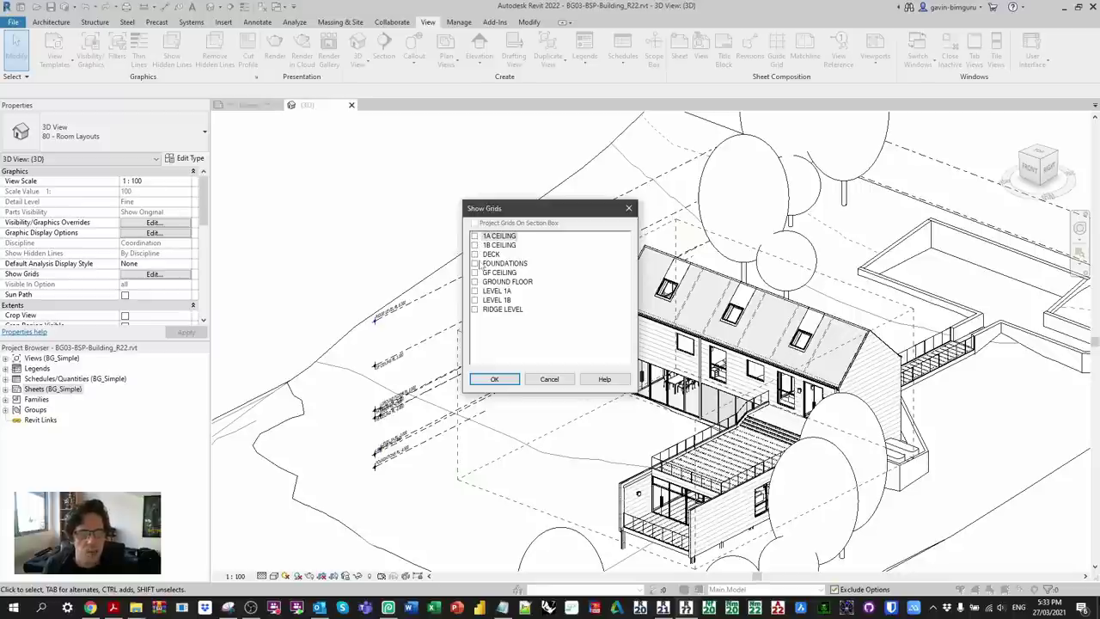
pyautogui.click(474, 282)
pyautogui.click(494, 379)
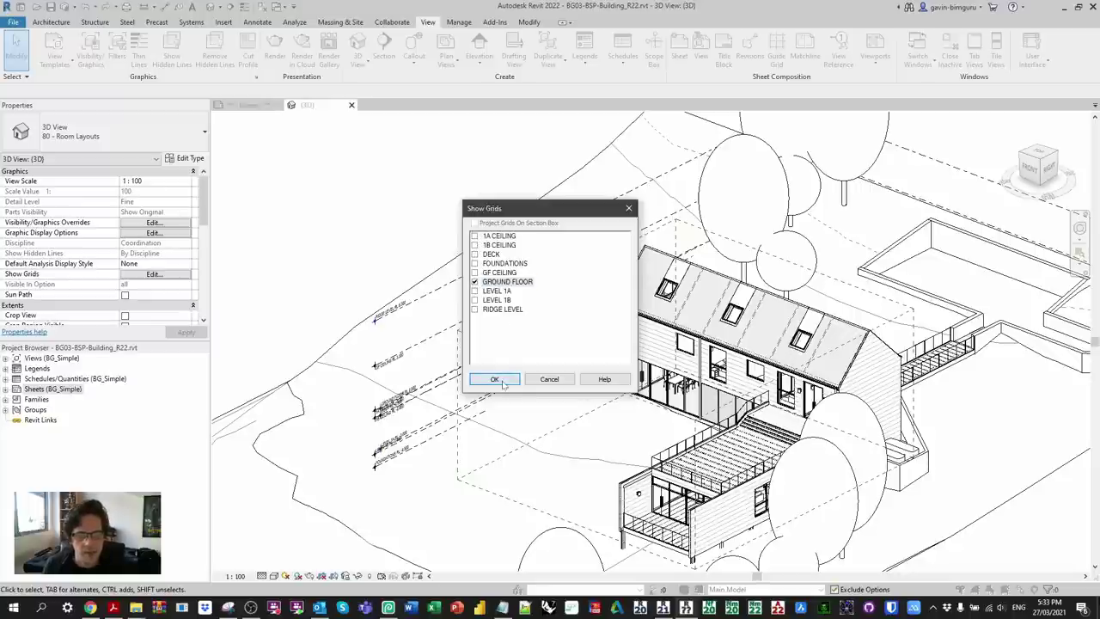
pyautogui.keyDown('shift'); pyautogui.moveTo(555, 409); pyautogui.dragTo(567, 430, button='middle'); pyautogui.keyUp('shift')
pyautogui.click(546, 404)
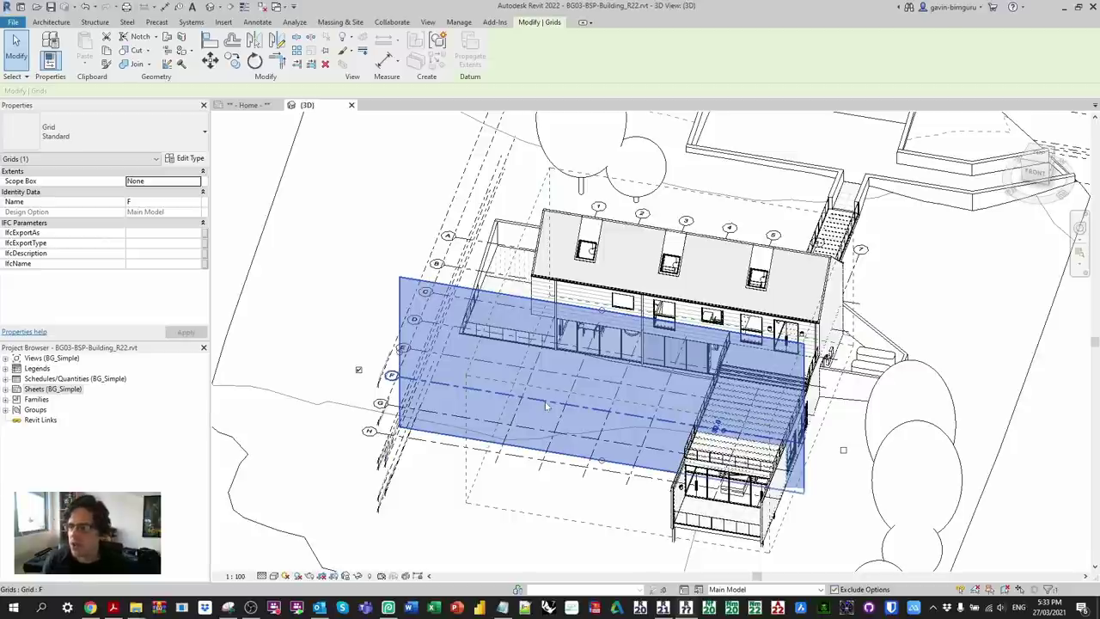
# Step: Open the 10 - Ground Floor floor plan view
pyautogui.click(51, 389)
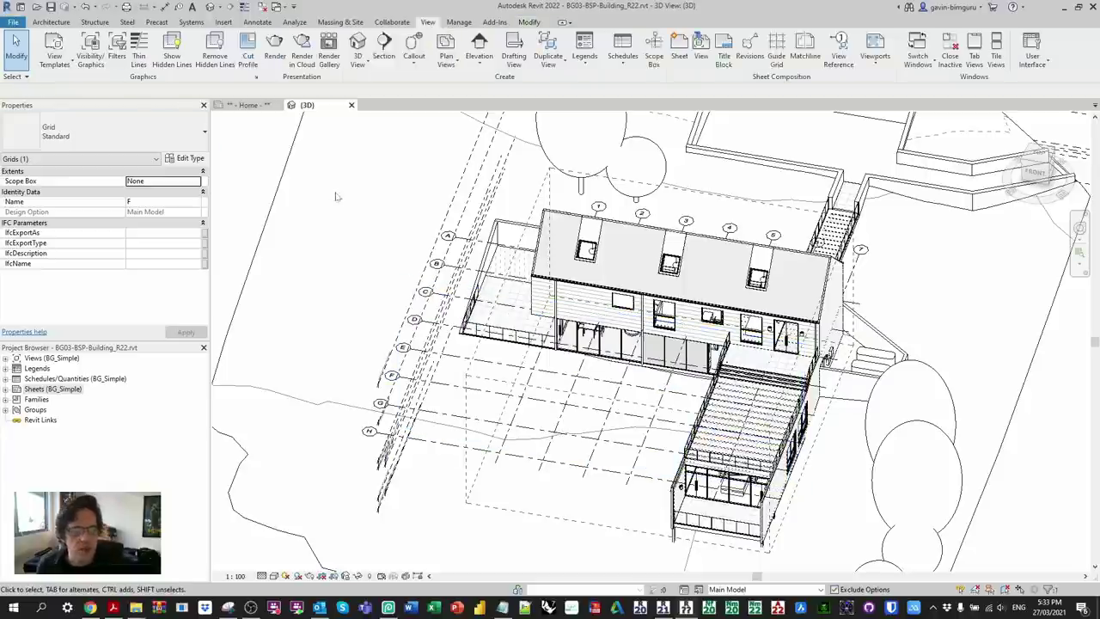
pyautogui.doubleClick(60, 360)
pyautogui.doubleClick(65, 379)
pyautogui.doubleClick(64, 389)
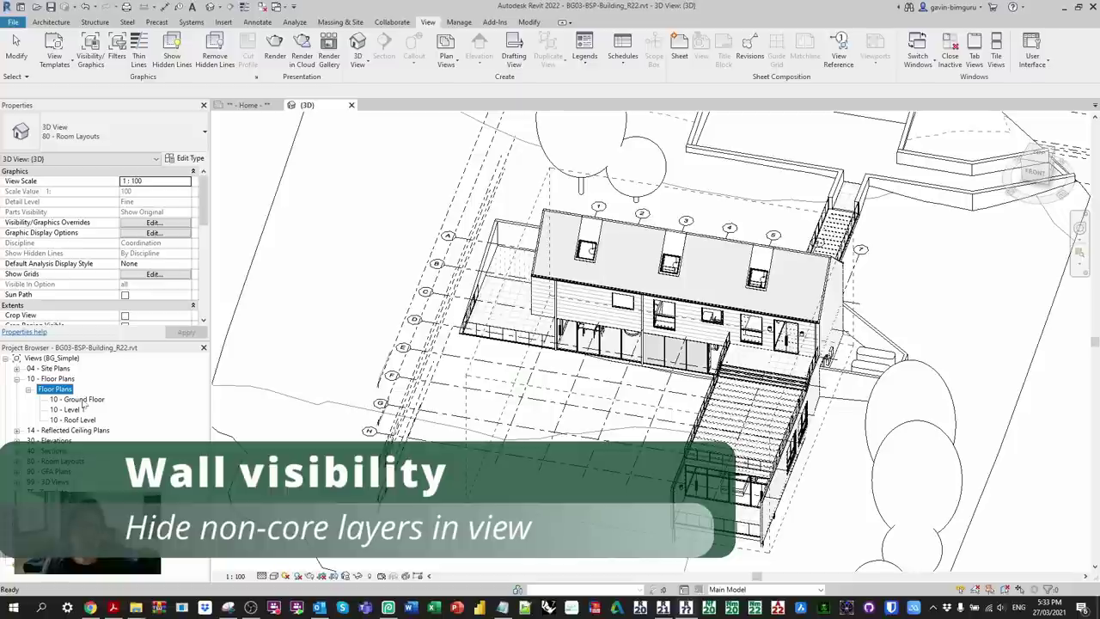
pyautogui.doubleClick(78, 400)
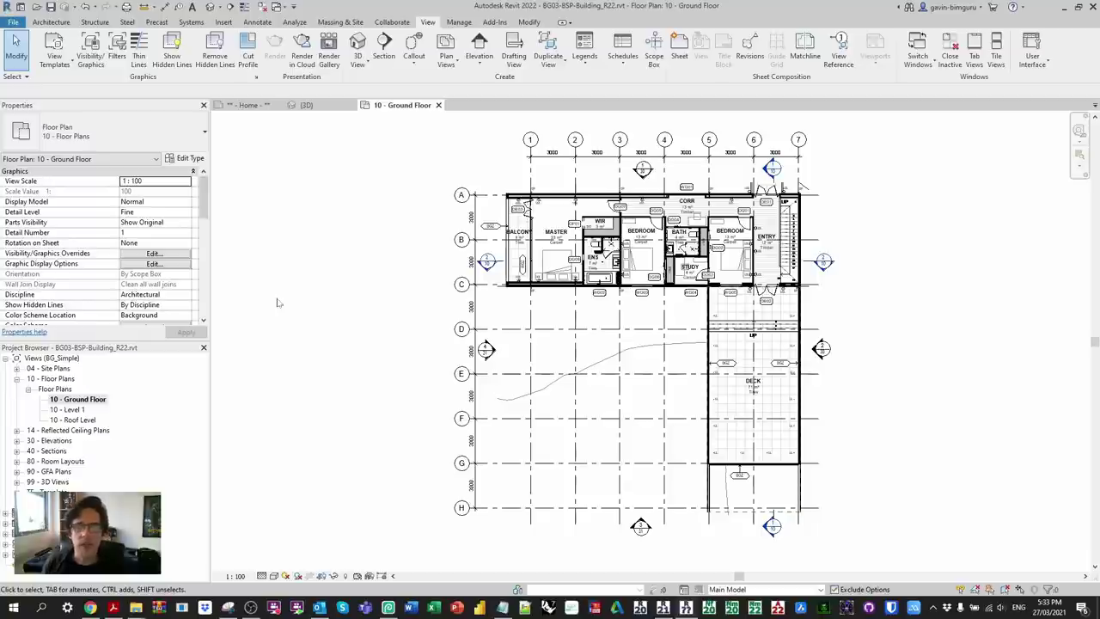
# Step: Start placing a wall using the basic wall type WIC - Concrete, 300mm (With PB)
pyautogui.scroll(5, 551, 318)
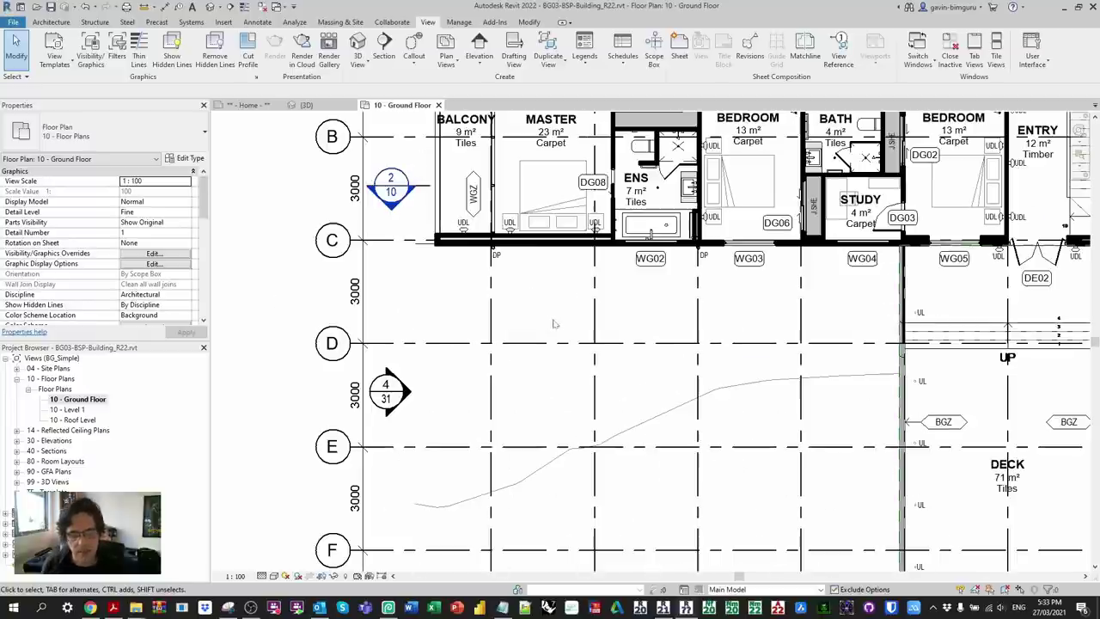
pyautogui.press('w')
pyautogui.press('a')
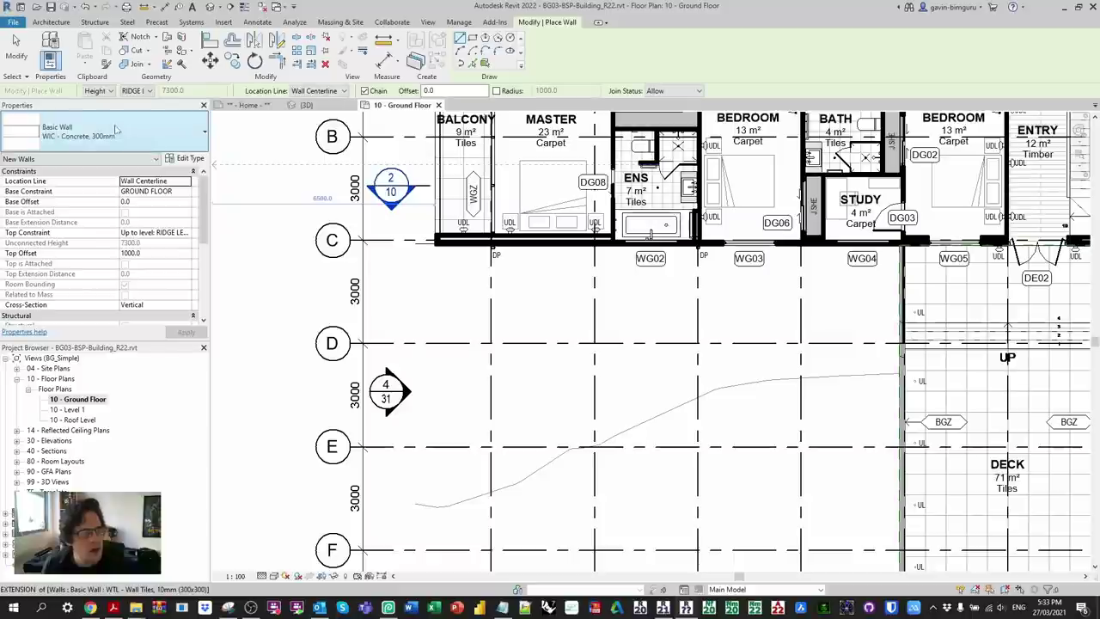
pyautogui.click(116, 129)
pyautogui.click(86, 217)
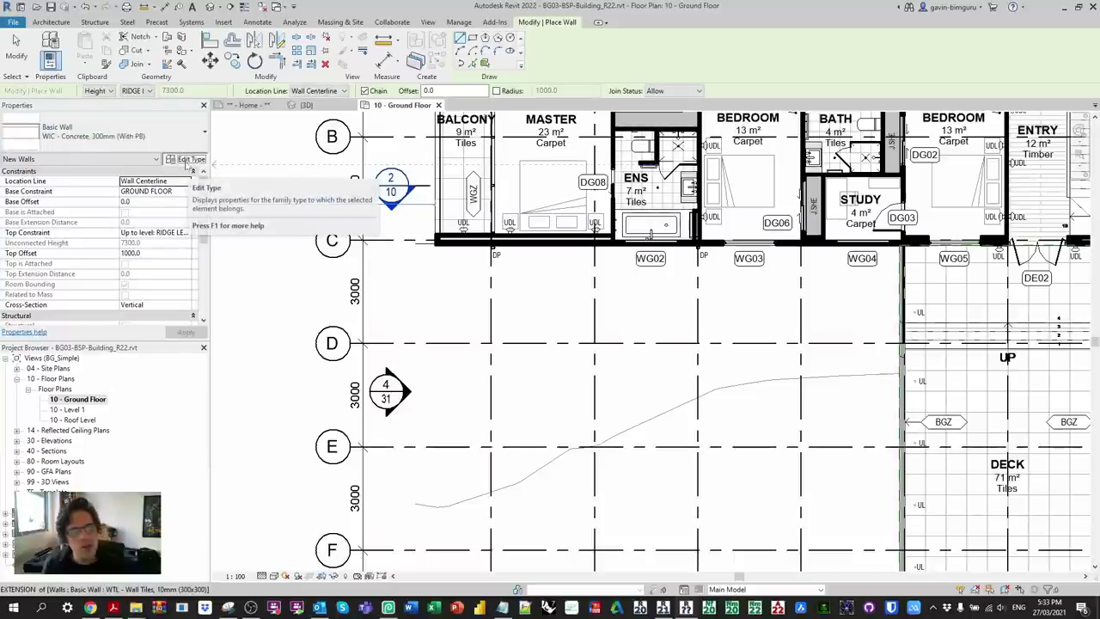
# Step: Examine the layer structure of the selected concrete wall type in its assembly preview
pyautogui.click(192, 159)
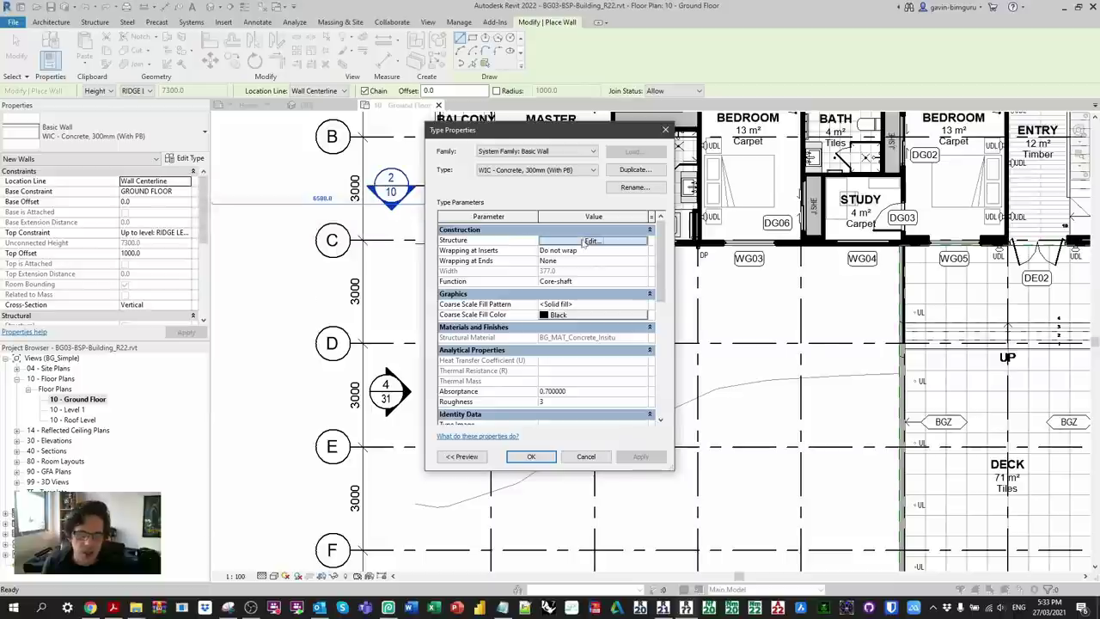
pyautogui.click(591, 240)
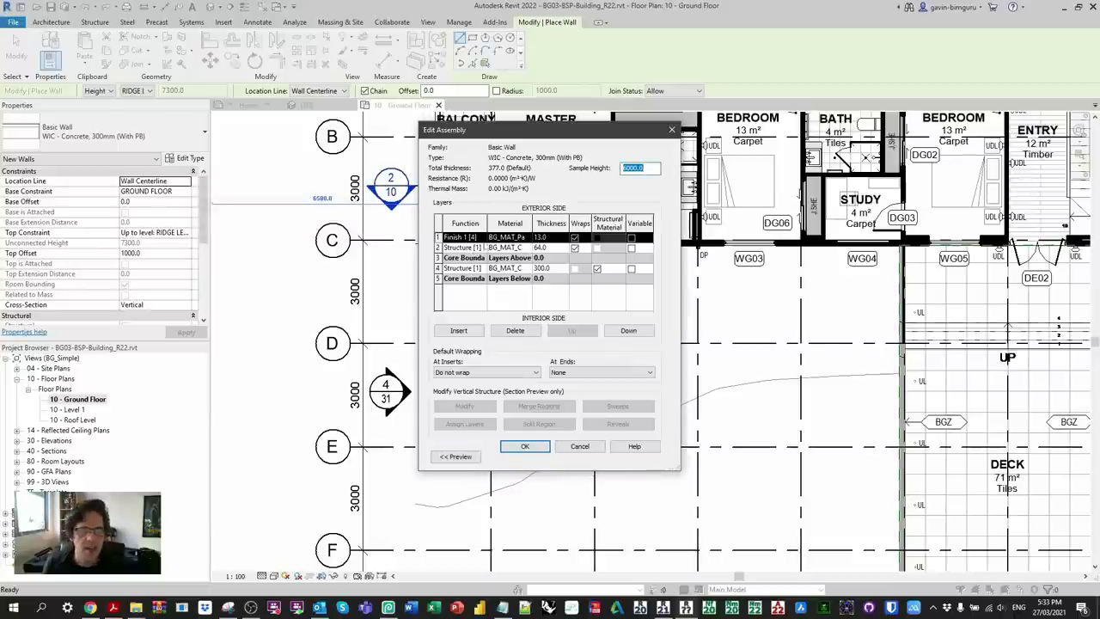
pyautogui.click(465, 457)
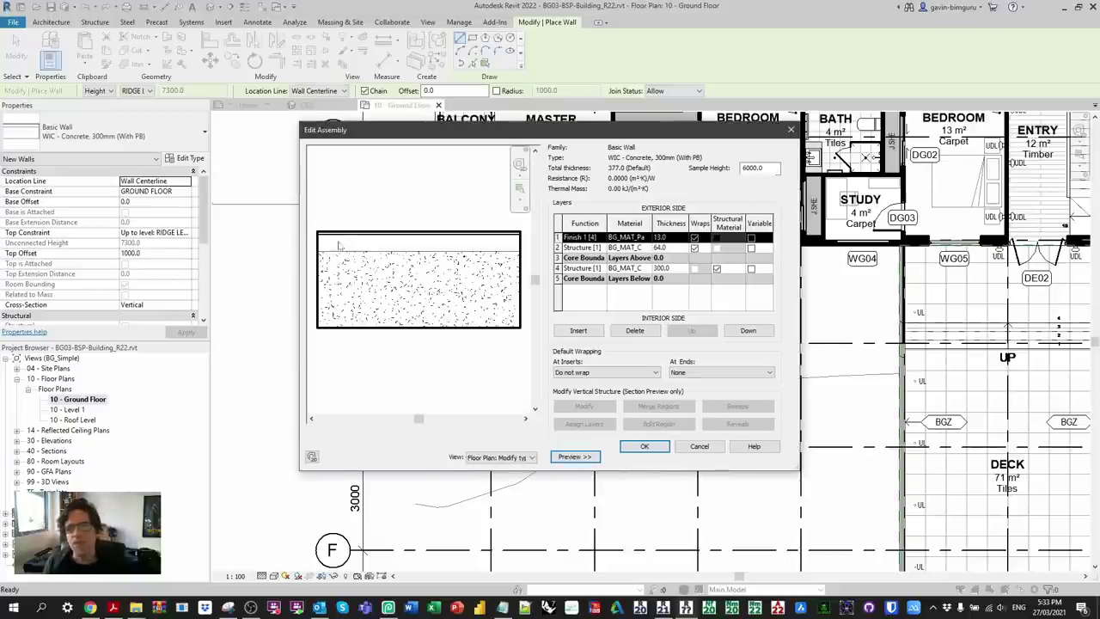
pyautogui.click(645, 446)
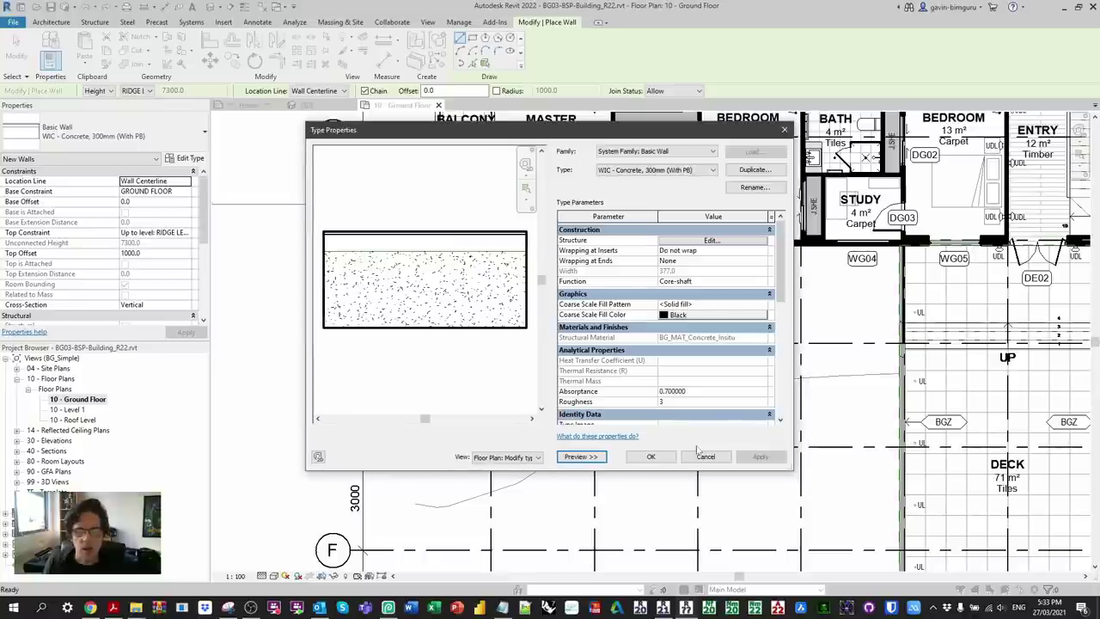
# Step: Accept the wall type properties and draw a short horizontal concrete wall in the open area between grids C and D
pyautogui.click(652, 456)
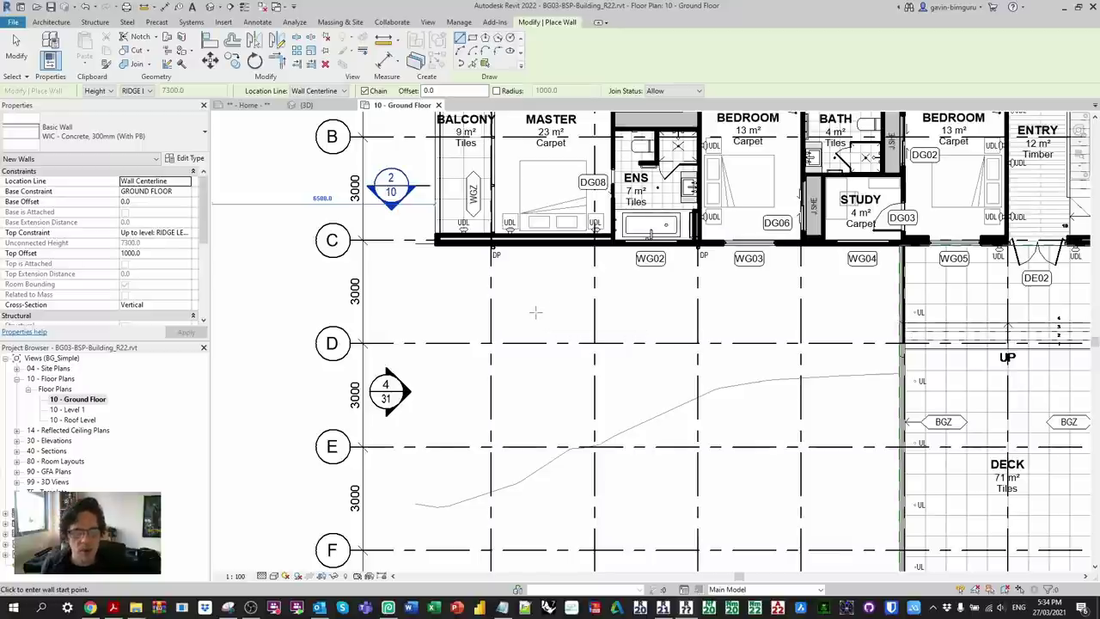
pyautogui.click(535, 310)
pyautogui.click(634, 308)
pyautogui.press('Escape')
pyautogui.press('Escape')
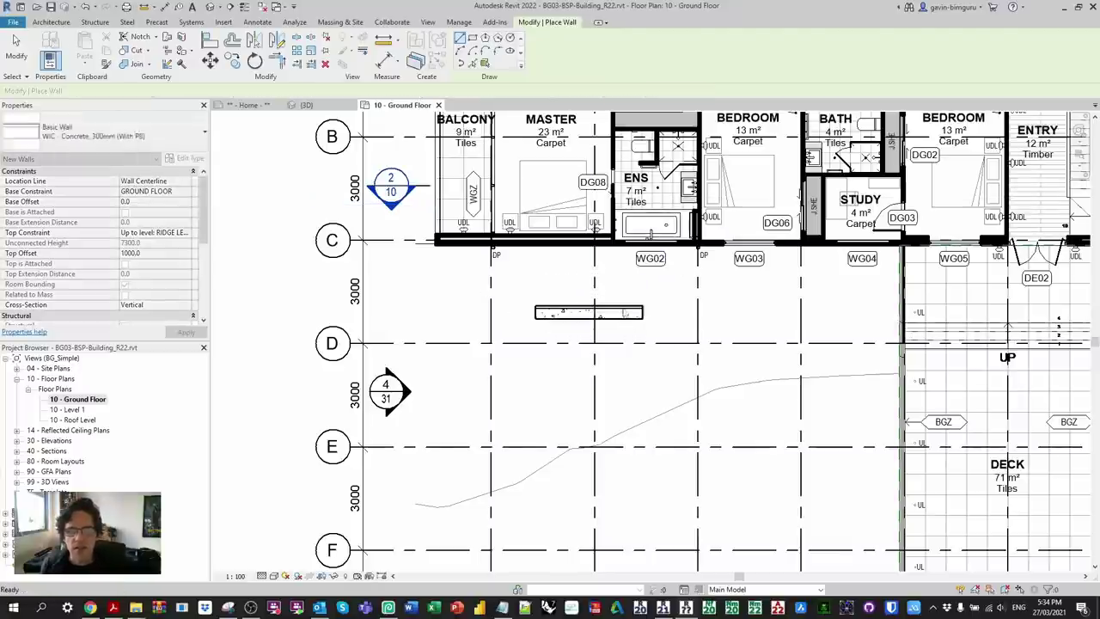
pyautogui.scroll(2, 623, 309)
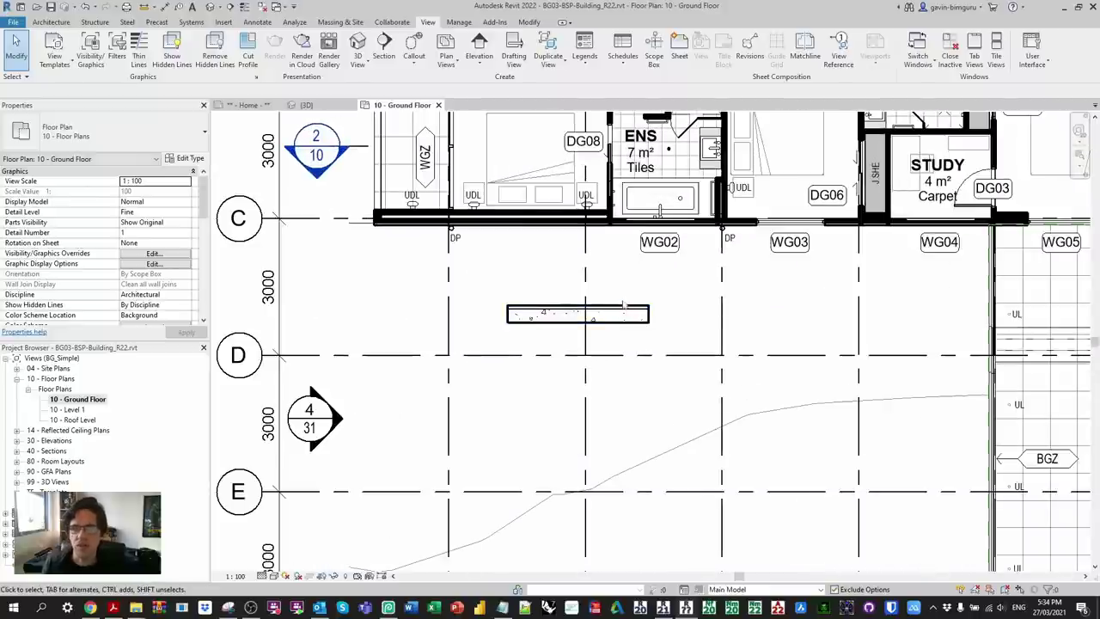
pyautogui.scroll(3, 622, 305)
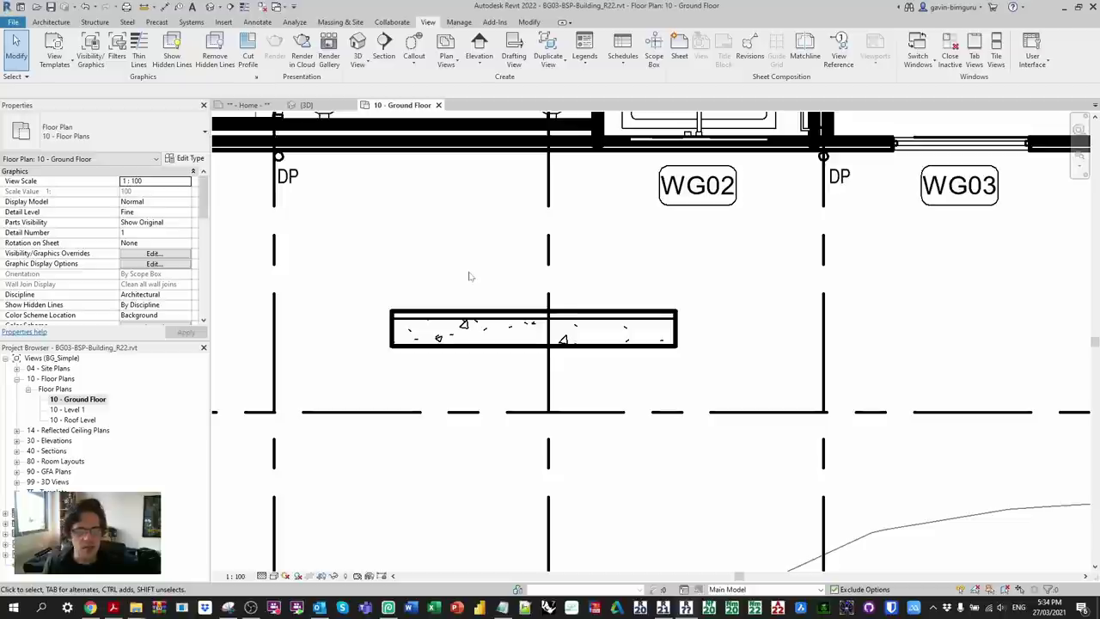
# Step: Turn off the visibility of the Walls Non-Core Layers subcategory in the Ground Floor plan's visibility/graphic overrides
pyautogui.scroll(-5, 148, 273)
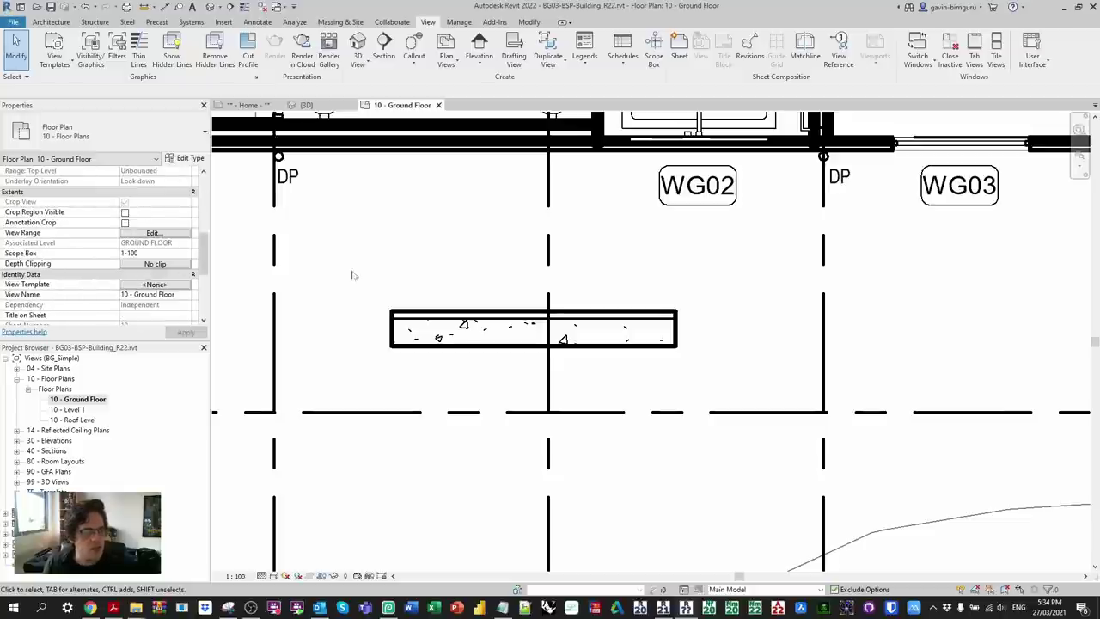
pyautogui.press('v')
pyautogui.press('v')
pyautogui.press('w')
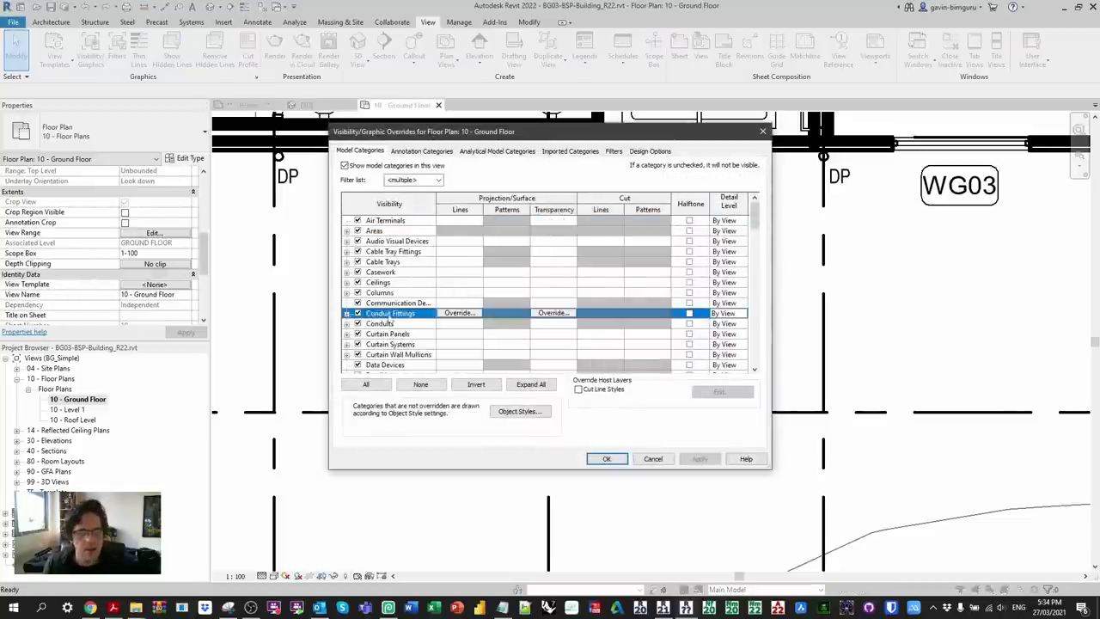
pyautogui.click(346, 342)
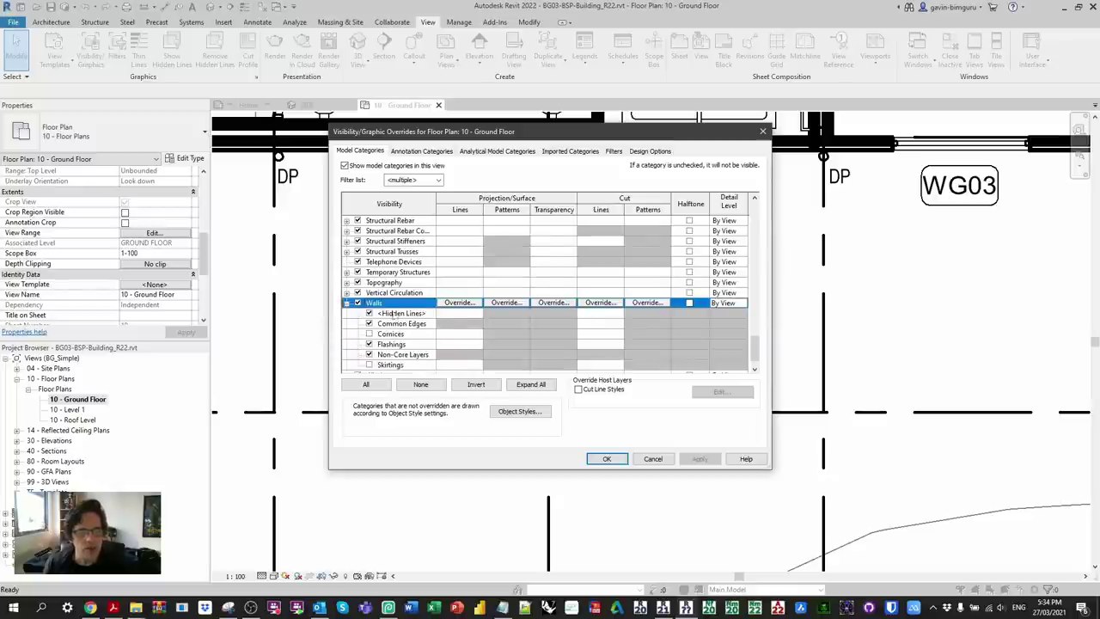
pyautogui.click(419, 355)
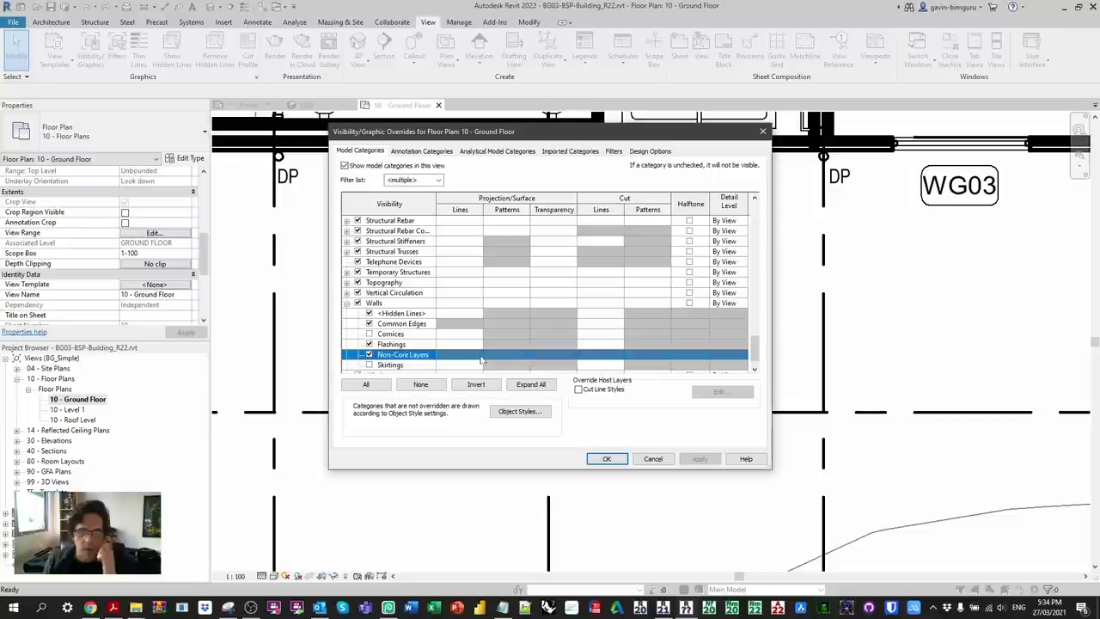
pyautogui.click(369, 354)
pyautogui.click(607, 459)
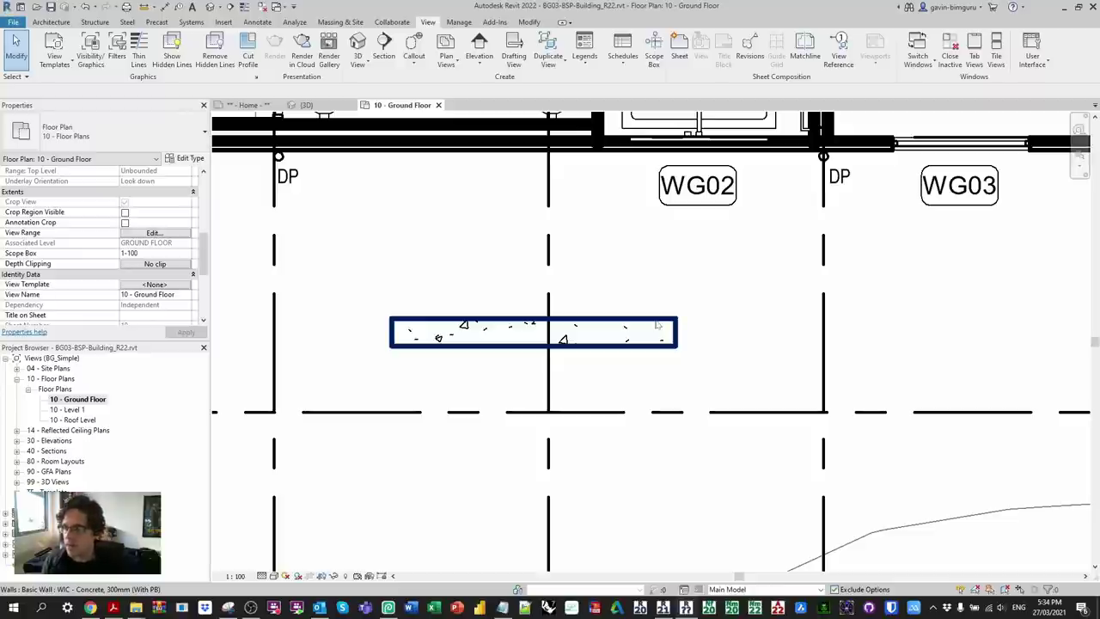
# Step: Delete the sample concrete wall from the Ground Floor plan
pyautogui.click(656, 324)
pyautogui.press('Delete')
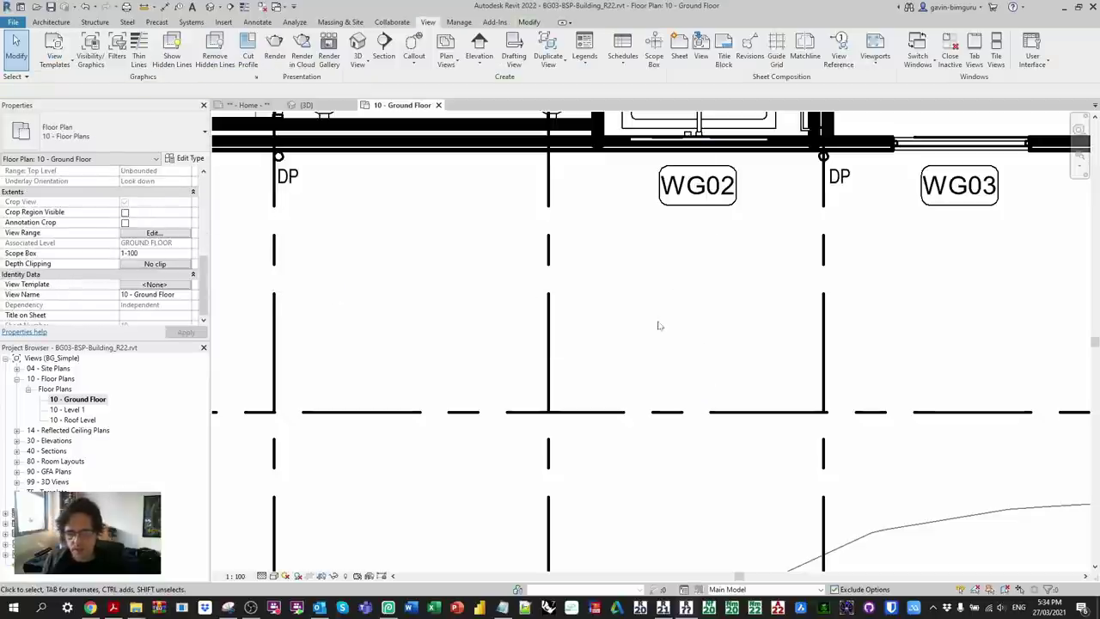
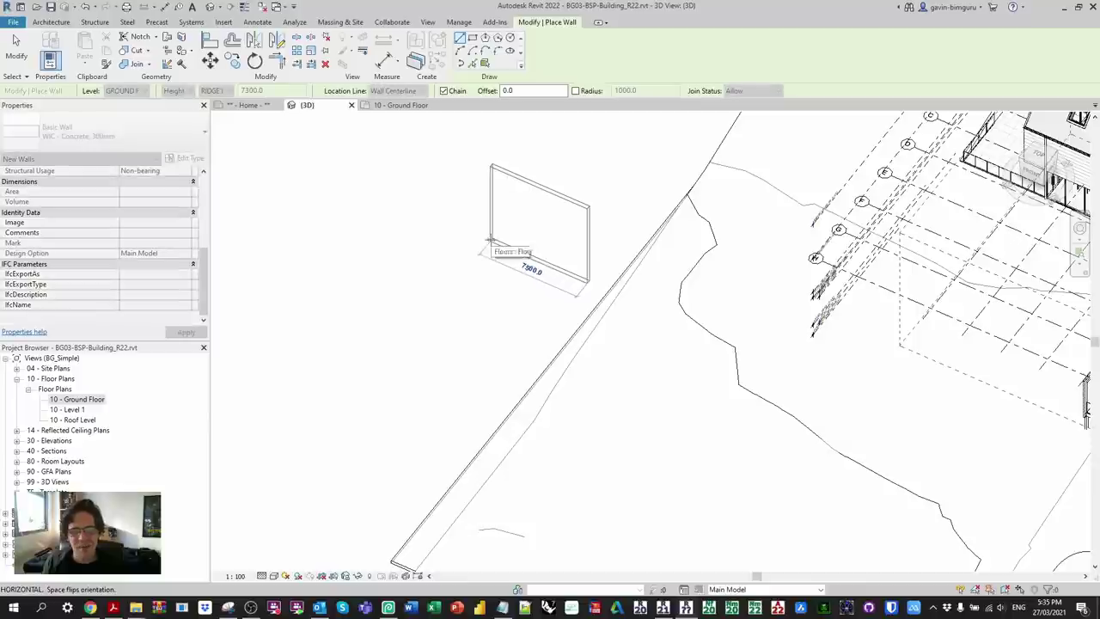
# Step: Finish drawing a straight WIC - Concrete, 300mm wall about 7700 mm long beside the site in the 3D view
pyautogui.click(488, 245)
pyautogui.press('Escape')
pyautogui.press('Escape')
# Step: Set the new wall's cross-section to Slanted with an angle from vertical of 12 degrees
pyautogui.click(531, 195)
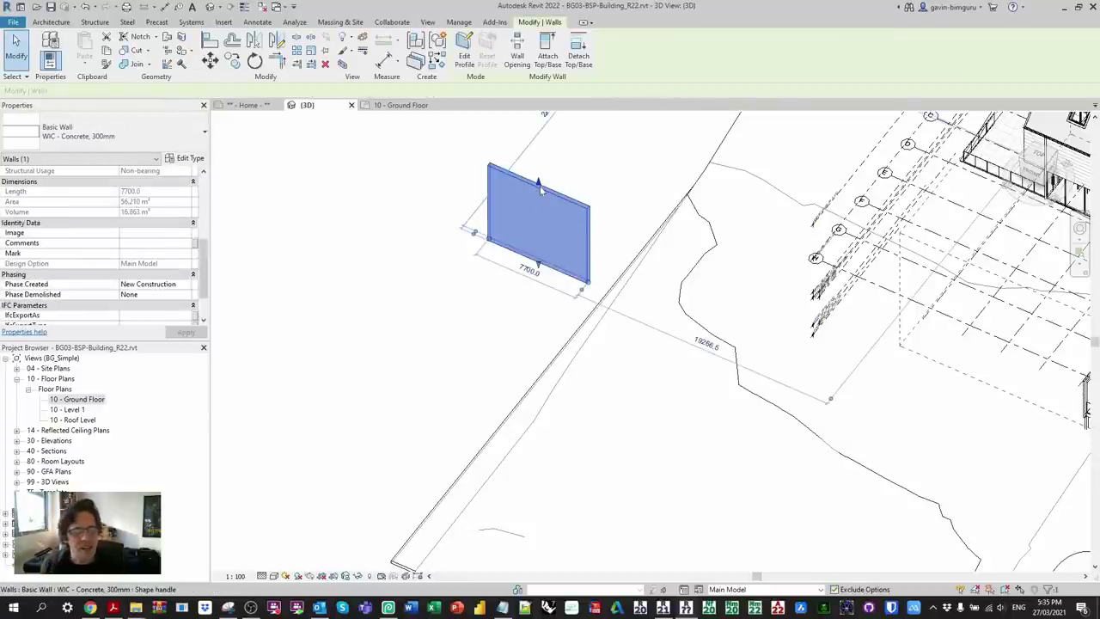
pyautogui.scroll(4, 563, 185)
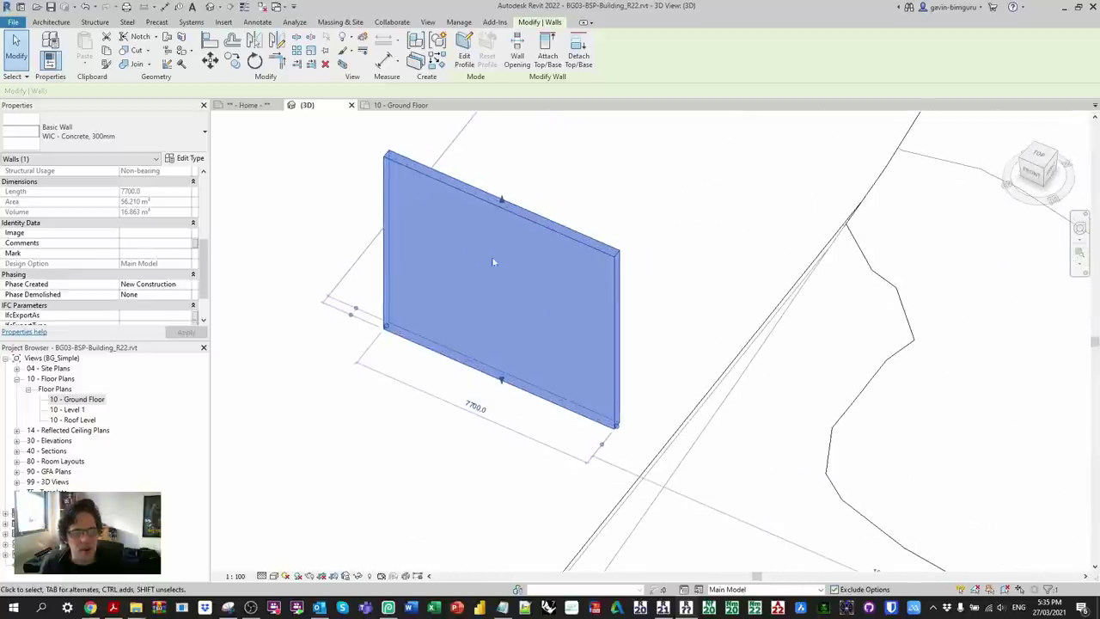
pyautogui.scroll(5, 142, 266)
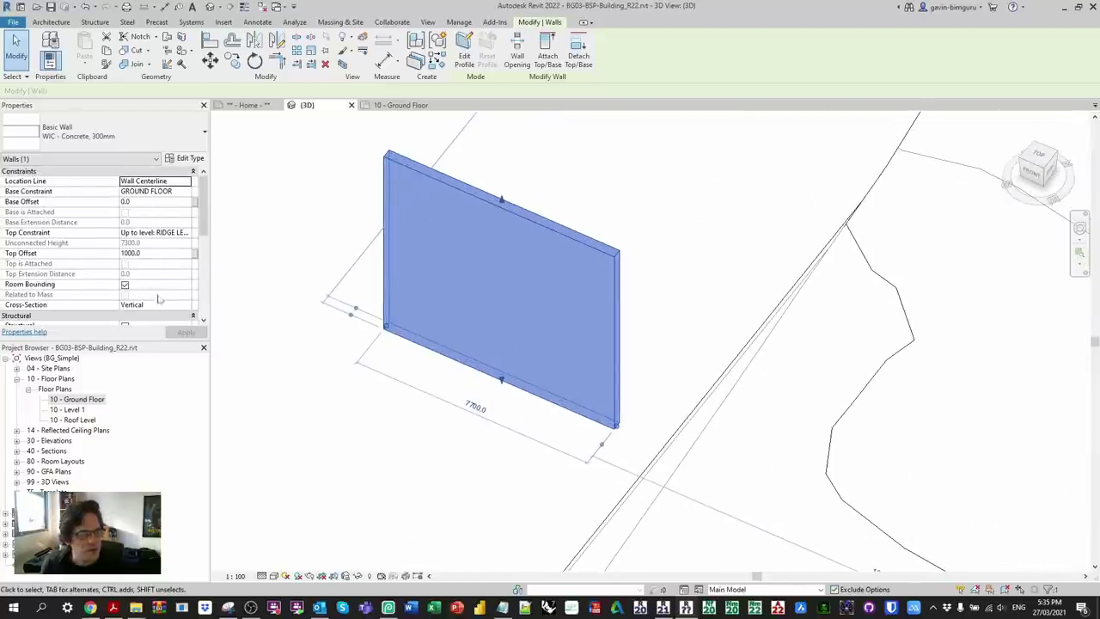
pyautogui.click(186, 305)
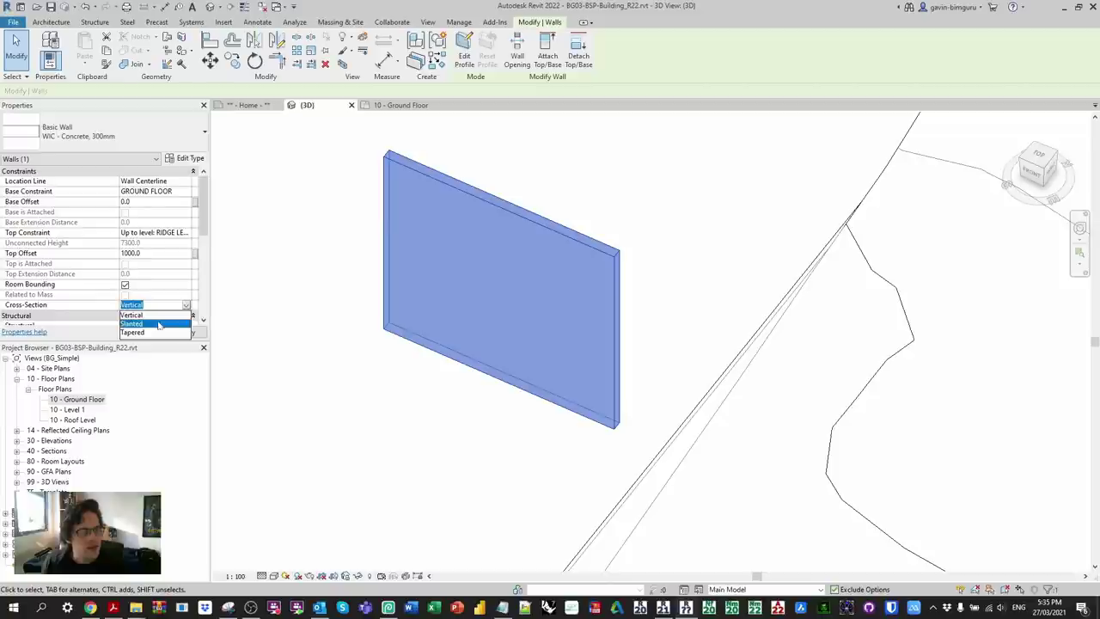
pyautogui.click(131, 323)
pyautogui.click(168, 315)
pyautogui.write('12')
pyautogui.press('Return')
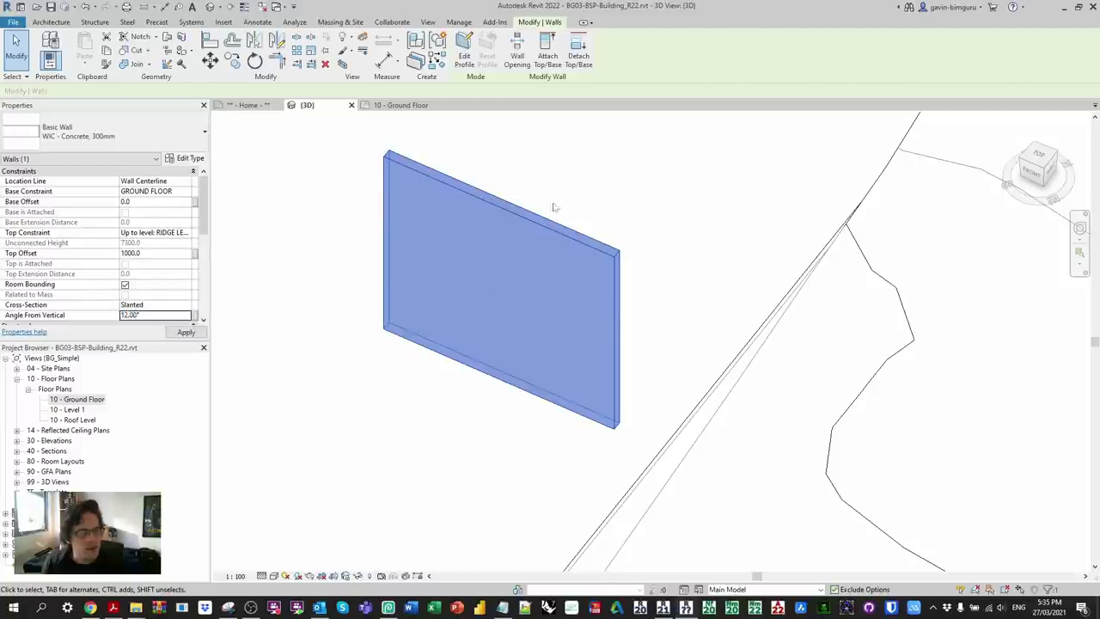
pyautogui.keyDown('shift'); pyautogui.moveTo(552, 207); pyautogui.dragTo(581, 235, button='middle'); pyautogui.keyUp('shift')
# Step: Create a similar slanted wall as an arc spanning about 39 degrees beside the straight slanted wall
pyautogui.rightClick(580, 234)
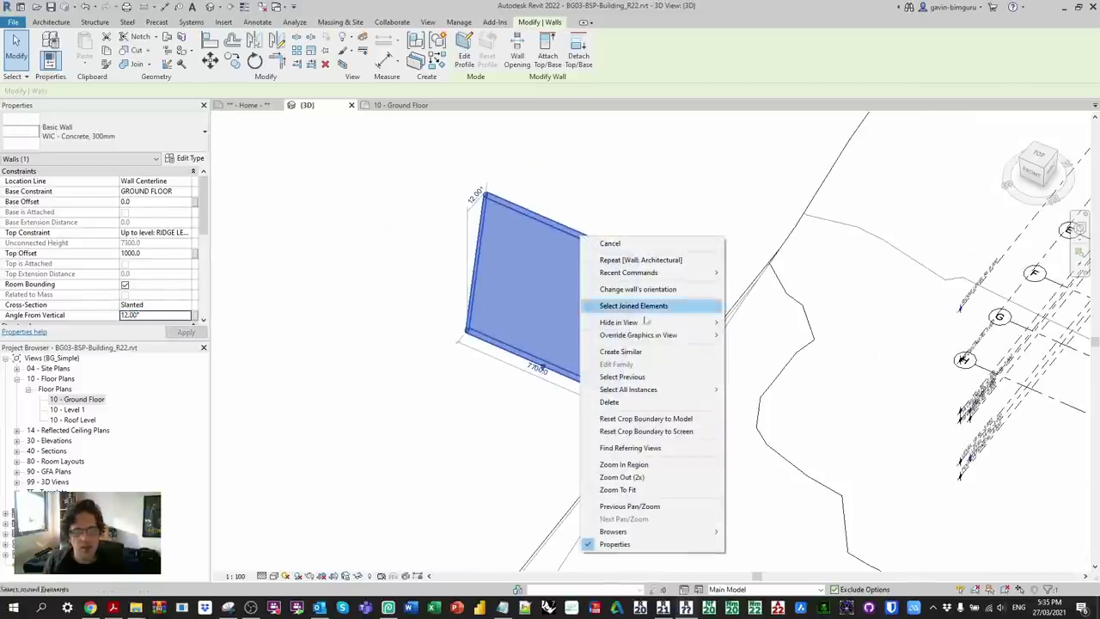
pyautogui.click(679, 353)
pyautogui.click(464, 320)
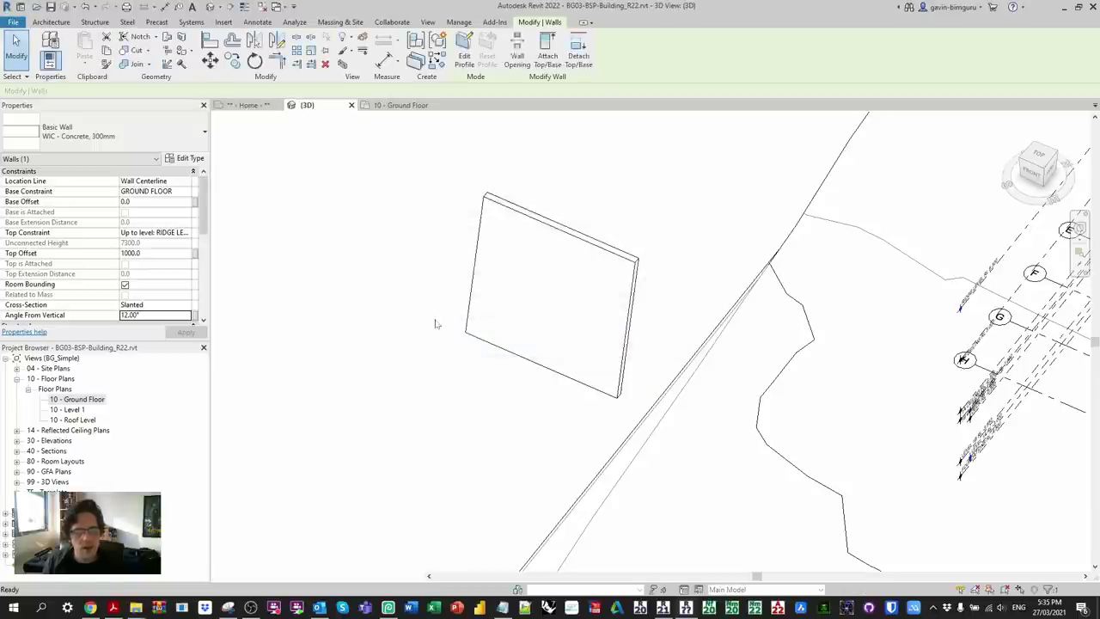
pyautogui.click(465, 334)
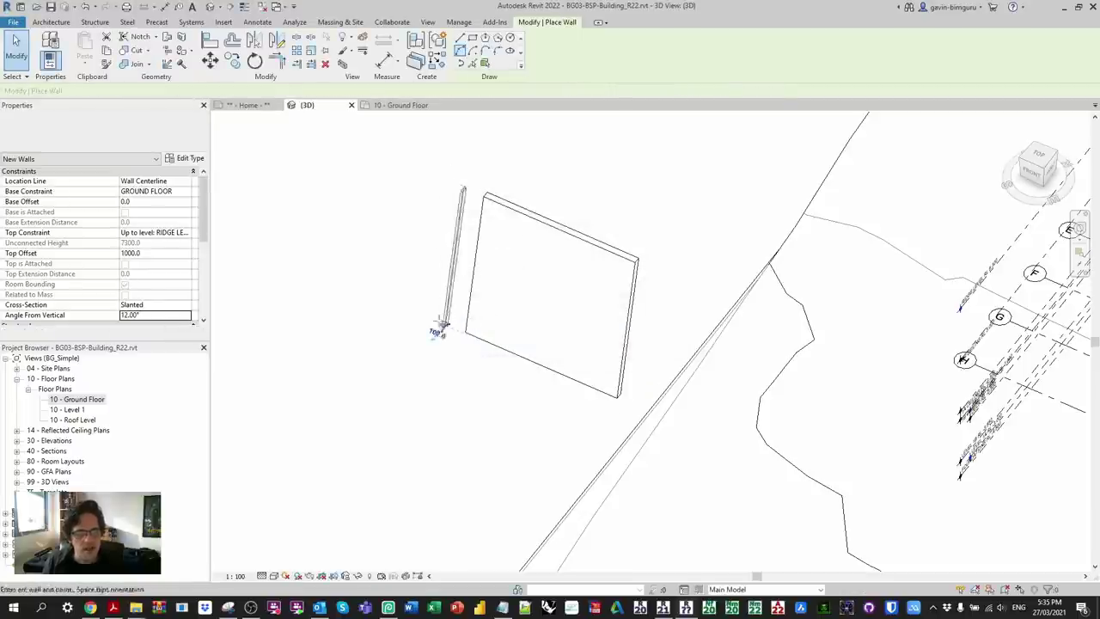
pyautogui.click(269, 250)
pyautogui.click(370, 301)
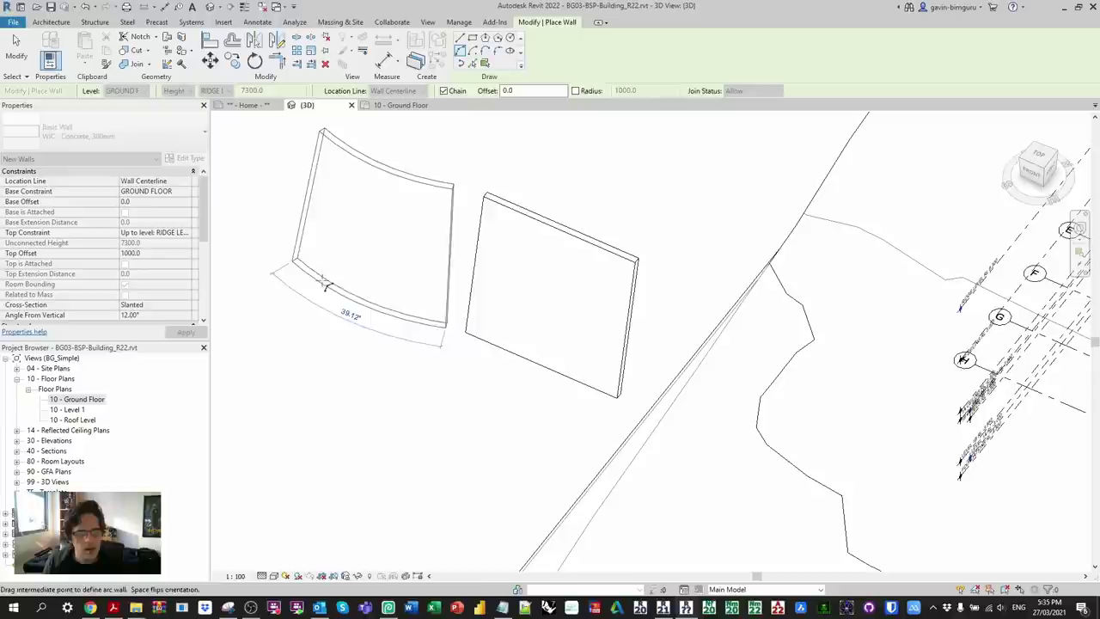
pyautogui.press('Escape')
pyautogui.press('Escape')
pyautogui.click(373, 171)
pyautogui.keyDown('shift'); pyautogui.moveTo(436, 367); pyautogui.dragTo(519, 210, button='middle'); pyautogui.keyUp('shift')
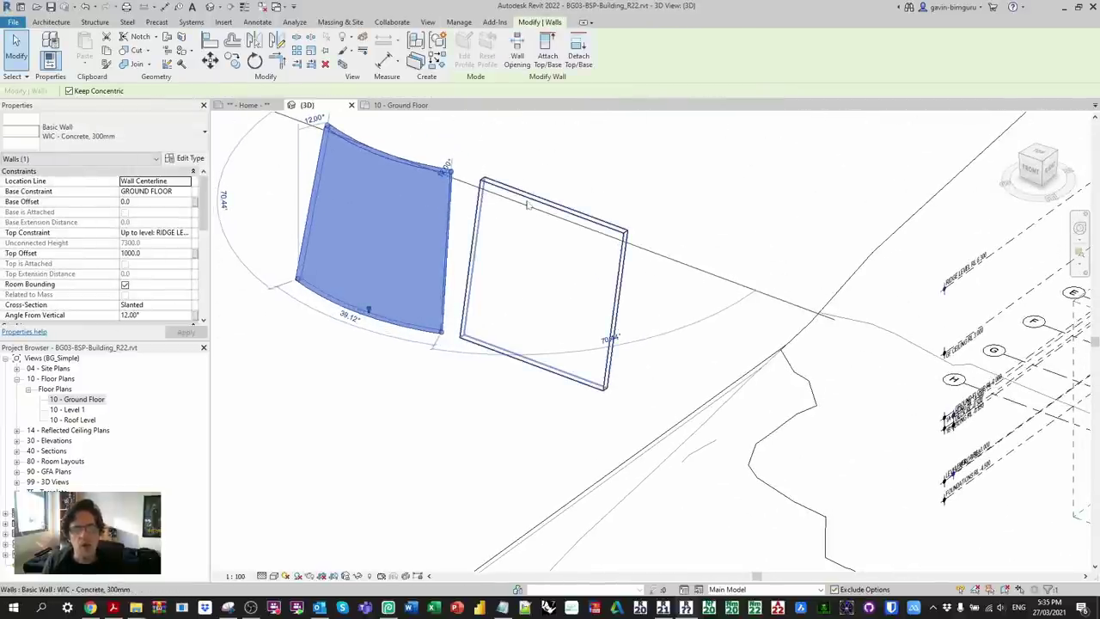
# Step: Edit the straight slanted wall's profile to cut a rectangular opening about 3500 mm wide and 4400 mm high
pyautogui.click(526, 200)
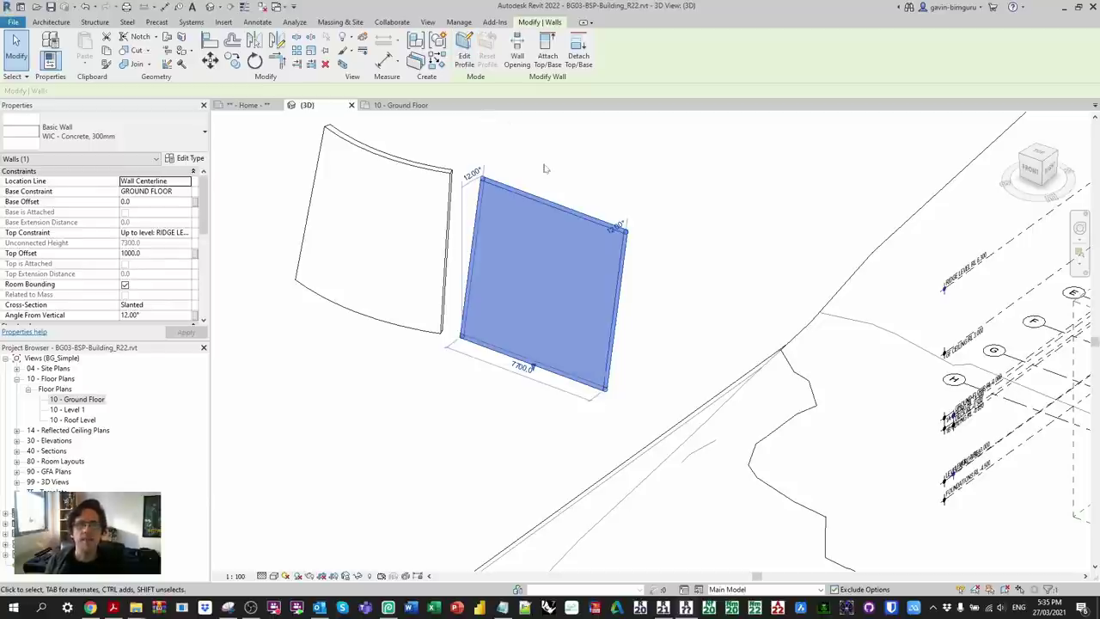
pyautogui.click(464, 53)
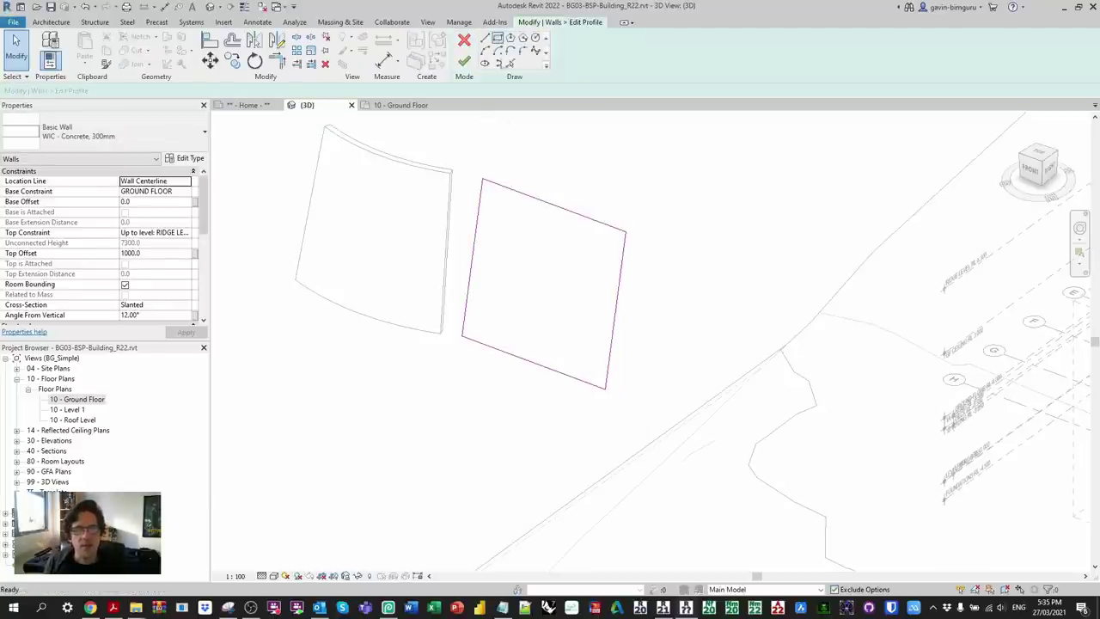
pyautogui.click(497, 38)
pyautogui.click(518, 233)
pyautogui.click(571, 349)
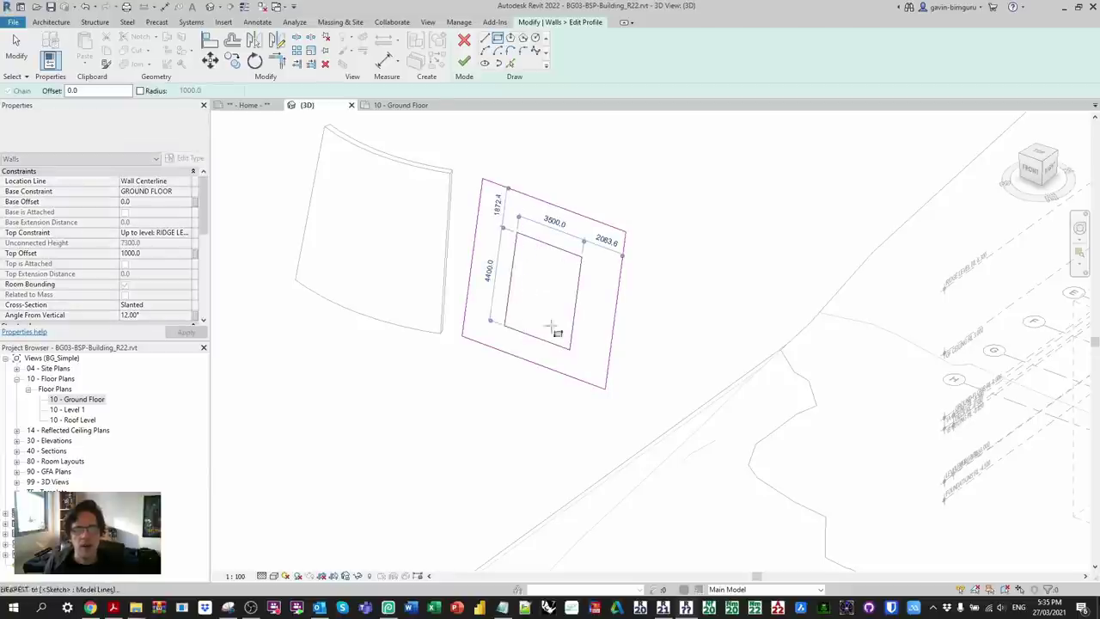
pyautogui.click(464, 62)
pyautogui.moveTo(602, 200)
pyautogui.keyDown('shift'); pyautogui.mouseDown(button='middle')
pyautogui.moveTo(668, 201)
pyautogui.moveTo(516, 206)
pyautogui.mouseUp(button='middle'); pyautogui.keyUp('shift')
pyautogui.scroll(8, 533, 301)
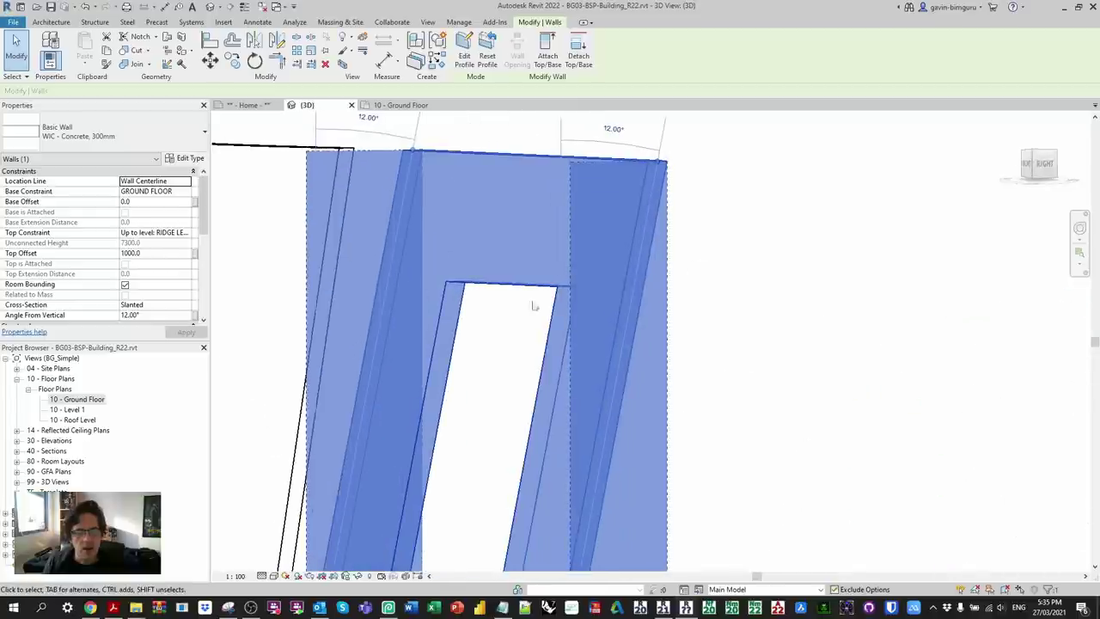
pyautogui.scroll(-2, 542, 275)
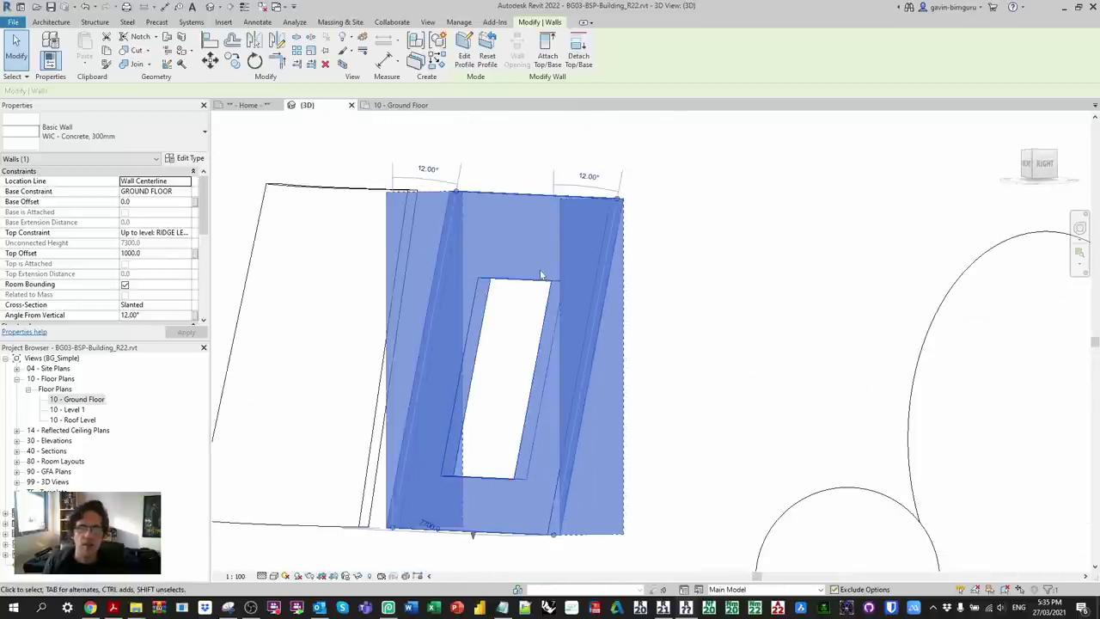
pyautogui.keyDown('shift'); pyautogui.moveTo(538, 280); pyautogui.dragTo(627, 314, button='middle'); pyautogui.keyUp('shift')
pyautogui.keyDown('shift'); pyautogui.moveTo(592, 268); pyautogui.dragTo(453, 206, button='middle'); pyautogui.keyUp('shift')
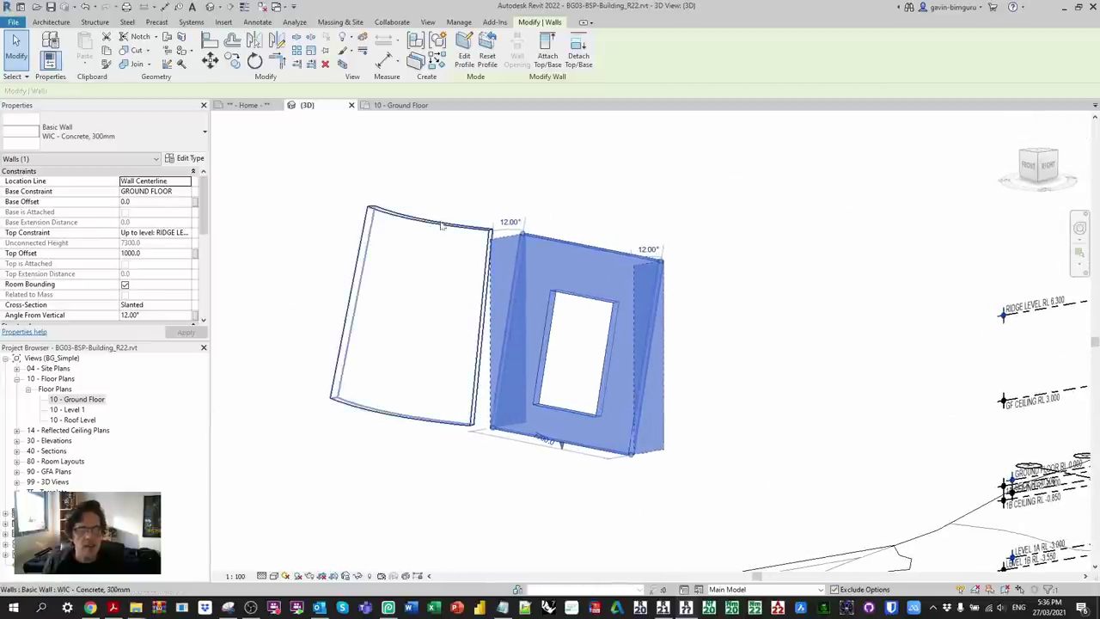
# Step: Replace the curved wall with a straight wall of the same type, about 9100 mm long, with a vertical cross-section
pyautogui.click(442, 225)
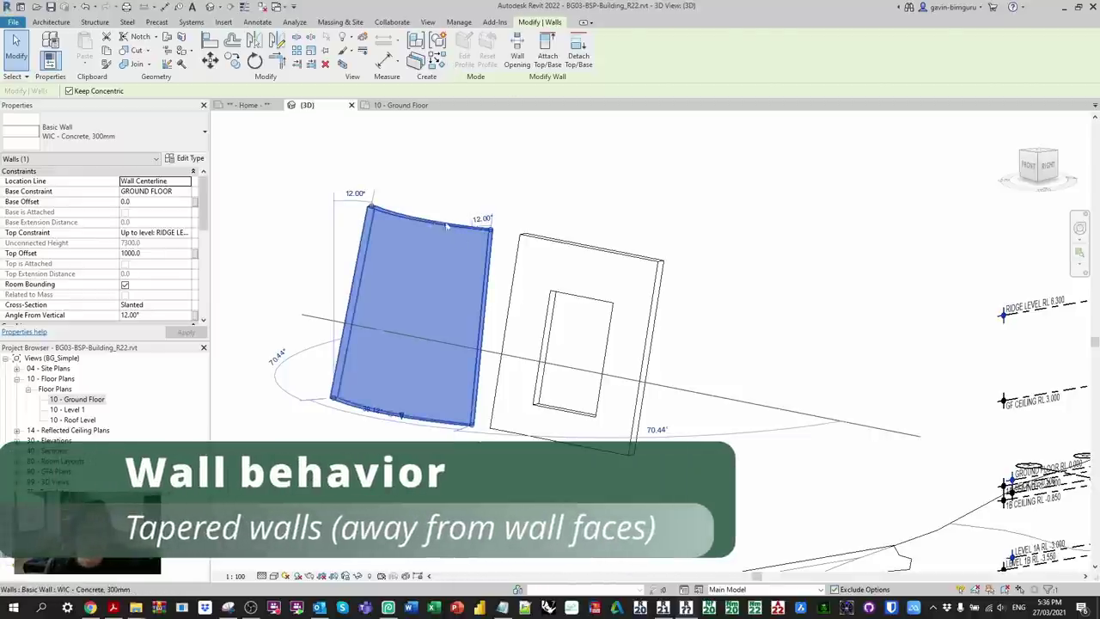
pyautogui.press('Delete')
pyautogui.click(533, 240)
pyautogui.rightClick(535, 243)
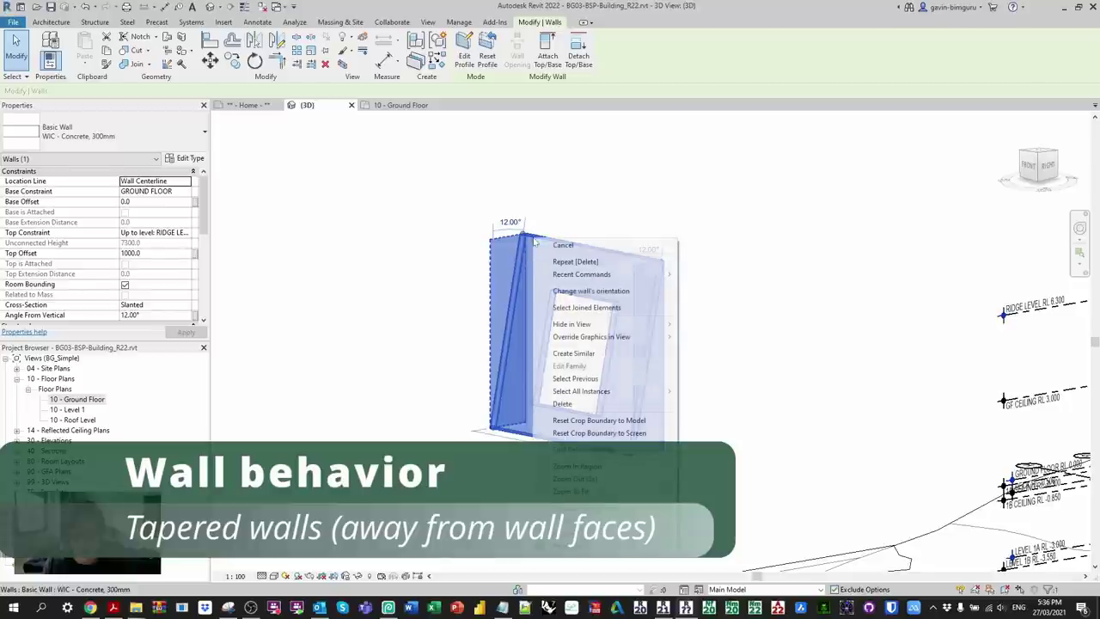
pyautogui.click(573, 353)
pyautogui.click(194, 308)
pyautogui.click(195, 308)
pyautogui.click(137, 319)
pyautogui.click(463, 415)
pyautogui.click(295, 385)
pyautogui.press('Escape')
pyautogui.press('Escape')
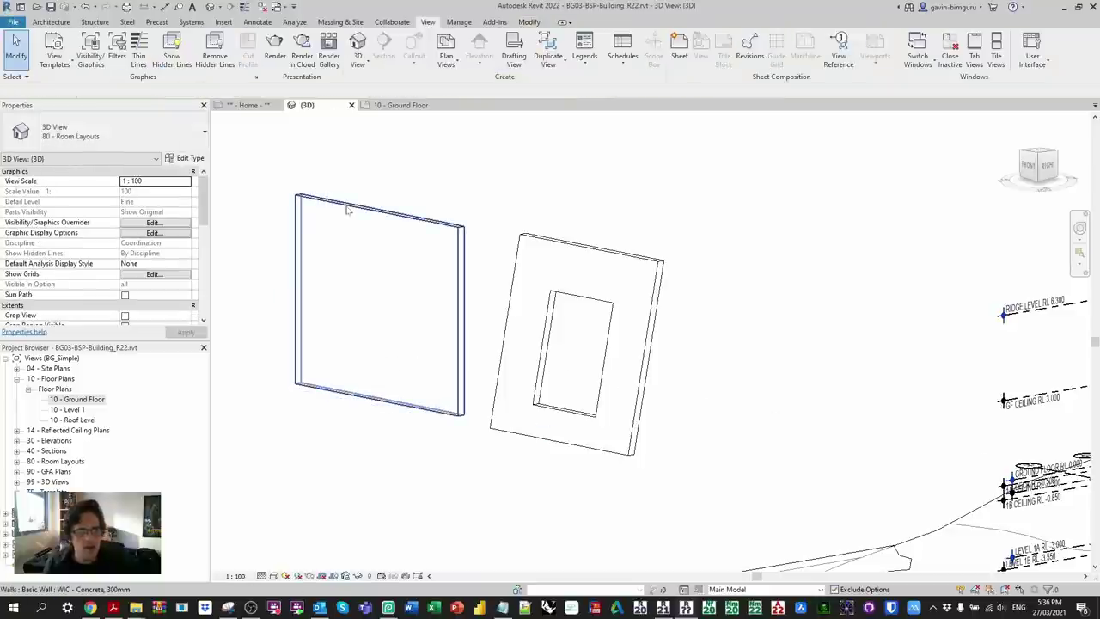
# Step: Make the Structure [1] layer variable in the assembly of the WIC - Concrete, 300mm wall type
pyautogui.click(348, 210)
pyautogui.moveTo(347, 215); pyautogui.dragTo(468, 233, button='middle')
pyautogui.click(196, 159)
pyautogui.click(709, 241)
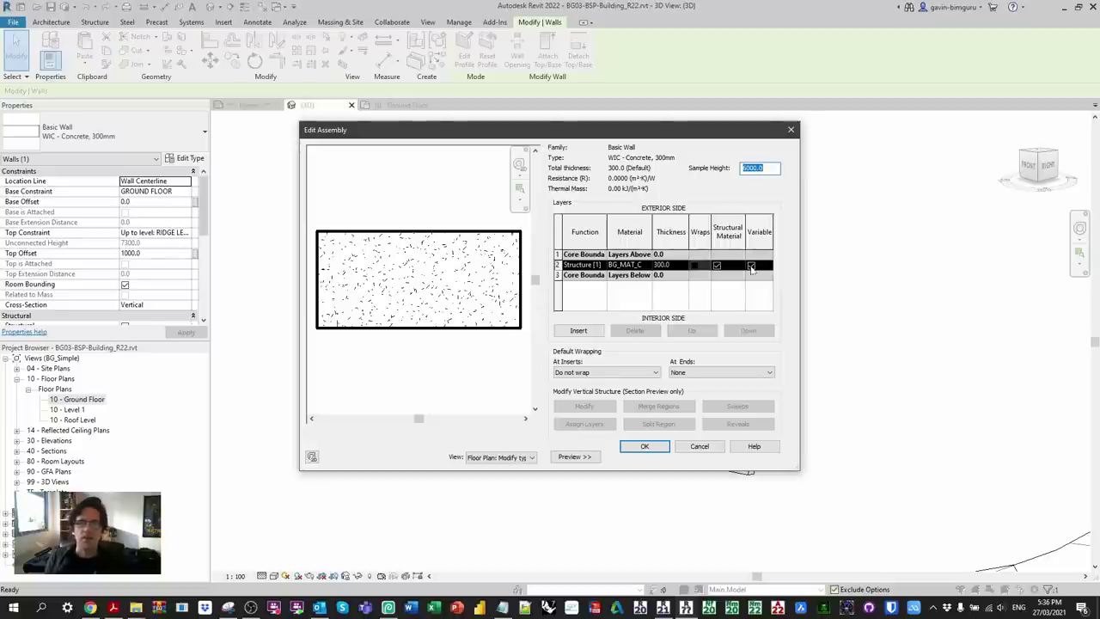
pyautogui.click(644, 447)
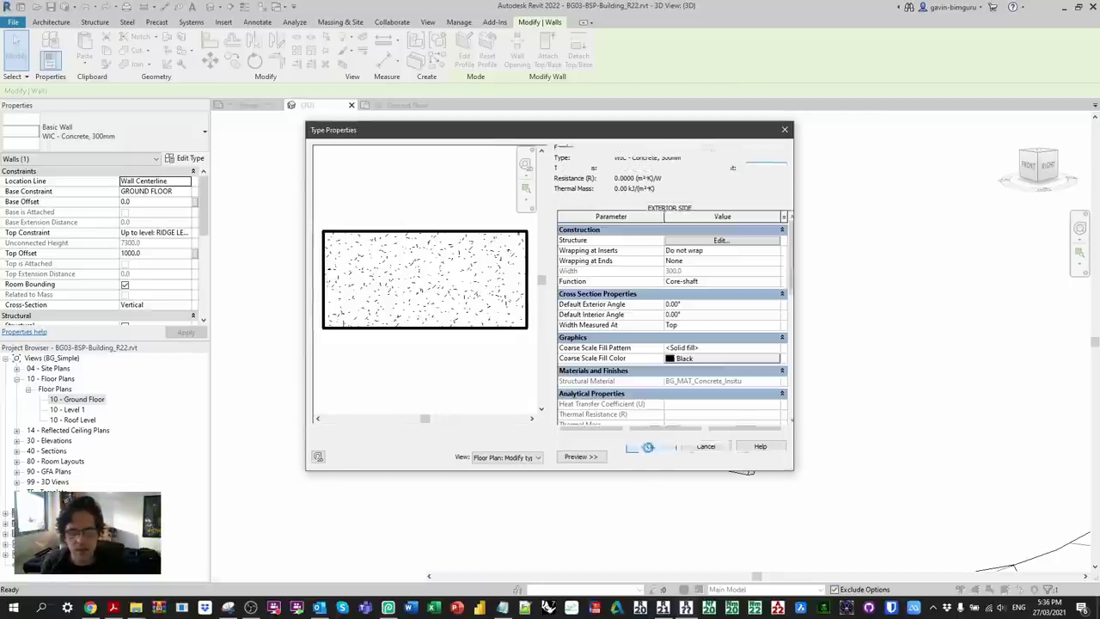
pyautogui.click(650, 456)
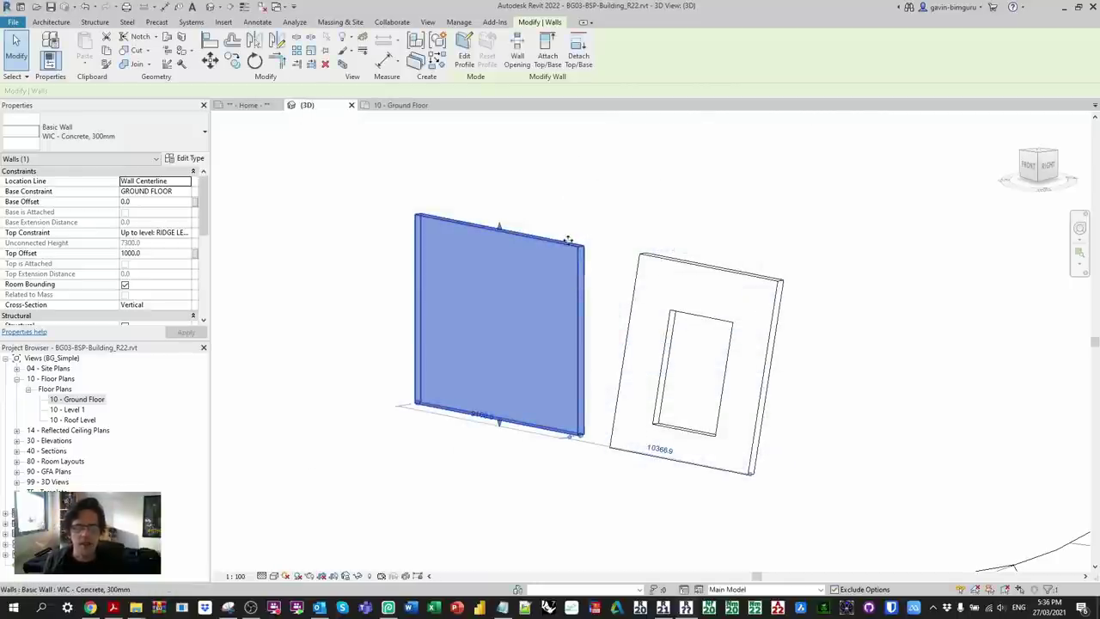
# Step: Give the straight vertical wall a tapered cross-section, overriding its type properties with an exterior angle of 8° and an interior angle of 5°
pyautogui.click(187, 305)
pyautogui.click(159, 333)
pyautogui.scroll(-4, 103, 258)
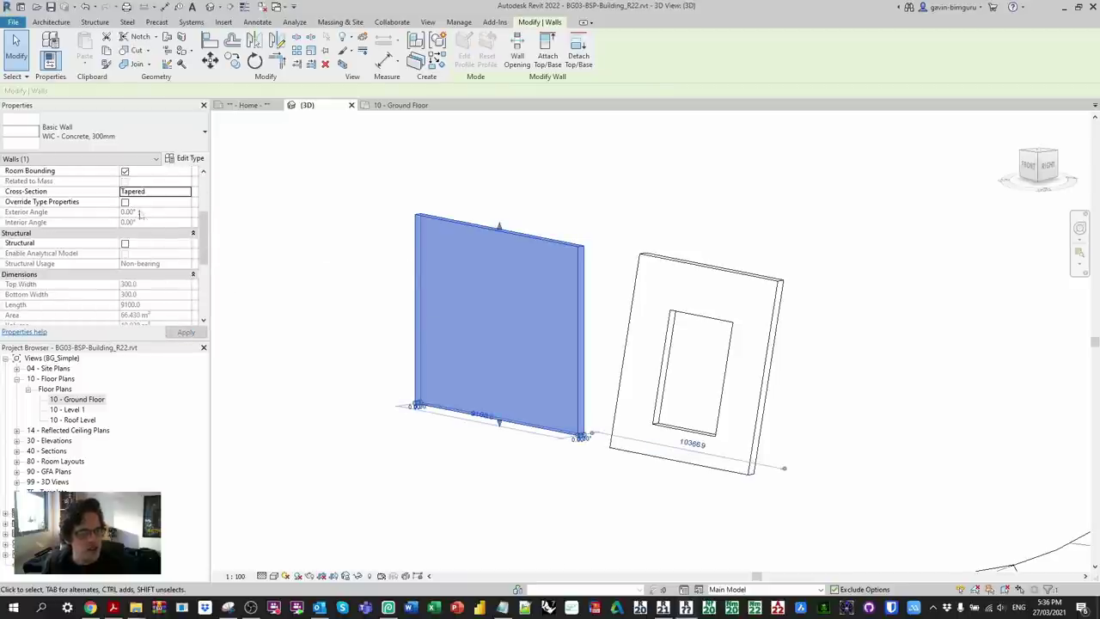
pyautogui.click(125, 202)
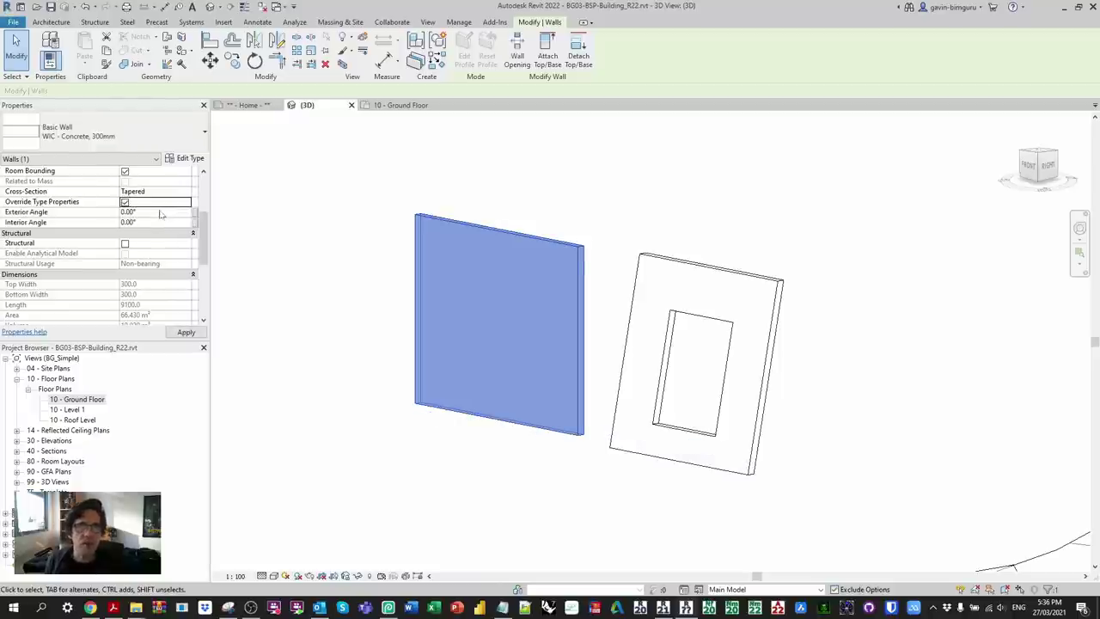
pyautogui.click(161, 213)
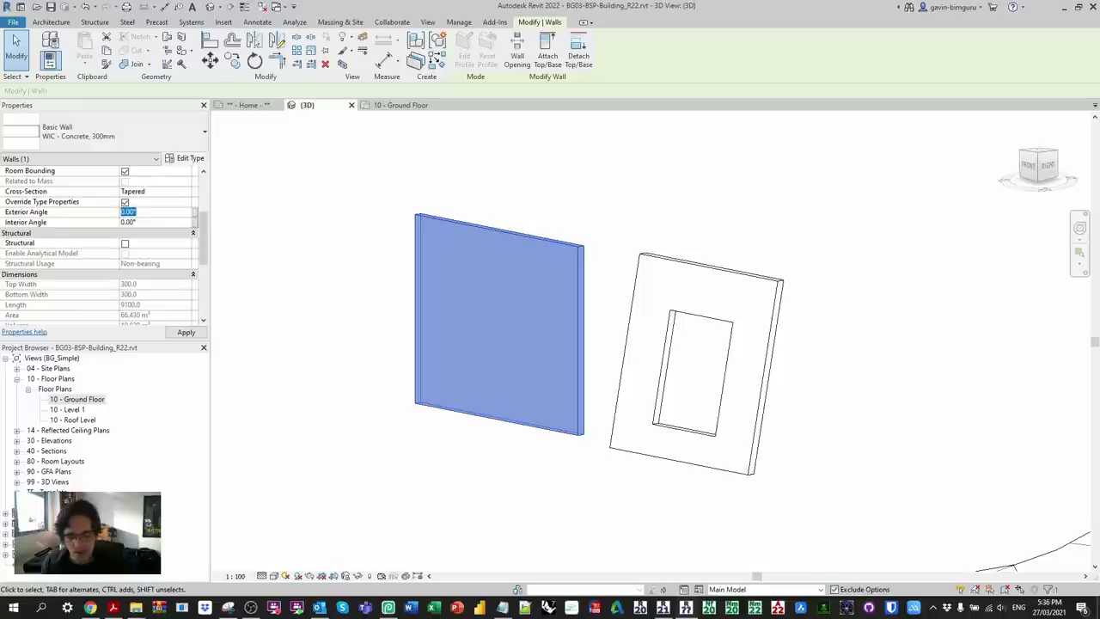
pyautogui.write('8')
pyautogui.click(156, 225)
pyautogui.write('5')
pyautogui.keyDown('shift'); pyautogui.moveTo(395, 191); pyautogui.dragTo(600, 271, button='middle'); pyautogui.keyUp('shift')
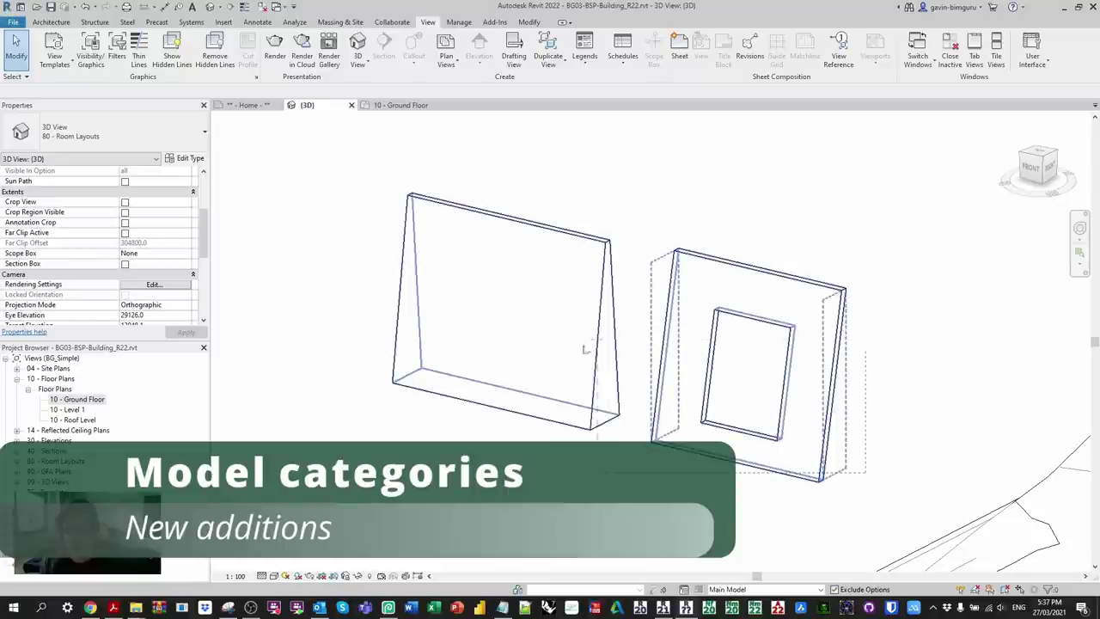
# Step: Delete the tapered wall and the slanted wall with the rectangular opening
pyautogui.click(533, 344)
pyautogui.press('Delete')
pyautogui.moveTo(767, 336); pyautogui.dragTo(501, 248, button='middle')
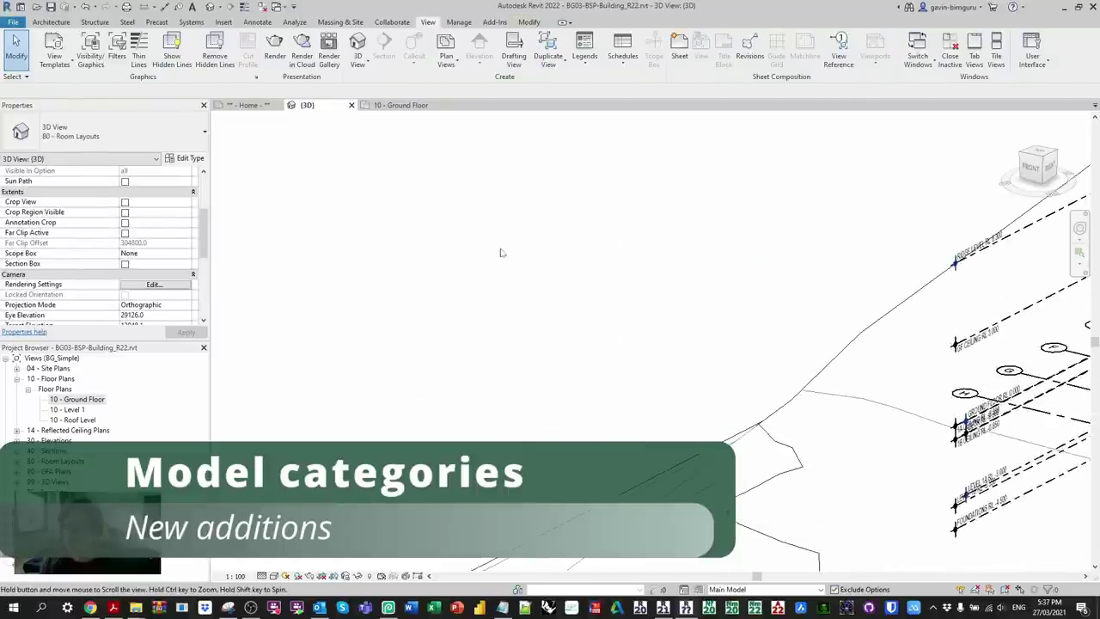
# Step: Open the 3D view's Visibility/Graphic Overrides and examine the model categories, including Audio Visual Devices, Food Service Equipment and Hardscape
pyautogui.press('v')
pyautogui.press('g')
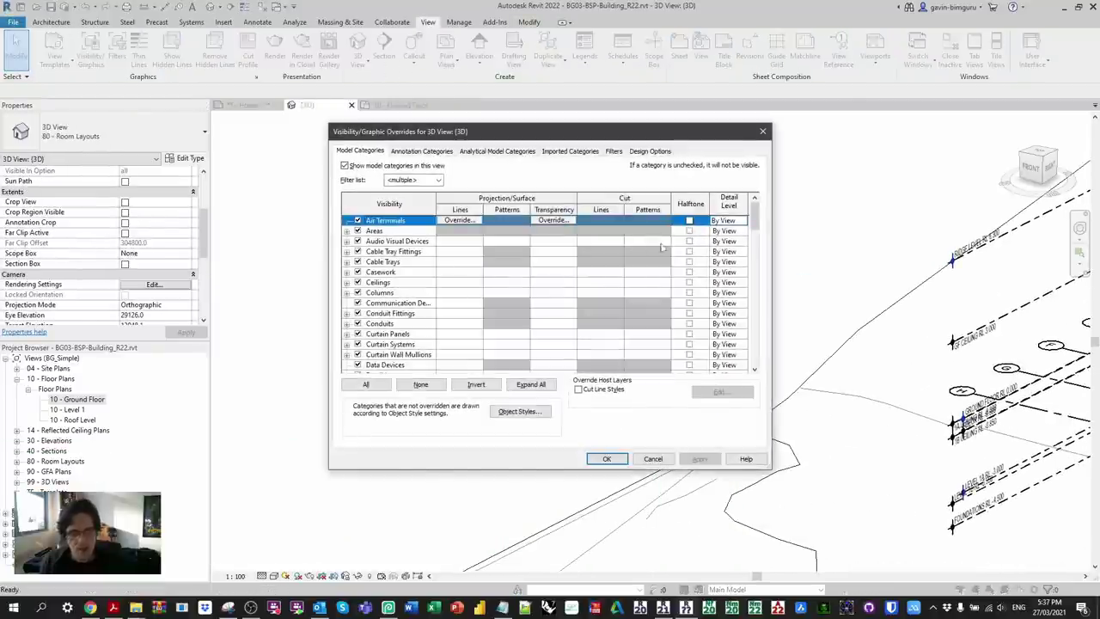
pyautogui.click(415, 242)
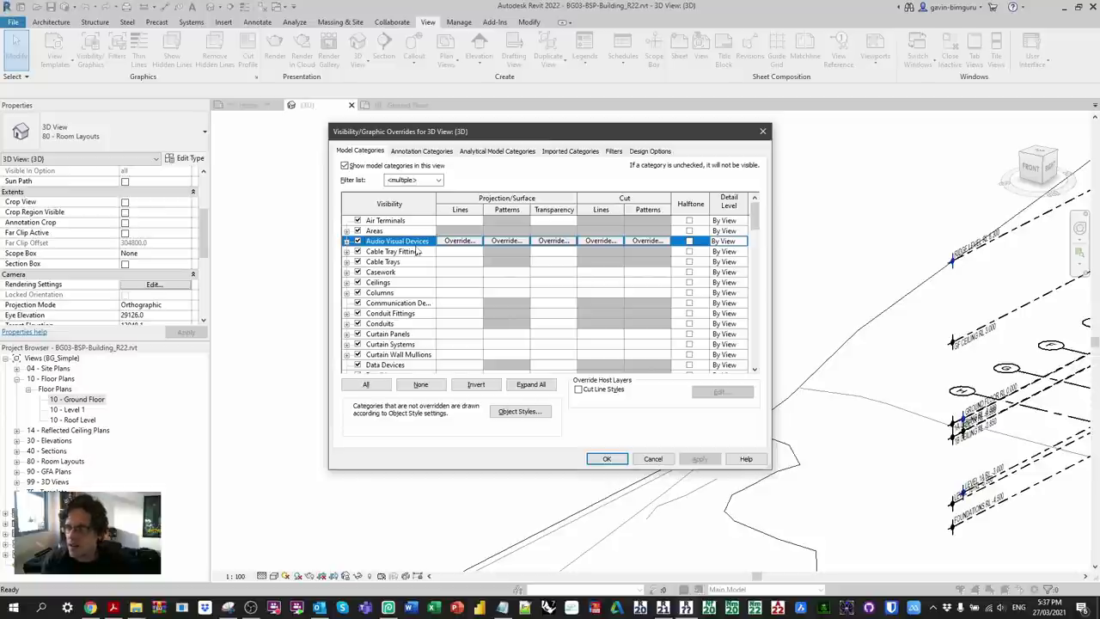
pyautogui.scroll(-1, 413, 266)
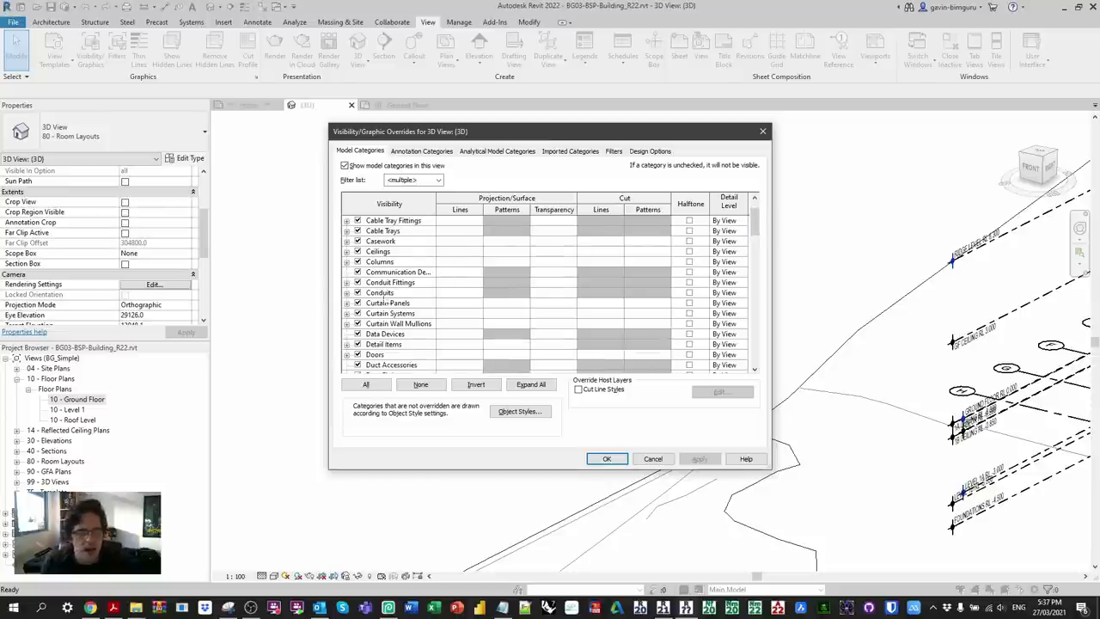
pyautogui.press('f')
pyautogui.scroll(-1, 409, 290)
pyautogui.scroll(-2, 411, 297)
pyautogui.click(420, 324)
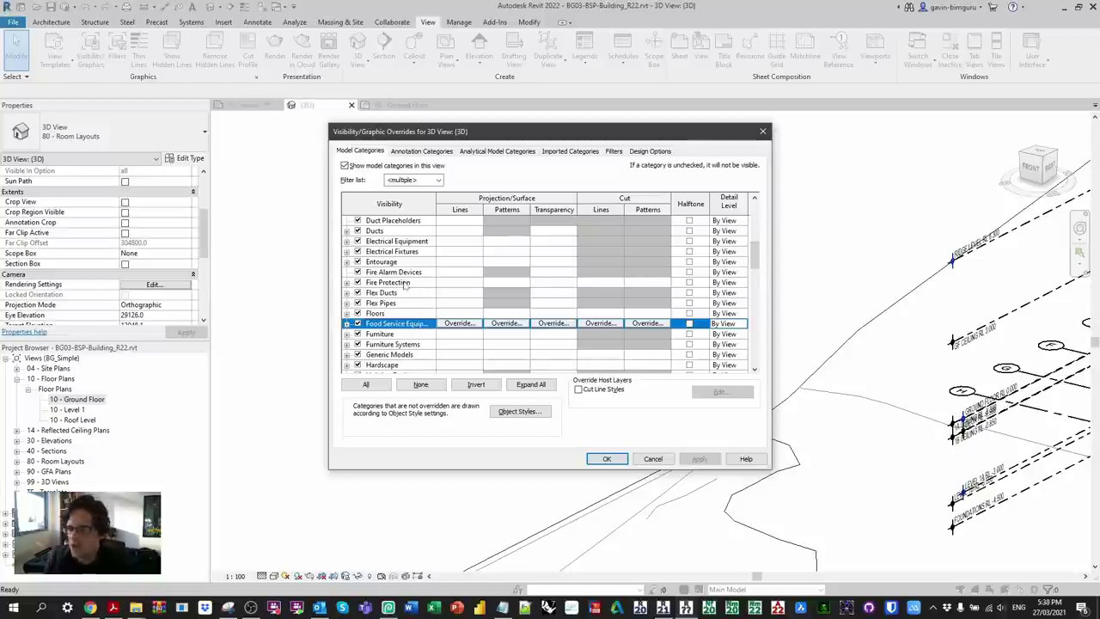
pyautogui.scroll(-2, 408, 284)
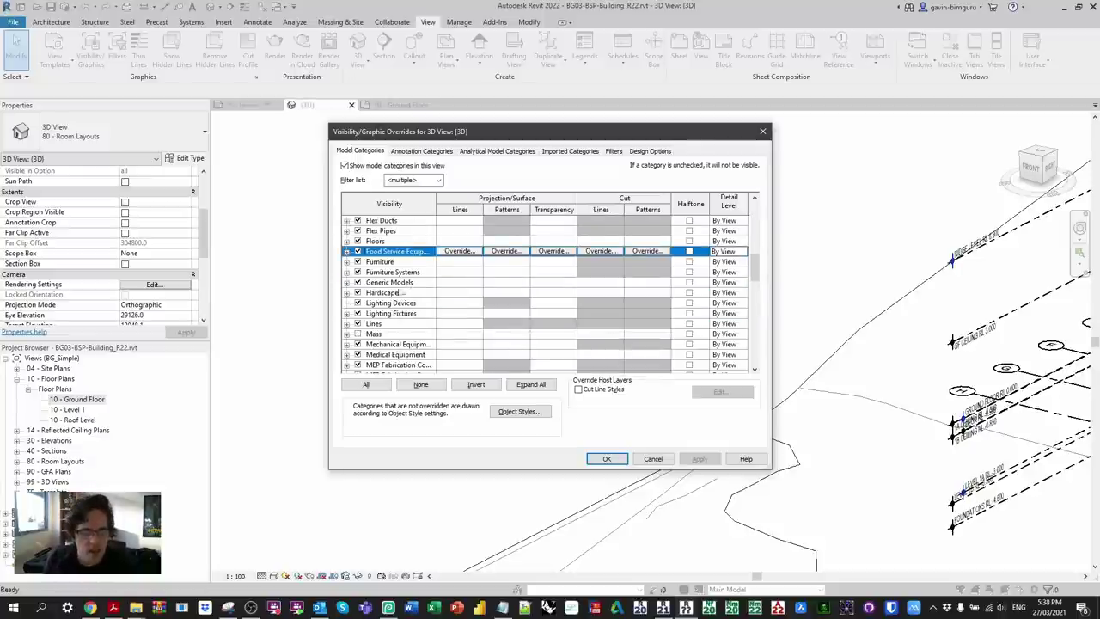
pyautogui.click(411, 292)
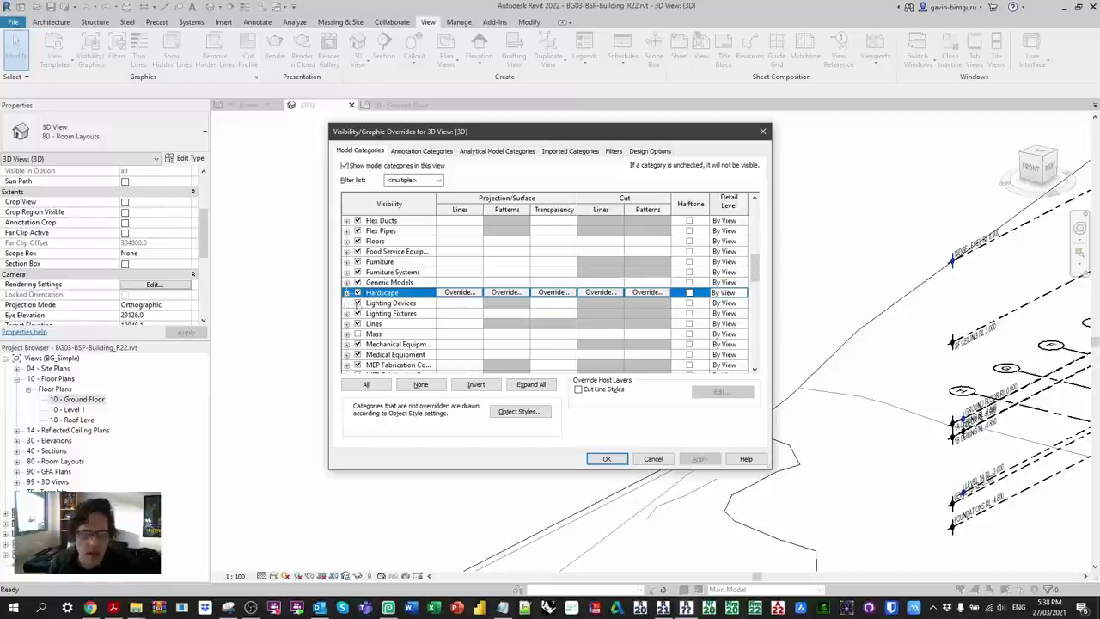
# Step: Examine the remaining model categories, including Medical Equipment, Signage, Temporary Structures and Vertical Circulation
pyautogui.scroll(-2, 411, 294)
pyautogui.click(415, 304)
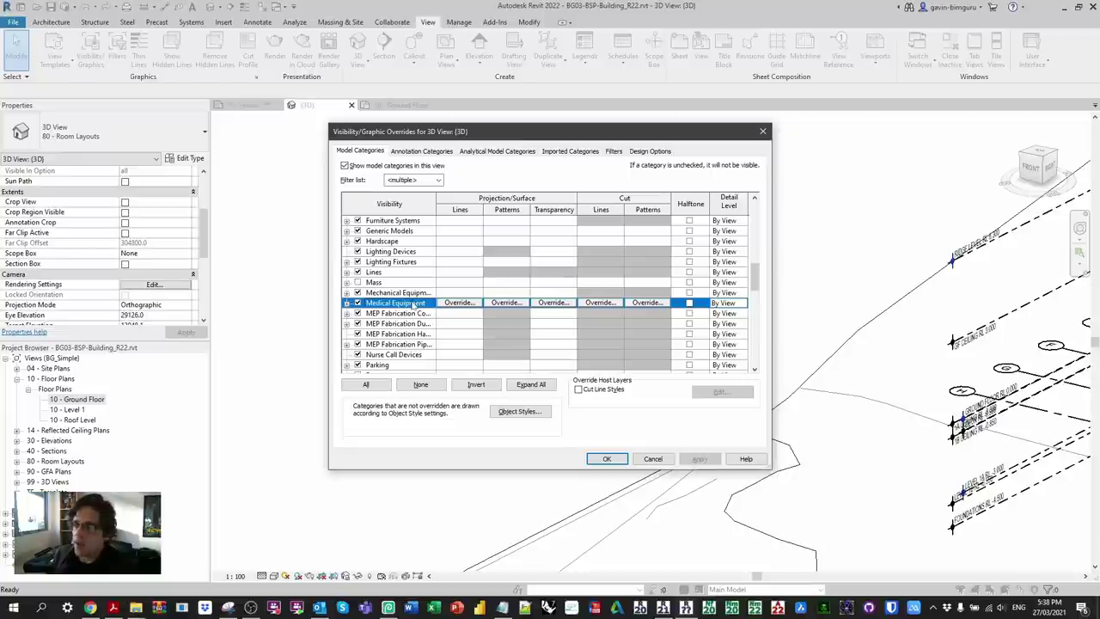
pyautogui.scroll(-5, 408, 303)
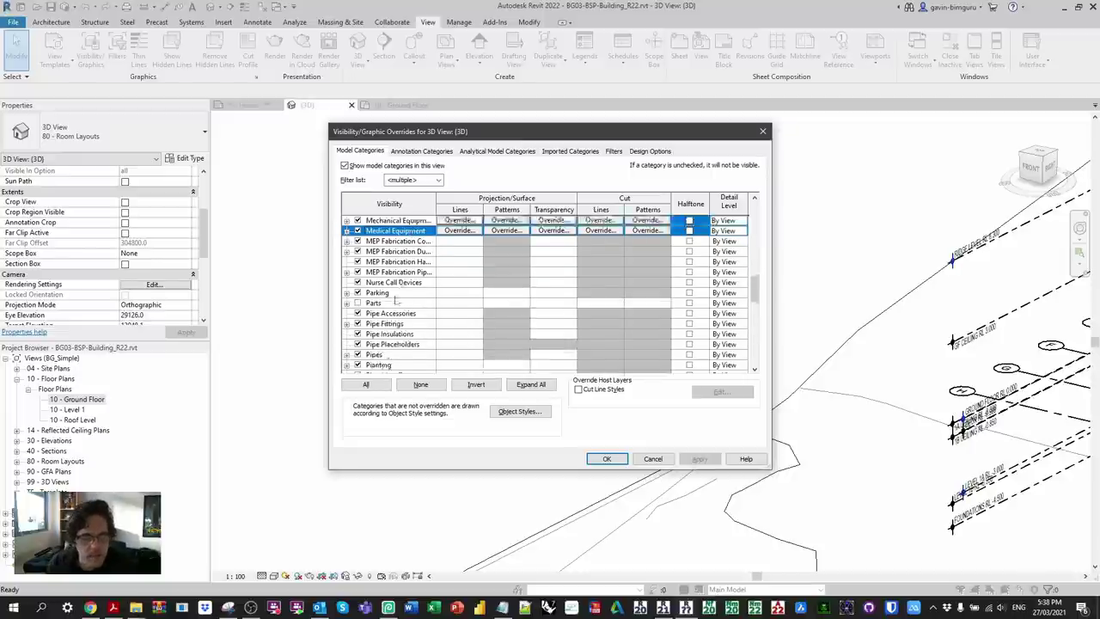
pyautogui.scroll(-2, 397, 296)
pyautogui.click(408, 313)
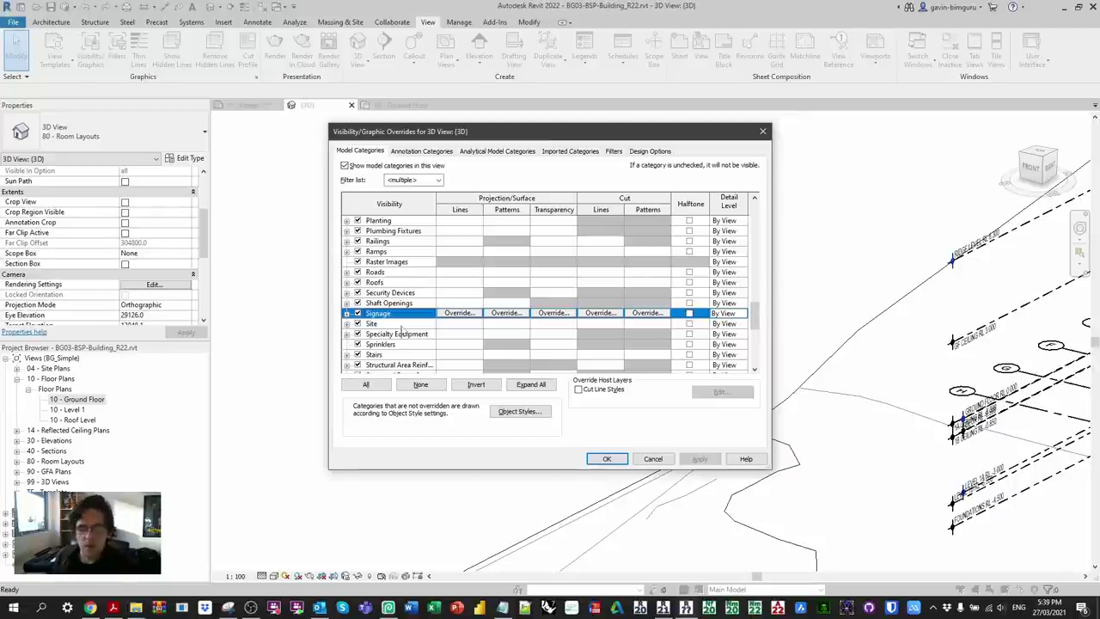
pyautogui.scroll(-7, 456, 332)
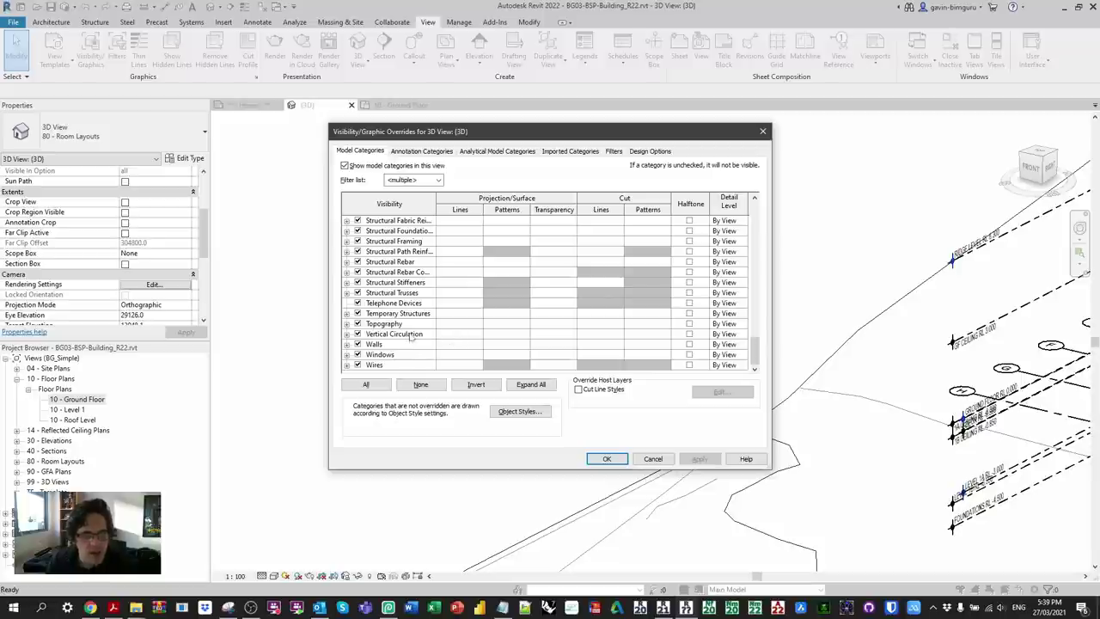
pyautogui.click(415, 314)
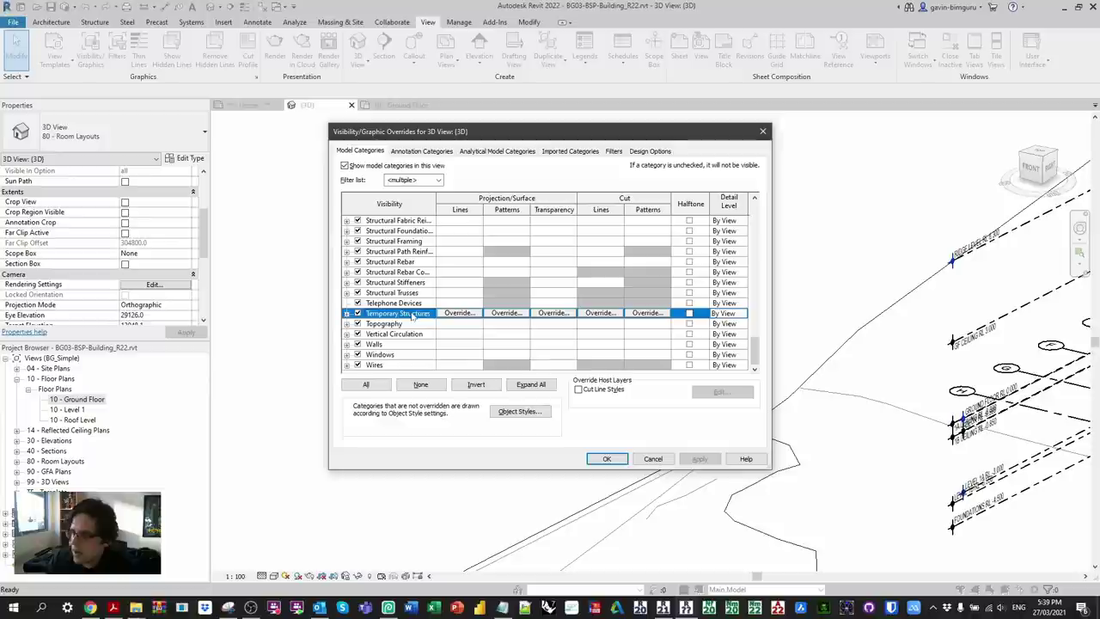
pyautogui.click(404, 335)
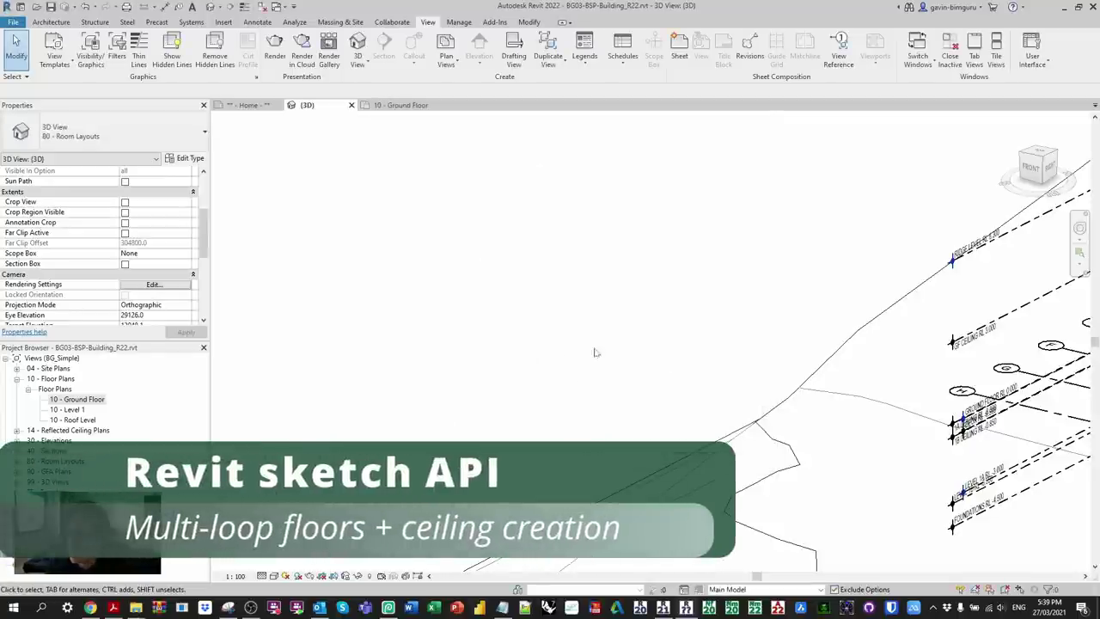
# Step: Open Dynamo Player and reposition its window within the 3D view
pyautogui.moveTo(675, 348); pyautogui.dragTo(540, 229, button='middle')
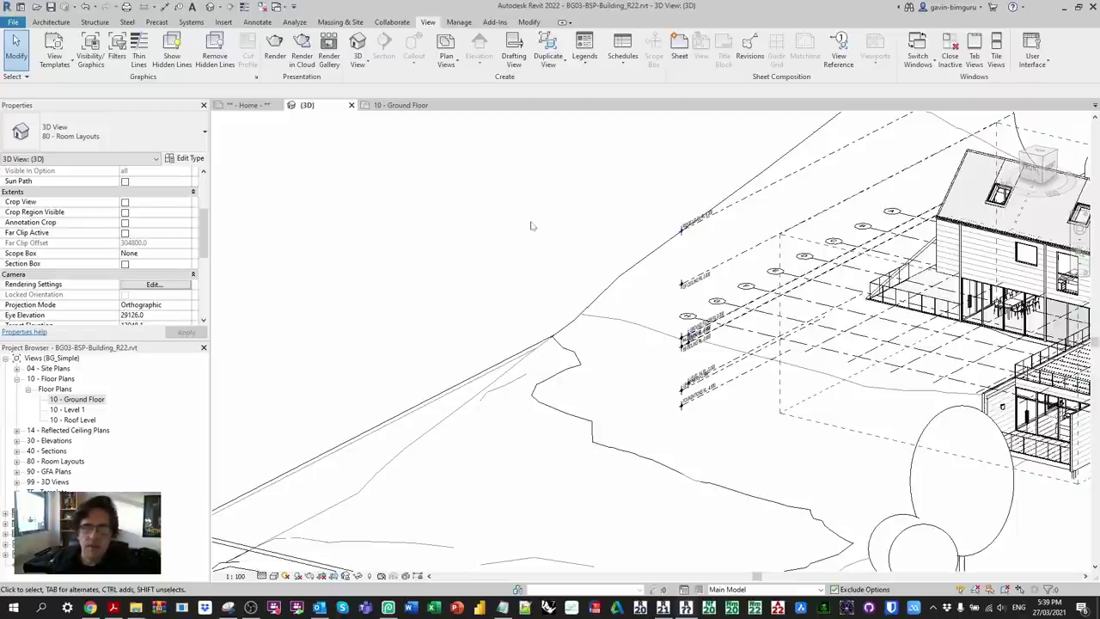
pyautogui.click(459, 21)
pyautogui.click(1034, 53)
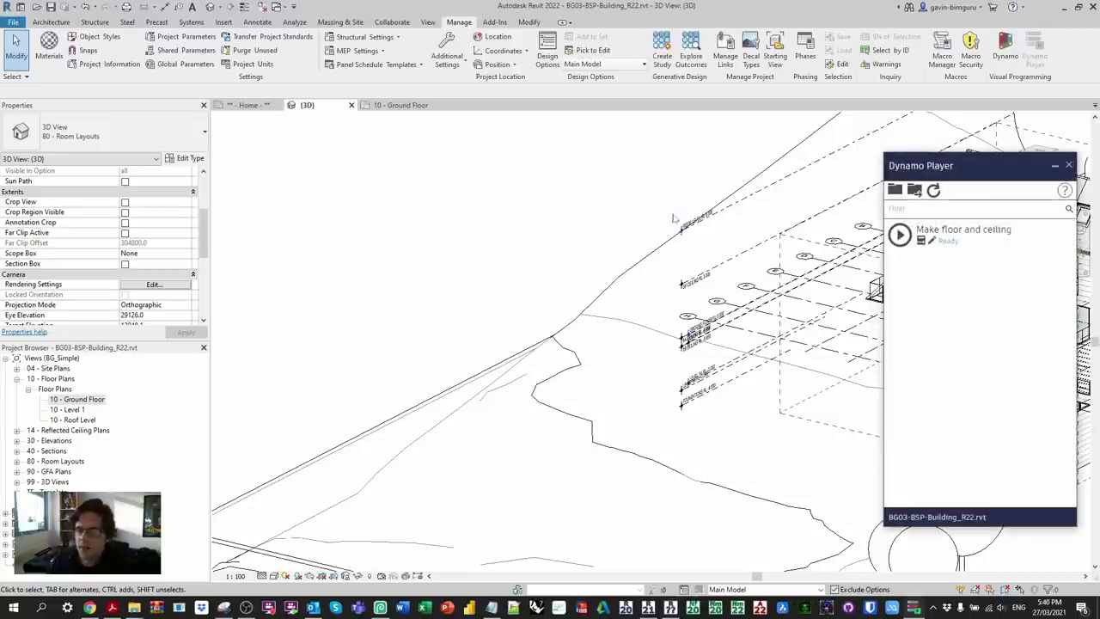
pyautogui.moveTo(946, 170); pyautogui.dragTo(798, 153)
pyautogui.moveTo(930, 236); pyautogui.dragTo(980, 234)
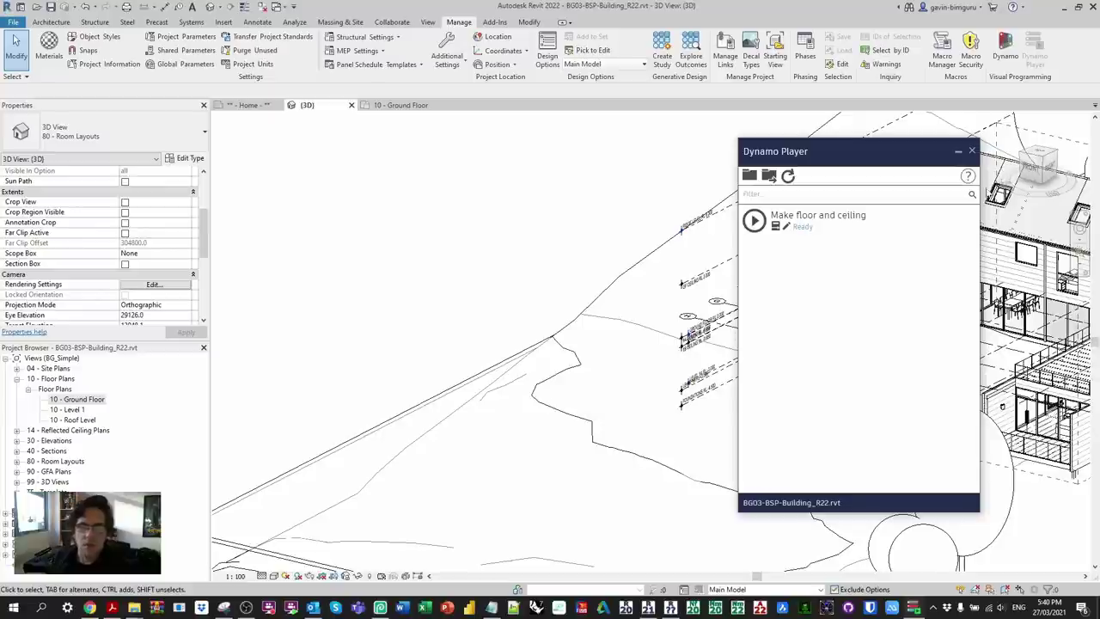
# Step: Draw a rectangle of model lines about 34700 mm long on LEVEL 1A, in the empty area beside the site
pyautogui.moveTo(485, 264); pyautogui.dragTo(223, 108, button='middle')
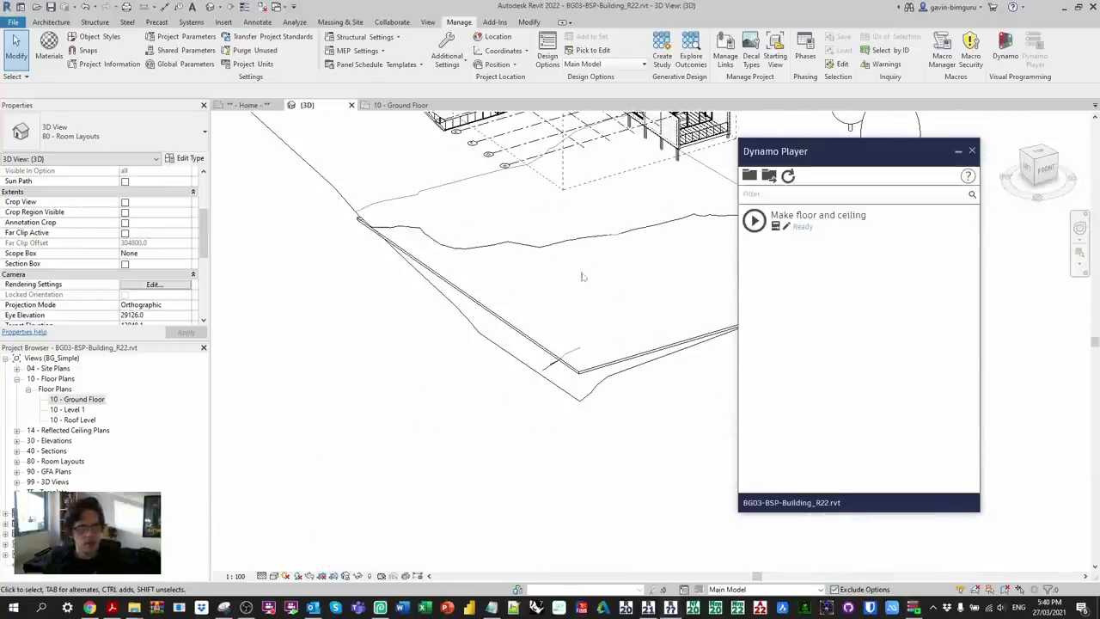
pyautogui.click(51, 22)
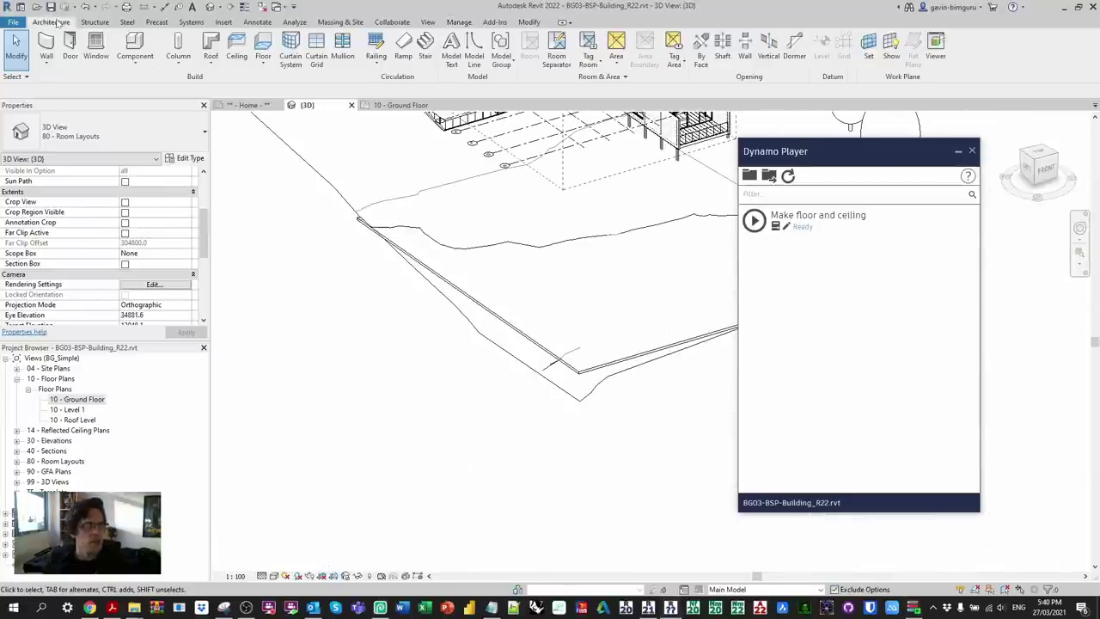
pyautogui.click(474, 53)
pyautogui.click(473, 38)
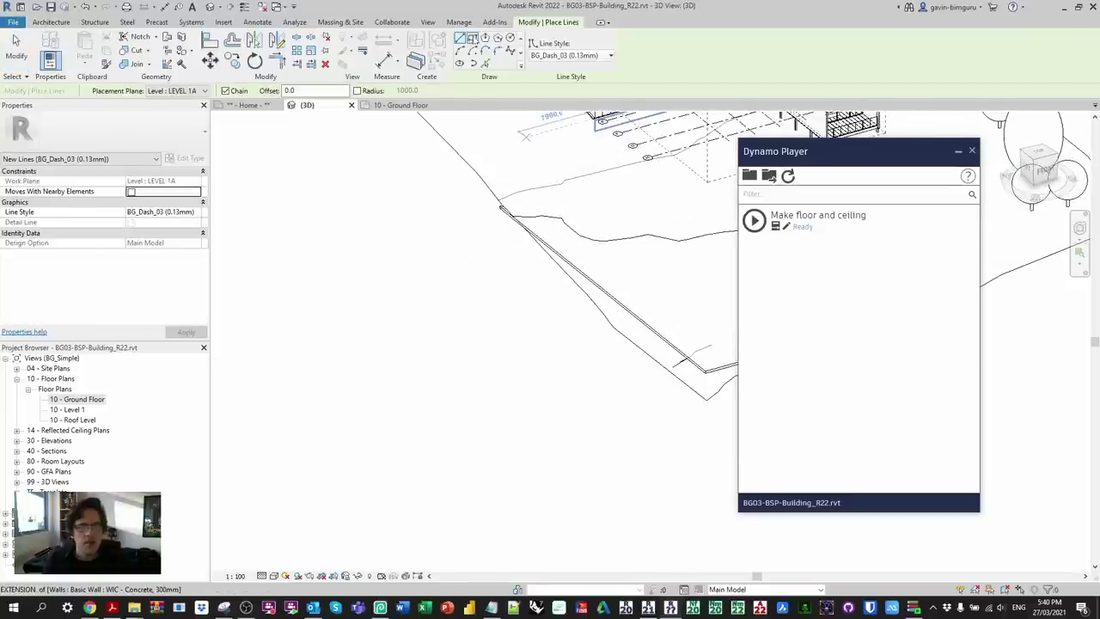
pyautogui.click(440, 193)
pyautogui.click(308, 404)
pyautogui.keyDown('shift'); pyautogui.moveTo(434, 294); pyautogui.dragTo(593, 215, button='middle'); pyautogui.keyUp('shift')
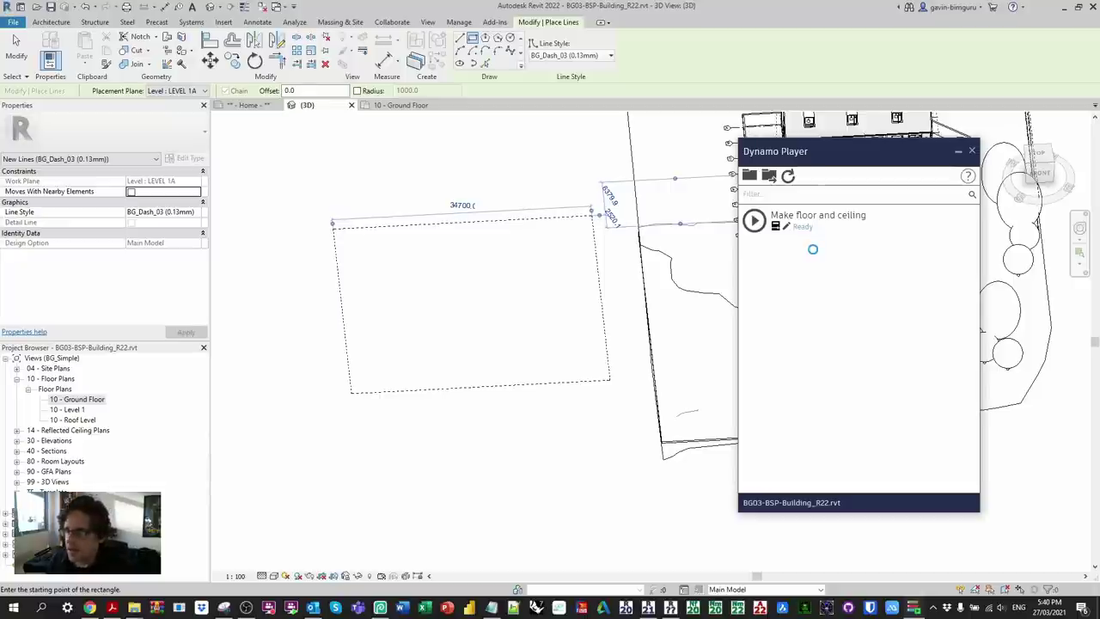
pyautogui.moveTo(820, 155)
pyautogui.mouseDown()
pyautogui.moveTo(728, 177)
pyautogui.moveTo(842, 153)
pyautogui.mouseUp()
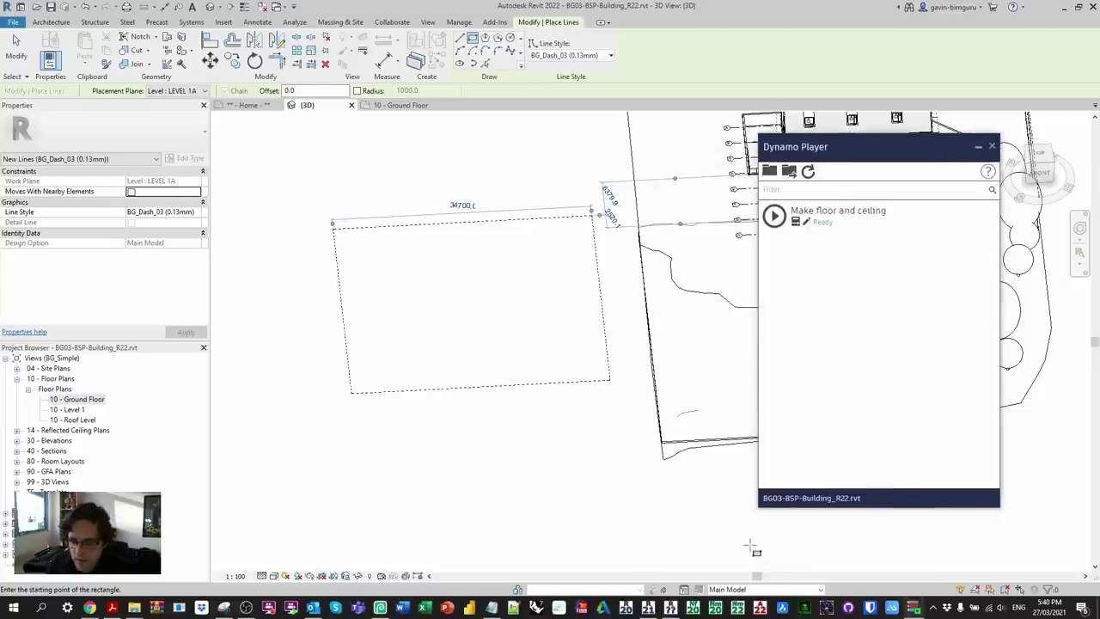
pyautogui.moveTo(594, 445); pyautogui.dragTo(557, 424, button='middle')
pyautogui.press('Escape')
pyautogui.press('Escape')
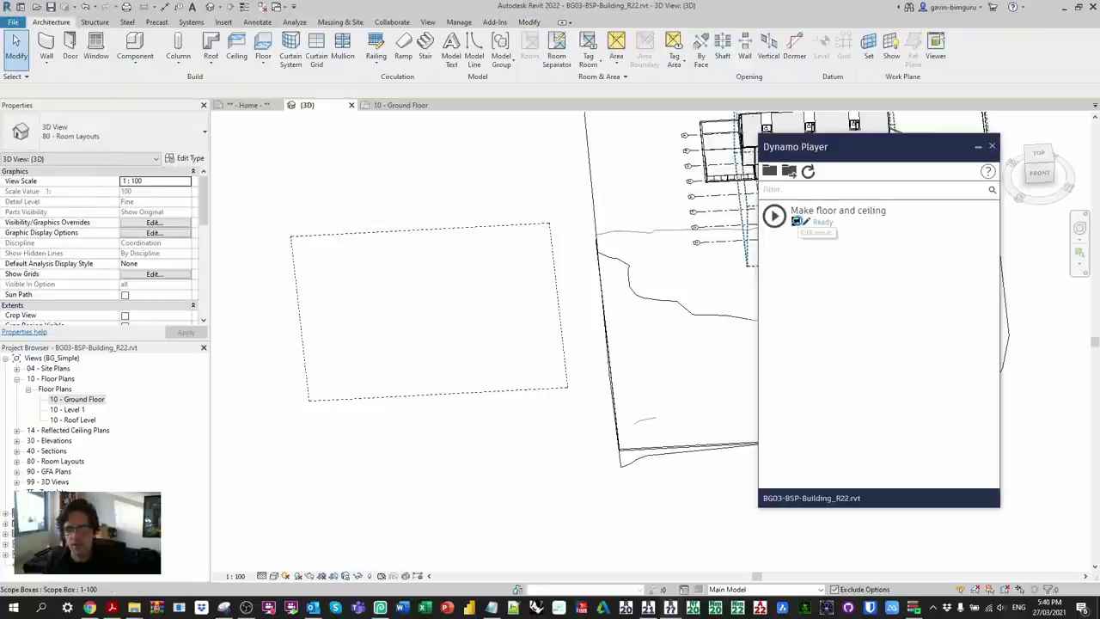
# Step: Open the inputs of the Make floor and ceiling script and select the rectangle's four lines as the Border
pyautogui.click(765, 221)
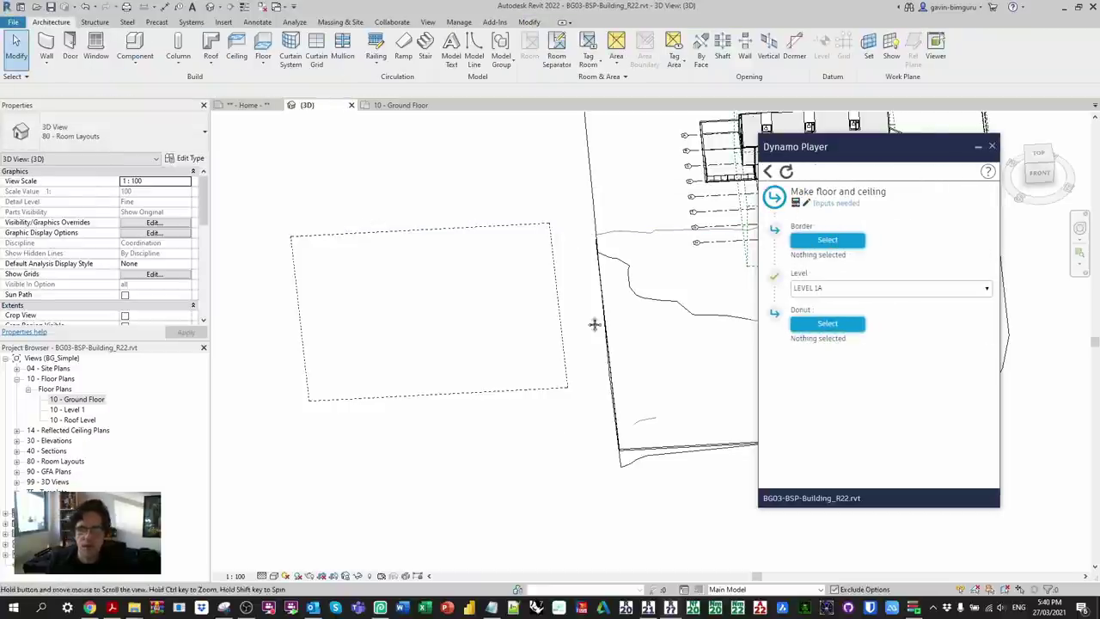
pyautogui.moveTo(594, 324); pyautogui.dragTo(654, 271, button='middle')
pyautogui.click(827, 240)
pyautogui.moveTo(607, 401); pyautogui.dragTo(368, 219)
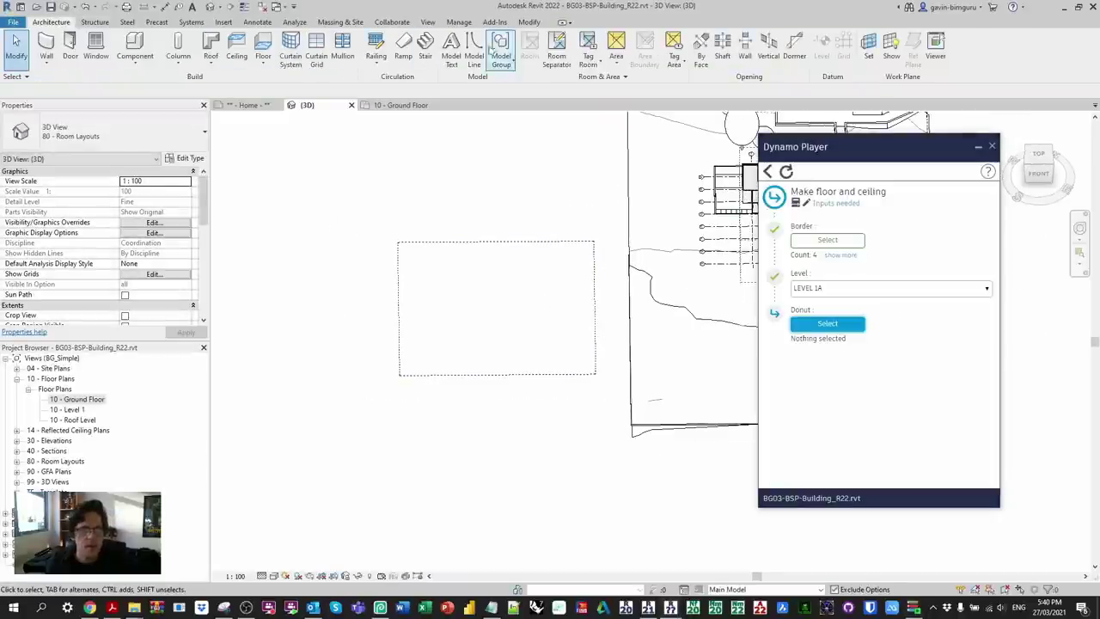
# Step: Draw a smaller rectangle of model lines inside the border rectangle and select its four lines as the Donut input
pyautogui.click(474, 50)
pyautogui.click(436, 265)
pyautogui.click(538, 339)
pyautogui.click(827, 323)
pyautogui.moveTo(414, 249); pyautogui.dragTo(565, 361)
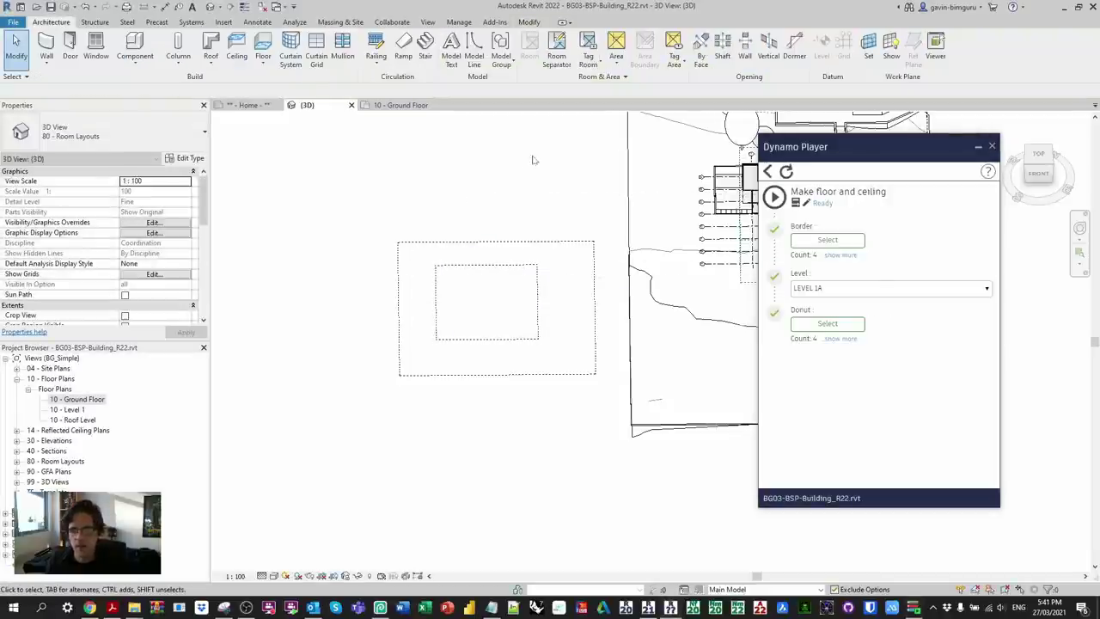
# Step: Run the Make floor and ceiling script on LEVEL 1A and inspect the generated floor and ceiling
pyautogui.click(774, 197)
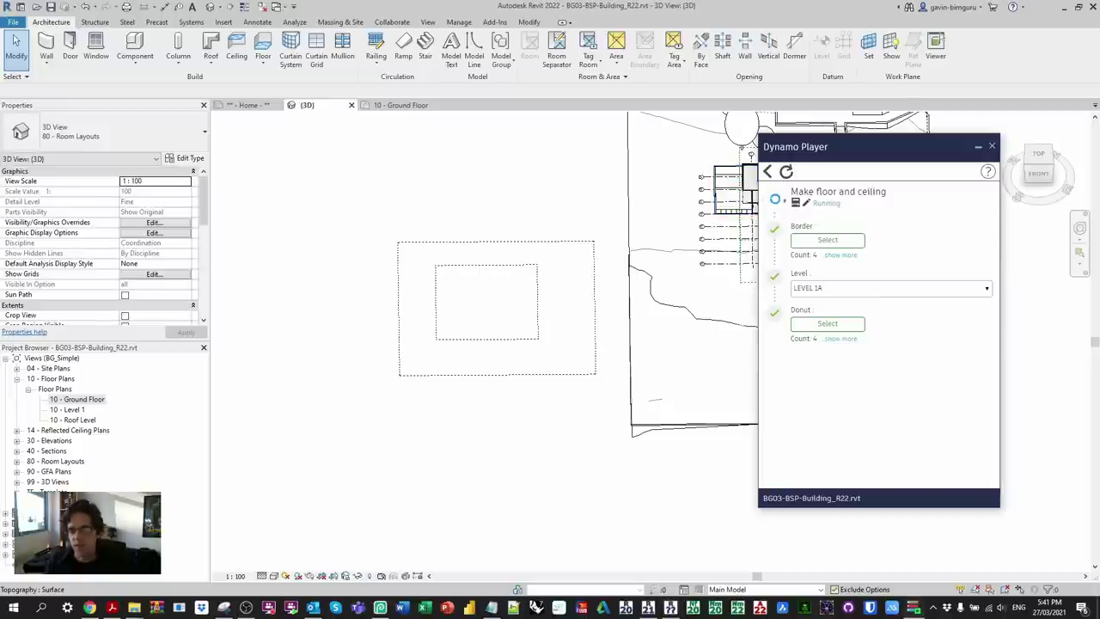
pyautogui.keyDown('shift'); pyautogui.moveTo(517, 259); pyautogui.dragTo(467, 319, button='middle'); pyautogui.keyUp('shift')
pyautogui.click(602, 314)
pyautogui.click(522, 218)
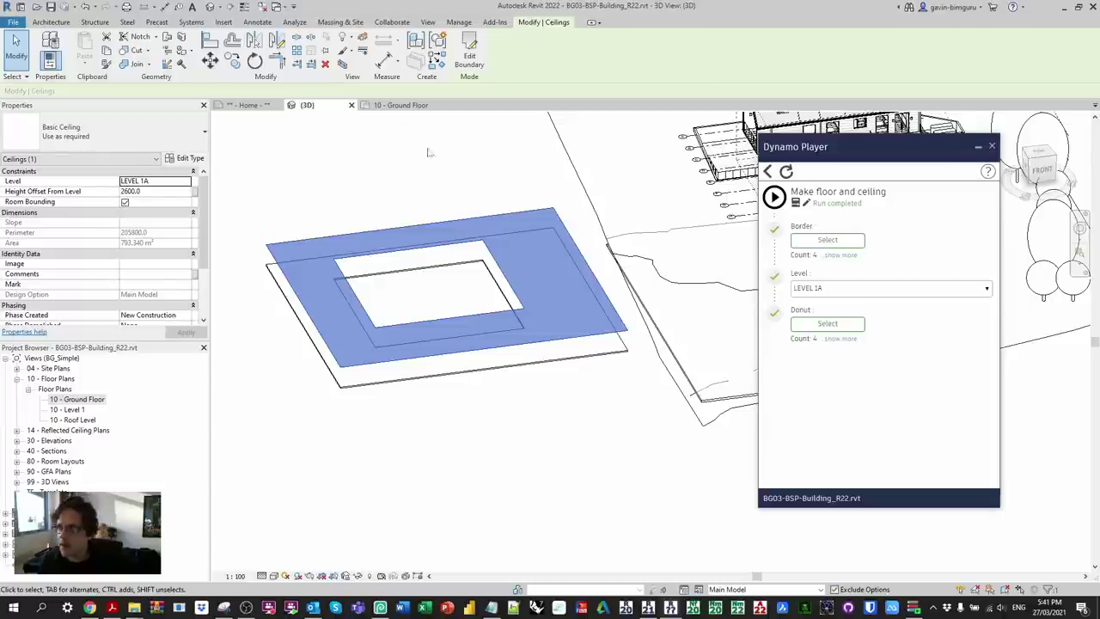
pyautogui.click(464, 165)
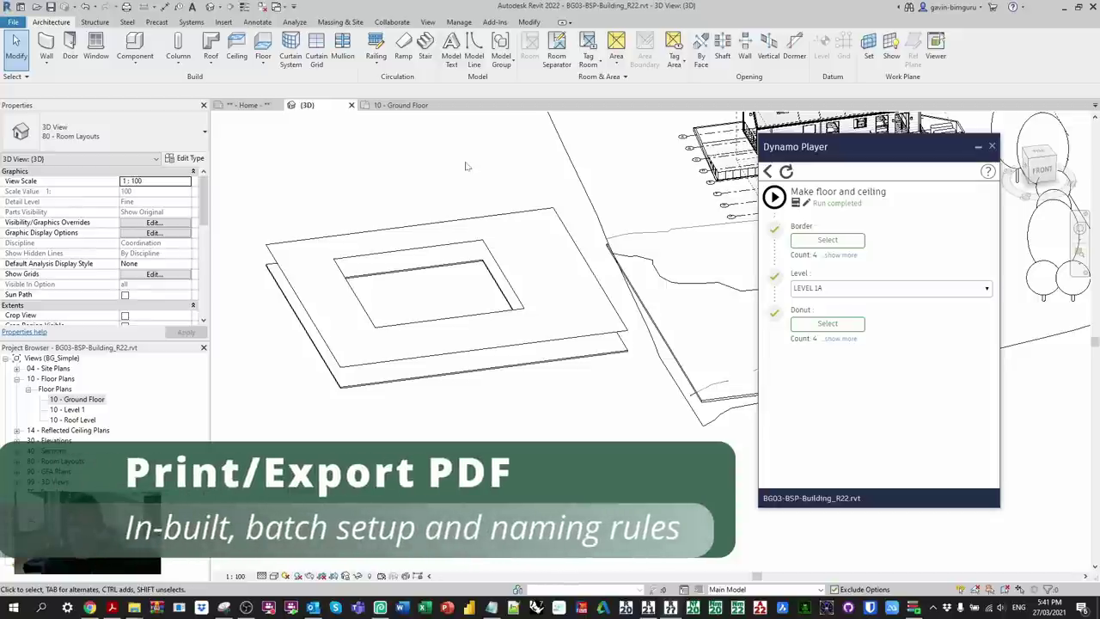
# Step: Close Dynamo Player and delete the generated floor and ceiling from the model
pyautogui.click(993, 146)
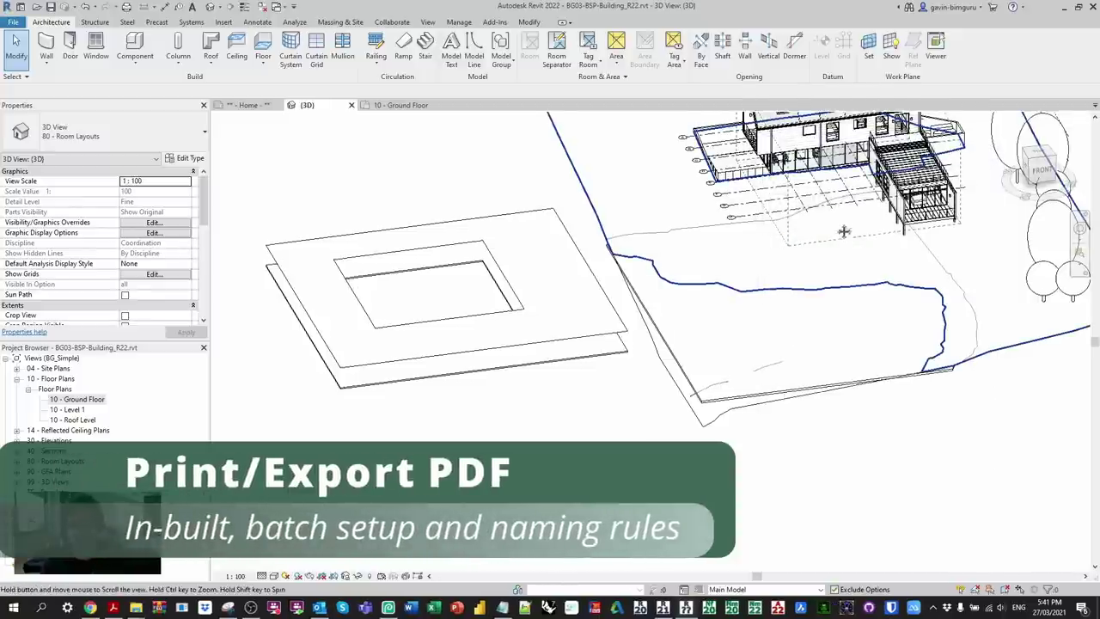
pyautogui.keyDown('shift'); pyautogui.moveTo(844, 231); pyautogui.dragTo(614, 437, button='middle'); pyautogui.keyUp('shift')
pyautogui.click(341, 282)
pyautogui.press('Delete')
pyautogui.scroll(-2, 526, 215)
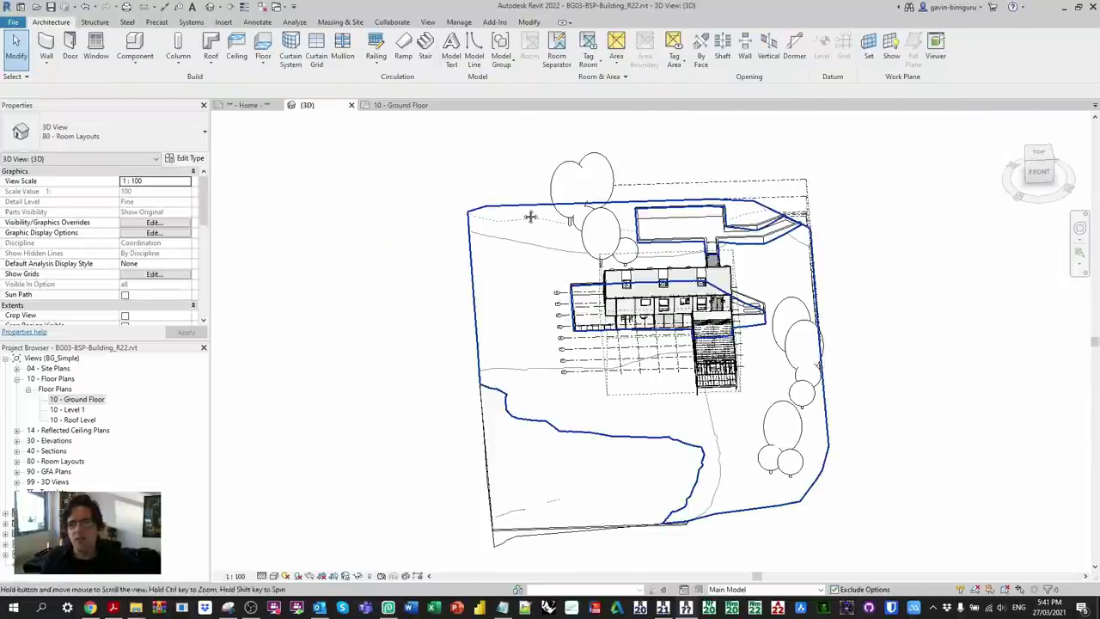
pyautogui.keyDown('shift'); pyautogui.moveTo(530, 216); pyautogui.dragTo(622, 268, button='middle'); pyautogui.keyUp('shift')
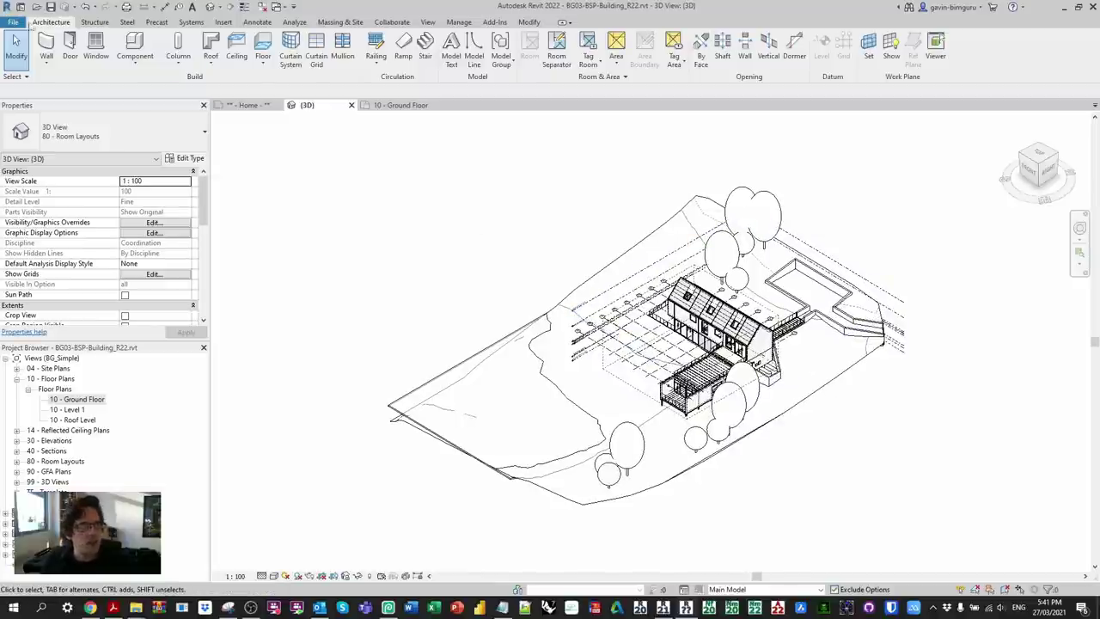
# Step: Start a PDF export of the selected views/sheets in Drawing Set, with the desktop Set folder as the location
pyautogui.click(13, 21)
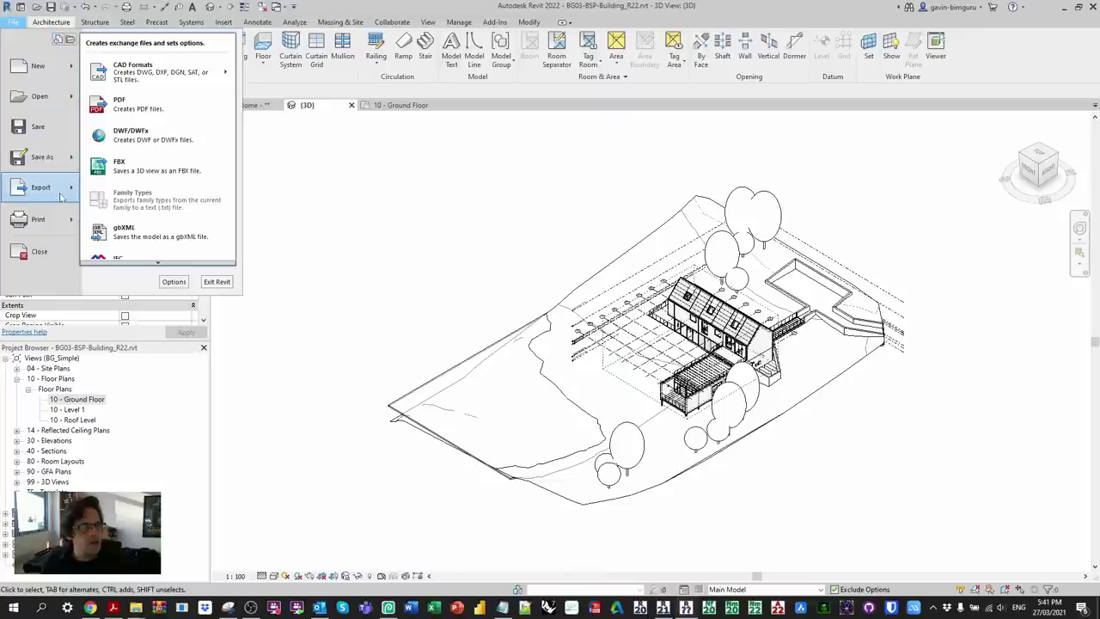
pyautogui.click(168, 108)
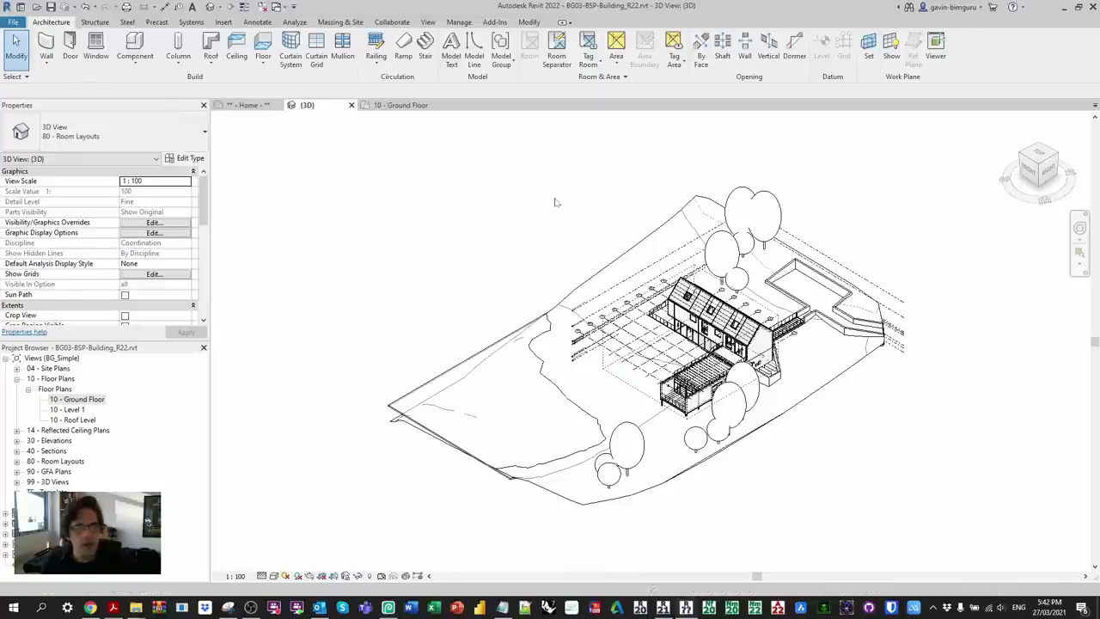
pyautogui.click(457, 160)
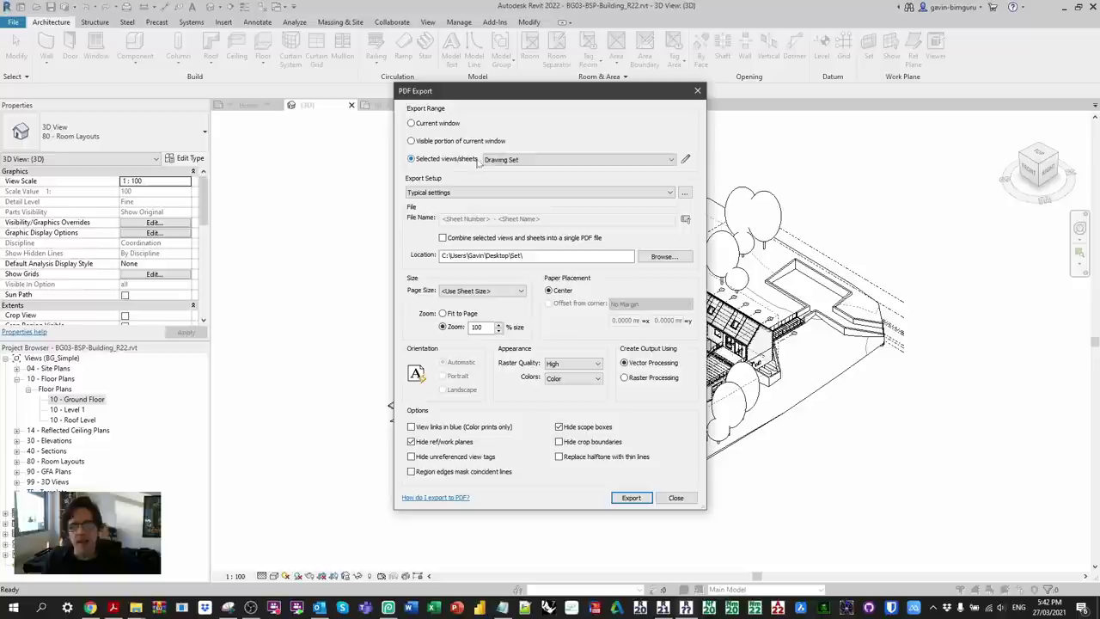
pyautogui.click(541, 197)
pyautogui.click(543, 197)
pyautogui.click(664, 256)
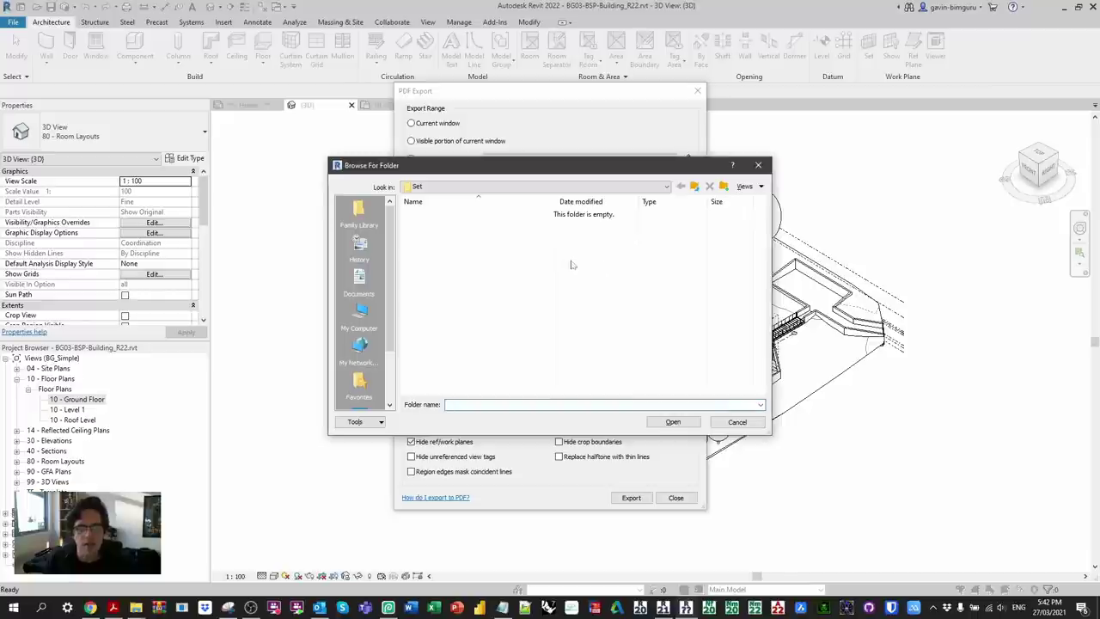
pyautogui.click(673, 422)
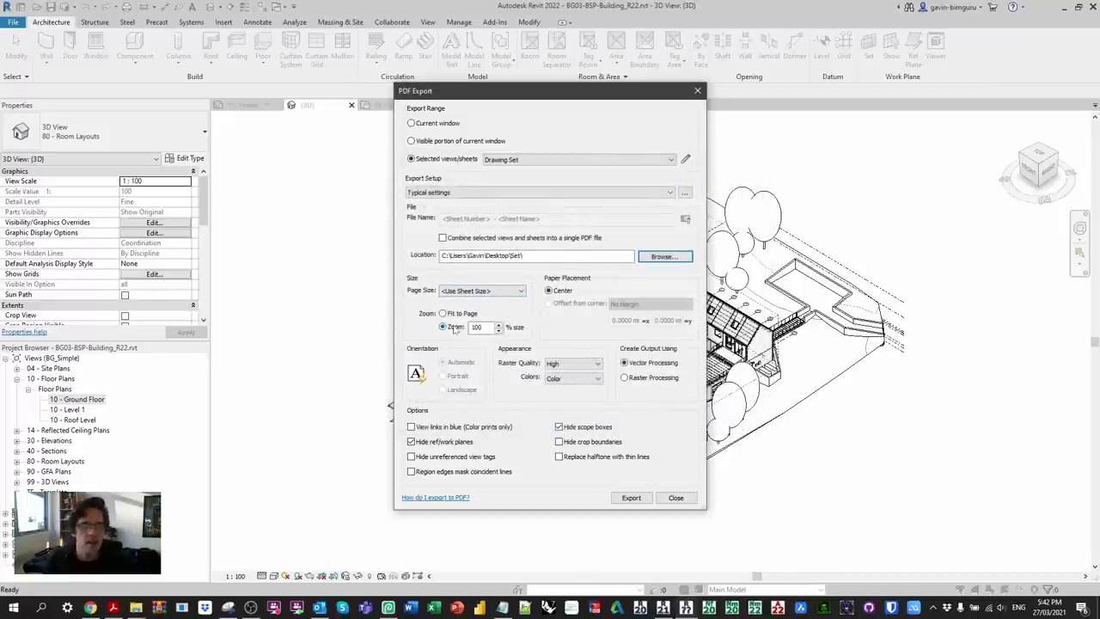
# Step: Examine the PDF naming rules and their available parameter types, leaving the rules as they are
pyautogui.click(687, 221)
pyautogui.moveTo(771, 353); pyautogui.dragTo(773, 181)
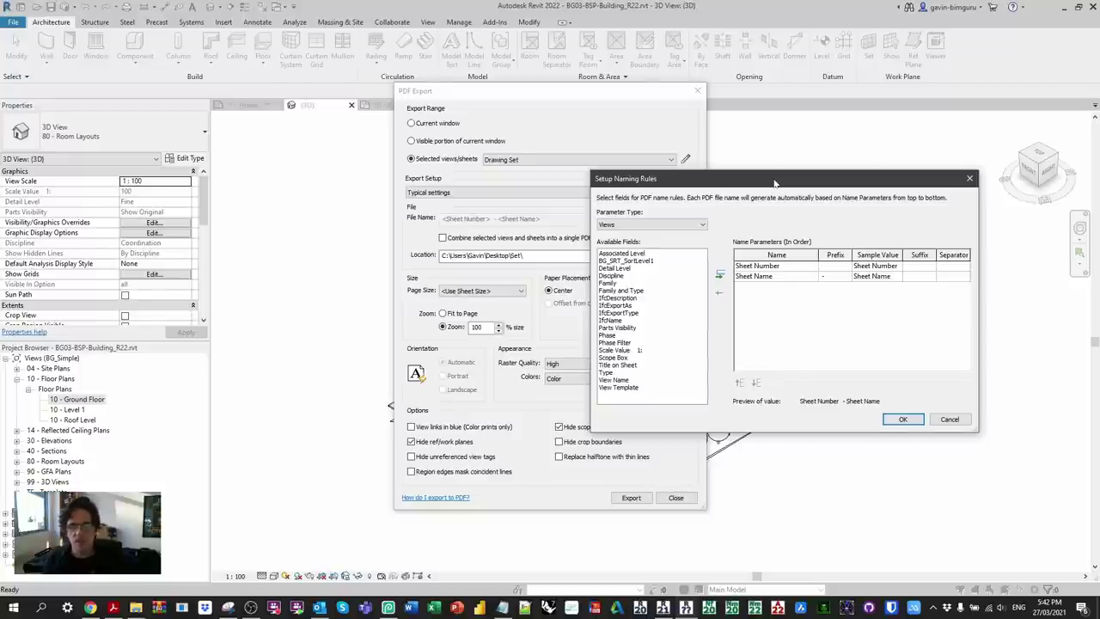
pyautogui.click(662, 225)
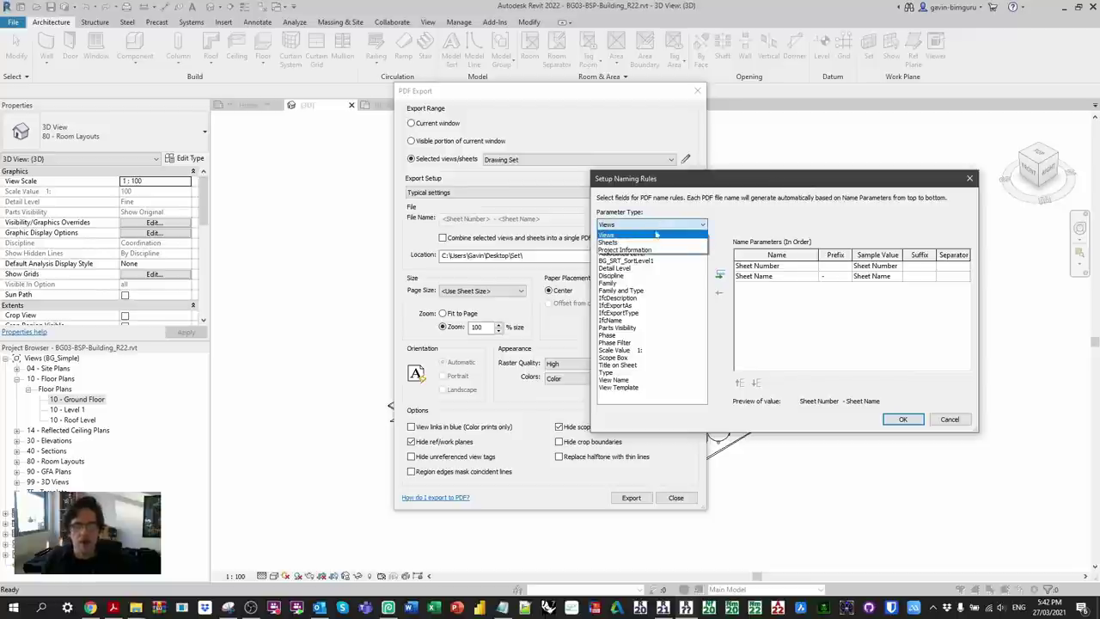
pyautogui.click(665, 232)
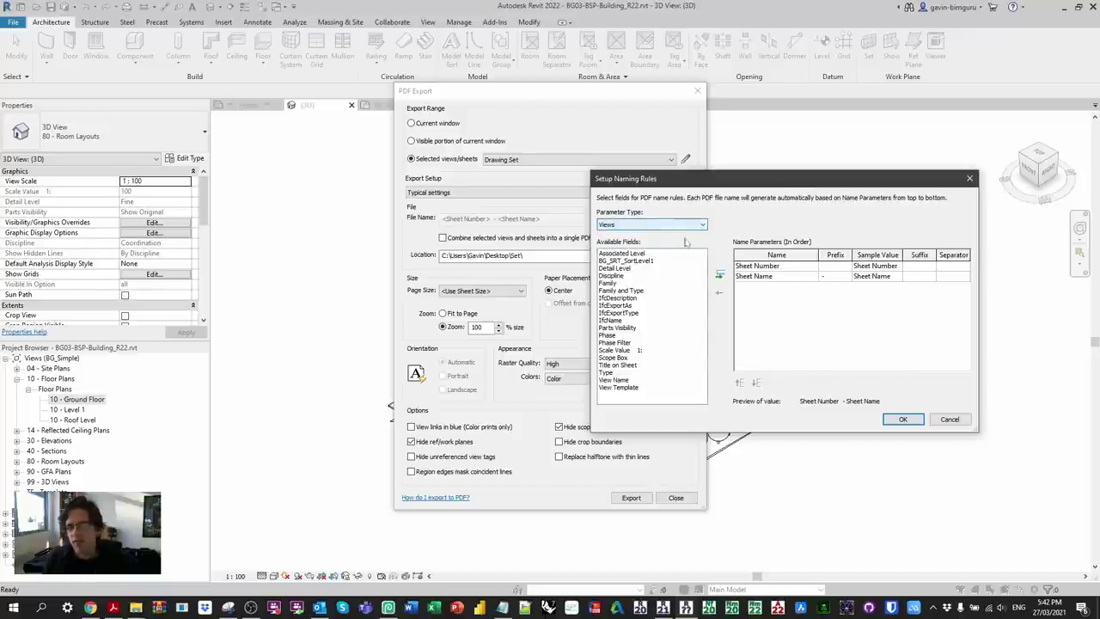
pyautogui.click(952, 421)
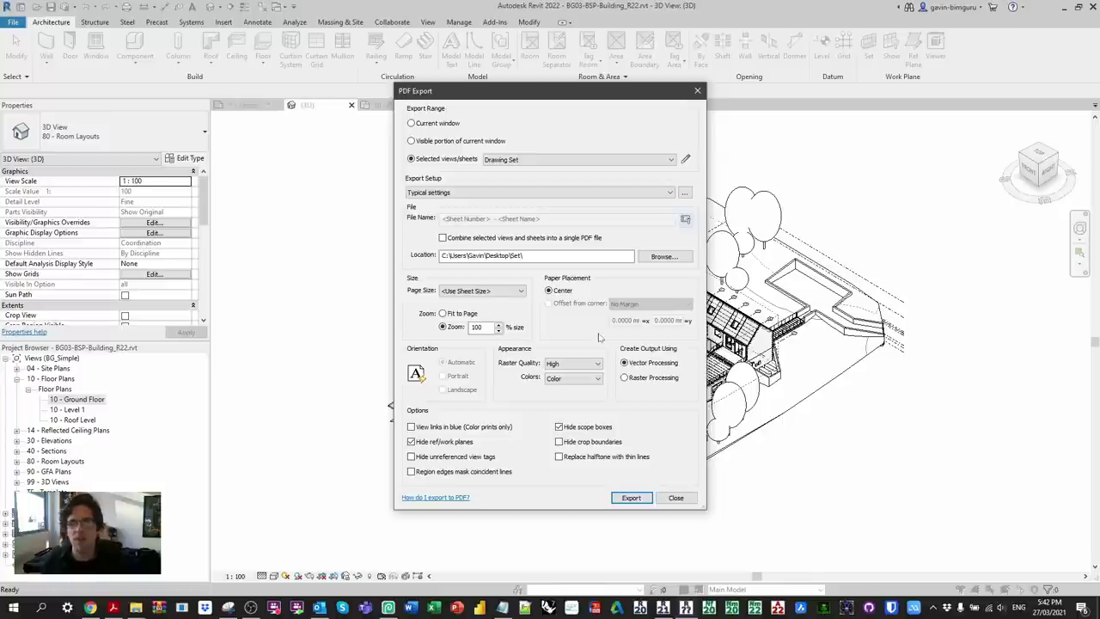
# Step: Run the PDF export of the drawing set and switch to File Explorer to open the desktop Set folder
pyautogui.click(631, 498)
pyautogui.click(558, 274)
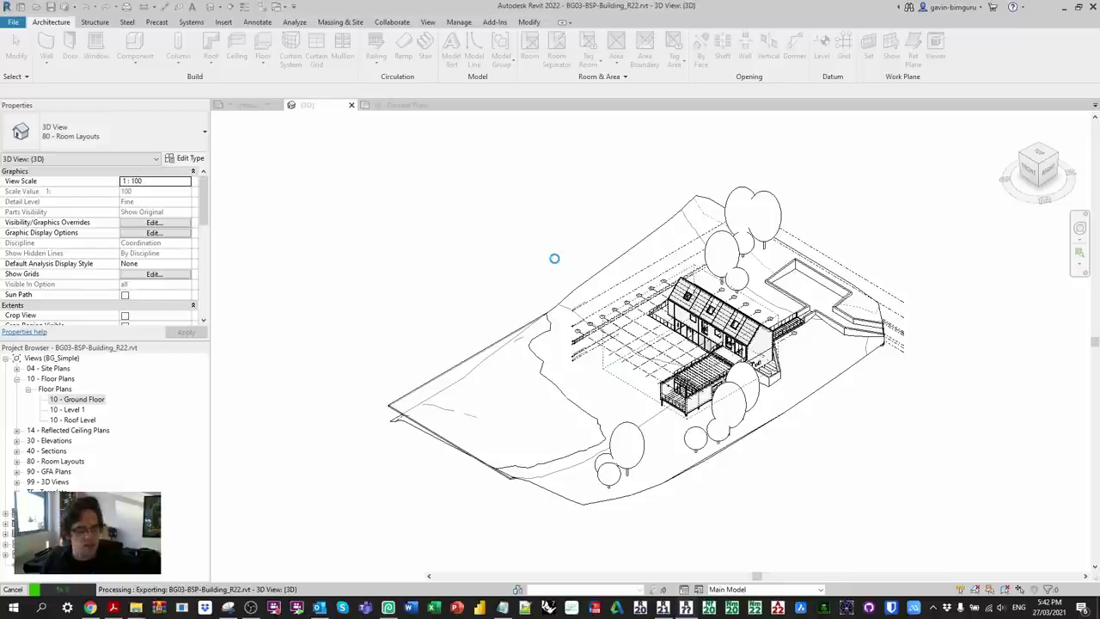
pyautogui.moveTo(135, 610)
pyautogui.click(206, 541)
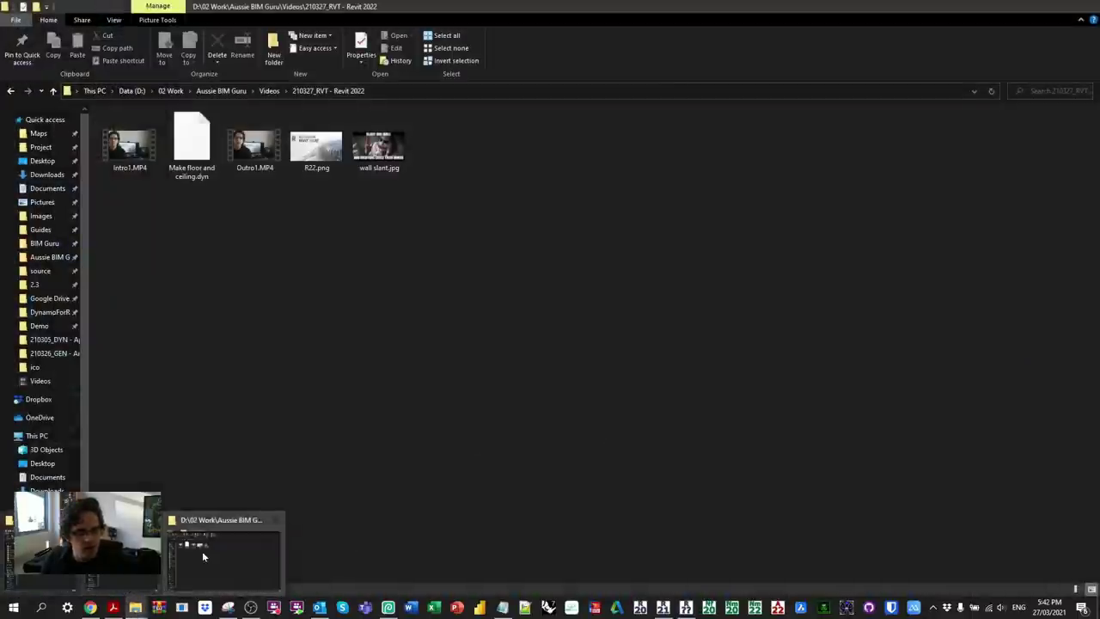
pyautogui.click(42, 161)
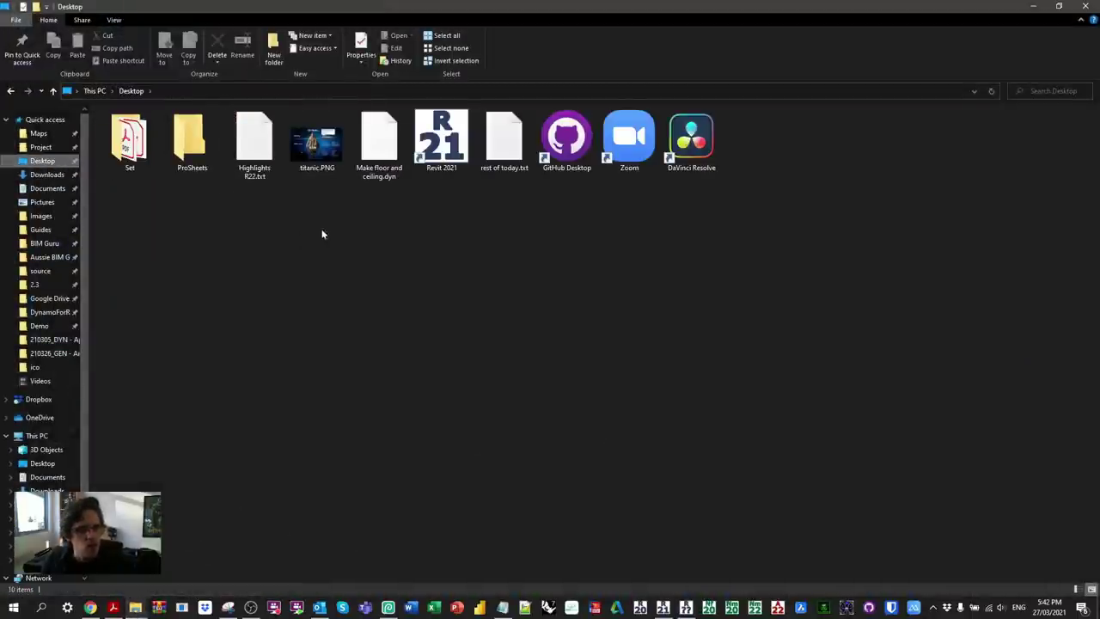
pyautogui.doubleClick(129, 142)
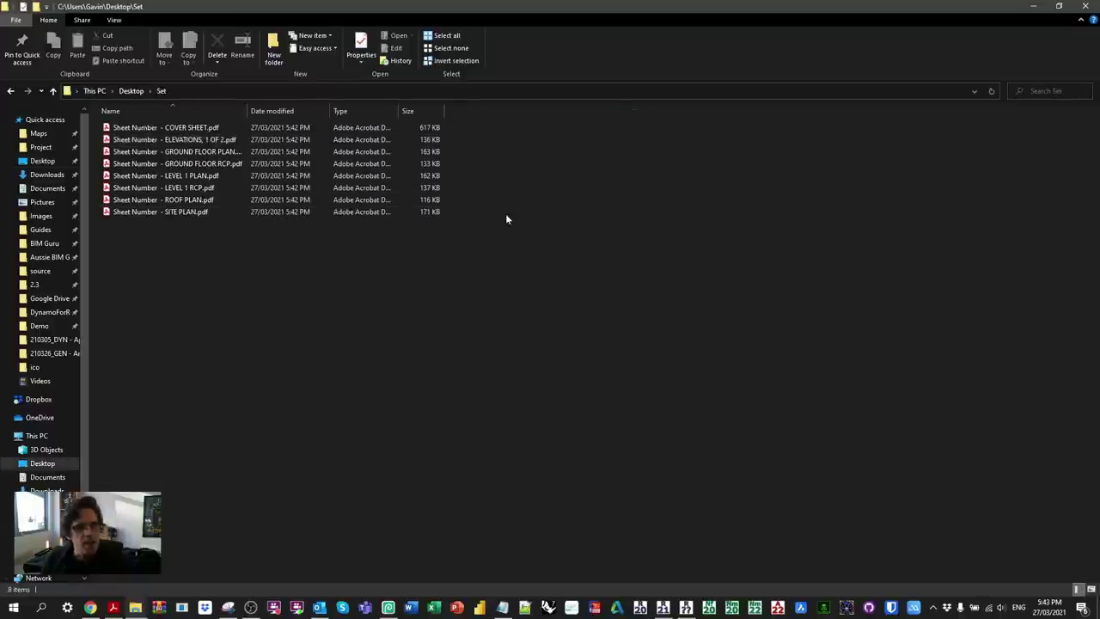
# Step: View the exported LEVEL 1 PLAN PDF in Adobe Acrobat Reader and close the reader with all its documents
pyautogui.click(233, 189)
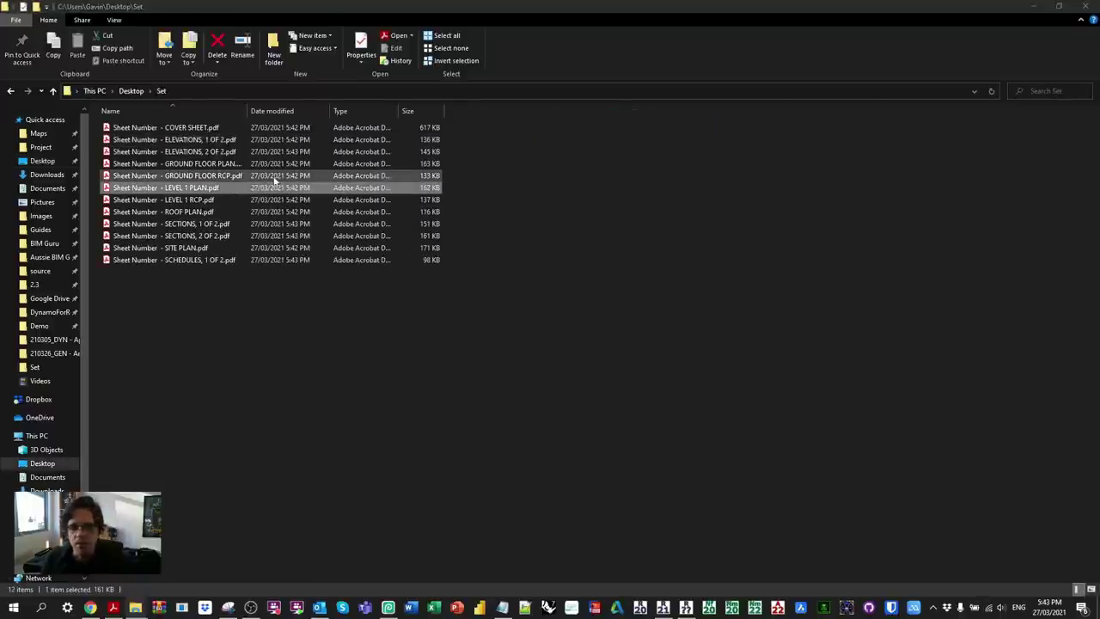
pyautogui.doubleClick(284, 188)
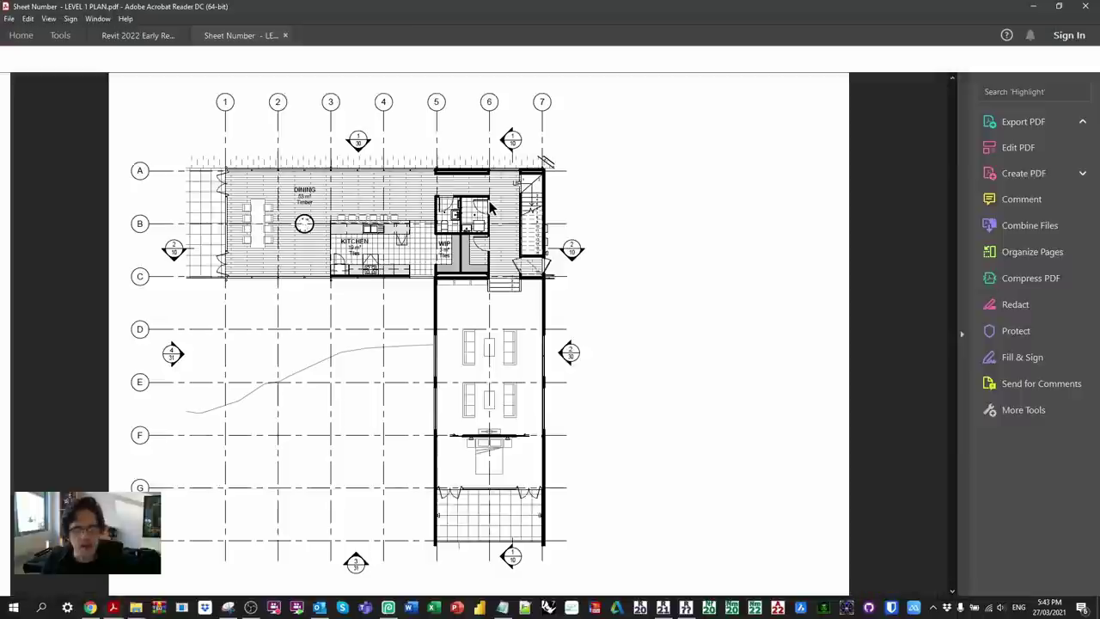
pyautogui.click(1084, 6)
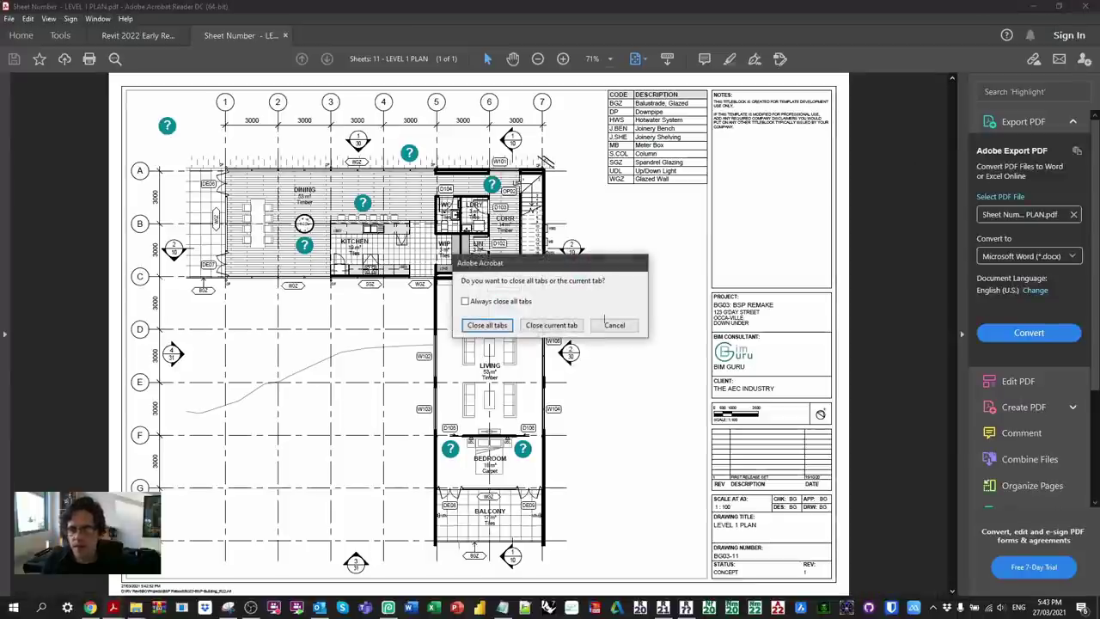
pyautogui.click(487, 324)
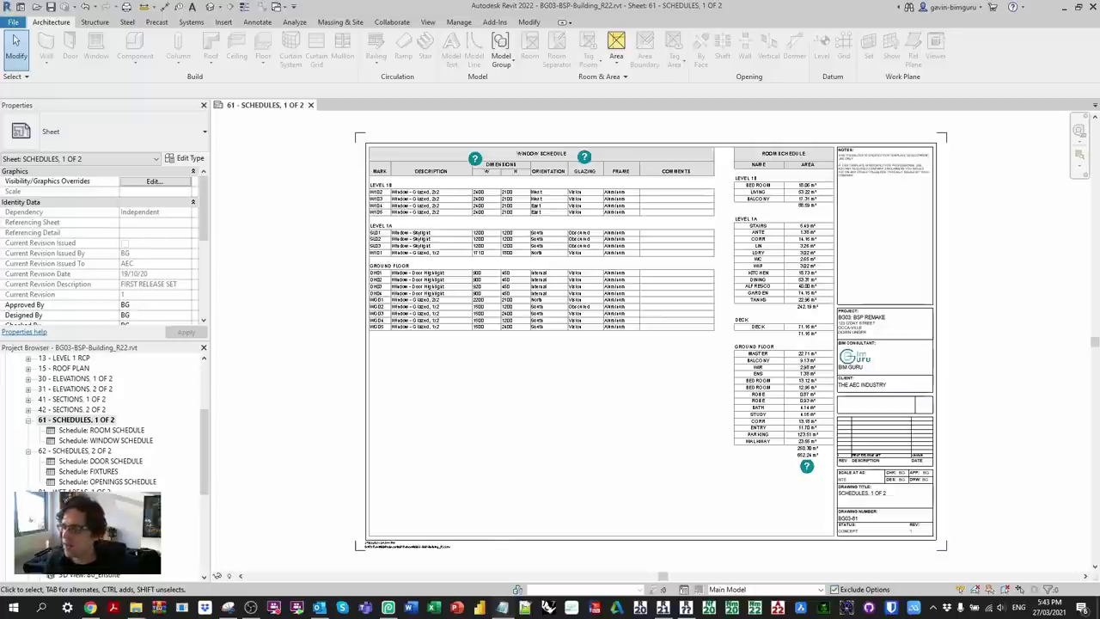
# Step: Split the window schedule on sheet 61 into two segments and move the second segment below the first
pyautogui.click(630, 215)
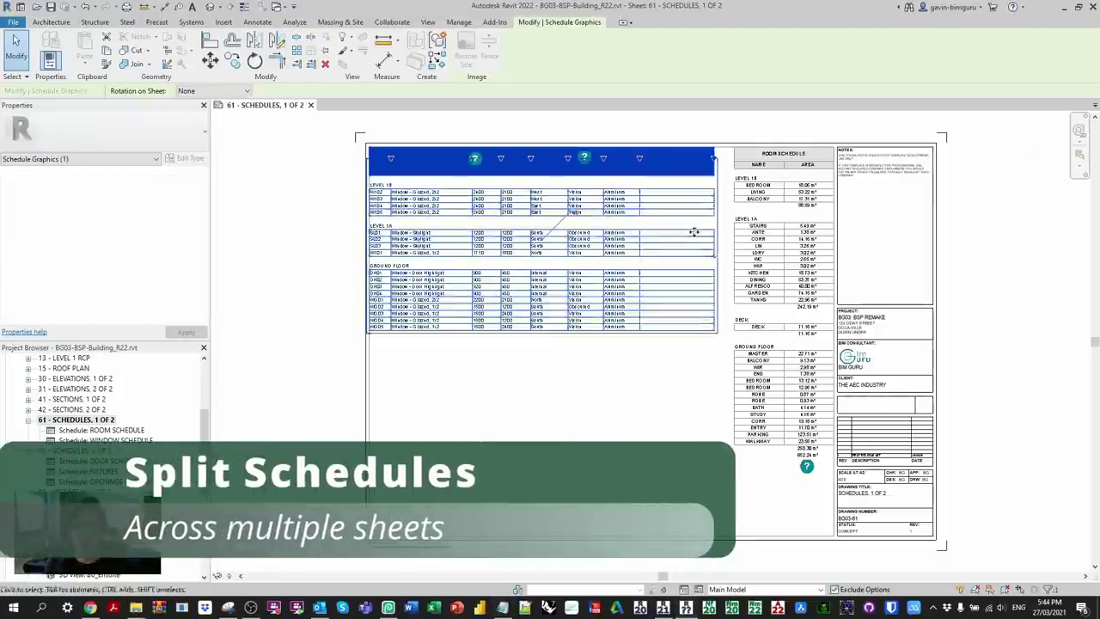
pyautogui.click(714, 255)
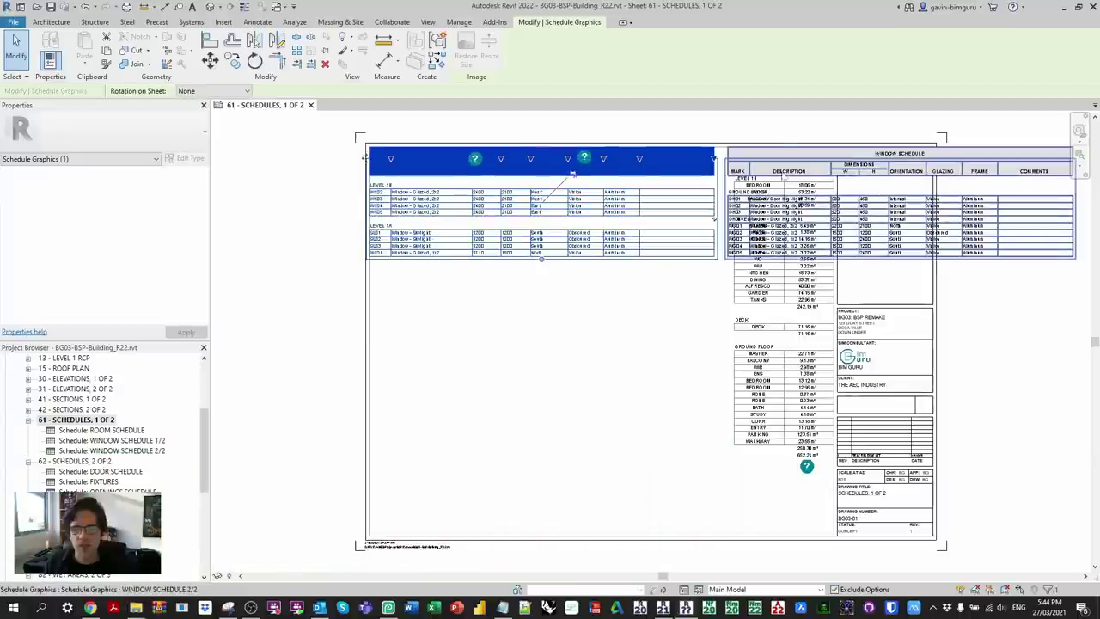
pyautogui.click(986, 158)
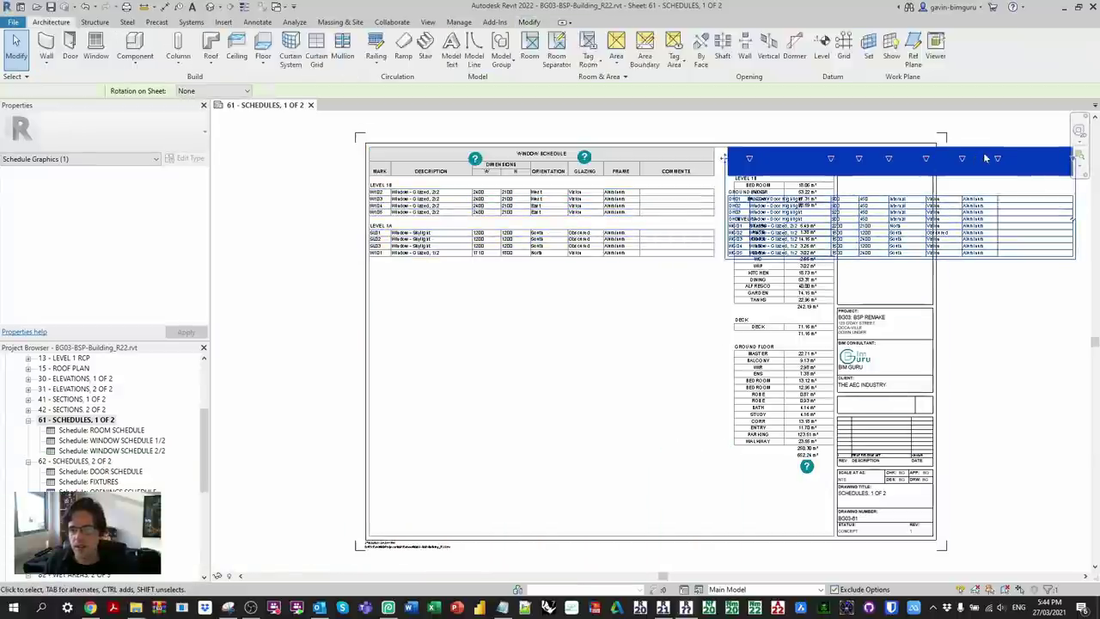
pyautogui.click(947, 158)
pyautogui.moveTo(948, 158); pyautogui.dragTo(621, 277)
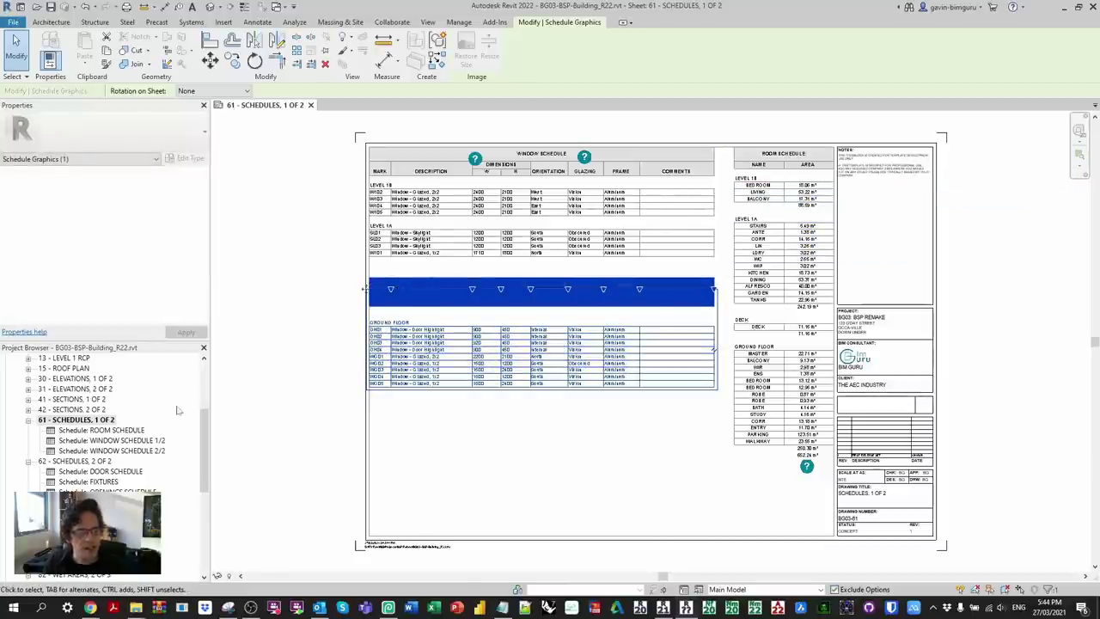
# Step: Place WINDOW SCHEDULE 2/2 on sheet 62 - SCHEDULES, 2 OF 2 and delete that segment from sheet 61
pyautogui.click(129, 450)
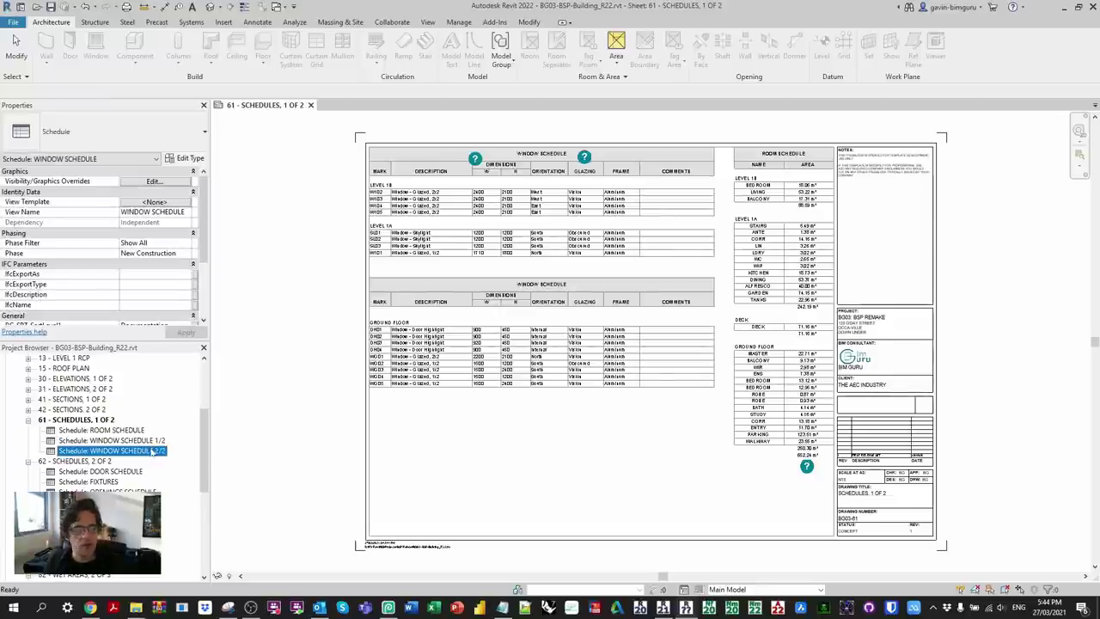
pyautogui.click(62, 462)
pyautogui.doubleClick(62, 463)
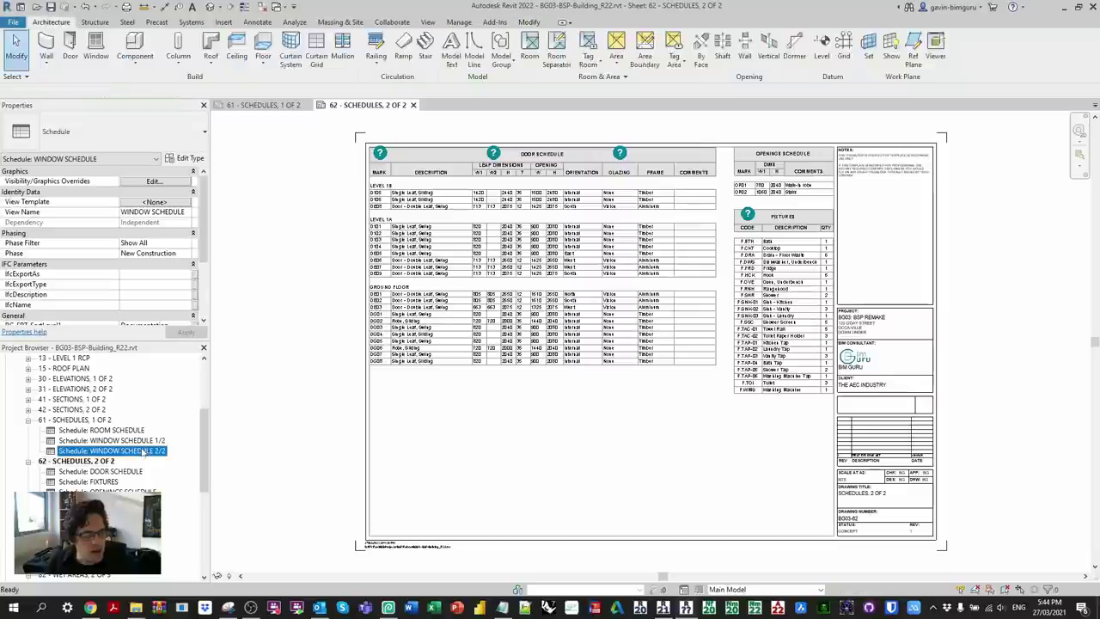
pyautogui.moveTo(101, 453); pyautogui.dragTo(219, 464)
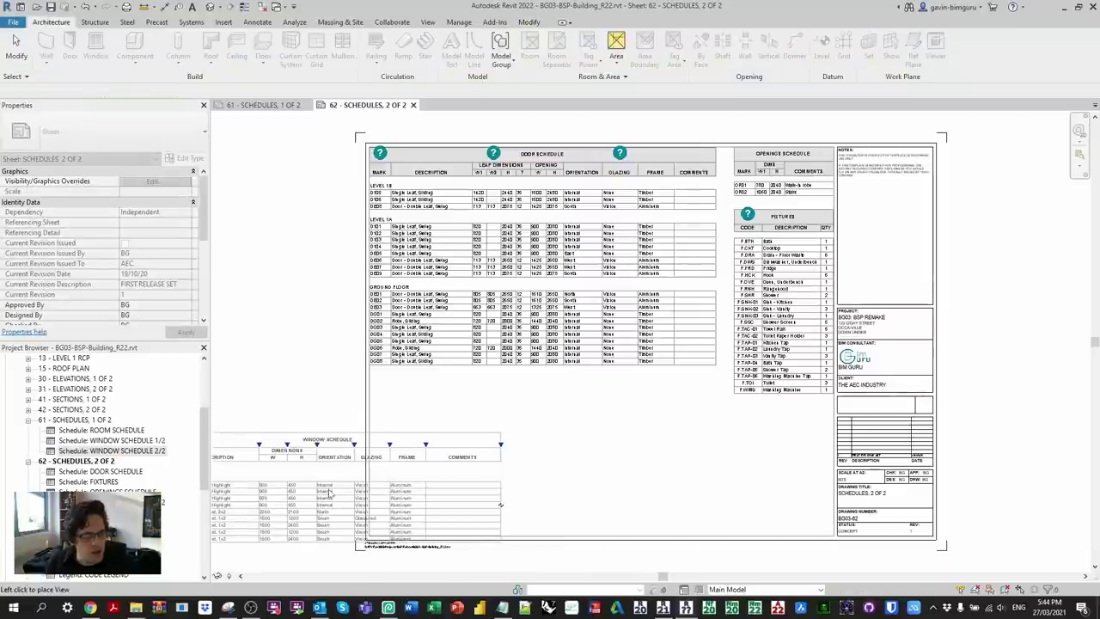
pyautogui.click(371, 406)
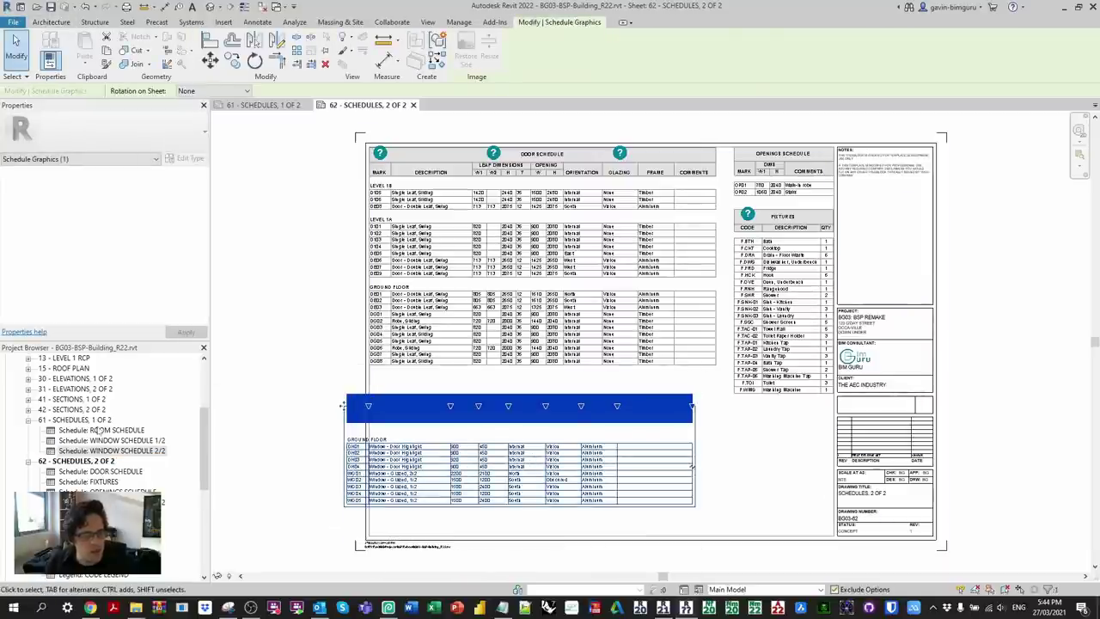
pyautogui.doubleClick(97, 421)
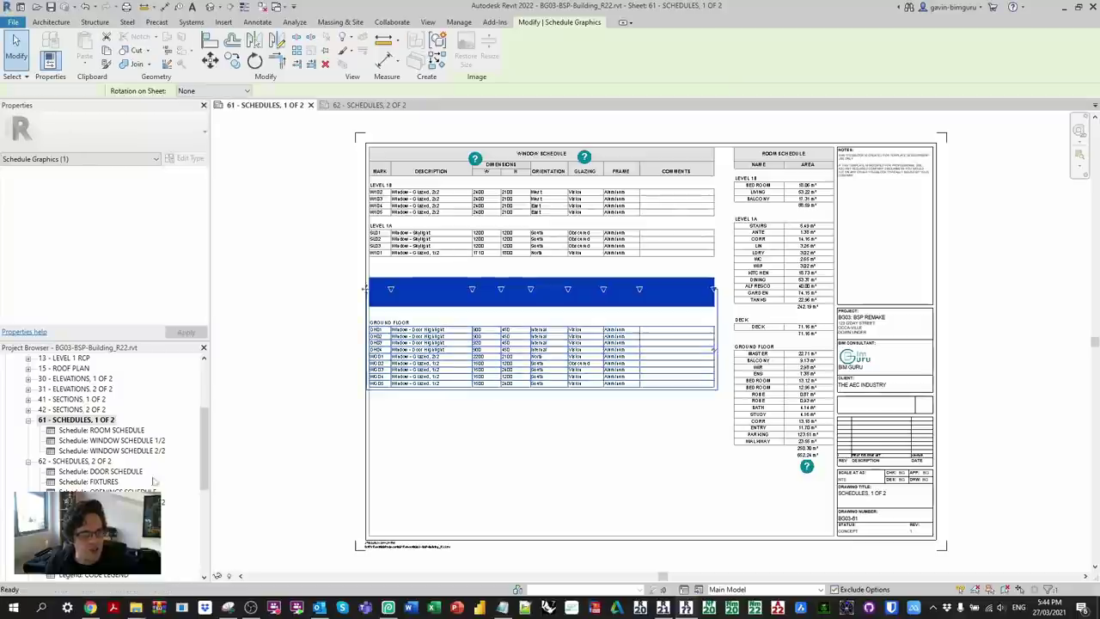
pyautogui.press('Delete')
# Step: Align the window schedule segment on sheet 62 with the left edge of the door schedule above it
pyautogui.doubleClick(86, 451)
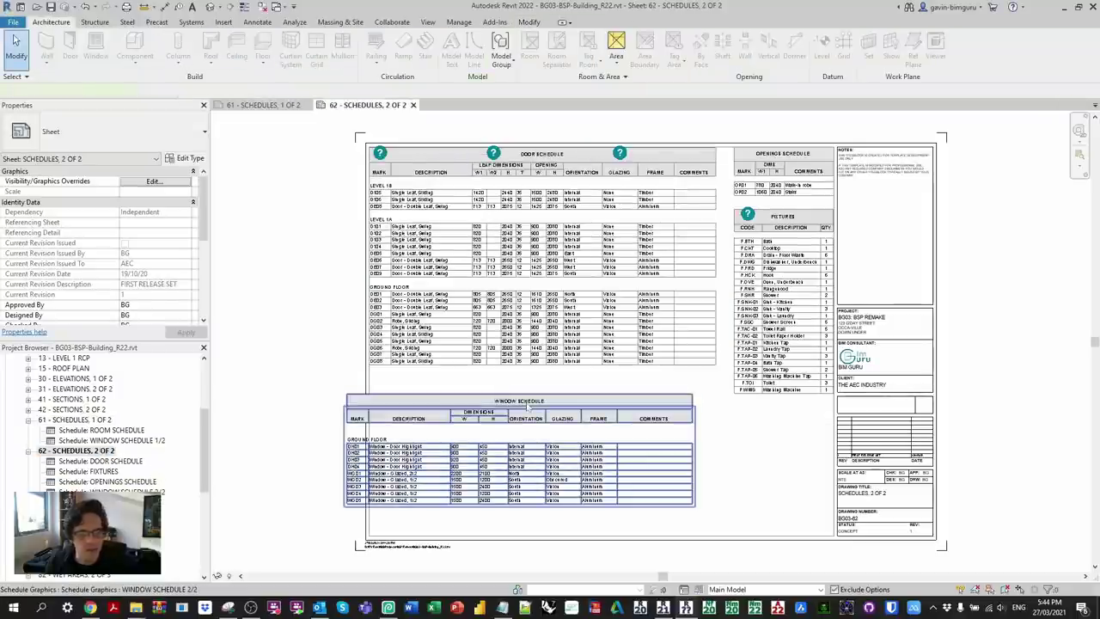
pyautogui.click(420, 418)
pyautogui.press('Escape')
pyautogui.click(420, 418)
pyautogui.moveTo(409, 413); pyautogui.dragTo(432, 404)
# Step: Stretch the window schedule's first segment on sheet 61 to include three ground floor rows, and check the second segment on sheet 62
pyautogui.doubleClick(112, 440)
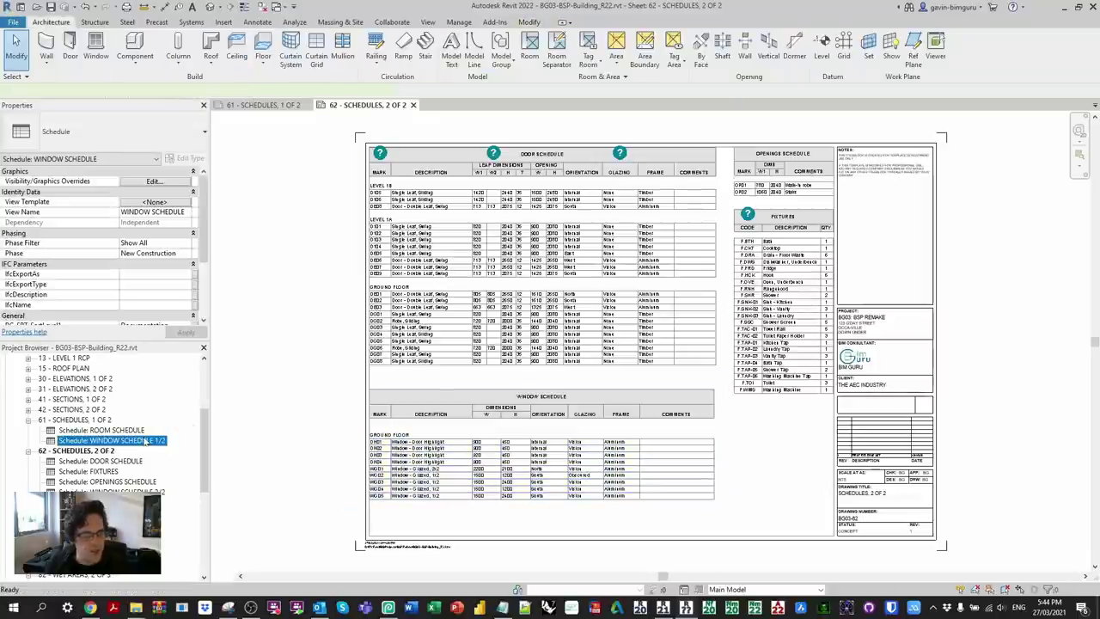
pyautogui.doubleClick(86, 420)
pyautogui.click(626, 232)
pyautogui.moveTo(539, 260); pyautogui.dragTo(546, 308)
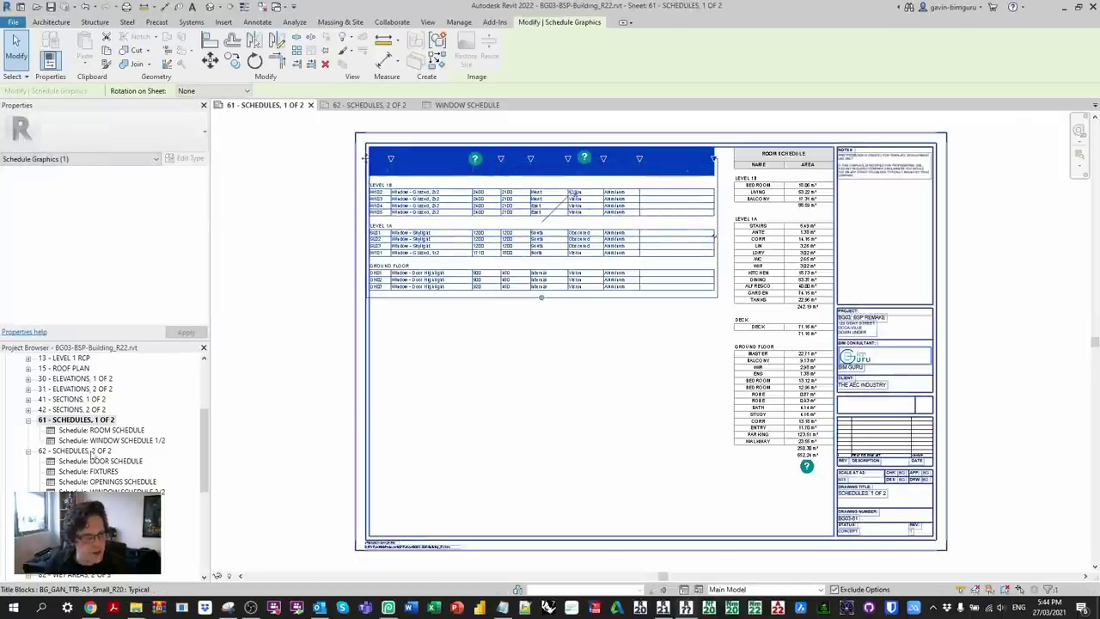
pyautogui.doubleClick(90, 452)
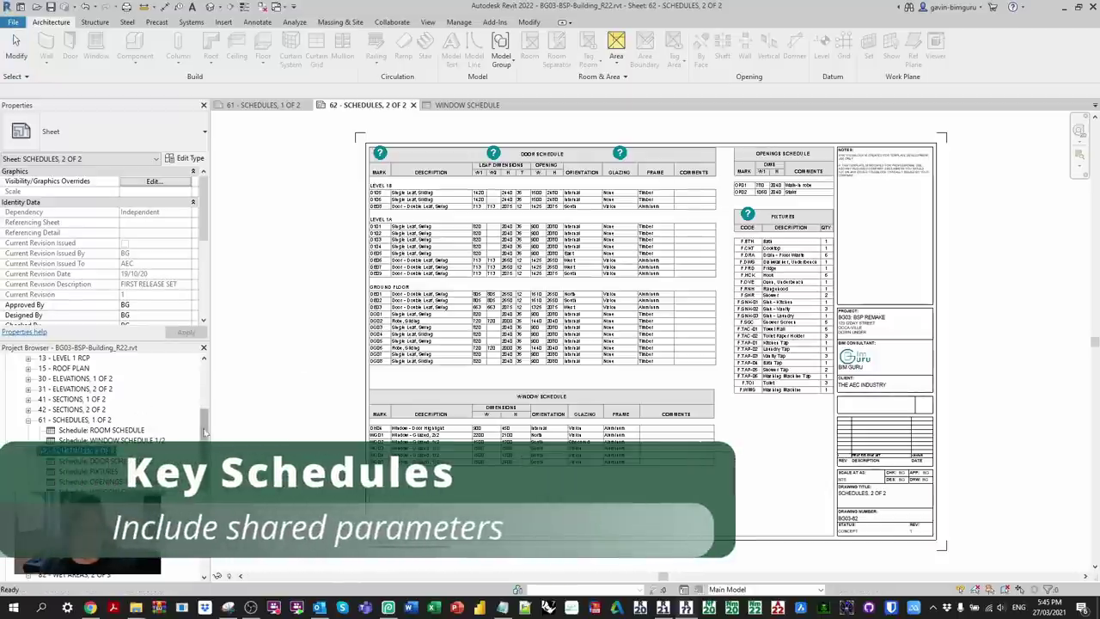
# Step: Open the *Key - Finishes (Rooms) schedule from the Keys group of the project's schedules
pyautogui.scroll(5, 142, 378)
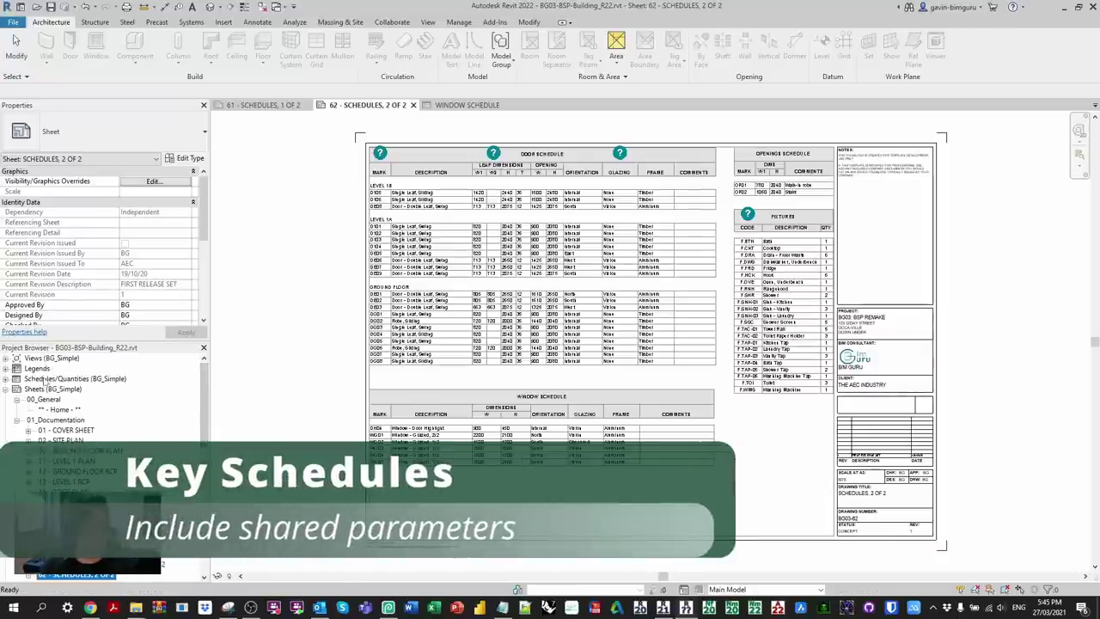
pyautogui.doubleClick(120, 378)
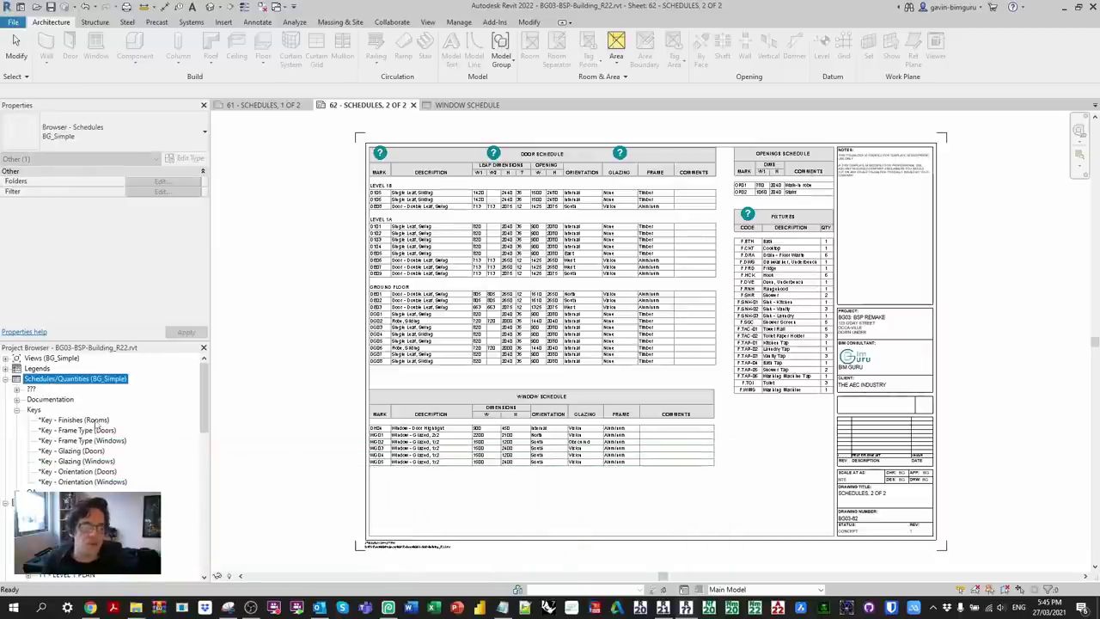
pyautogui.click(96, 420)
pyautogui.doubleClick(98, 422)
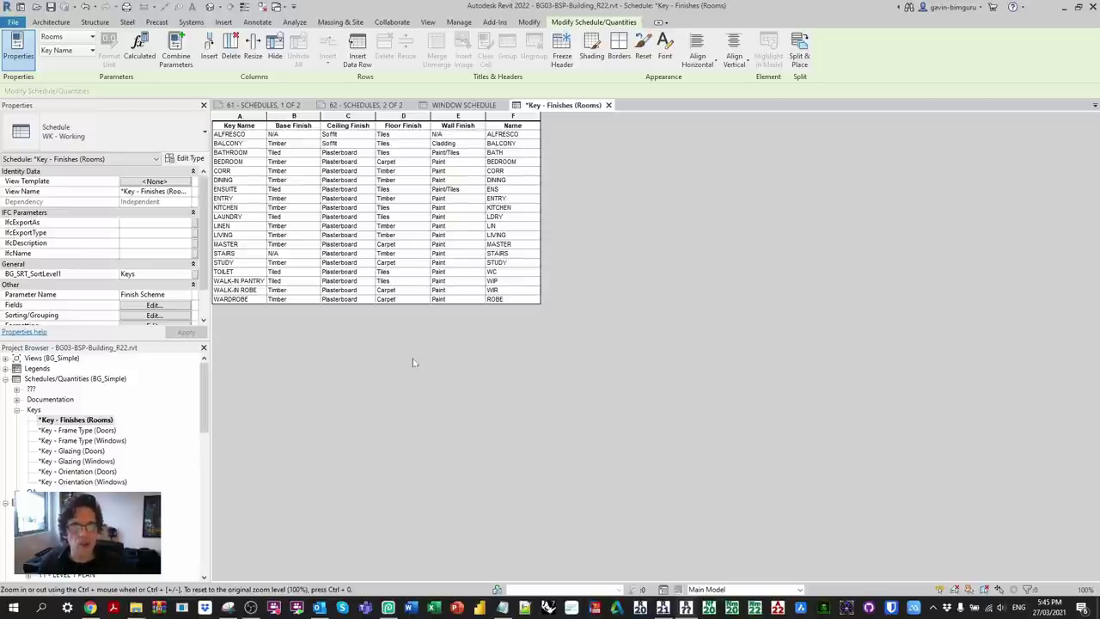
# Step: Review the available and scheduled fields of the *Key - Finishes (Rooms) schedule without changing them
pyautogui.click(173, 307)
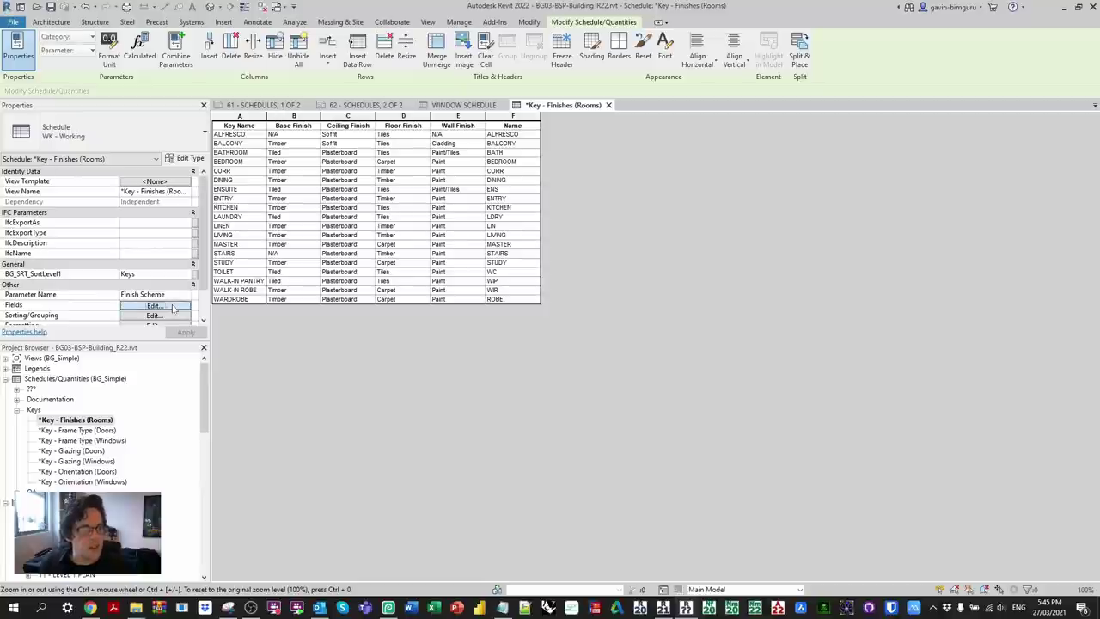
pyautogui.click(453, 249)
pyautogui.click(470, 242)
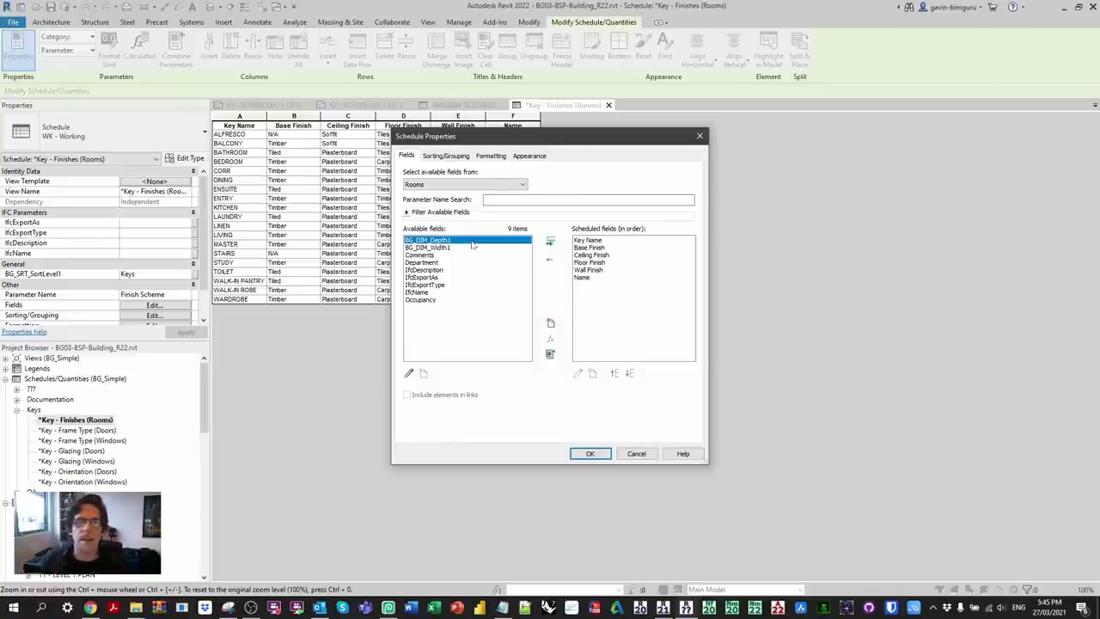
pyautogui.click(699, 139)
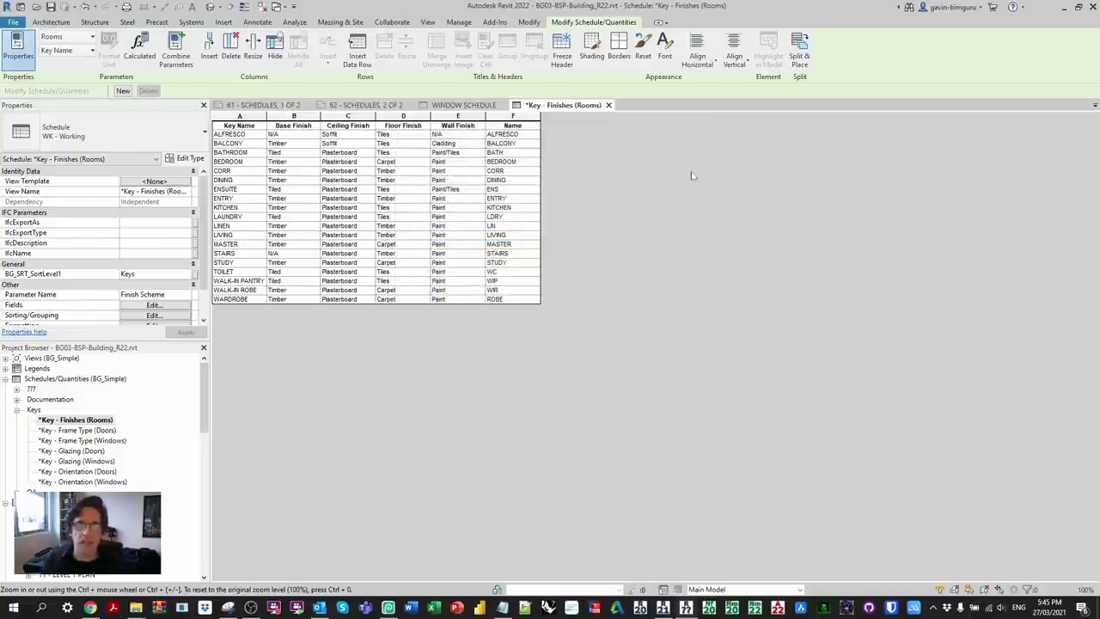
# Step: Open the 10 - Ground Floor plan and inspect the MASTER room's Finish Scheme and finish properties
pyautogui.click(133, 410)
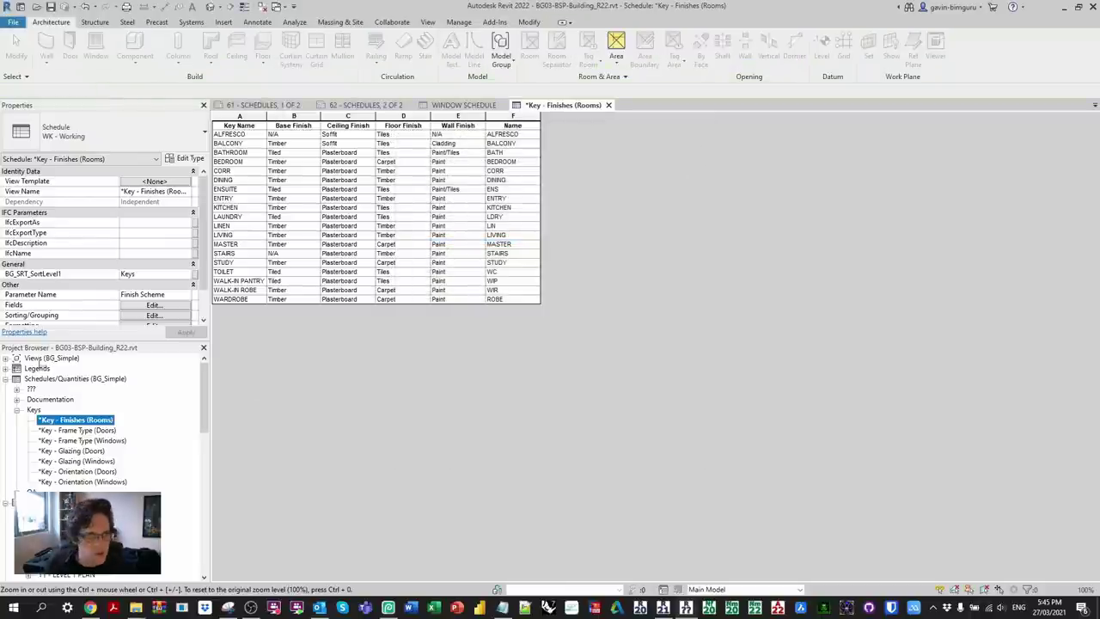
pyautogui.doubleClick(47, 358)
pyautogui.click(77, 400)
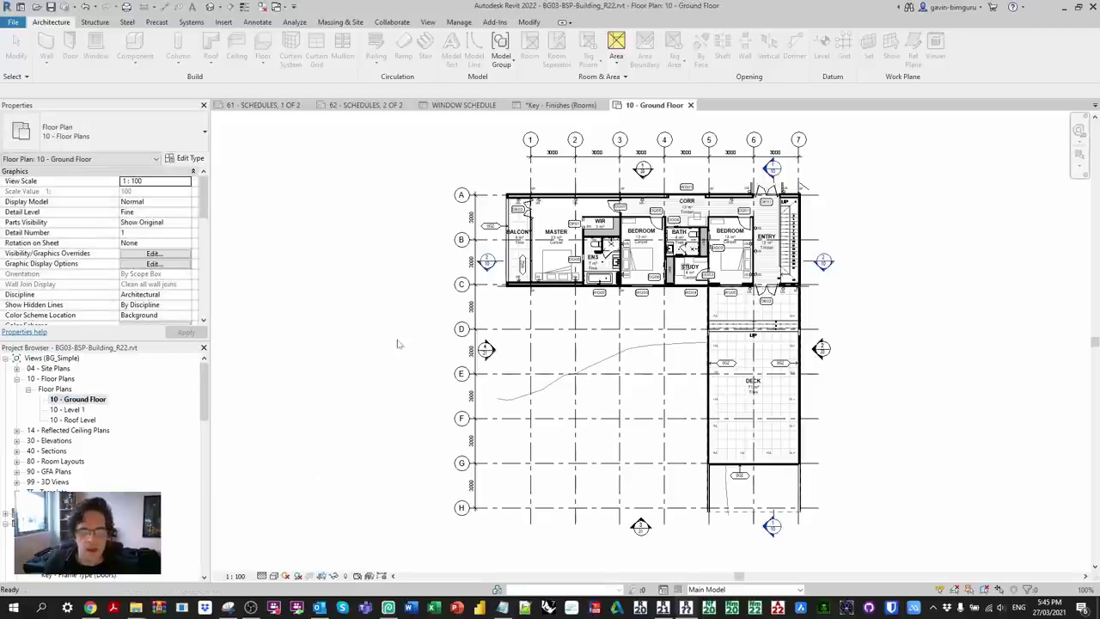
pyautogui.scroll(5, 559, 234)
pyautogui.click(560, 237)
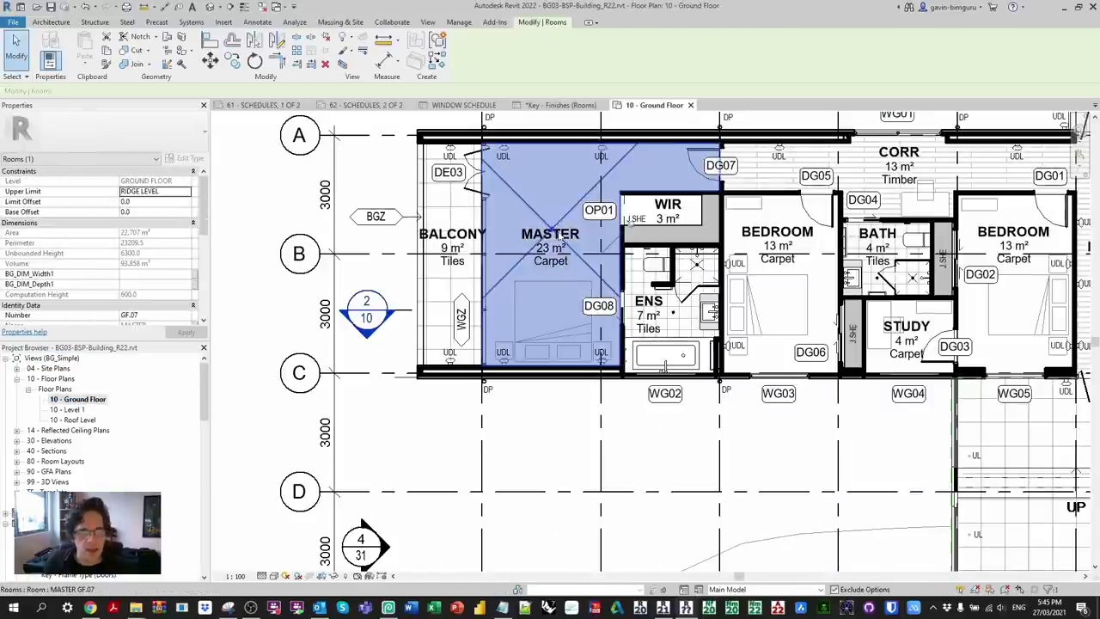
pyautogui.scroll(-3, 135, 264)
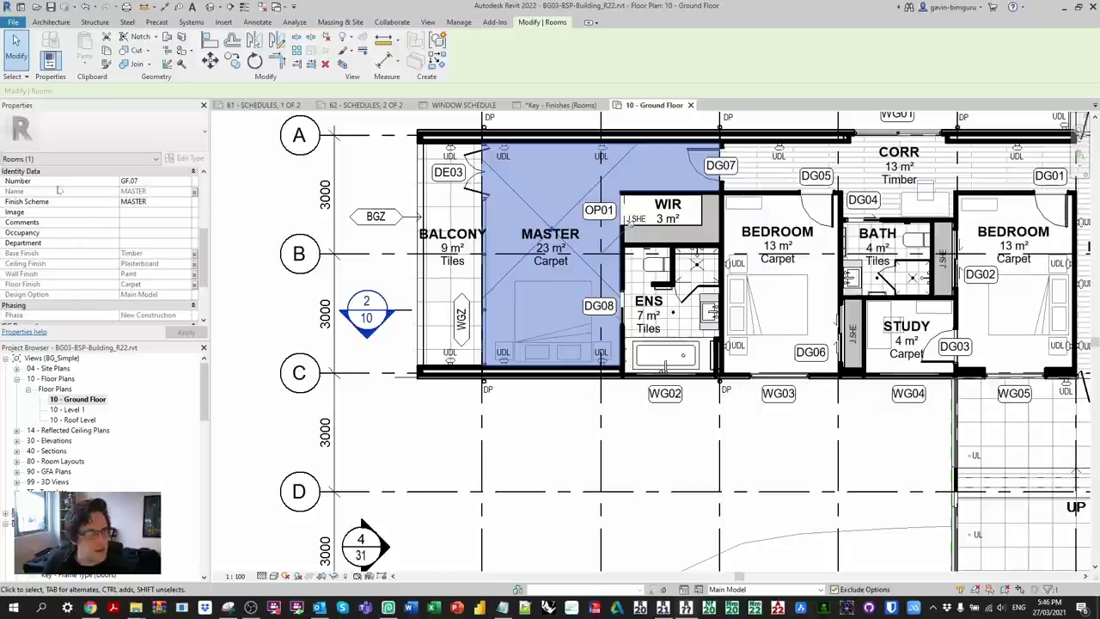
pyautogui.scroll(-2, 36, 215)
pyautogui.scroll(5, 39, 215)
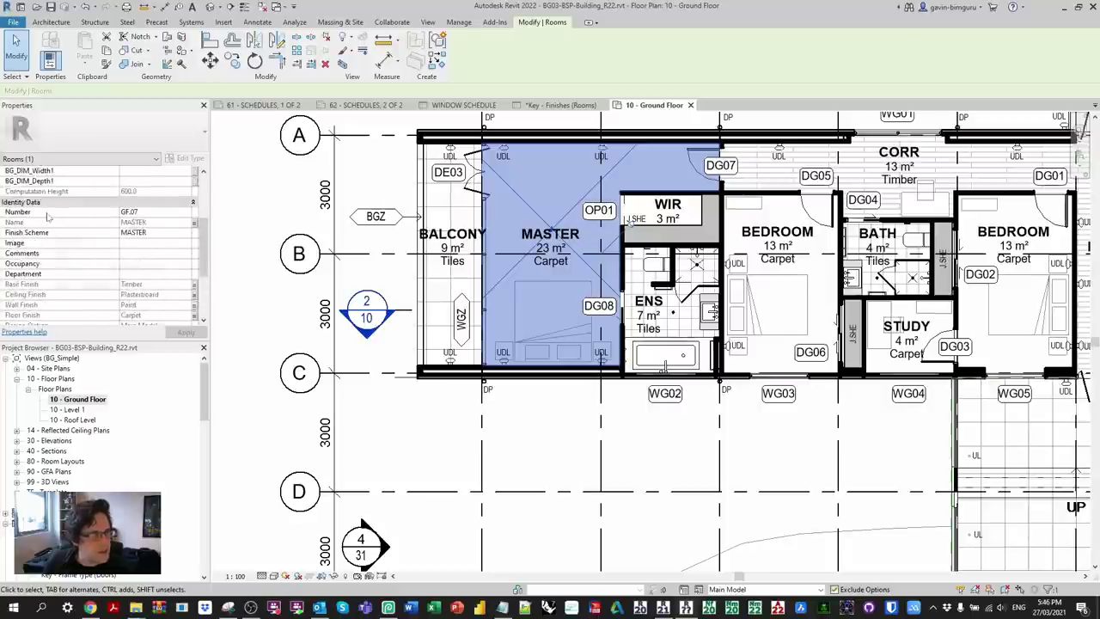
pyautogui.scroll(-4, 49, 217)
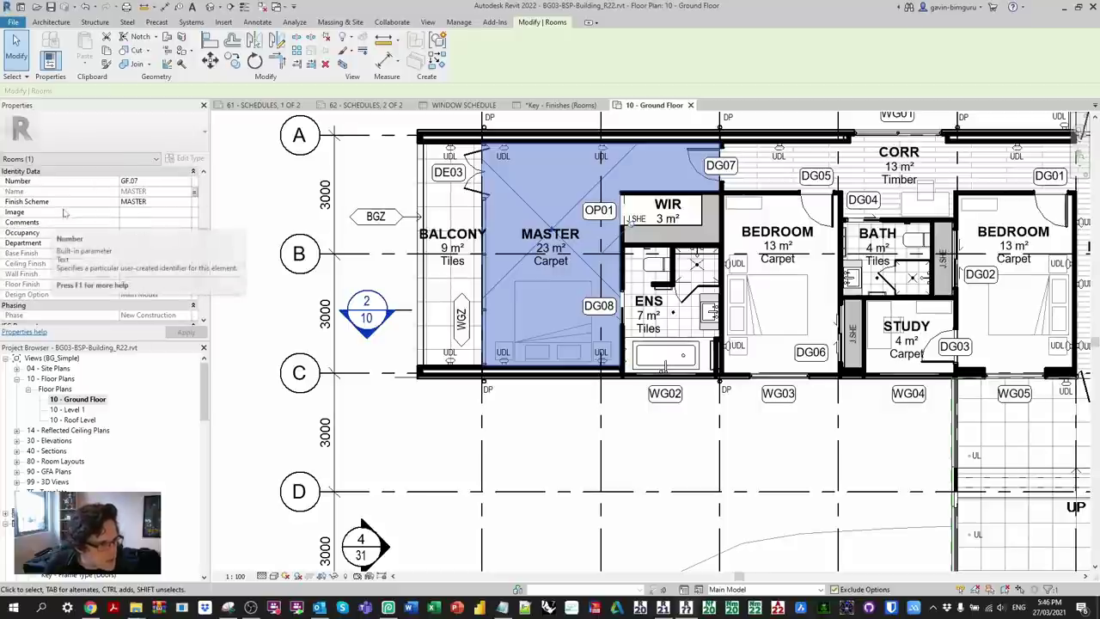
# Step: Try the LIVING finish scheme on the MASTER room, set it back to MASTER and deselect the room
pyautogui.click(164, 202)
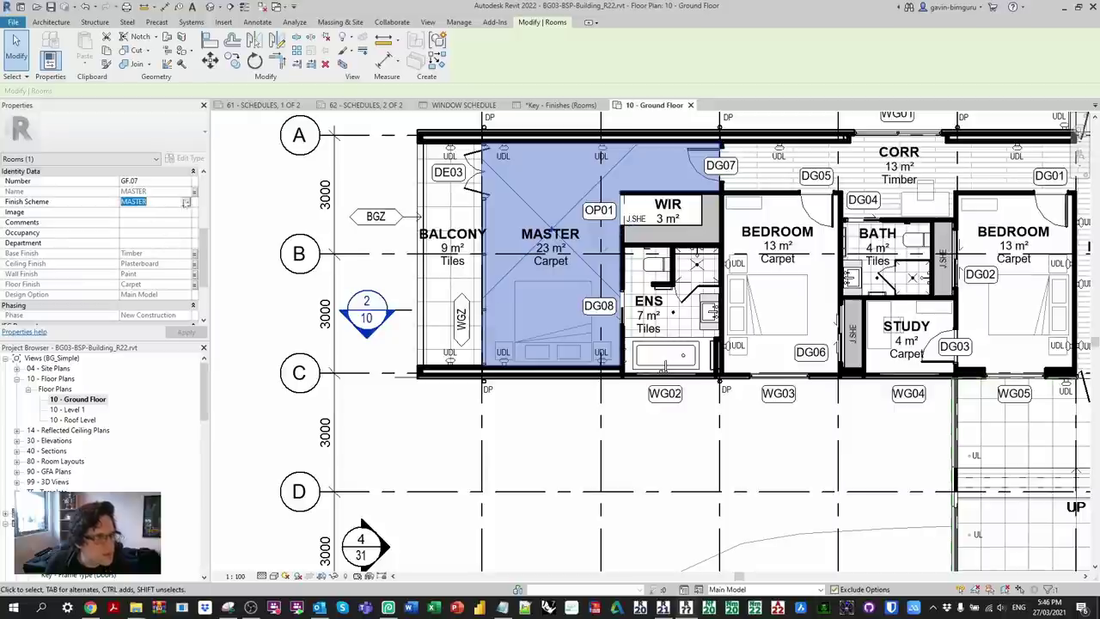
pyautogui.click(186, 202)
pyautogui.click(152, 220)
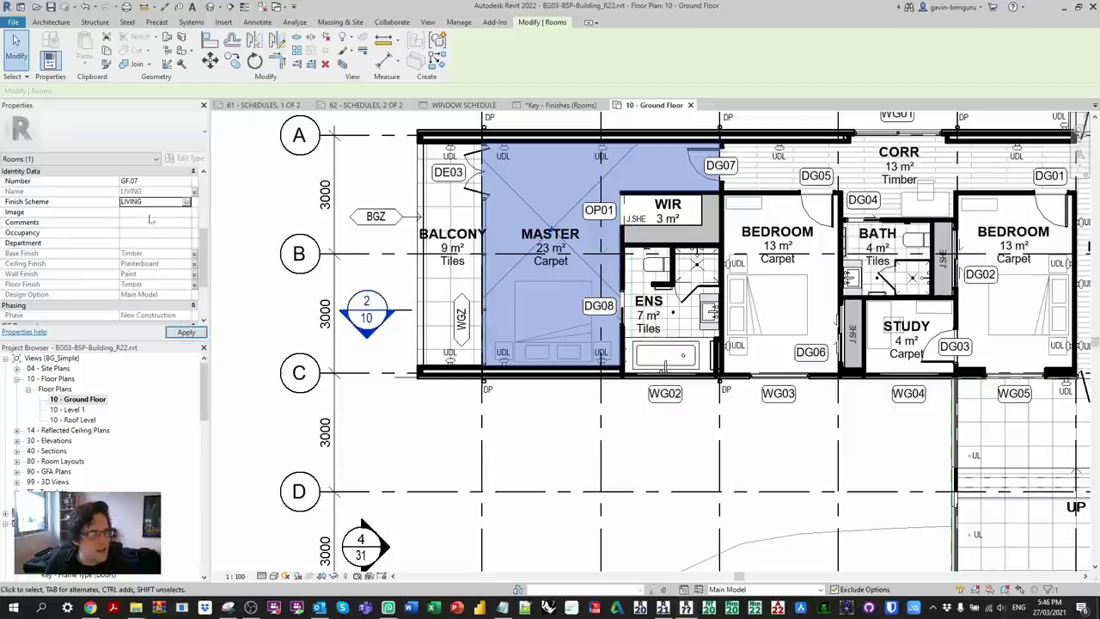
pyautogui.click(186, 202)
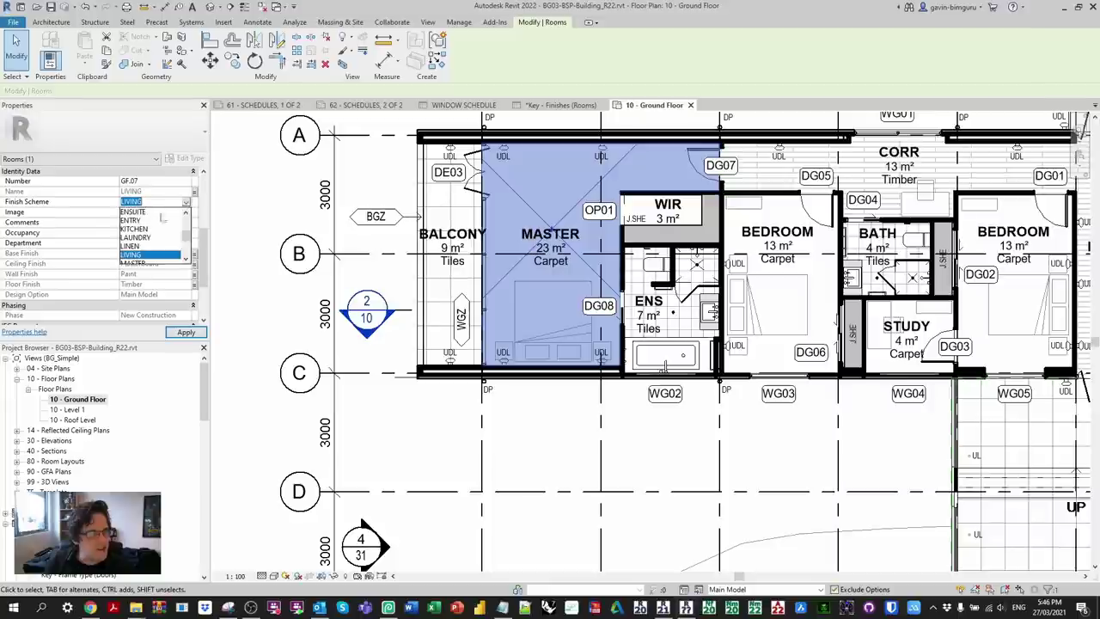
pyautogui.click(135, 238)
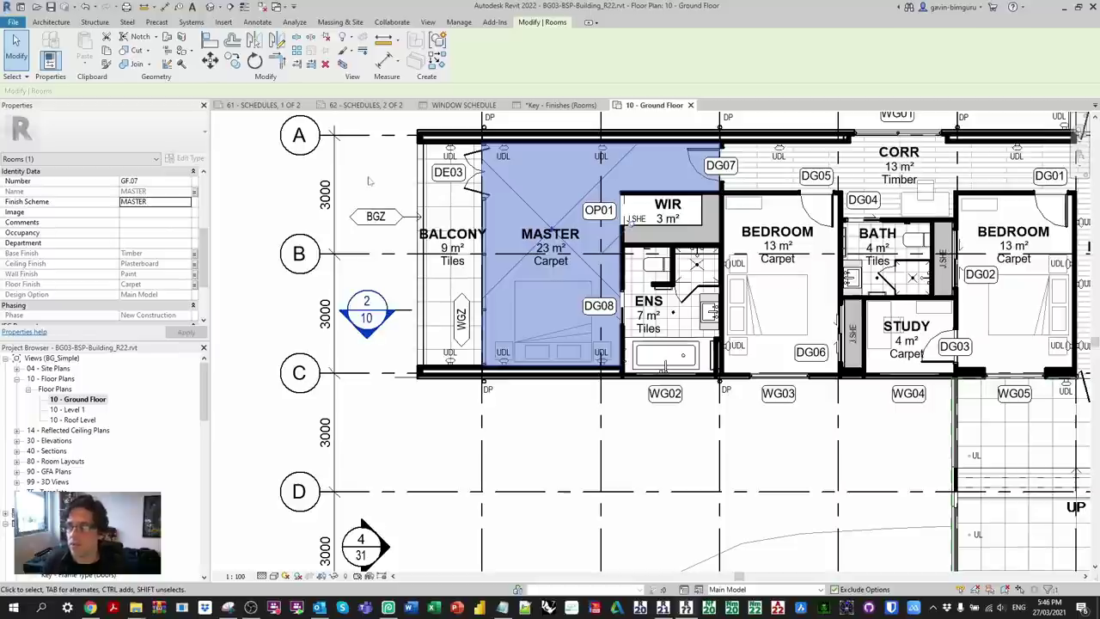
pyautogui.click(258, 183)
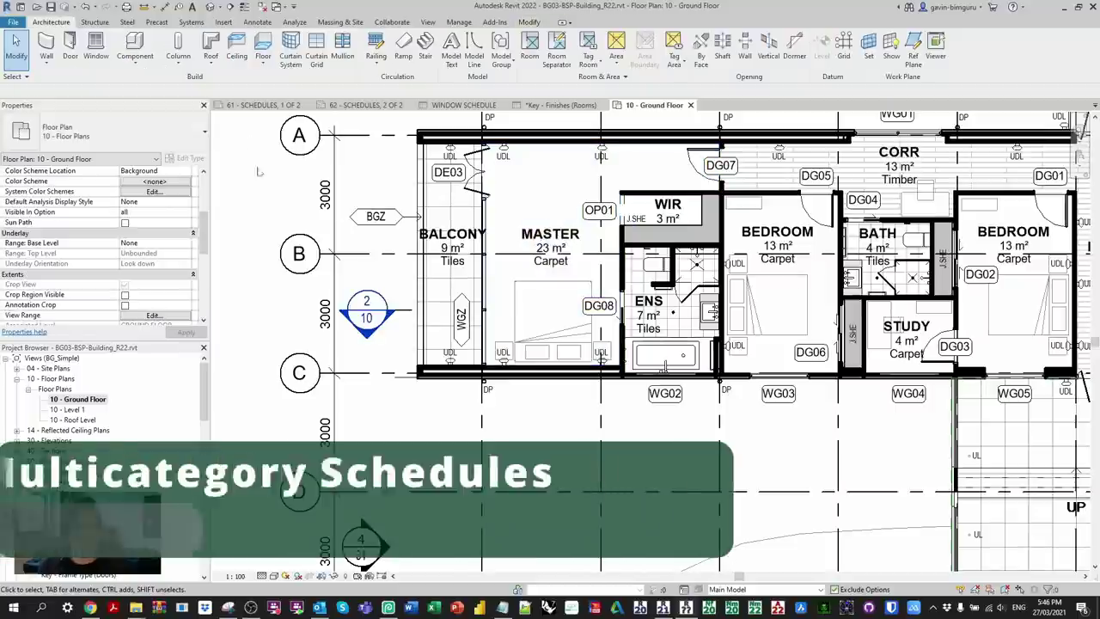
# Step: Start a new multi-category schedule
pyautogui.click(428, 22)
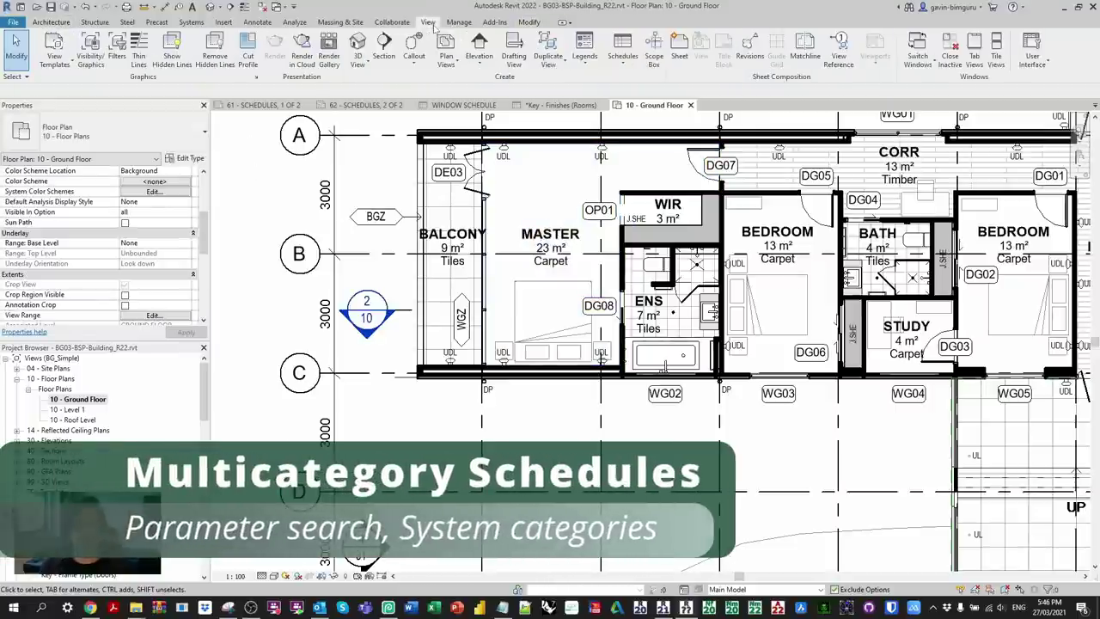
pyautogui.click(622, 53)
pyautogui.click(640, 82)
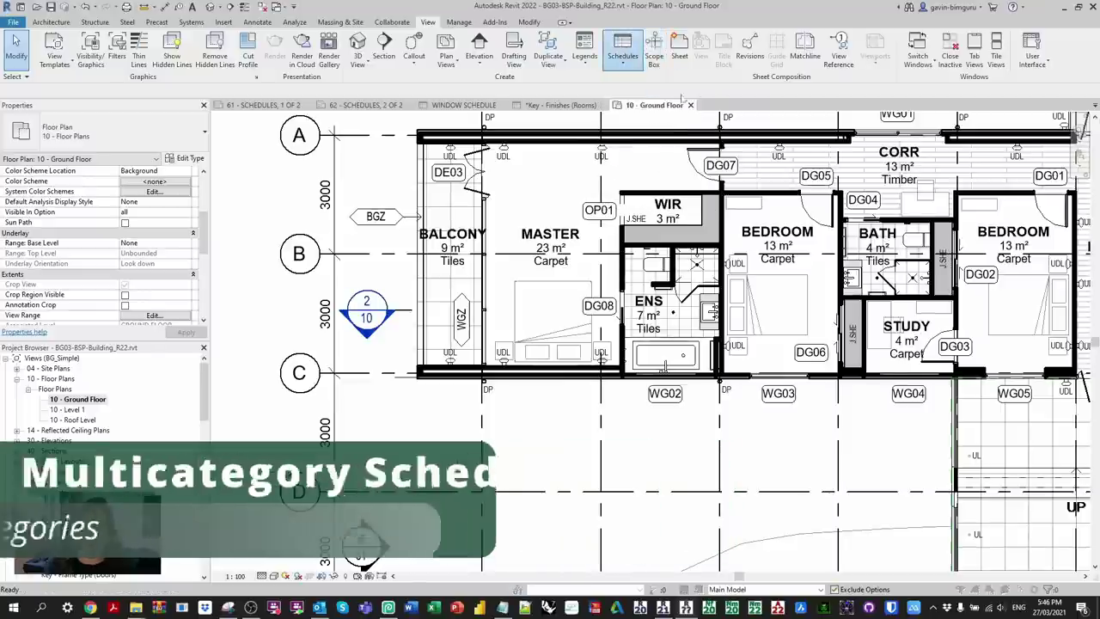
pyautogui.click(543, 387)
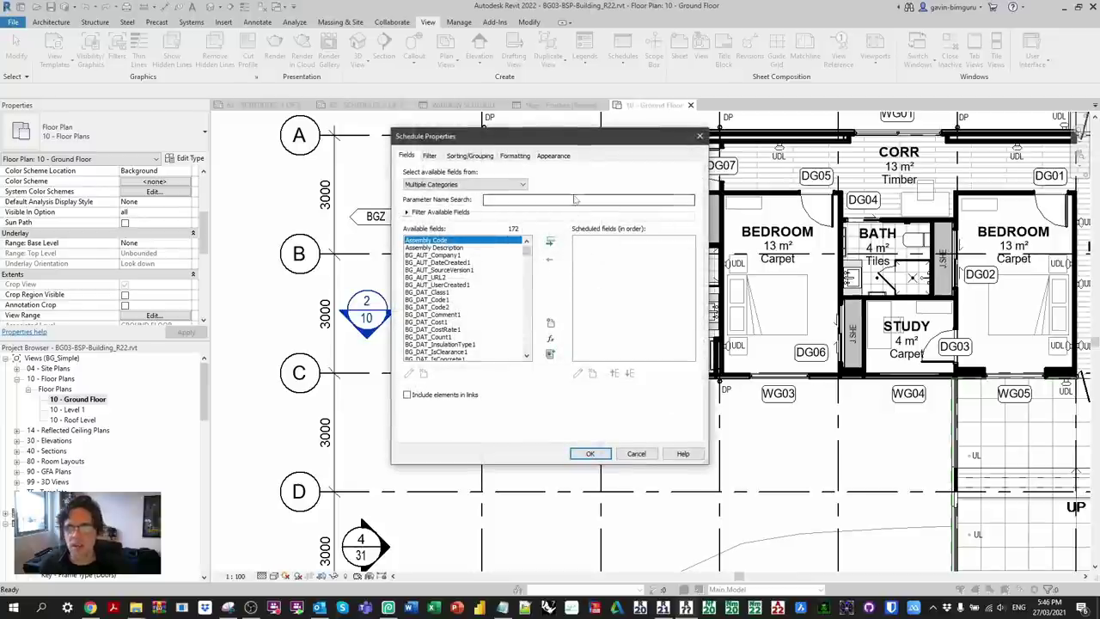
# Step: Search the schedule's available parameters for AUT_ and DIM_, clearing the search each time
pyautogui.click(576, 200)
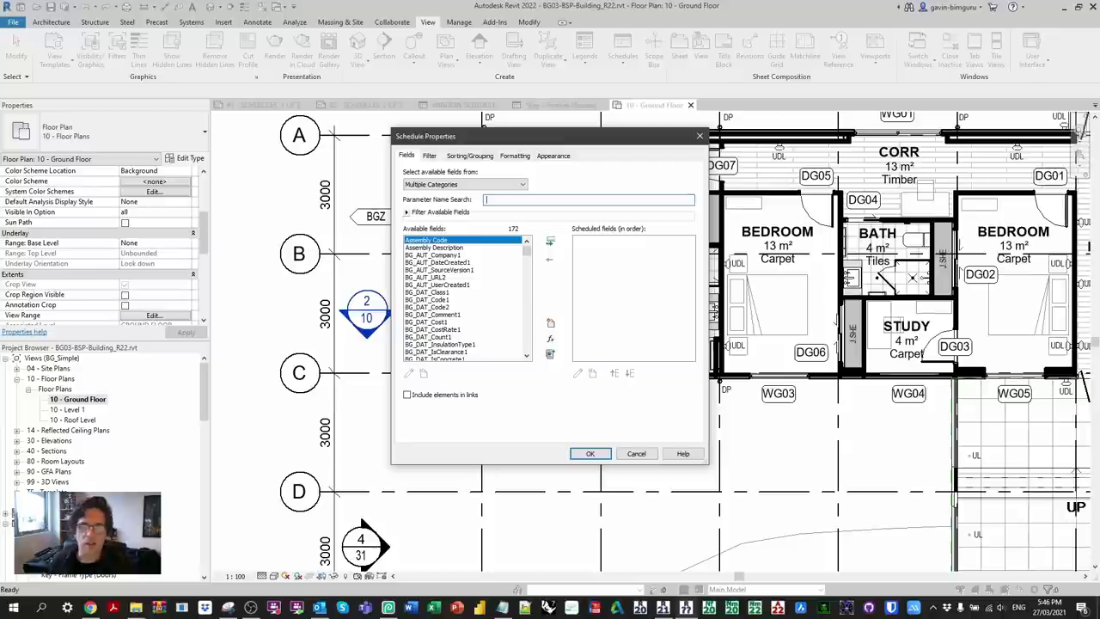
pyautogui.write('AUT_')
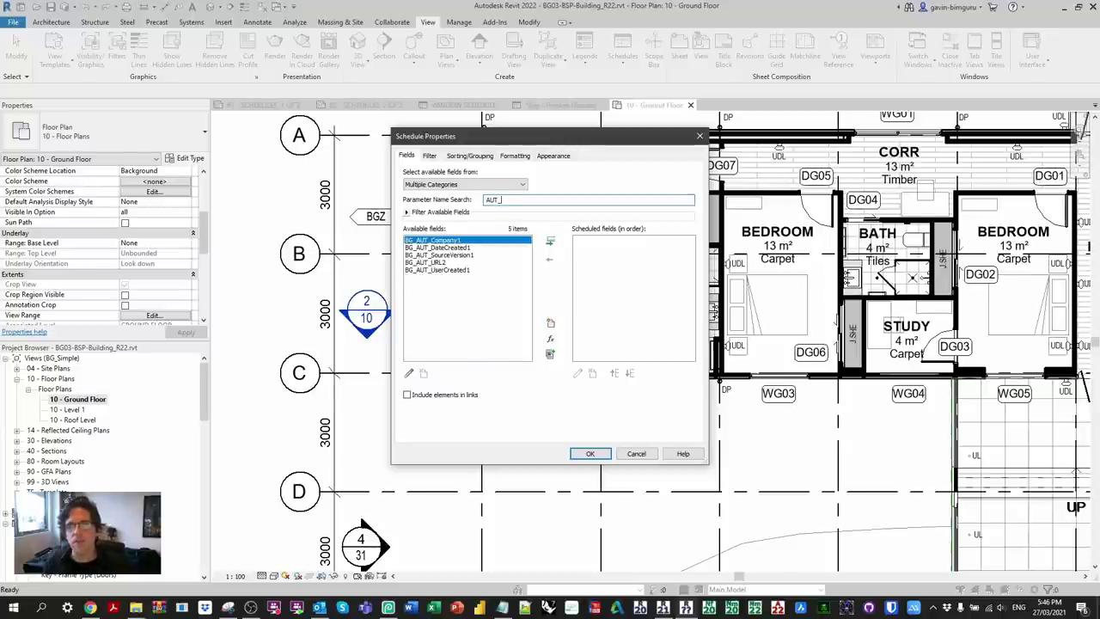
pyautogui.press('BackSpace')
pyautogui.press('BackSpace')
pyautogui.press('BackSpace')
pyautogui.press('BackSpace')
pyautogui.write('DIM_')
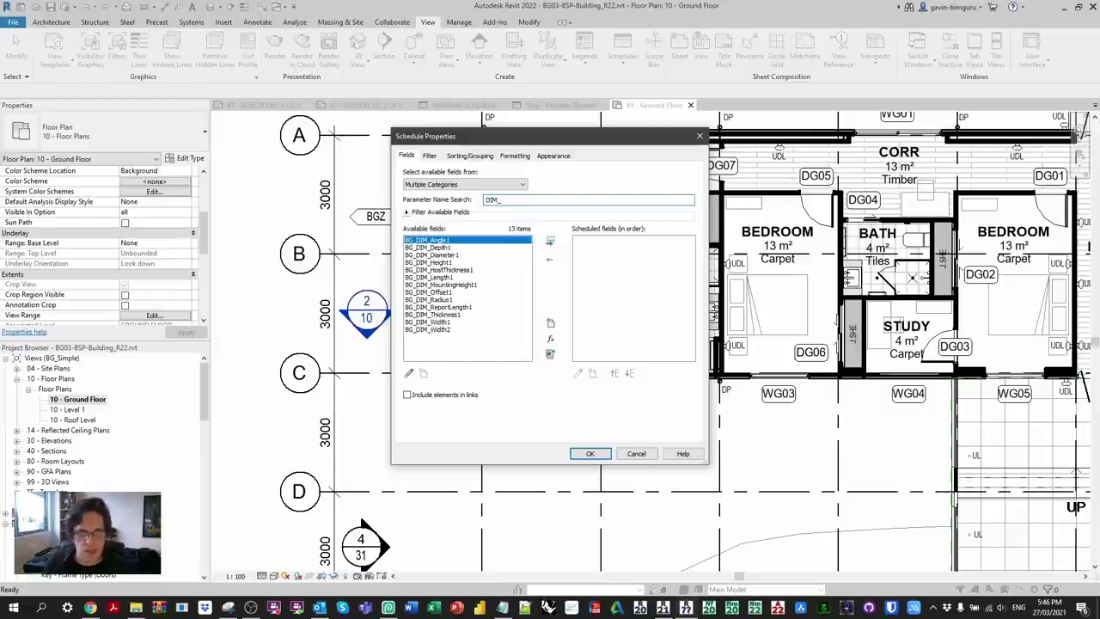
pyautogui.press('BackSpace')
pyautogui.press('BackSpace')
pyautogui.press('BackSpace')
pyautogui.press('BackSpace')
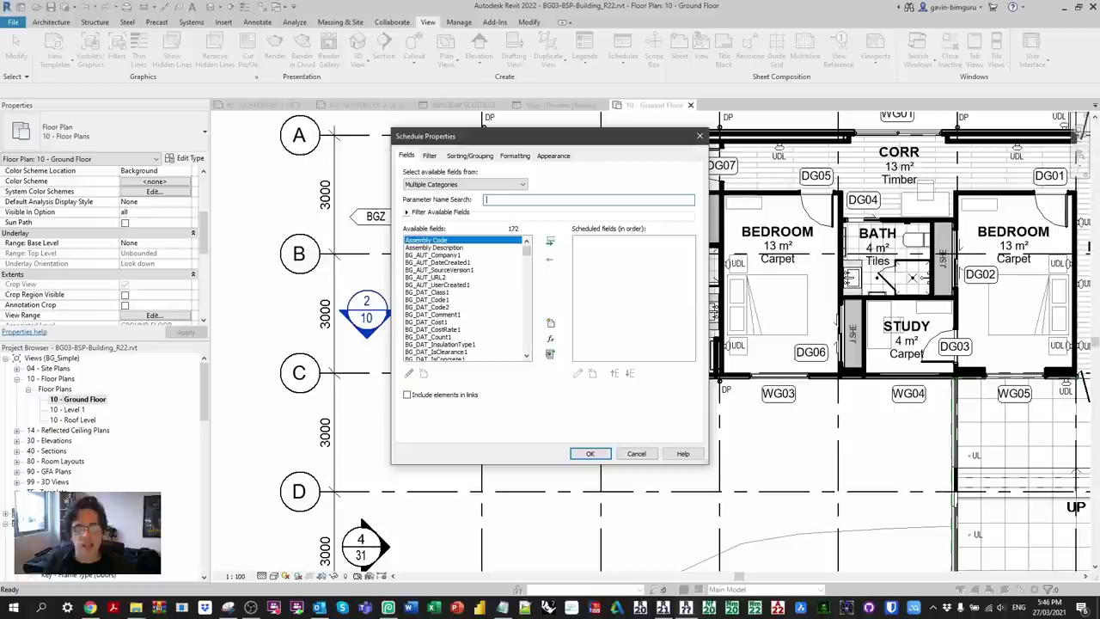
# Step: Add the BG_DAT_Code1 and Category fields to the multi-category schedule, placing Category first
pyautogui.click(471, 300)
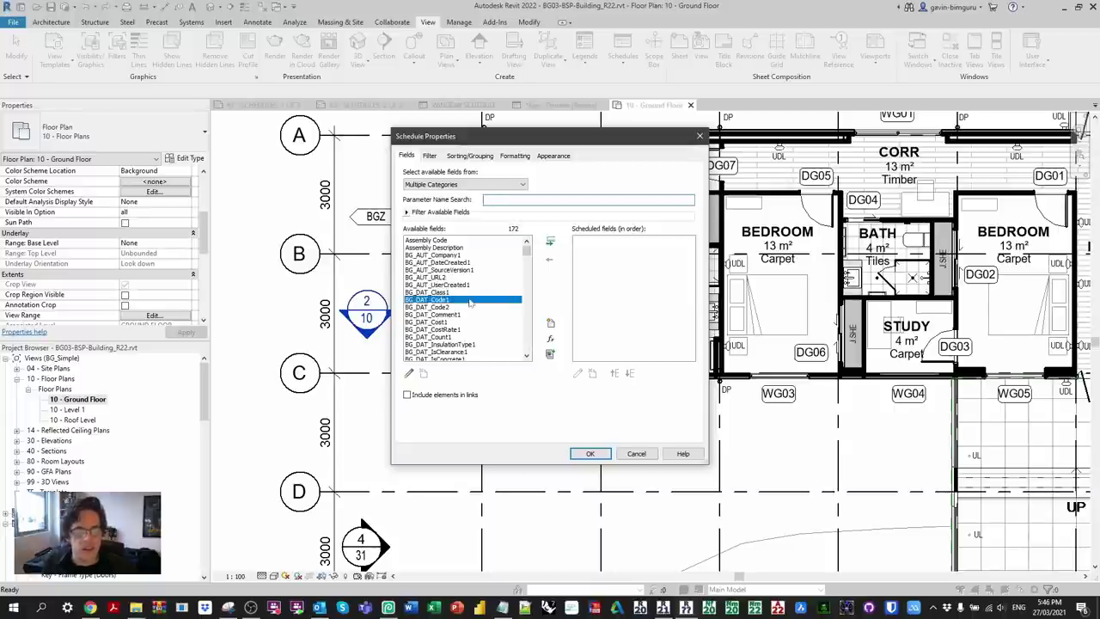
pyautogui.click(551, 245)
pyautogui.moveTo(527, 250); pyautogui.dragTo(529, 331)
pyautogui.click(418, 239)
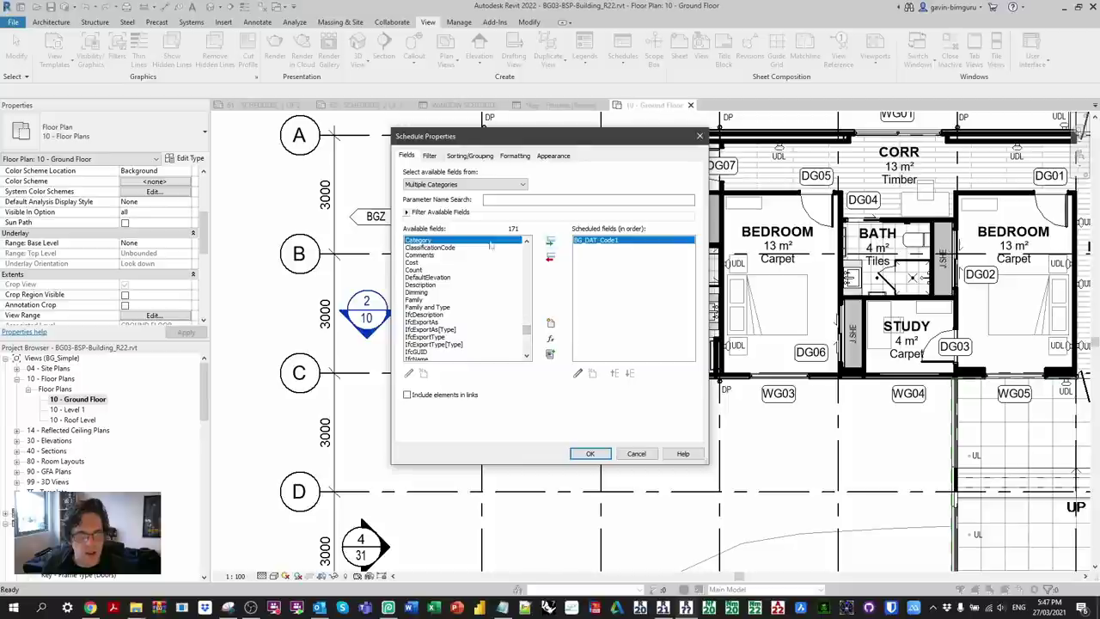
pyautogui.click(551, 244)
pyautogui.click(615, 373)
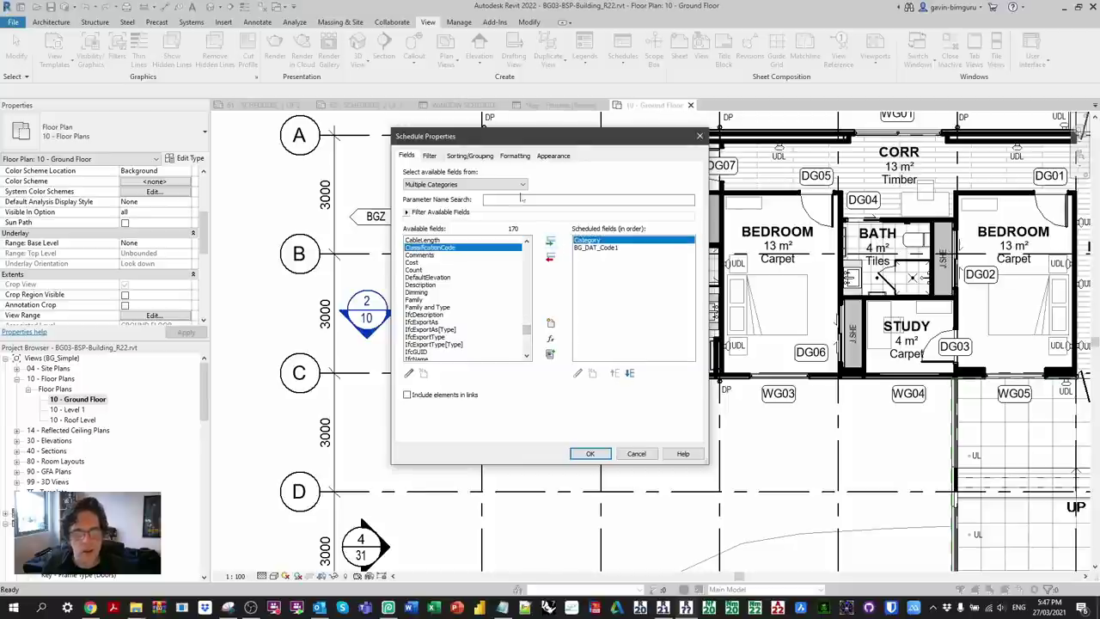
# Step: Sort the schedule by Category with header and blank line, then by BG_DAT_Code1, turn off itemizing every instance and create it
pyautogui.click(465, 156)
pyautogui.click(515, 174)
pyautogui.click(482, 192)
pyautogui.click(519, 208)
pyautogui.click(488, 234)
pyautogui.click(416, 188)
pyautogui.click(661, 189)
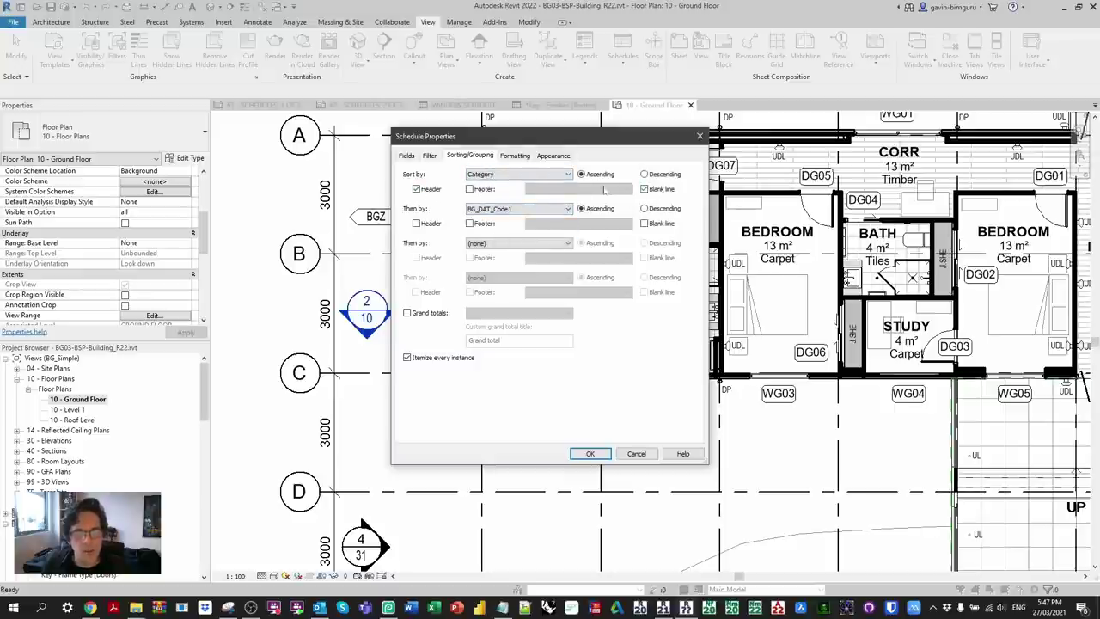
pyautogui.click(448, 360)
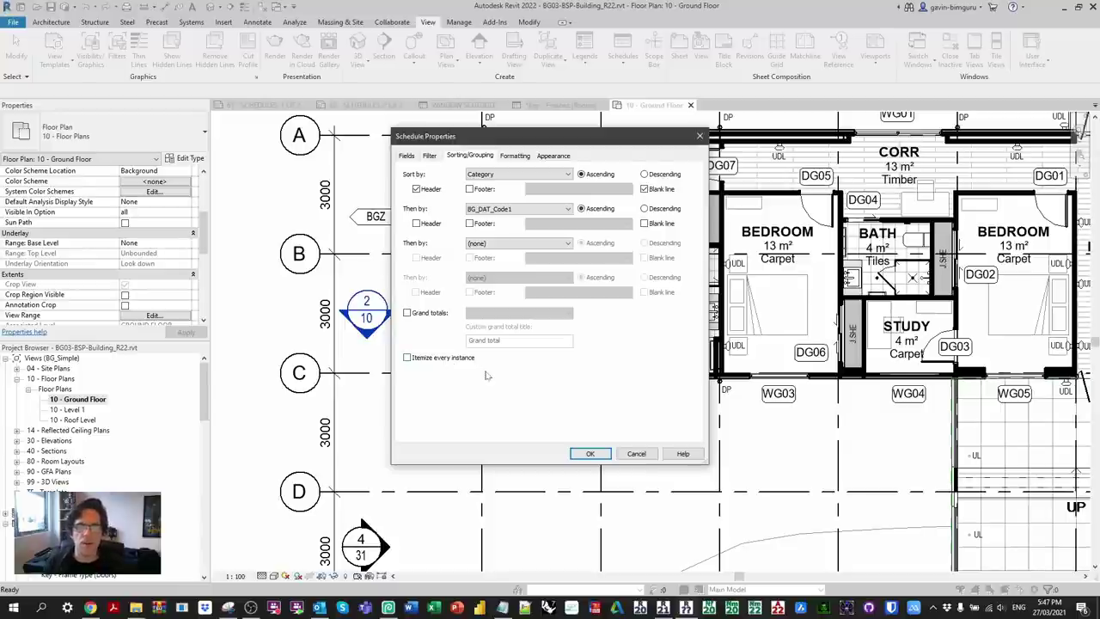
pyautogui.click(593, 456)
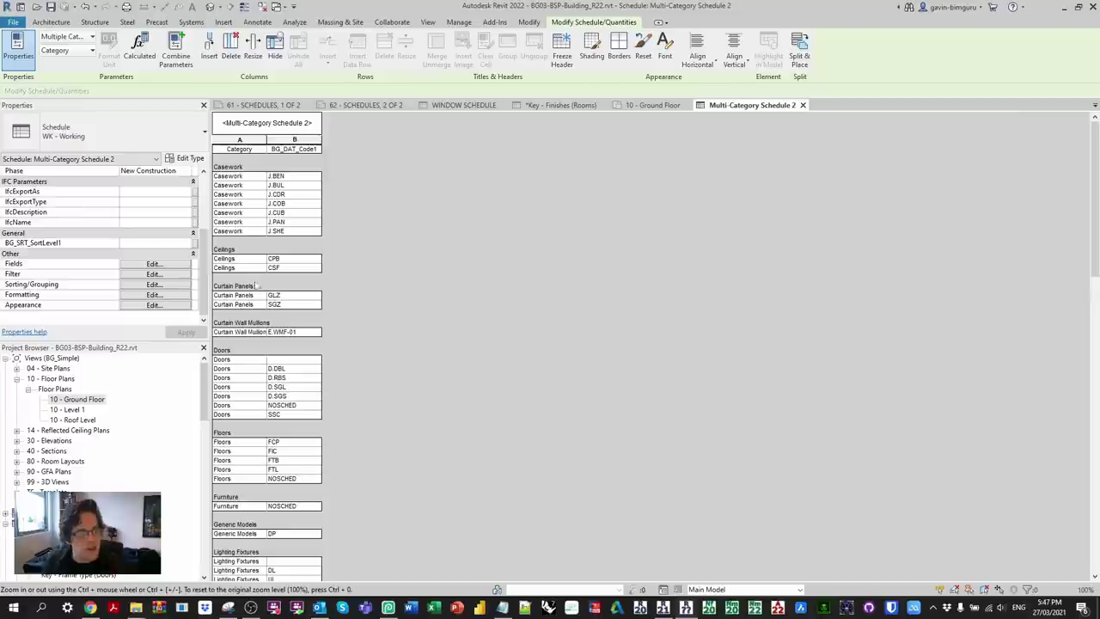
# Step: Review the multi-category schedule's listed categories and add the Family and Family and Type fields to it
pyautogui.scroll(-5, 256, 284)
pyautogui.scroll(-8, 257, 283)
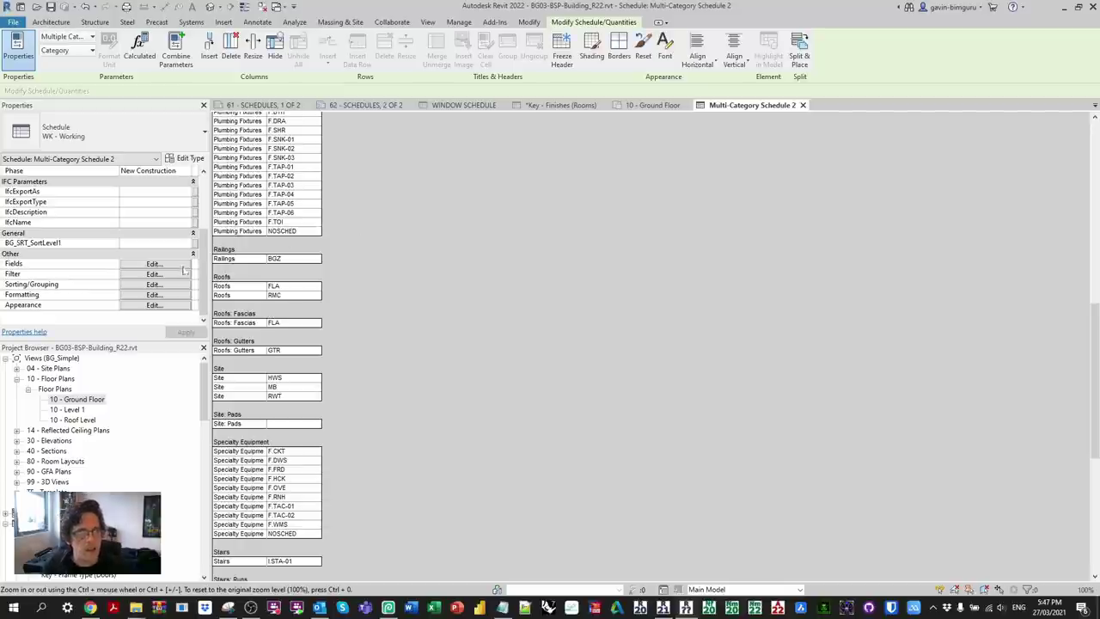
pyautogui.click(153, 264)
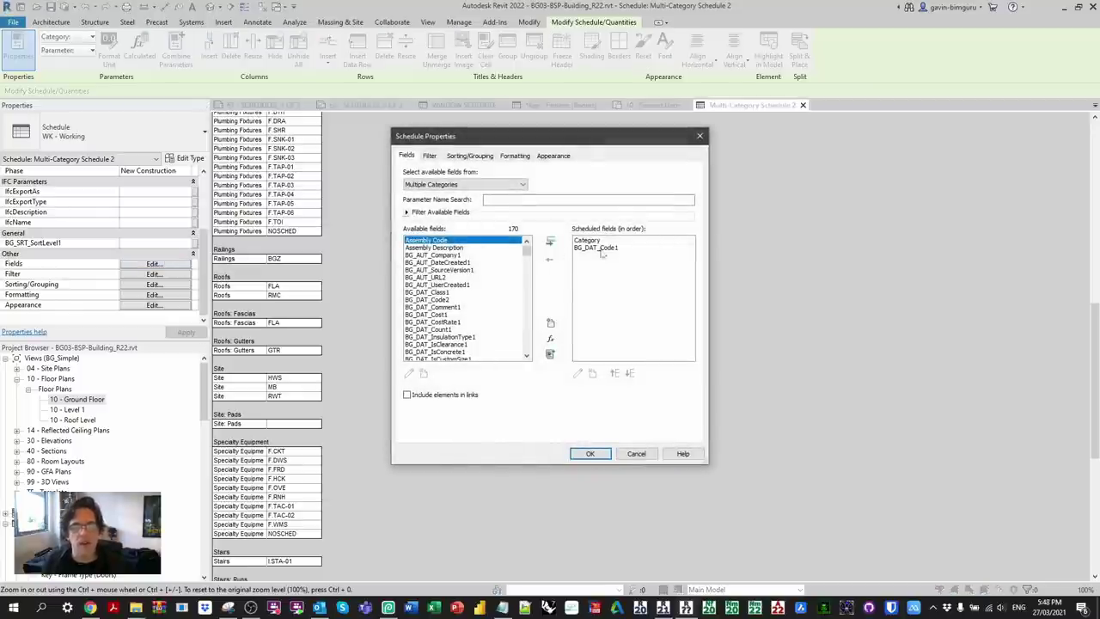
pyautogui.click(604, 247)
pyautogui.moveTo(528, 249); pyautogui.dragTo(529, 331)
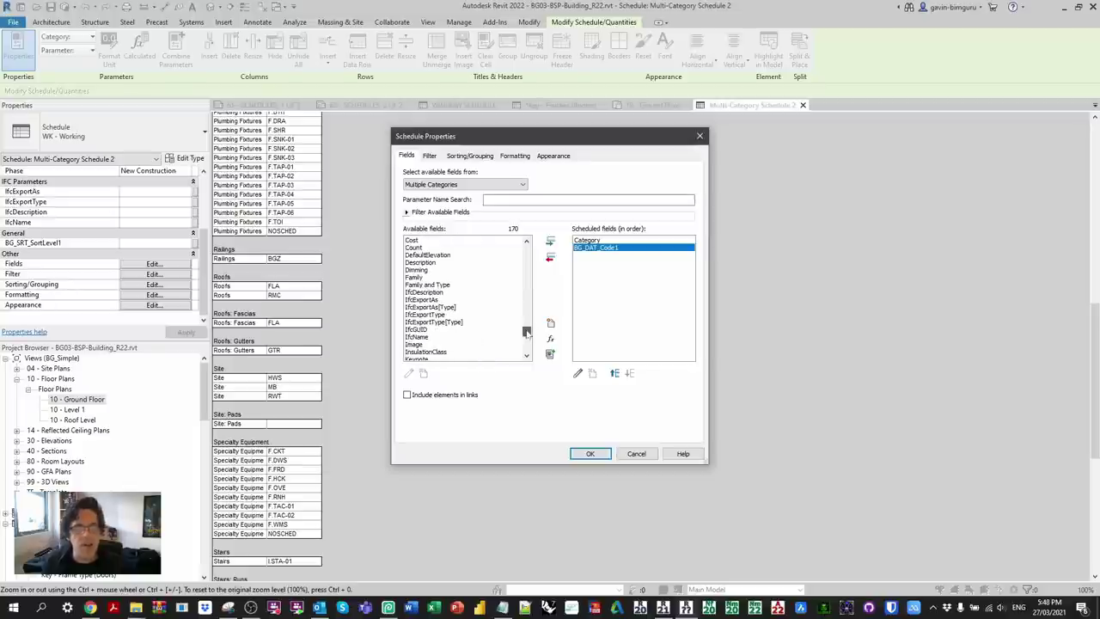
pyautogui.click(471, 277)
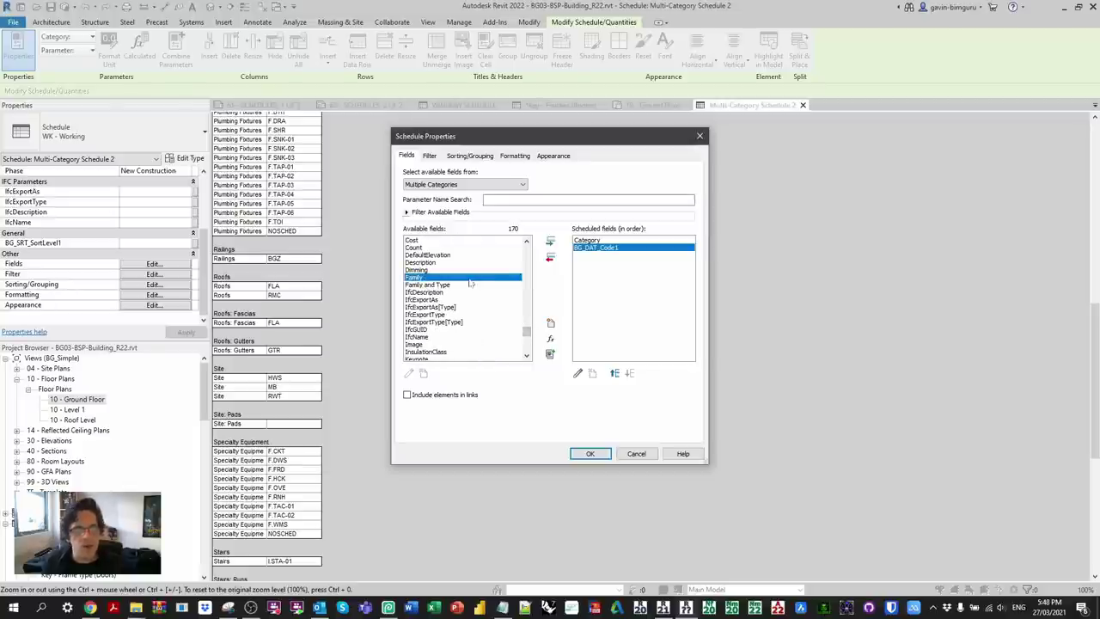
pyautogui.click(551, 243)
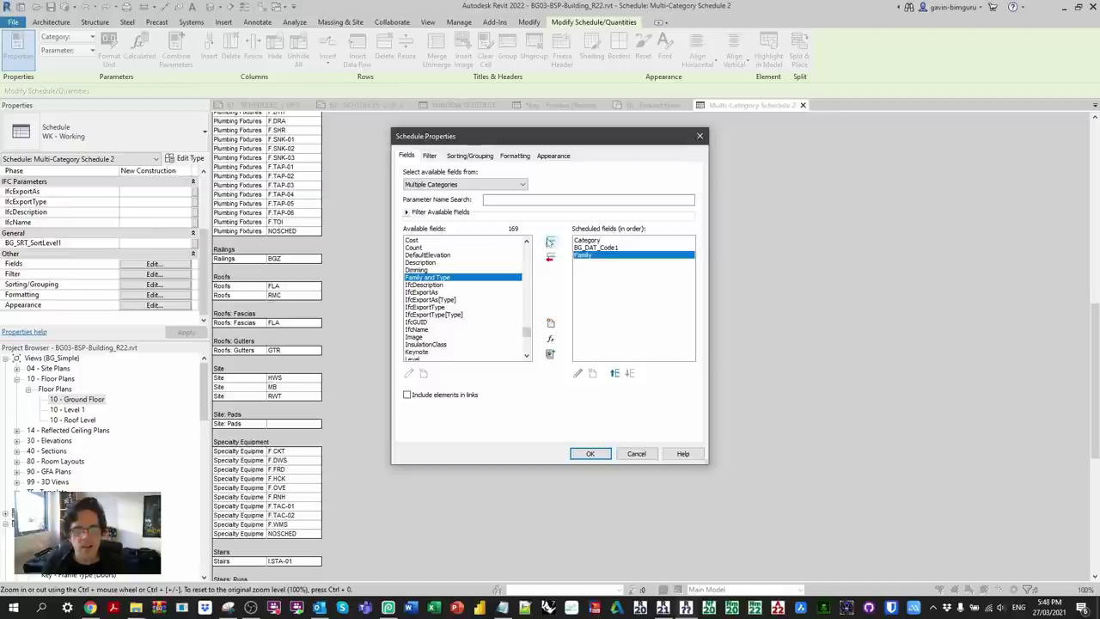
pyautogui.click(551, 244)
# Step: Check which scheduled fields the multi-category schedule offers for filtering and return to its field settings
pyautogui.click(429, 156)
pyautogui.click(484, 174)
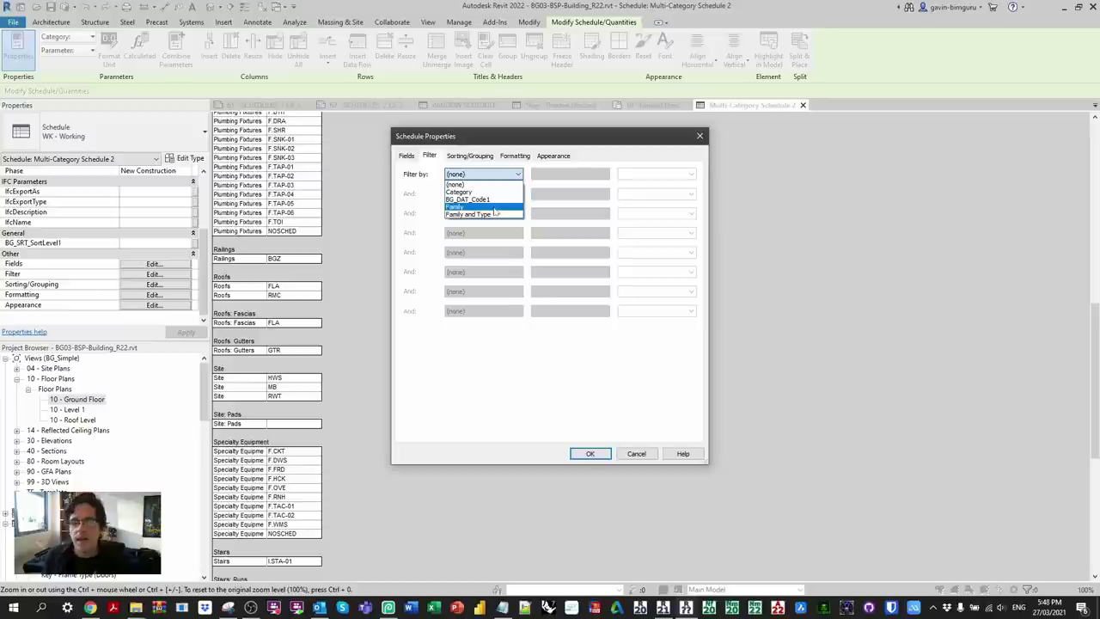
pyautogui.click(418, 163)
pyautogui.click(408, 158)
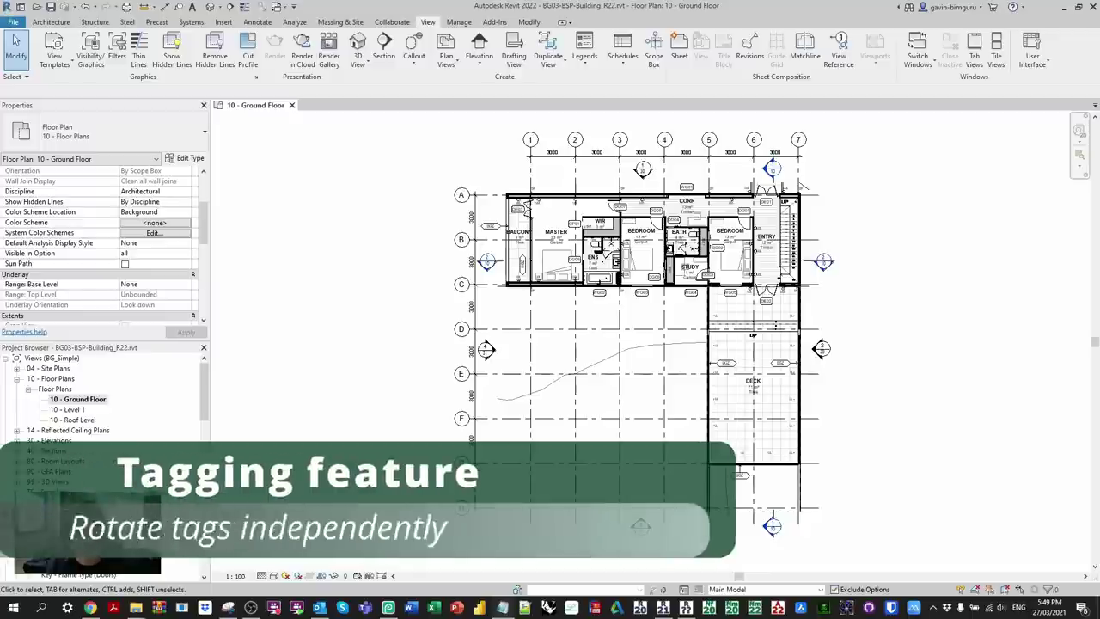
# Step: Rotate the OP01 tag beside the WIR diagonally and the MASTER room tag to an angle of about 322°
pyautogui.scroll(5, 575, 213)
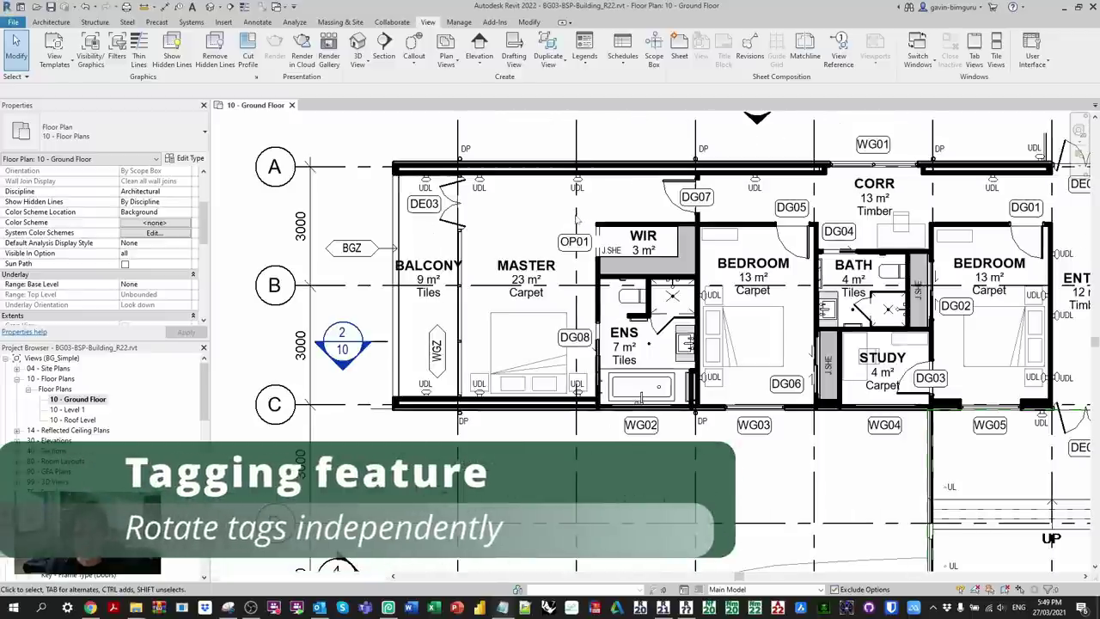
pyautogui.click(581, 239)
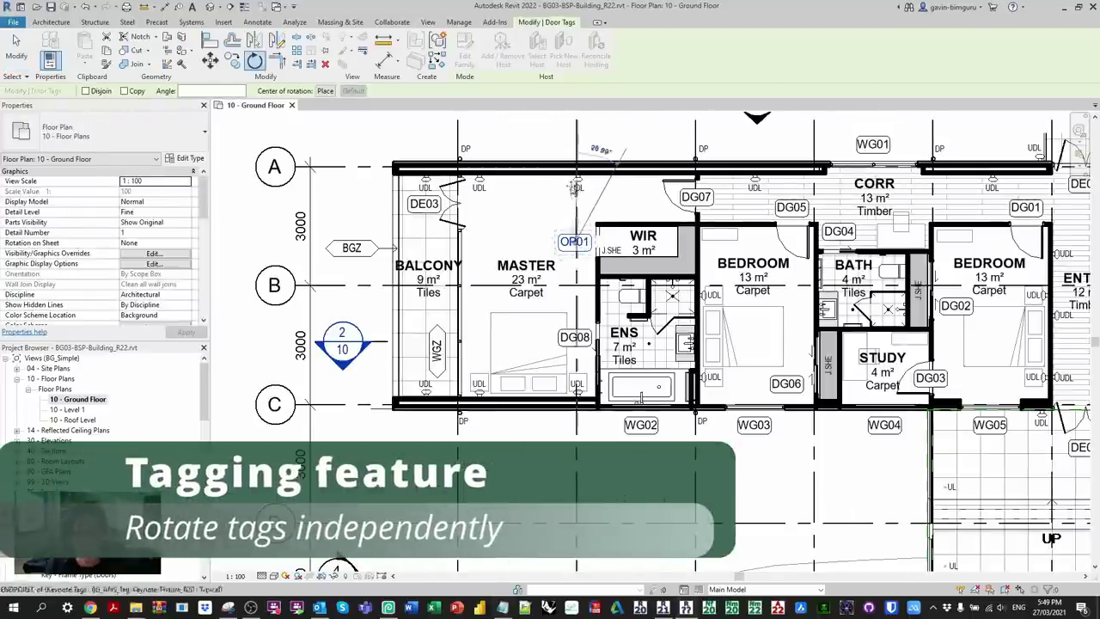
pyautogui.click(526, 267)
pyautogui.press('space')
pyautogui.press('space')
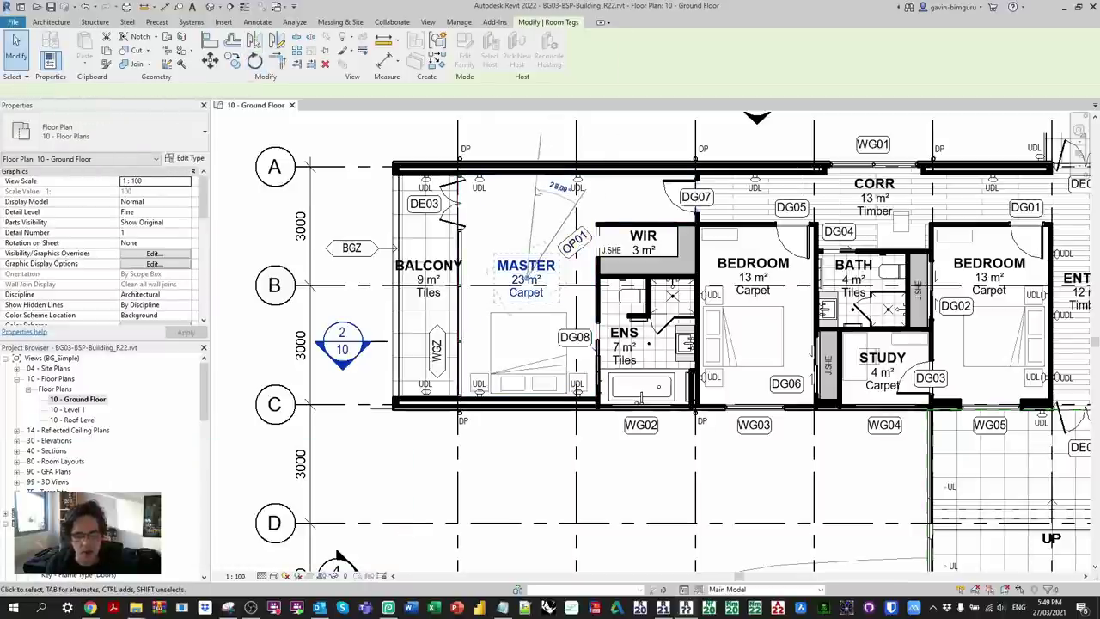
pyautogui.press('space')
pyautogui.press('space')
pyautogui.press('space')
pyautogui.press('space')
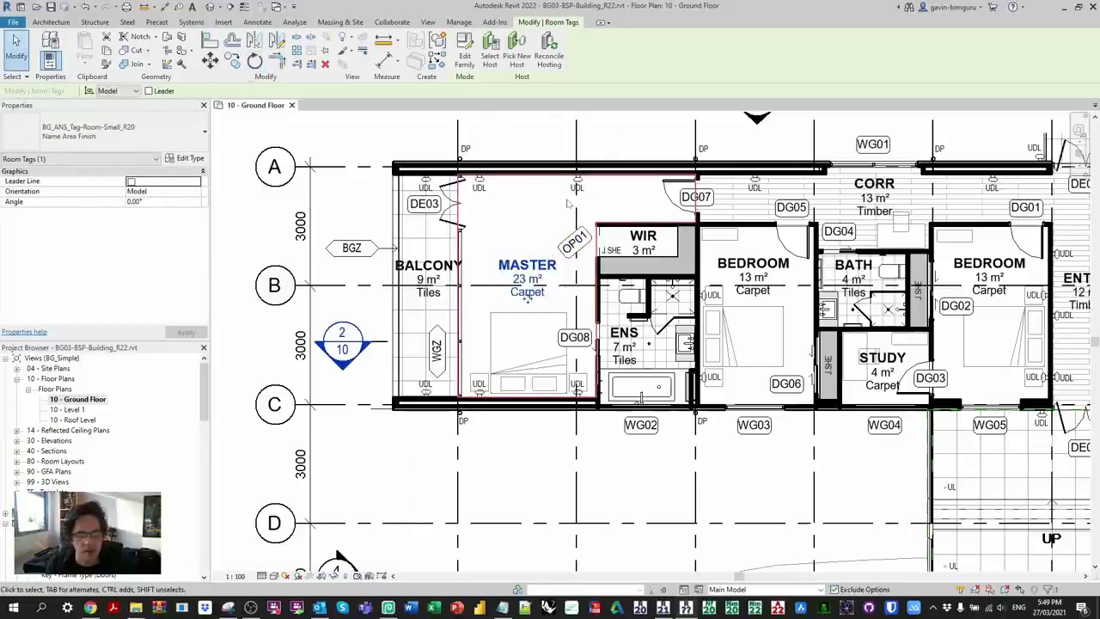
pyautogui.press('space')
pyautogui.press('space')
pyautogui.press('Escape')
pyautogui.hotkey('ctrl', 'z')
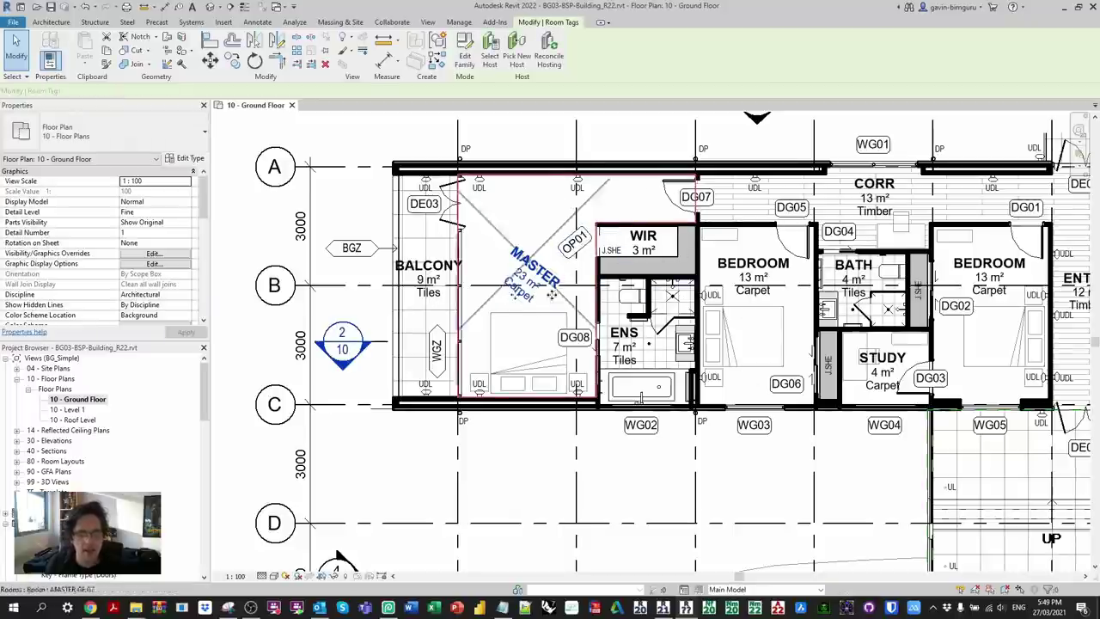
pyautogui.click(533, 280)
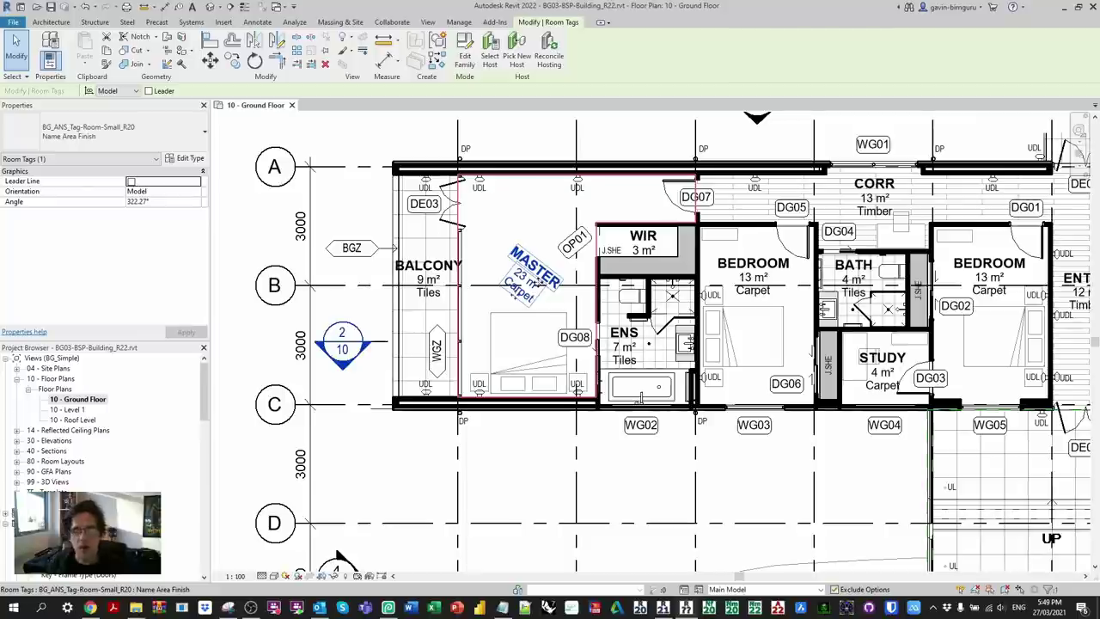
# Step: Keep a single UDL keynote tag for MASTER's two upper-wall lights, placed between them below the wall with its leader shown
pyautogui.scroll(4, 580, 176)
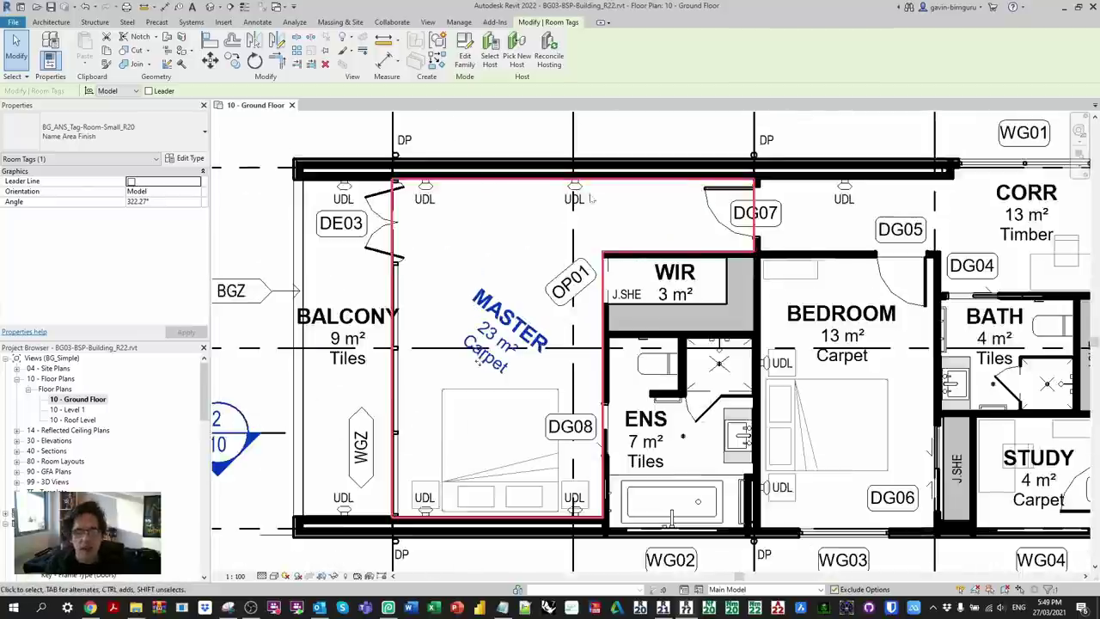
pyautogui.click(567, 203)
pyautogui.moveTo(567, 215); pyautogui.dragTo(445, 218)
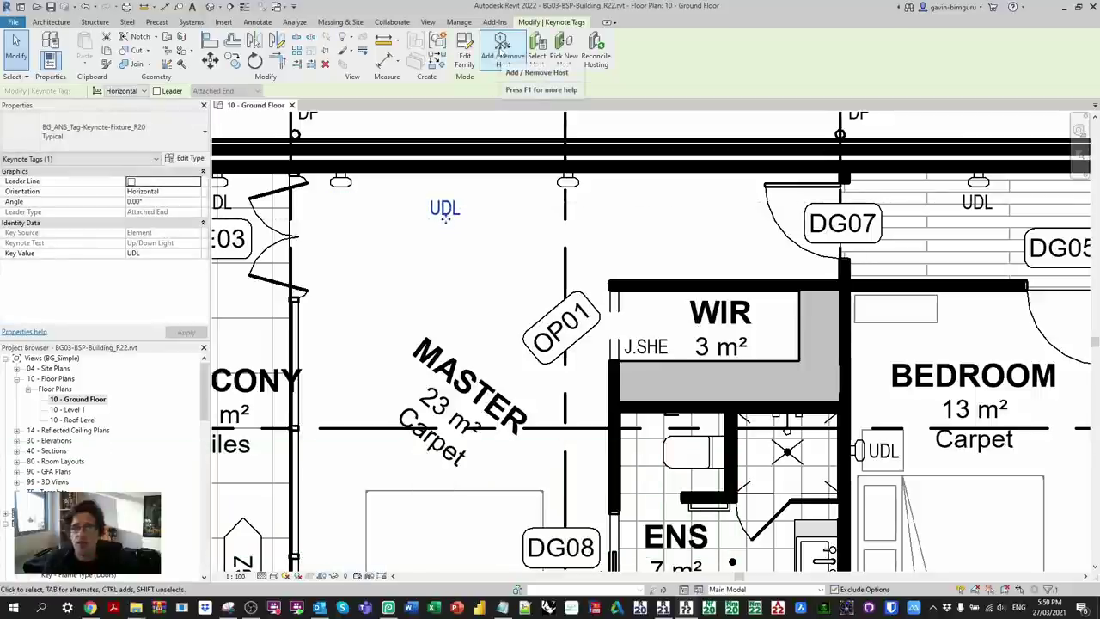
pyautogui.click(157, 90)
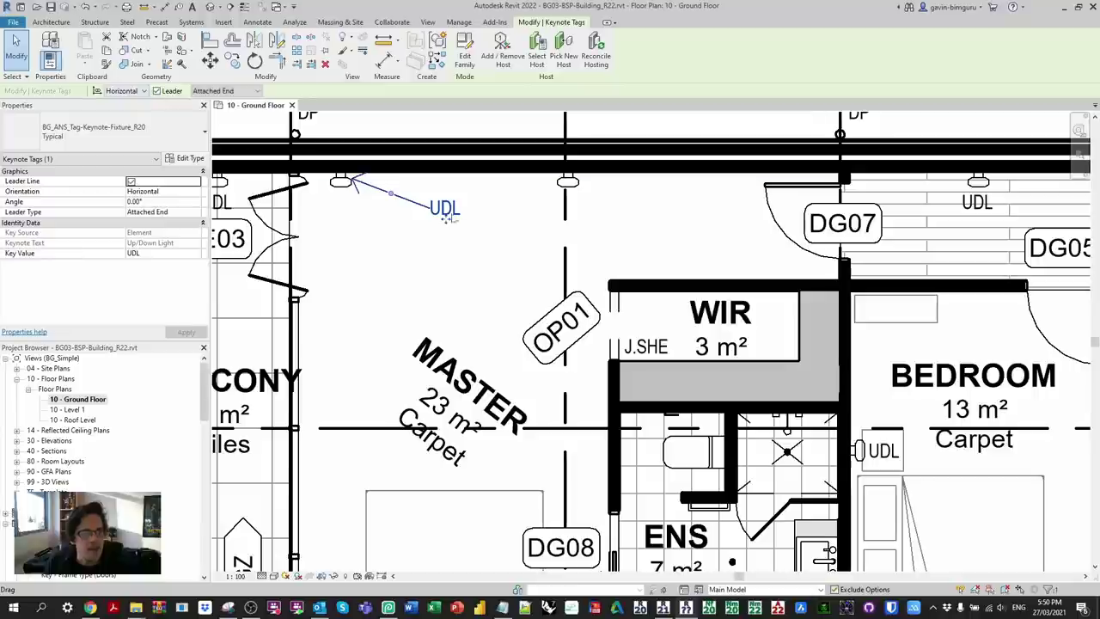
pyautogui.moveTo(445, 220); pyautogui.dragTo(445, 242)
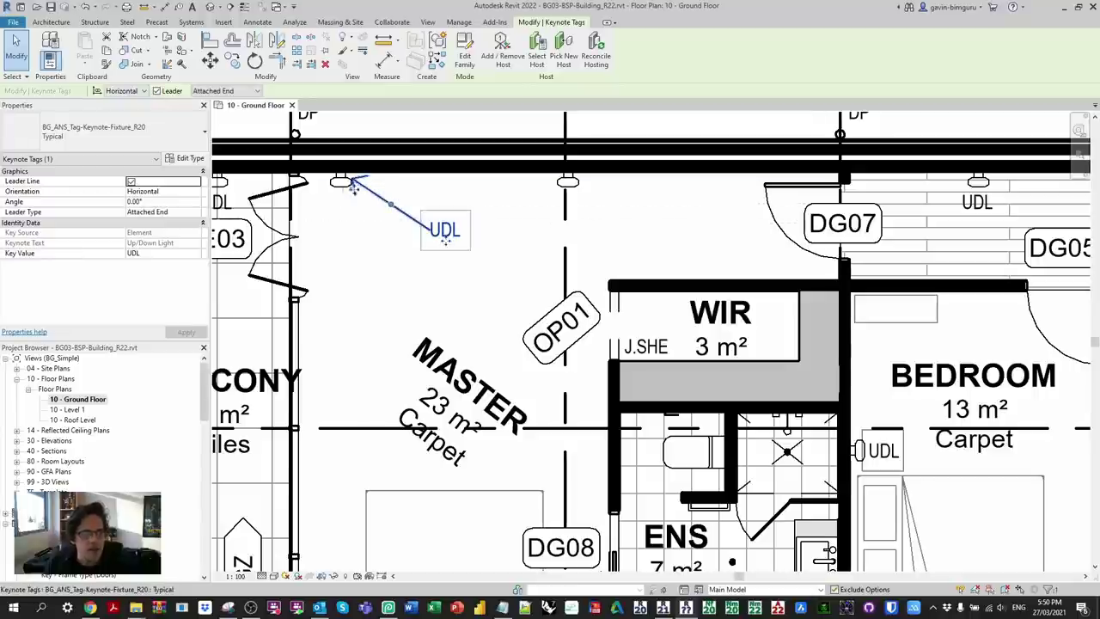
# Step: Add the second upper-wall light as a host of the UDL tag and set the leader type to Free End
pyautogui.click(502, 48)
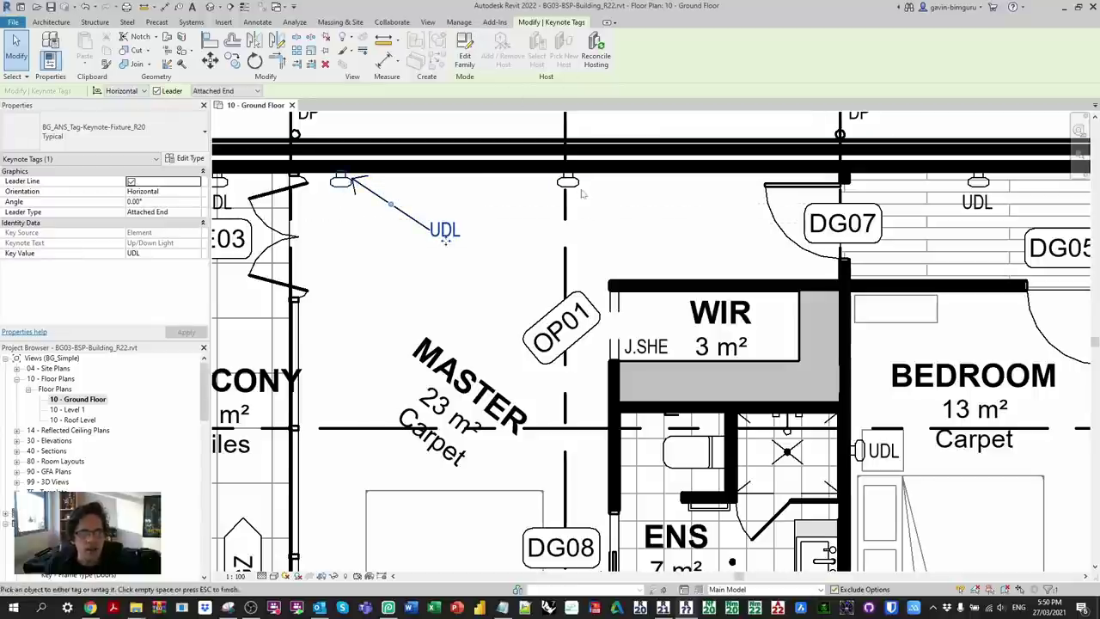
pyautogui.click(579, 189)
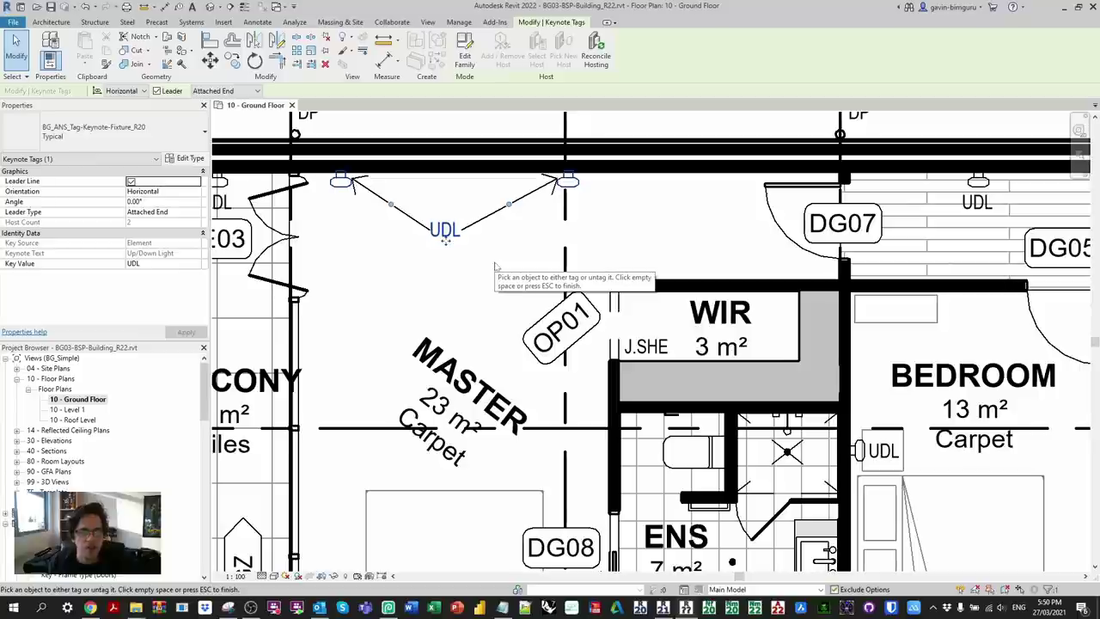
pyautogui.click(245, 91)
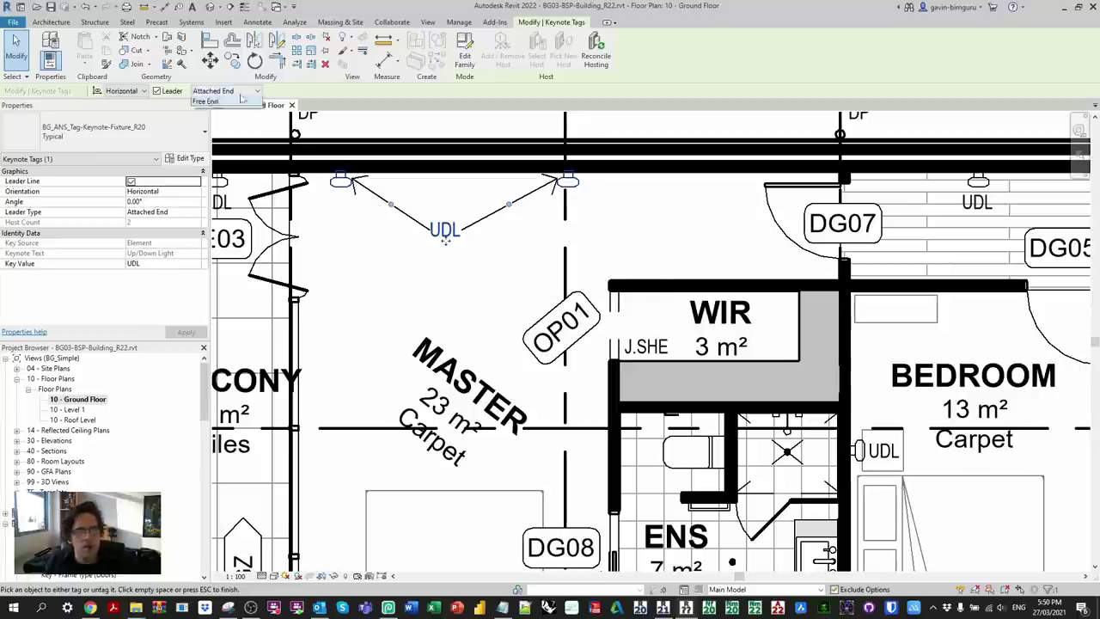
pyautogui.click(232, 112)
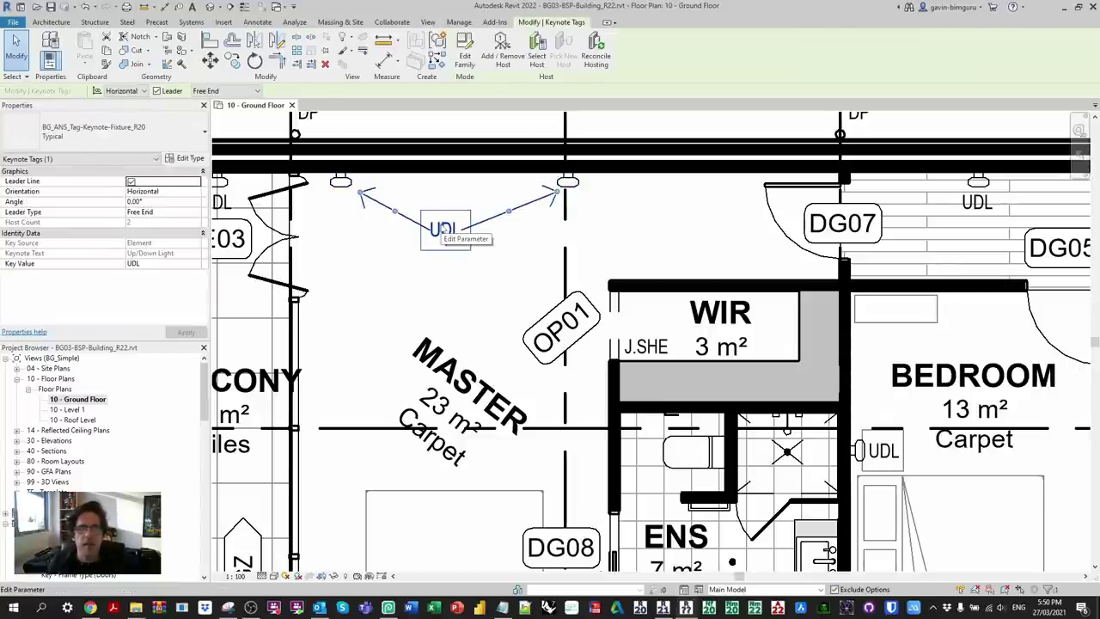
# Step: Add the balcony double door as another host of the UDL tag and look through the GENERAL keynotes without choosing one
pyautogui.click(278, 290)
pyautogui.moveTo(442, 292); pyautogui.dragTo(452, 305, button='middle')
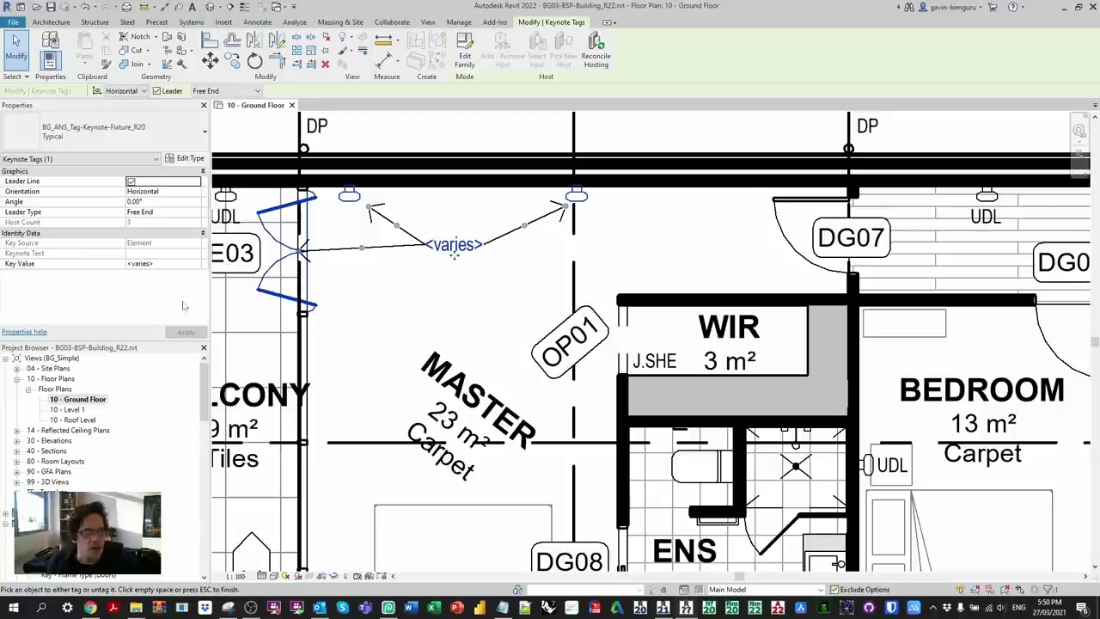
pyautogui.click(196, 266)
pyautogui.click(196, 265)
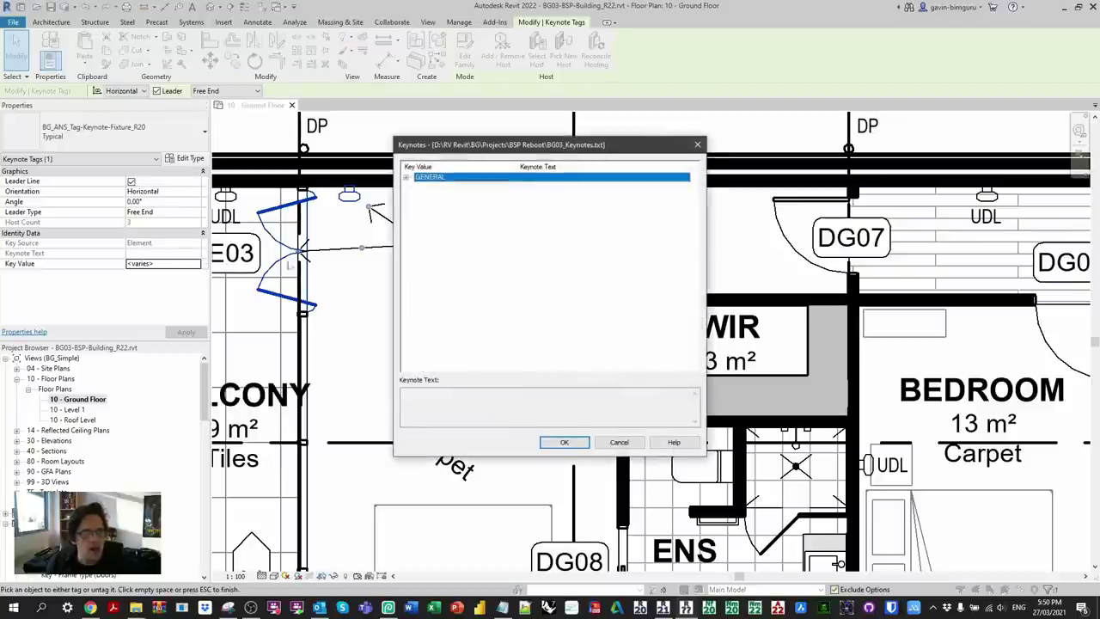
pyautogui.click(405, 178)
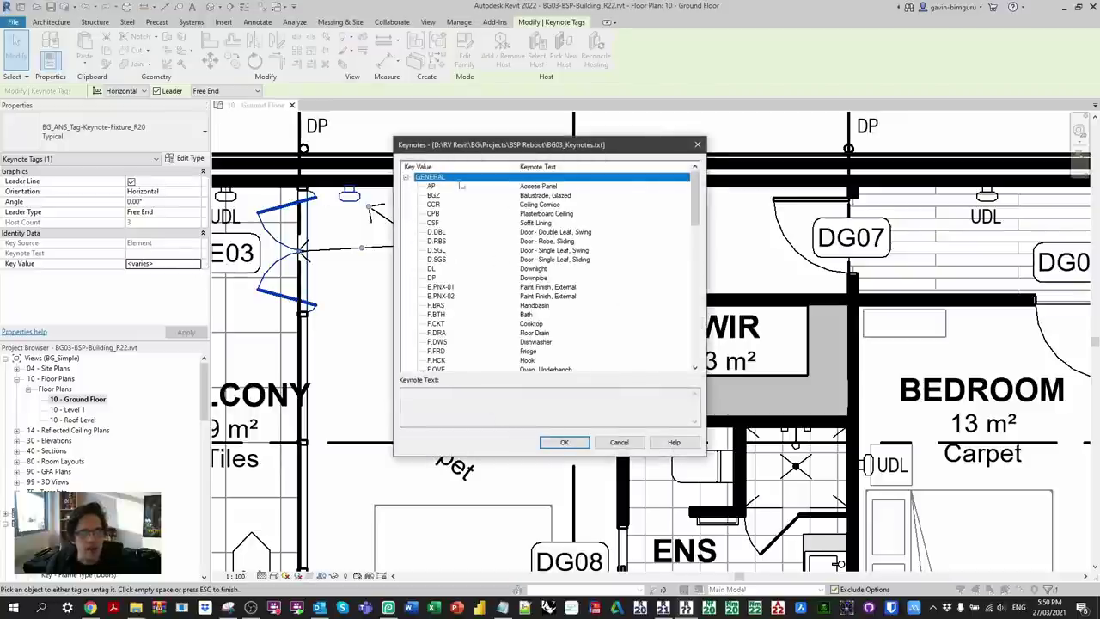
pyautogui.press('Escape')
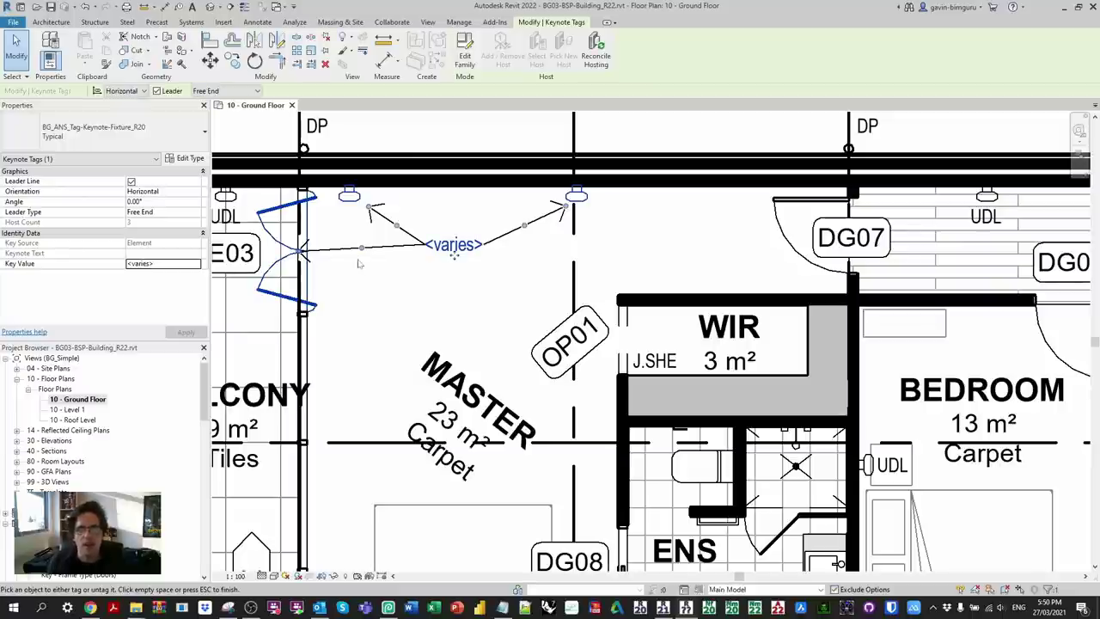
pyautogui.click(435, 118)
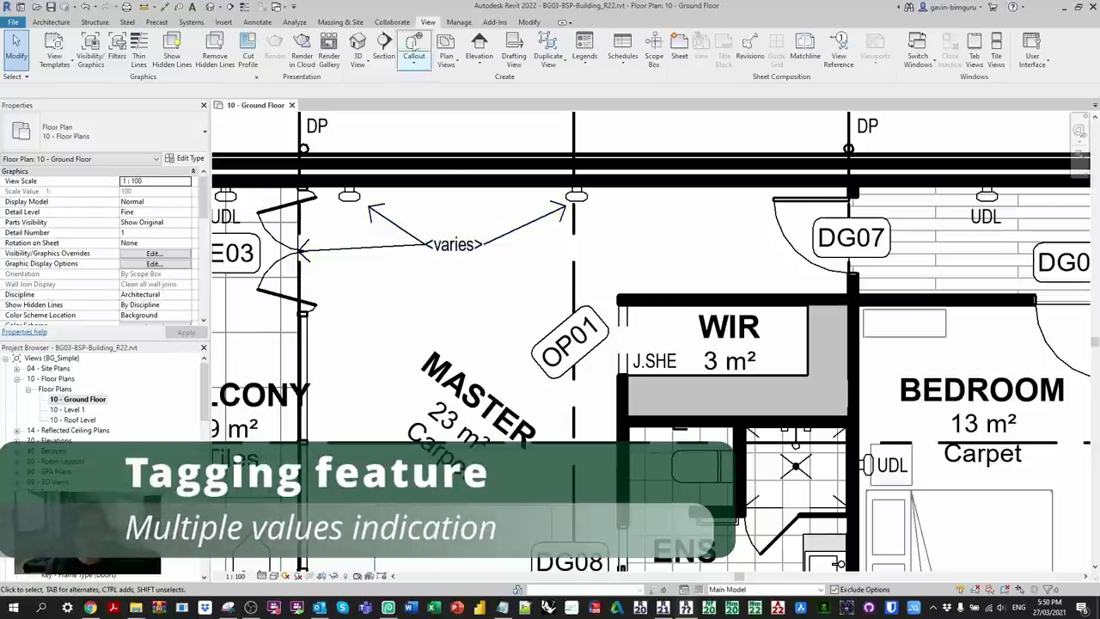
# Step: Set the project's Multiple Values Indication to display the custom text Error
pyautogui.click(460, 23)
pyautogui.click(446, 63)
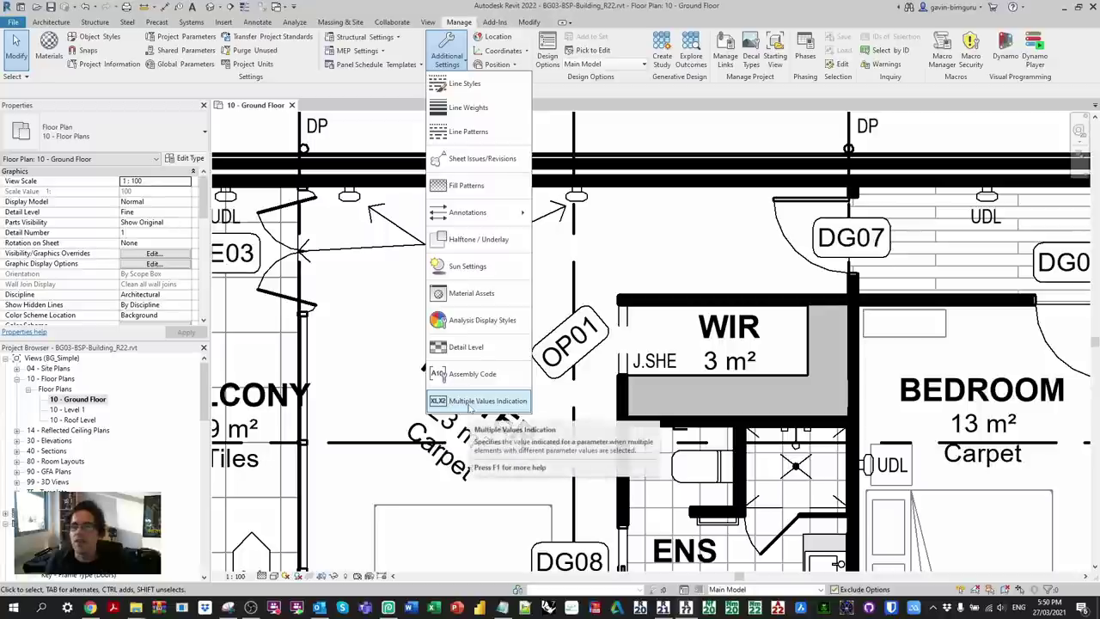
pyautogui.click(470, 401)
pyautogui.click(391, 300)
pyautogui.write('eRRO')
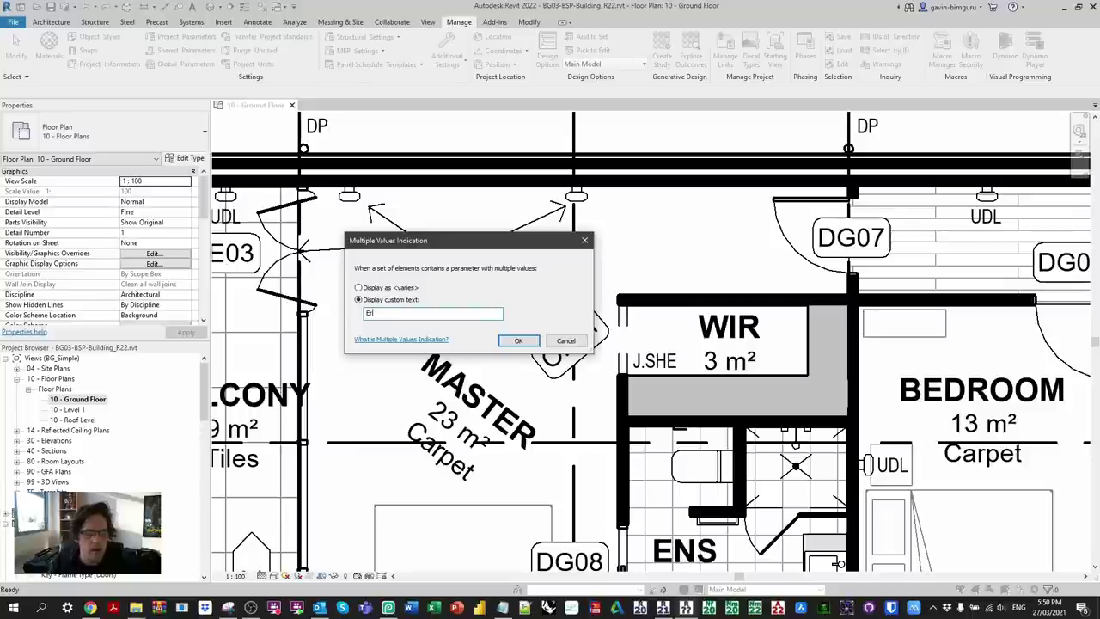
pyautogui.click(522, 341)
pyautogui.click(464, 264)
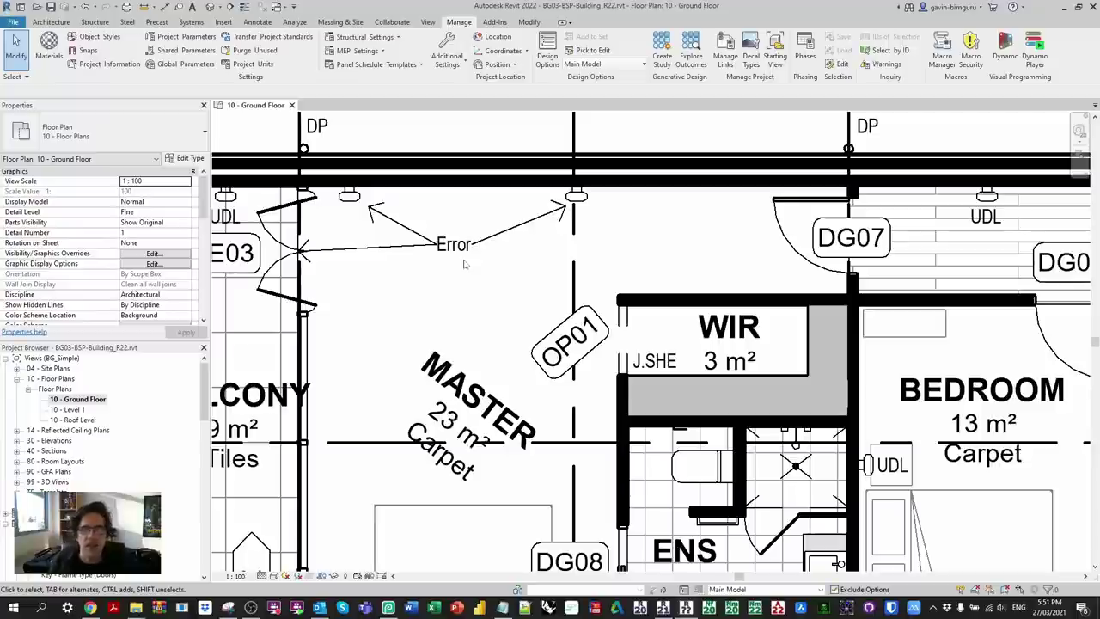
# Step: Remove the balcony double door from the keynote tag's hosts, keeping only the two lights, and finish editing hosts
pyautogui.click(468, 249)
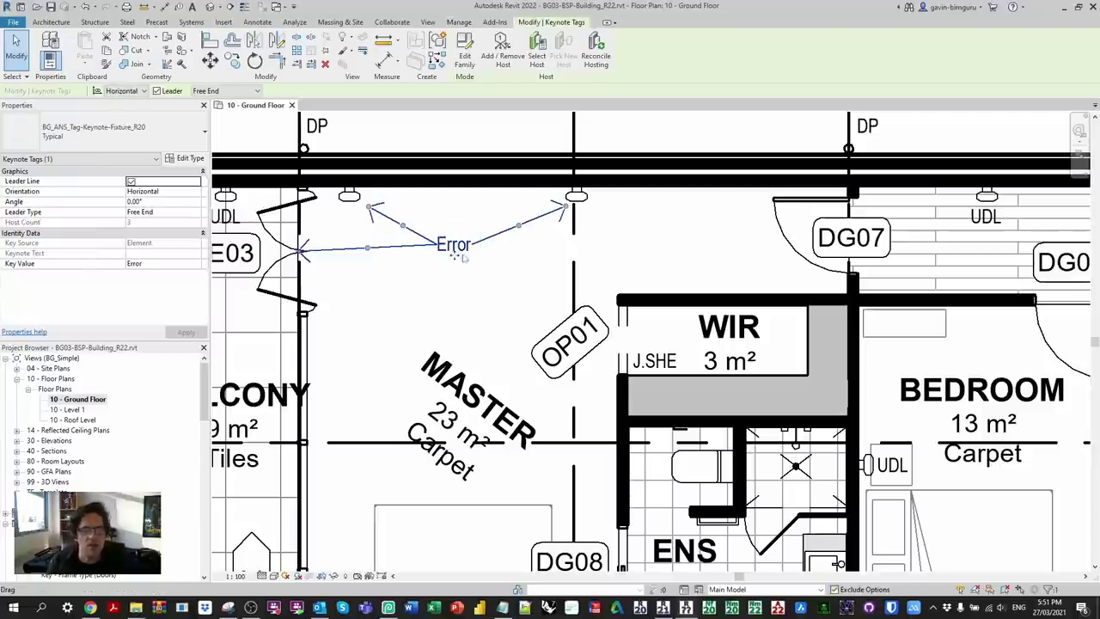
pyautogui.click(292, 249)
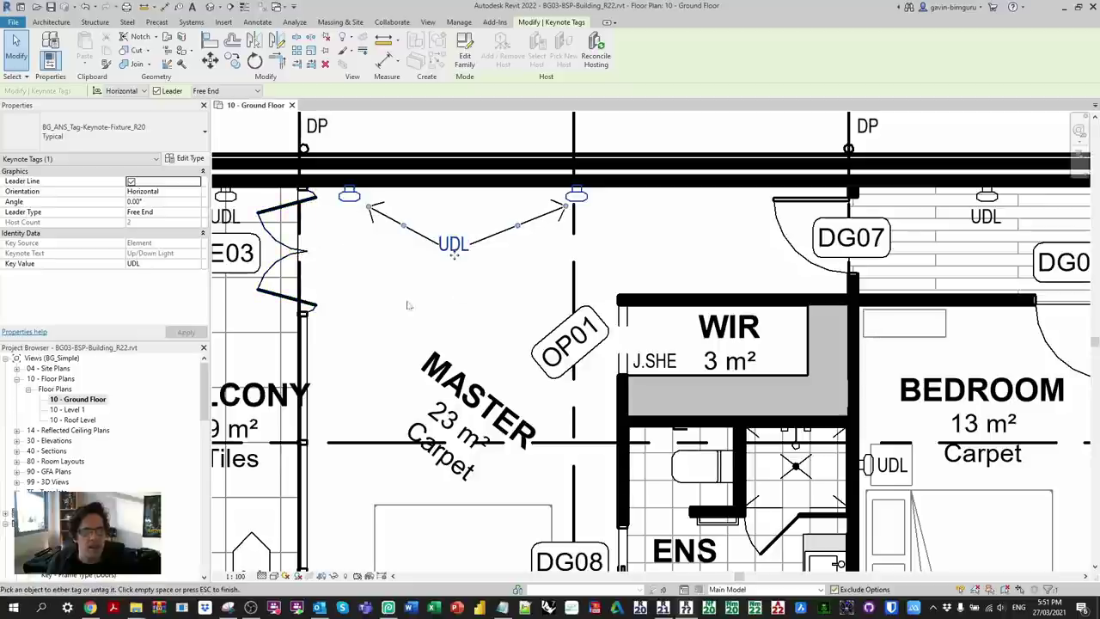
pyautogui.moveTo(445, 279); pyautogui.dragTo(439, 287, button='middle')
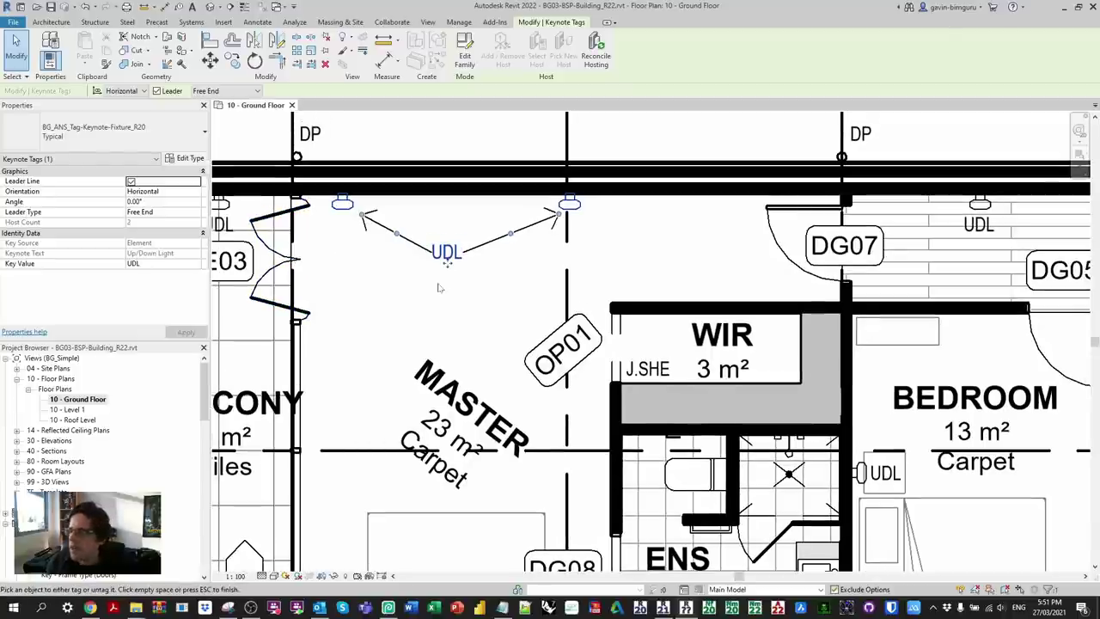
pyautogui.press('Escape')
pyautogui.press('Escape')
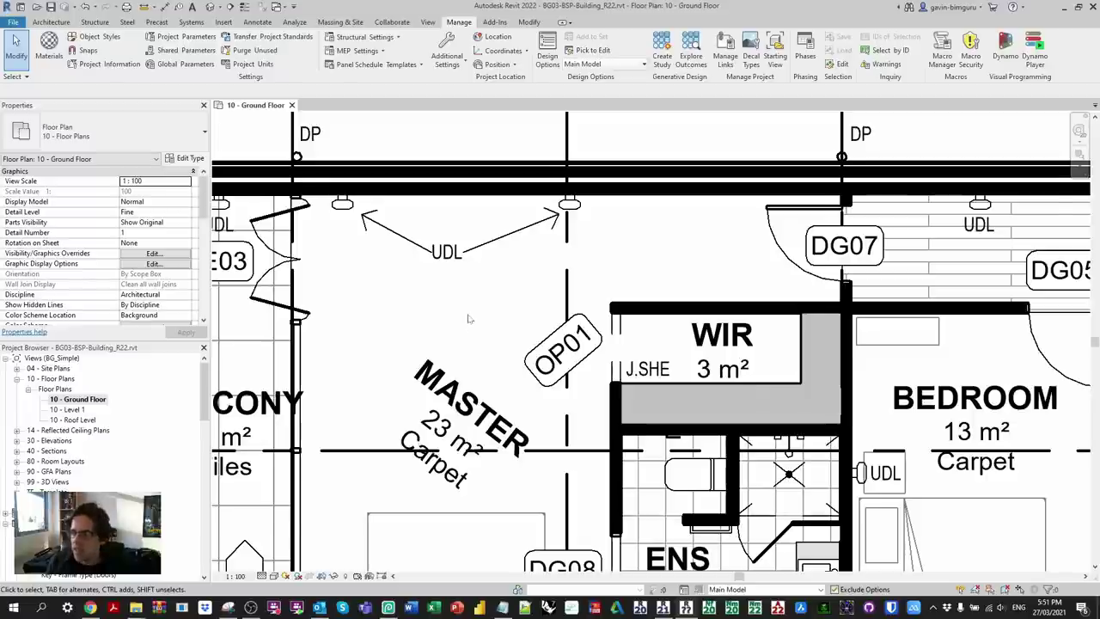
# Step: Give the grid dimensions' type BG_Standard_Arial_2.5mm the dimension prefix p and the suffix s
pyautogui.scroll(-3, 469, 319)
pyautogui.scroll(3, 464, 417)
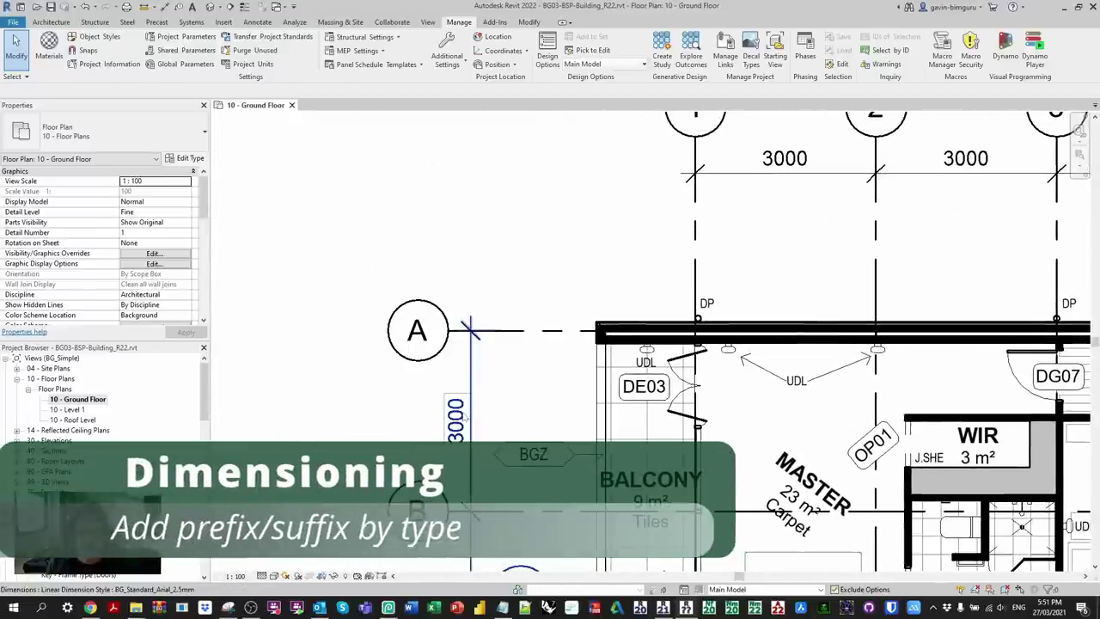
pyautogui.click(470, 335)
pyautogui.moveTo(478, 399); pyautogui.dragTo(464, 316, button='middle')
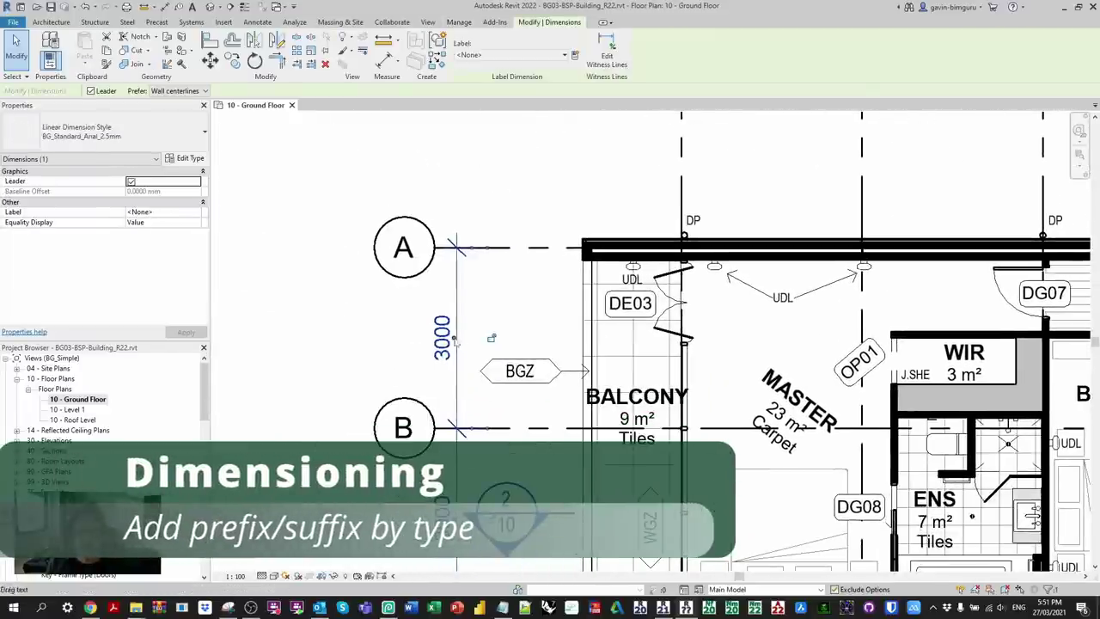
pyautogui.click(188, 158)
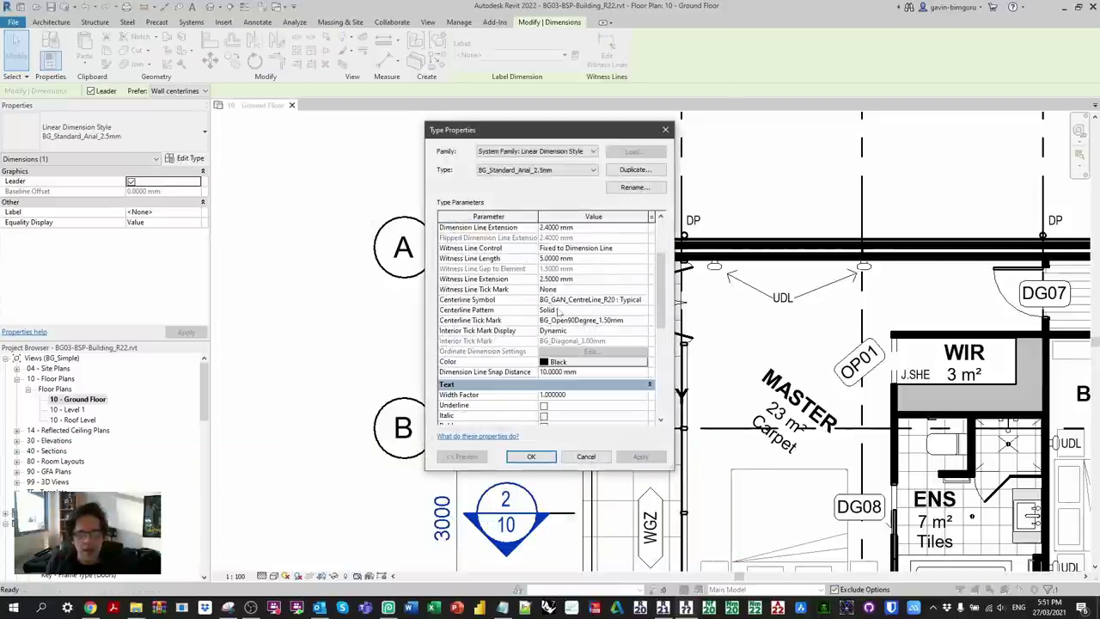
pyautogui.scroll(-5, 507, 359)
pyautogui.click(553, 325)
pyautogui.write('p')
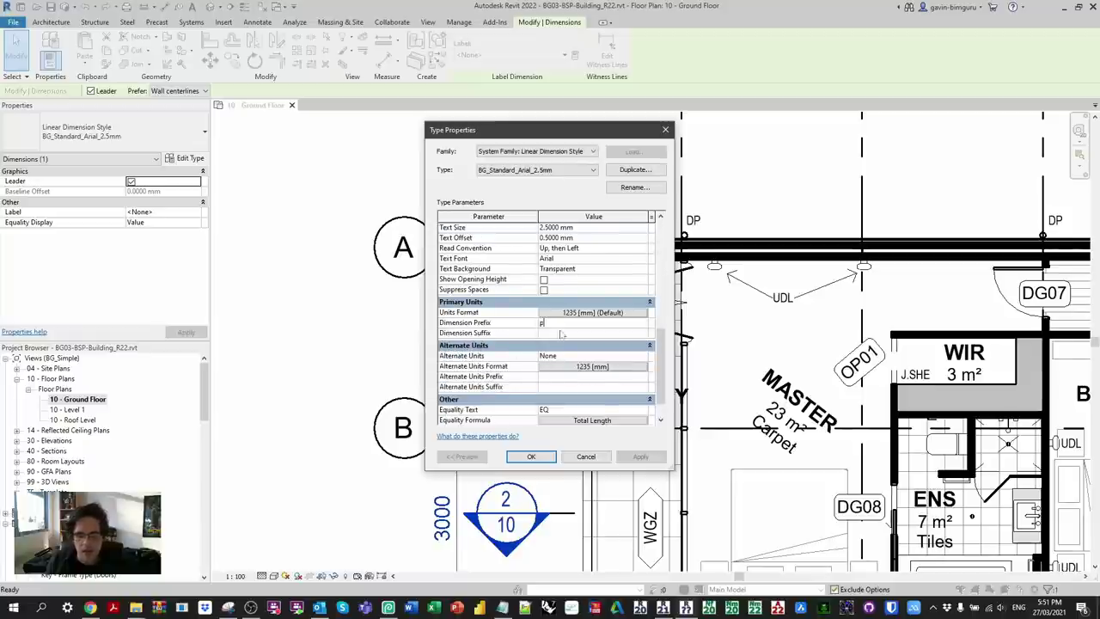
pyautogui.click(550, 333)
pyautogui.write('s')
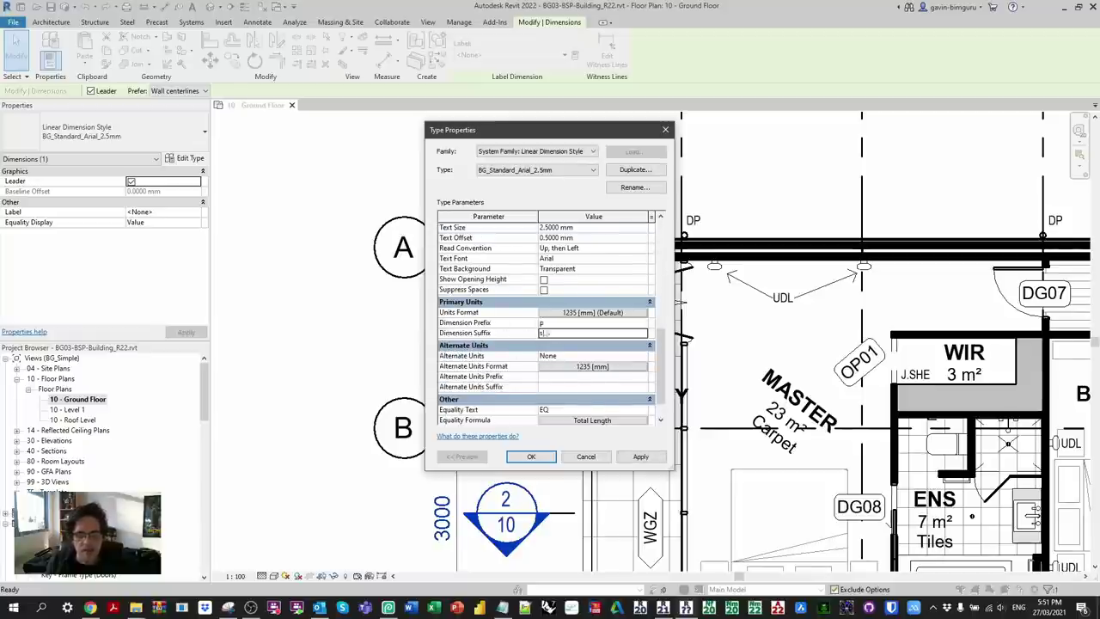
pyautogui.click(532, 456)
pyautogui.moveTo(461, 336); pyautogui.dragTo(413, 245, button='middle')
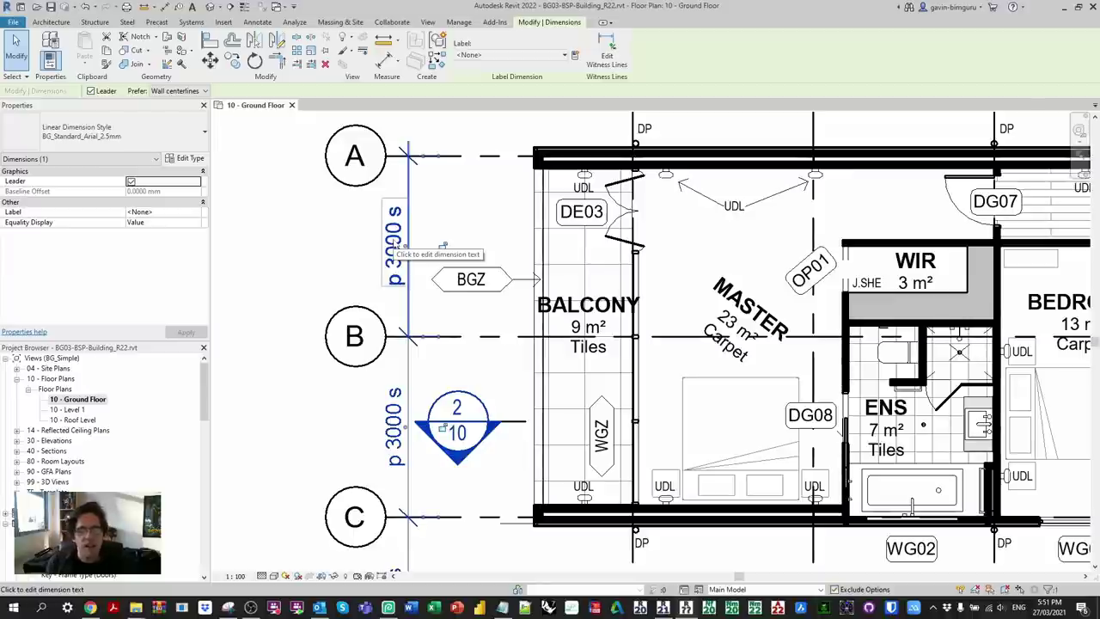
# Step: Check the text override options of the dimension between grids A and B, including prefix and suffix, and close them without changes
pyautogui.click(395, 247)
pyautogui.click(448, 250)
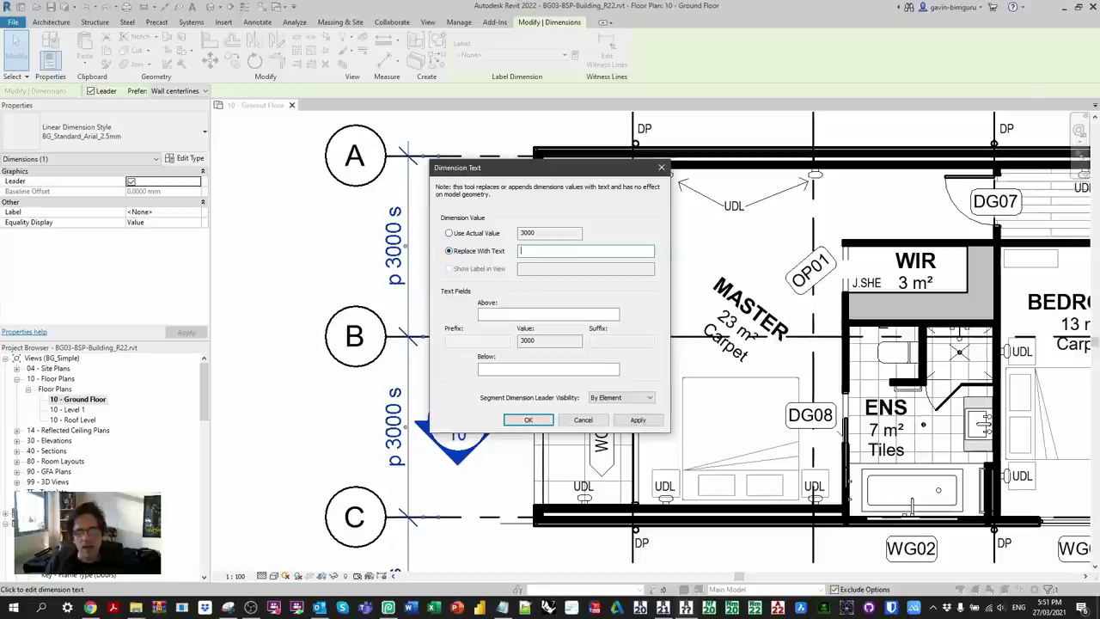
pyautogui.click(538, 233)
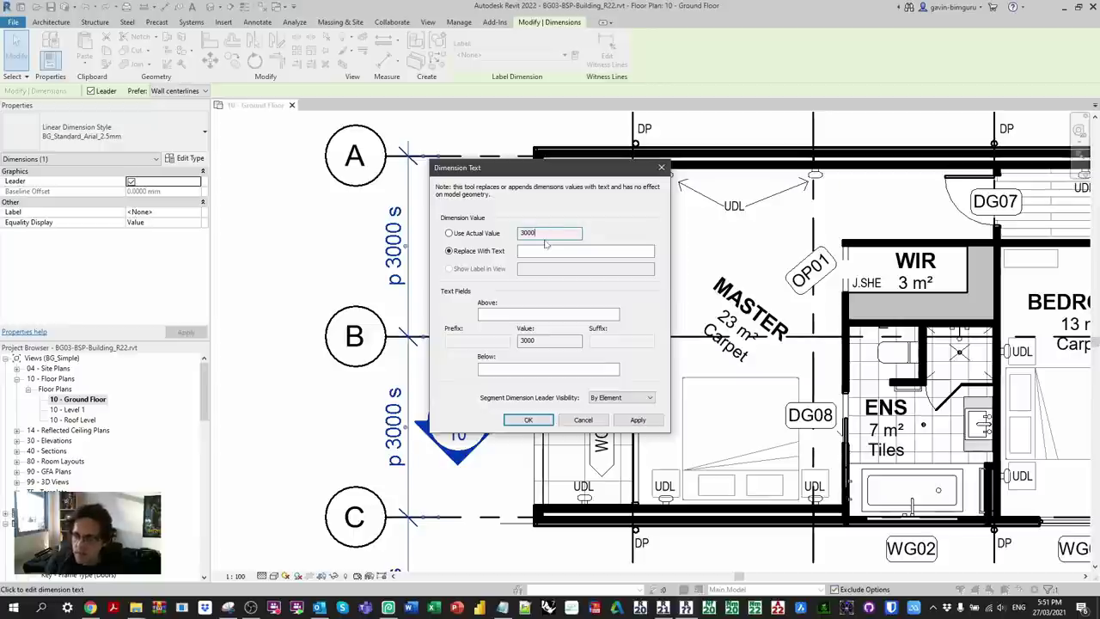
pyautogui.click(661, 167)
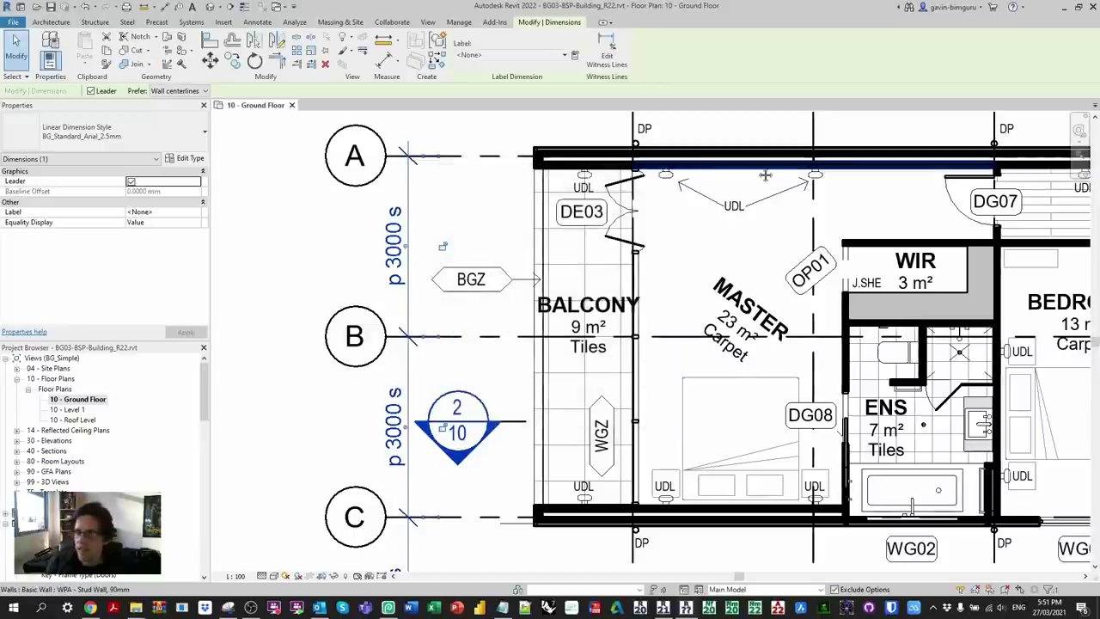
pyautogui.moveTo(757, 183); pyautogui.dragTo(710, 218, button='middle')
pyautogui.click(653, 139)
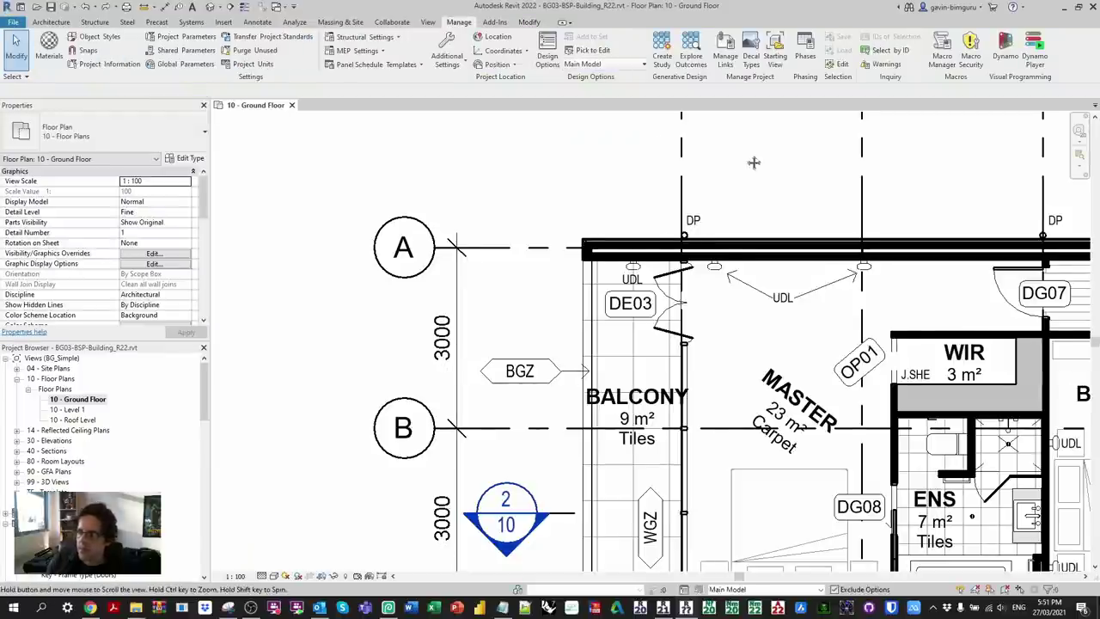
pyautogui.scroll(-4, 657, 143)
pyautogui.scroll(1, 654, 163)
pyautogui.moveTo(717, 175); pyautogui.dragTo(423, 74, button='middle')
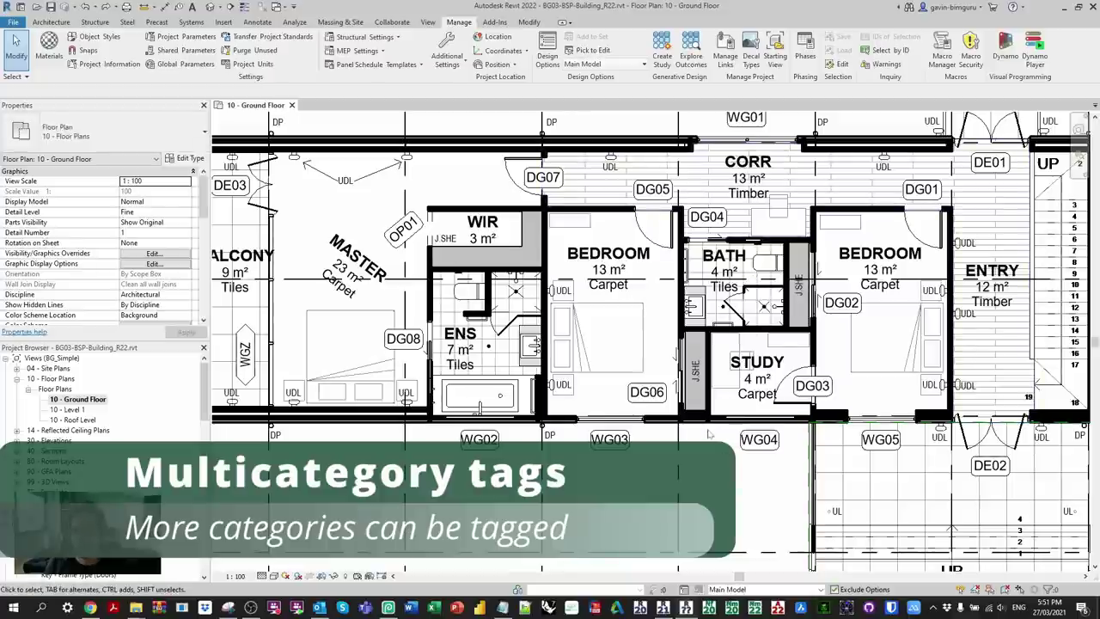
pyautogui.scroll(3, 688, 471)
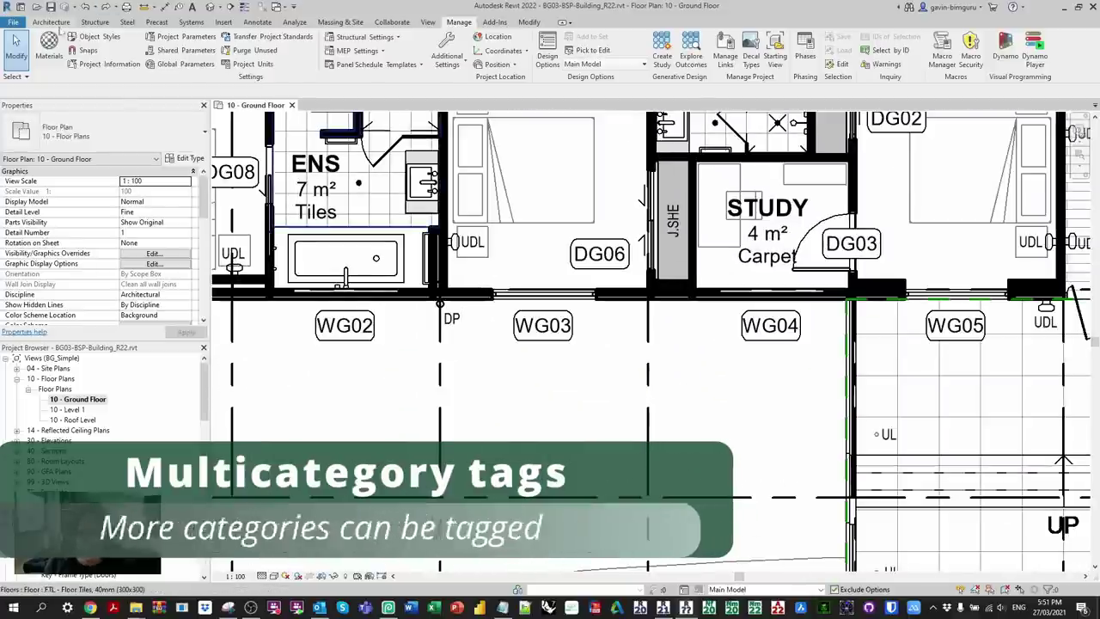
pyautogui.click(52, 23)
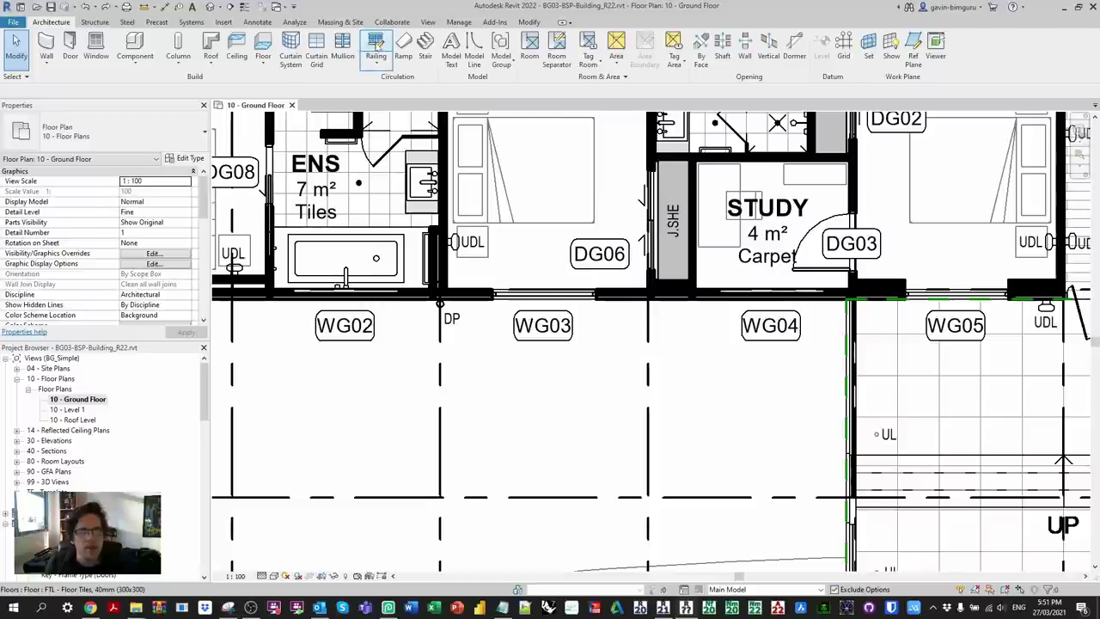
pyautogui.click(376, 43)
pyautogui.click(619, 433)
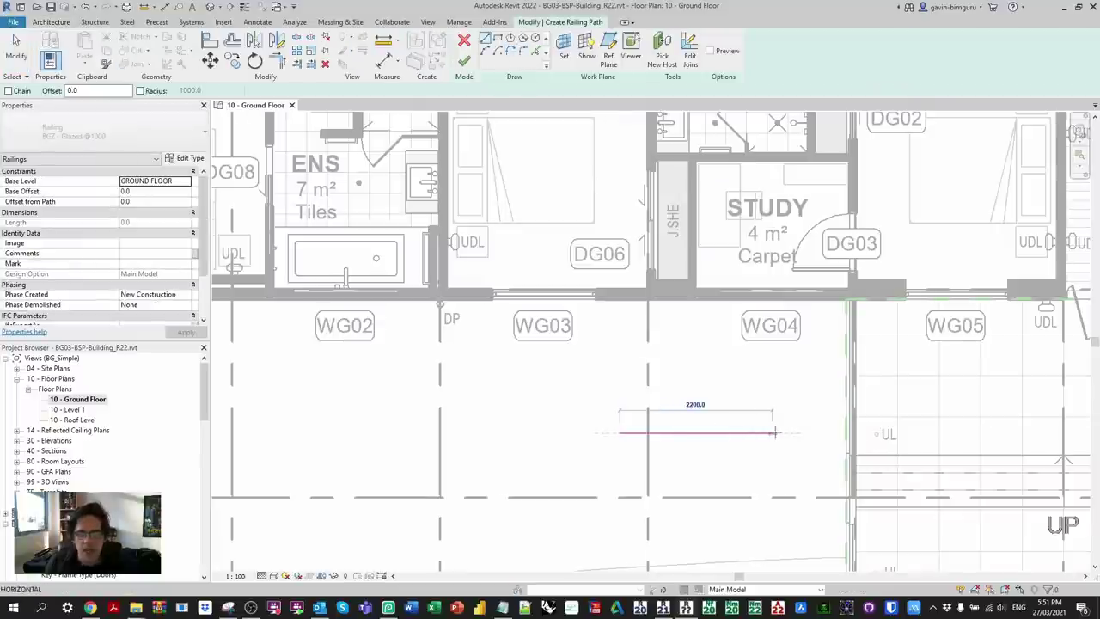
pyautogui.click(773, 433)
pyautogui.click(464, 60)
# Step: Tag the new railing with a multi-category tag and move the tag just below it, keeping the leader
pyautogui.moveTo(696, 428); pyautogui.dragTo(574, 395, button='middle')
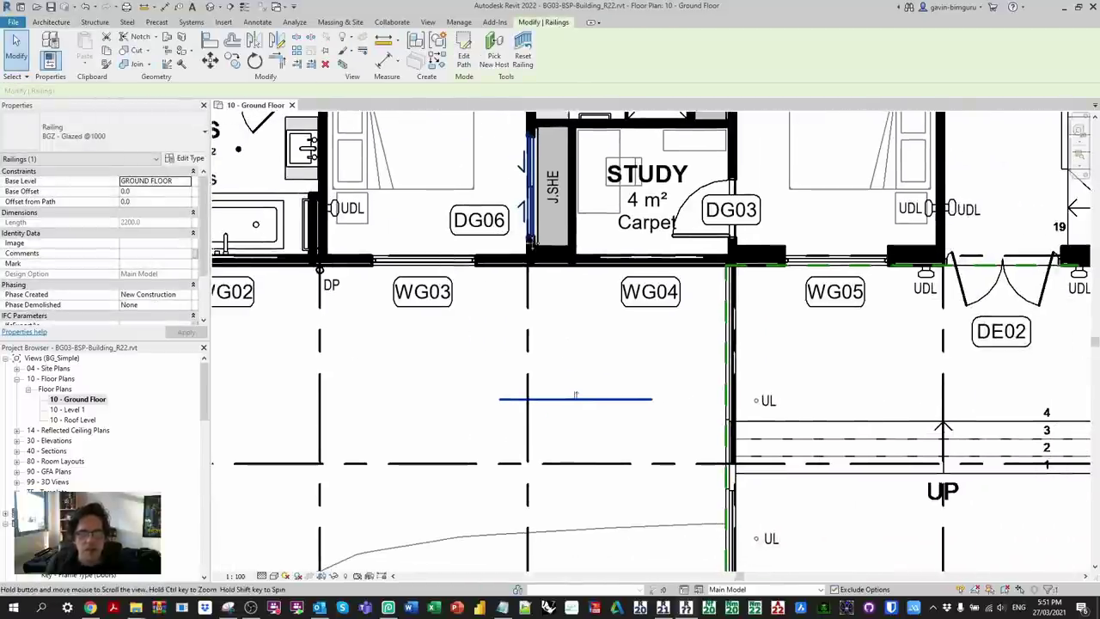
pyautogui.click(257, 22)
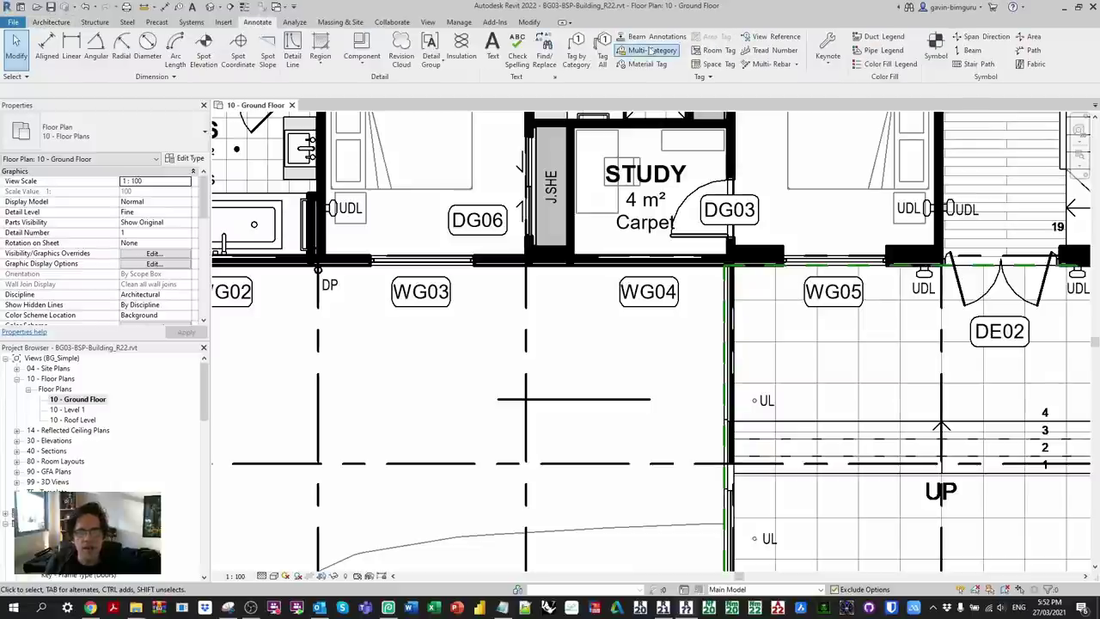
pyautogui.click(645, 50)
pyautogui.click(594, 484)
pyautogui.press('Escape')
pyautogui.moveTo(595, 487); pyautogui.dragTo(571, 440)
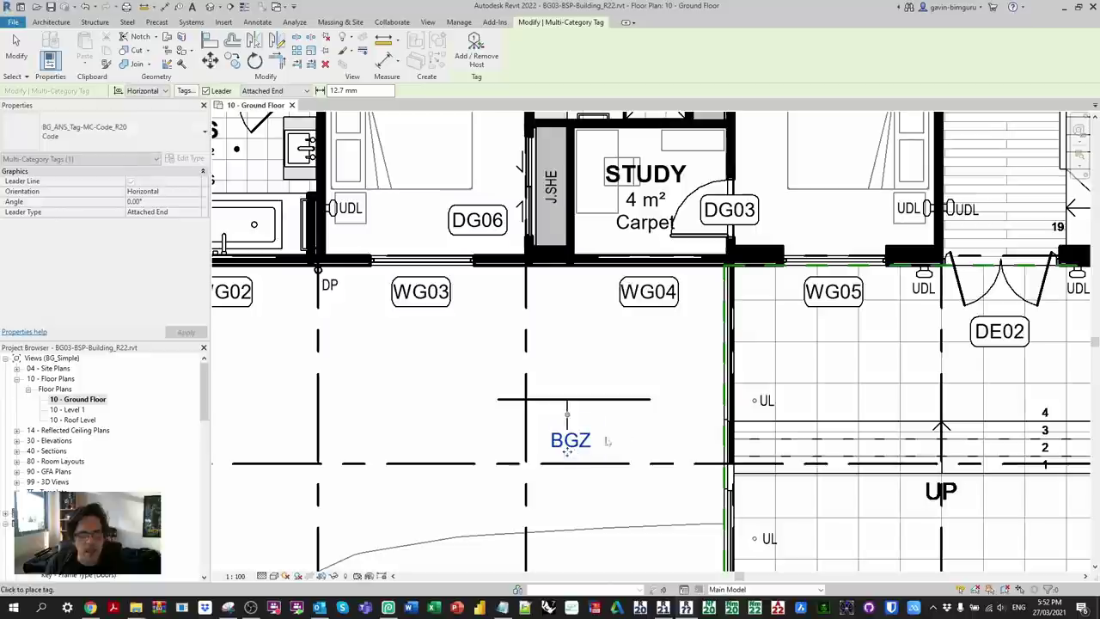
pyautogui.click(627, 435)
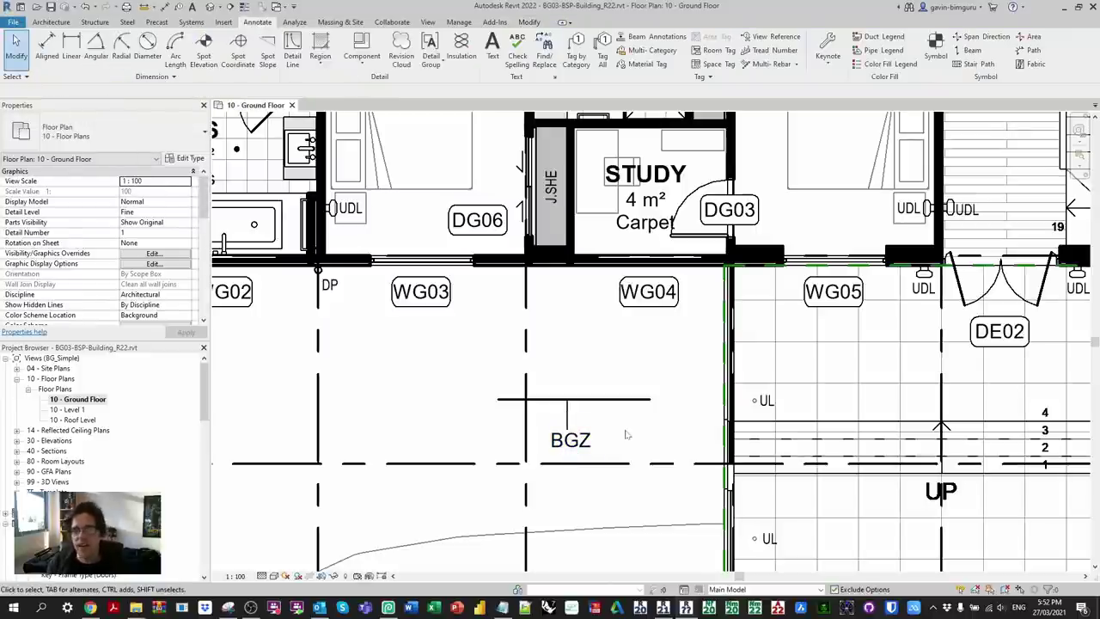
# Step: Draw a short, slightly slanted curtain wall of type WGZ - Glazing, 100mm in the open area beside the new railing
pyautogui.scroll(-3, 571, 350)
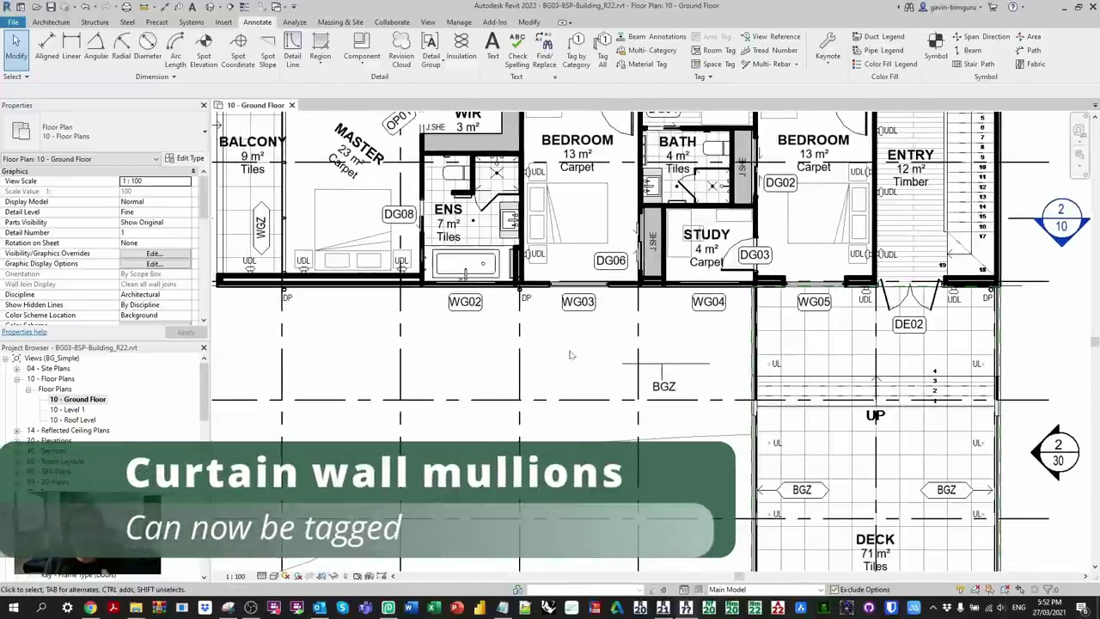
pyautogui.click(51, 21)
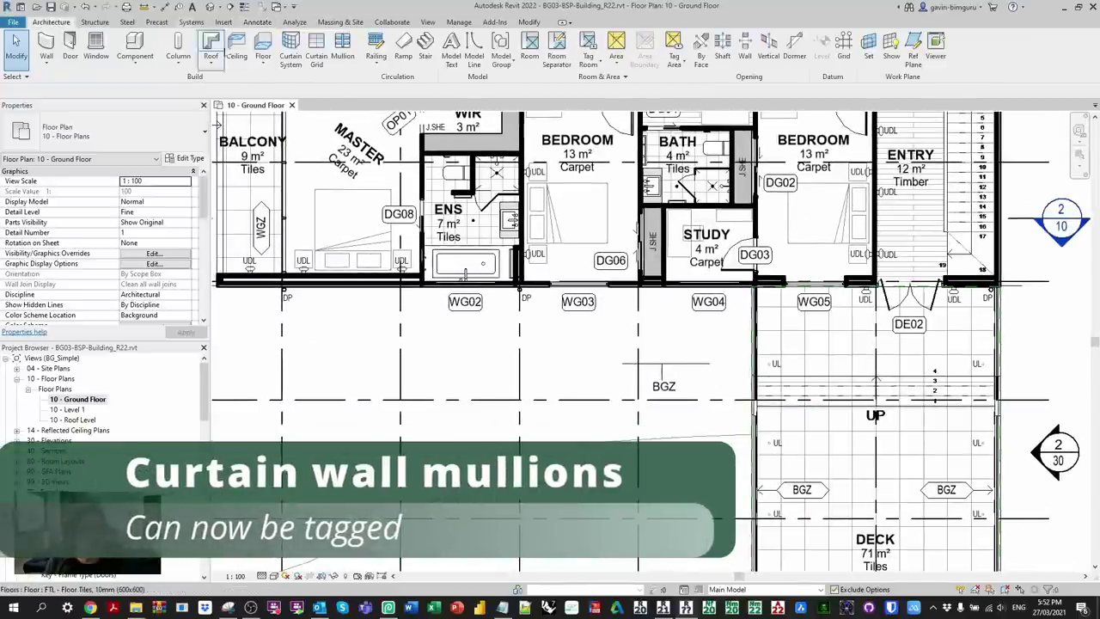
pyautogui.click(47, 43)
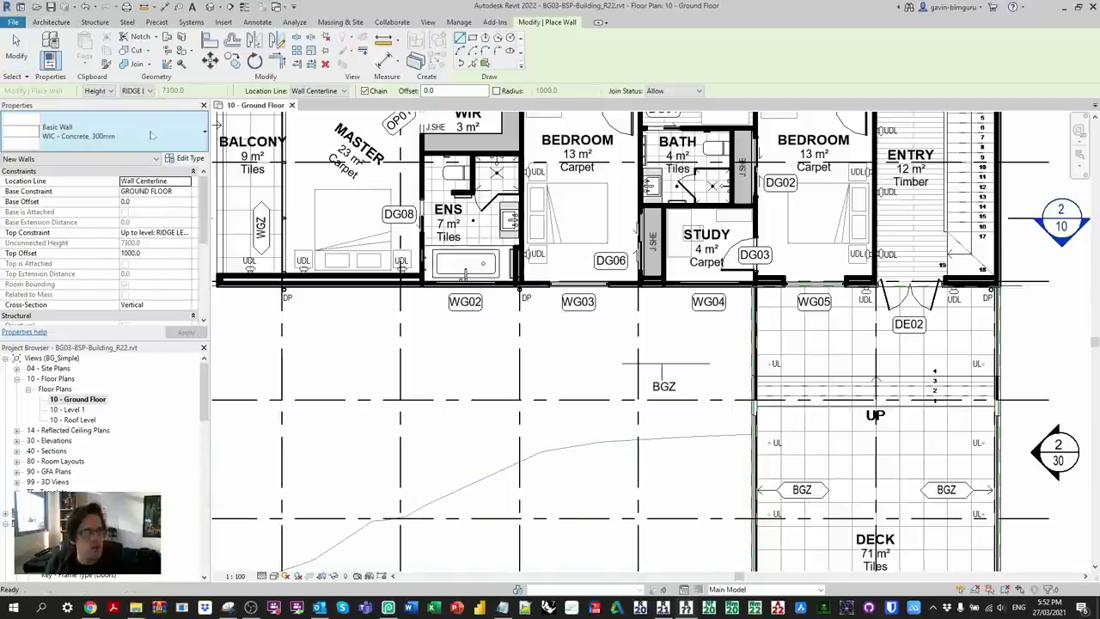
pyautogui.click(103, 131)
pyautogui.click(96, 307)
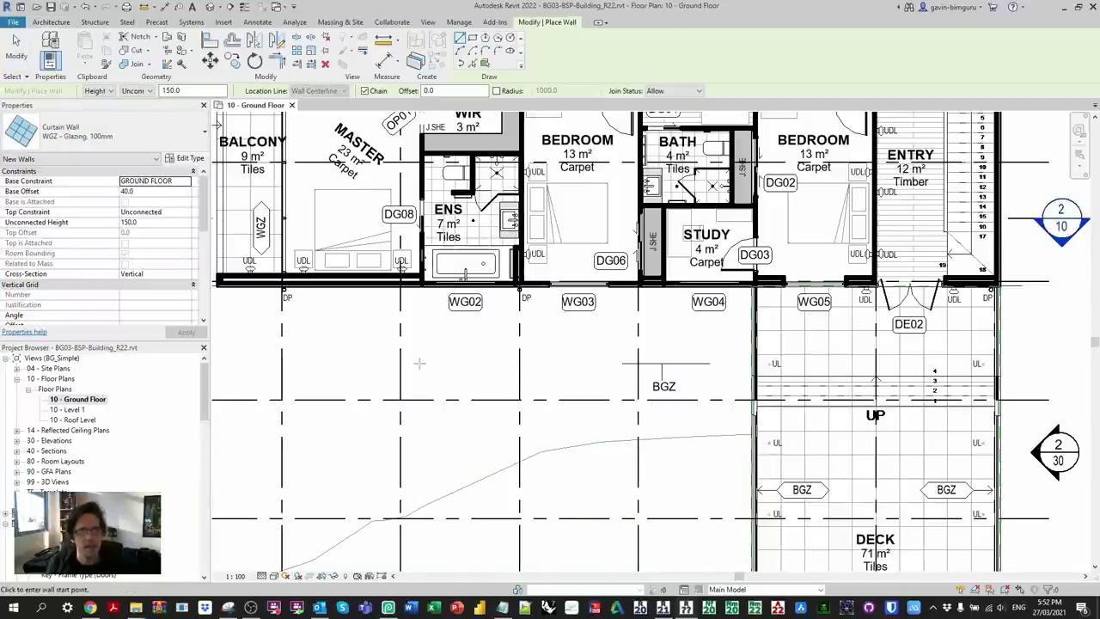
pyautogui.click(471, 373)
pyautogui.click(561, 378)
pyautogui.press('Escape')
pyautogui.press('Escape')
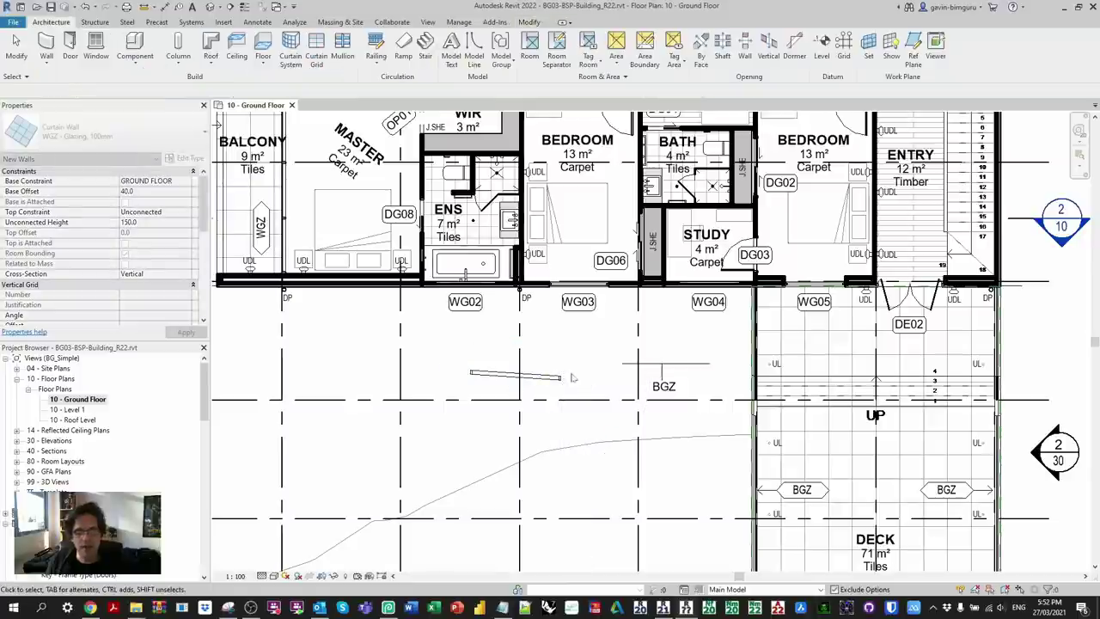
# Step: Create similar multi-category tags from the BGZ tag on the curtain wall's two end mullions and place them clear of the wall
pyautogui.scroll(2, 572, 374)
pyautogui.click(713, 395)
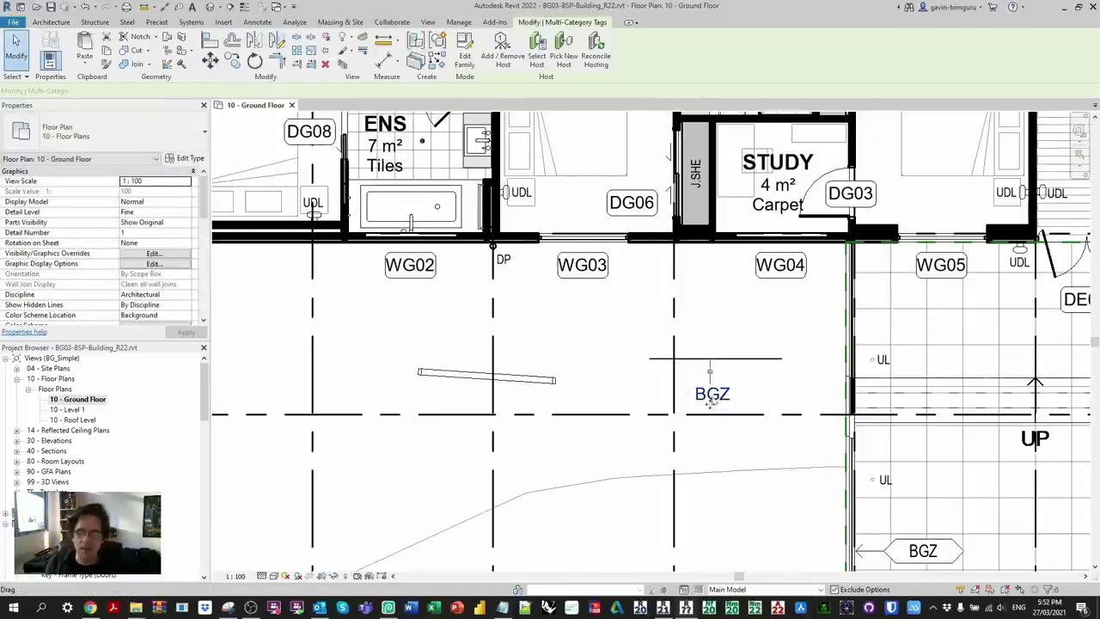
pyautogui.scroll(3, 715, 398)
pyautogui.press('c')
pyautogui.press('s')
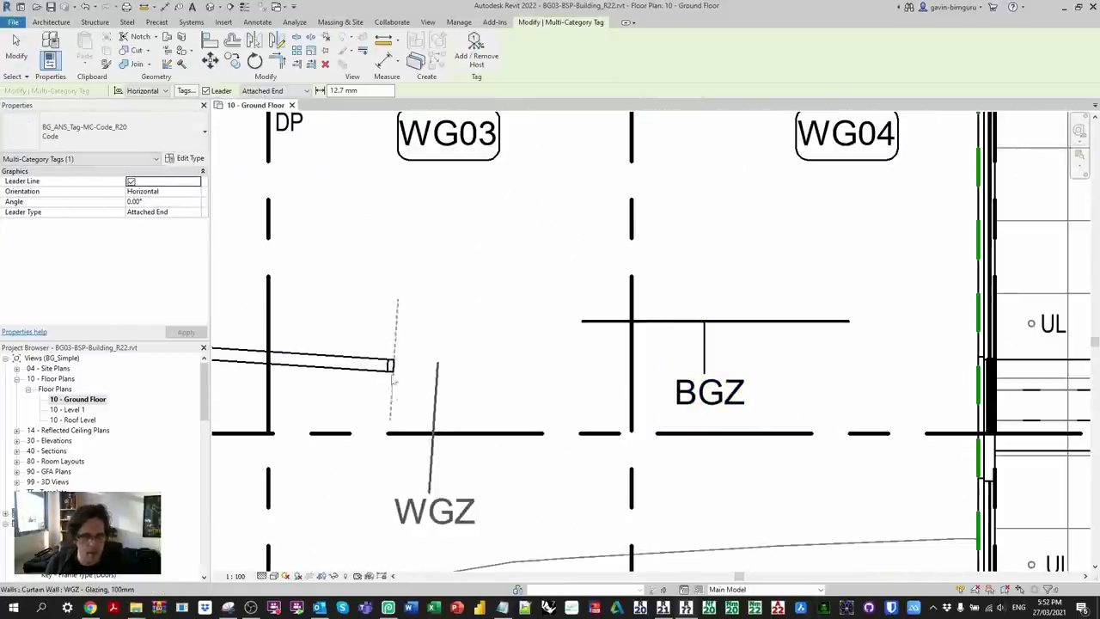
pyautogui.click(389, 365)
pyautogui.moveTo(461, 336); pyautogui.dragTo(745, 310, button='middle')
pyautogui.click(745, 311)
pyautogui.click(539, 317)
pyautogui.click(404, 327)
pyautogui.moveTo(477, 423); pyautogui.dragTo(274, 354)
pyautogui.click(274, 354)
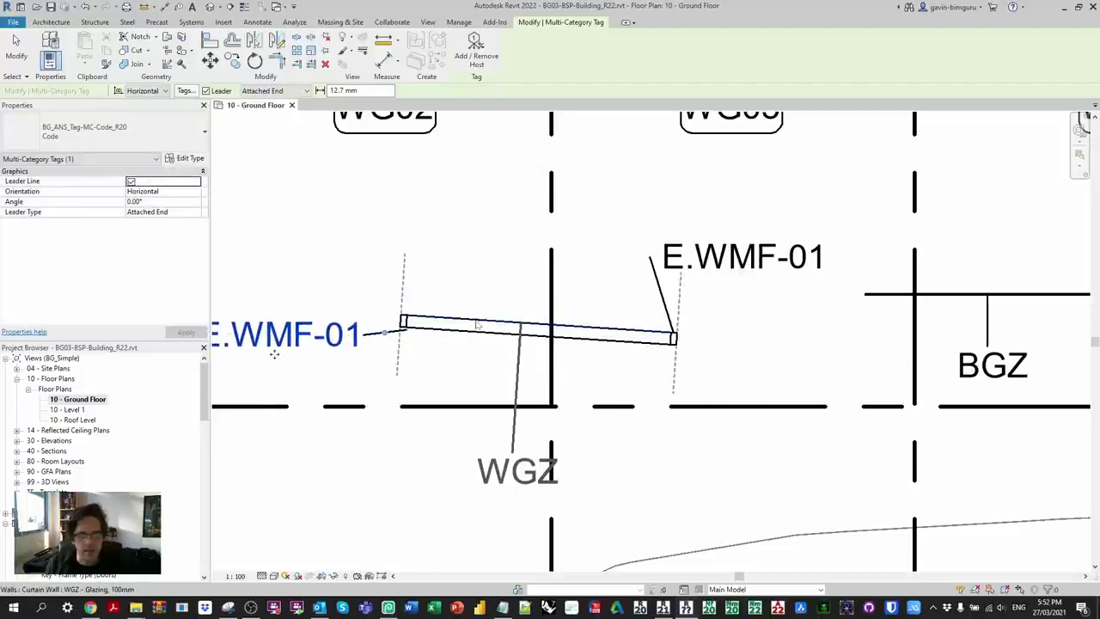
# Step: Tag the curtain wall itself with the multi-category tag and move the tag above the wall
pyautogui.press('Escape')
pyautogui.moveTo(512, 492); pyautogui.dragTo(496, 263)
pyautogui.scroll(-5, 496, 263)
pyautogui.press('Escape')
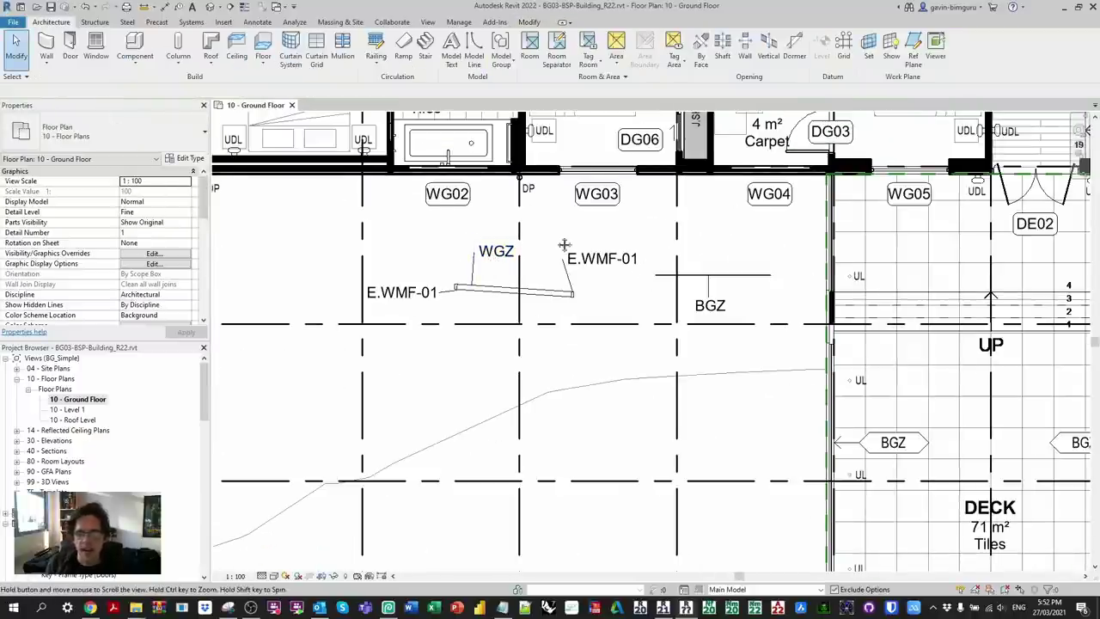
pyautogui.moveTo(520, 269); pyautogui.dragTo(513, 293, button='middle')
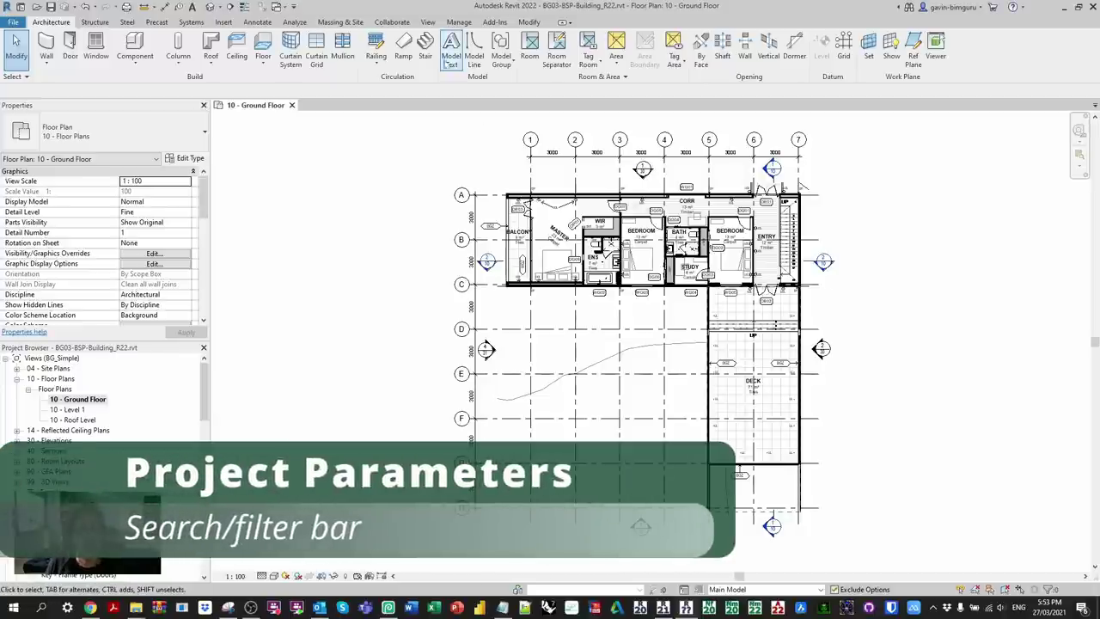
# Step: Search the project parameters by name for dim_ and for Ifc, enlarge the dialog and close it
pyautogui.click(458, 22)
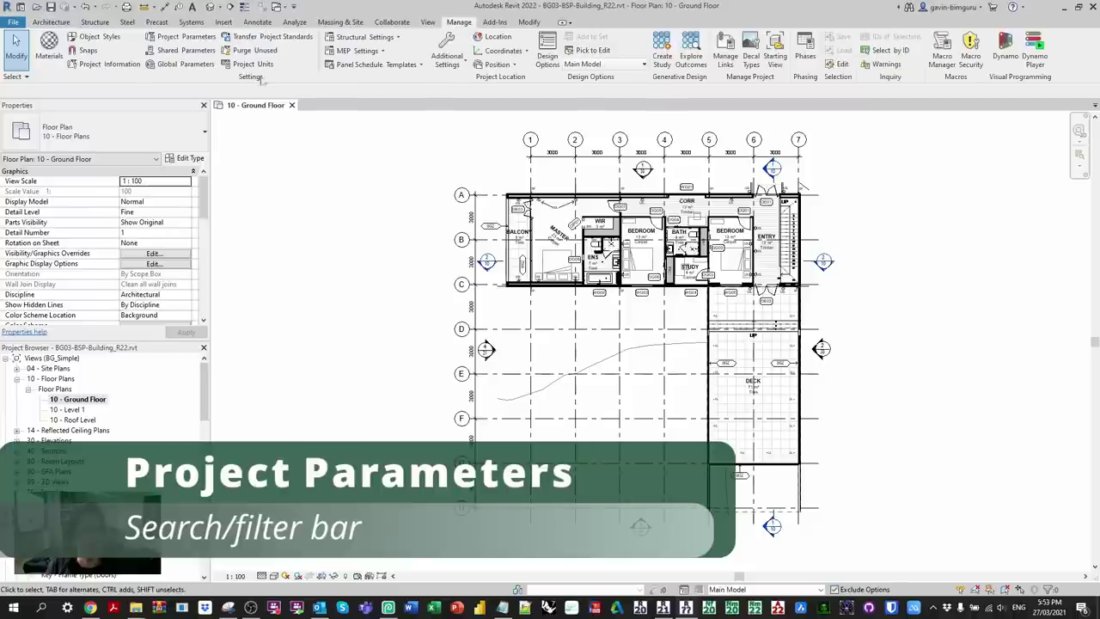
pyautogui.click(183, 37)
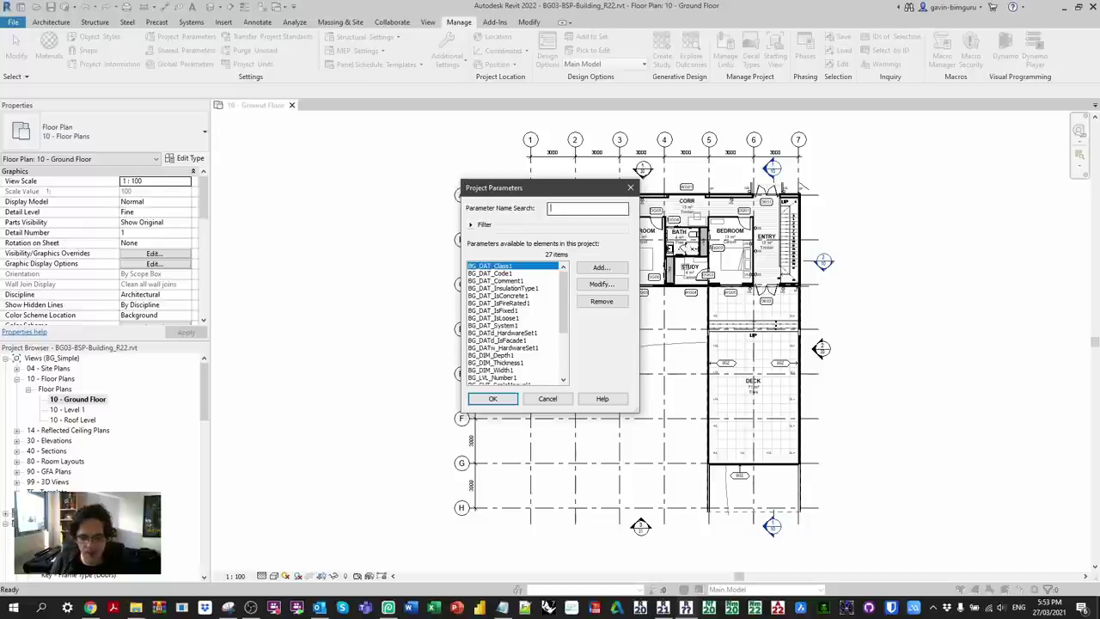
pyautogui.write('dim_')
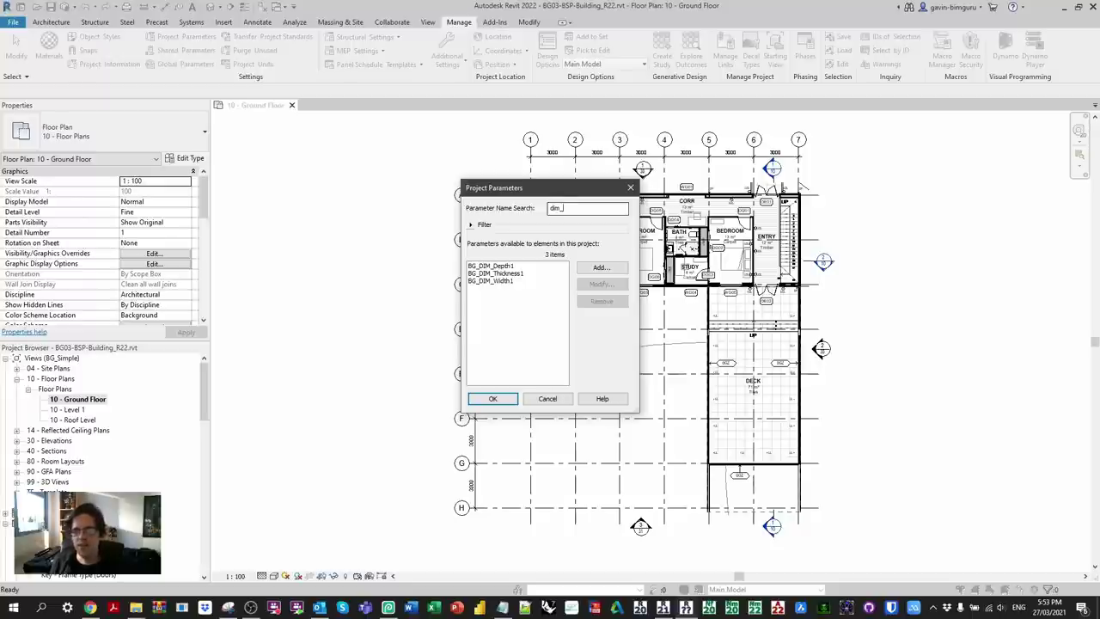
pyautogui.press('BackSpace')
pyautogui.press('BackSpace')
pyautogui.press('BackSpace')
pyautogui.press('BackSpace')
pyautogui.write('Ifc')
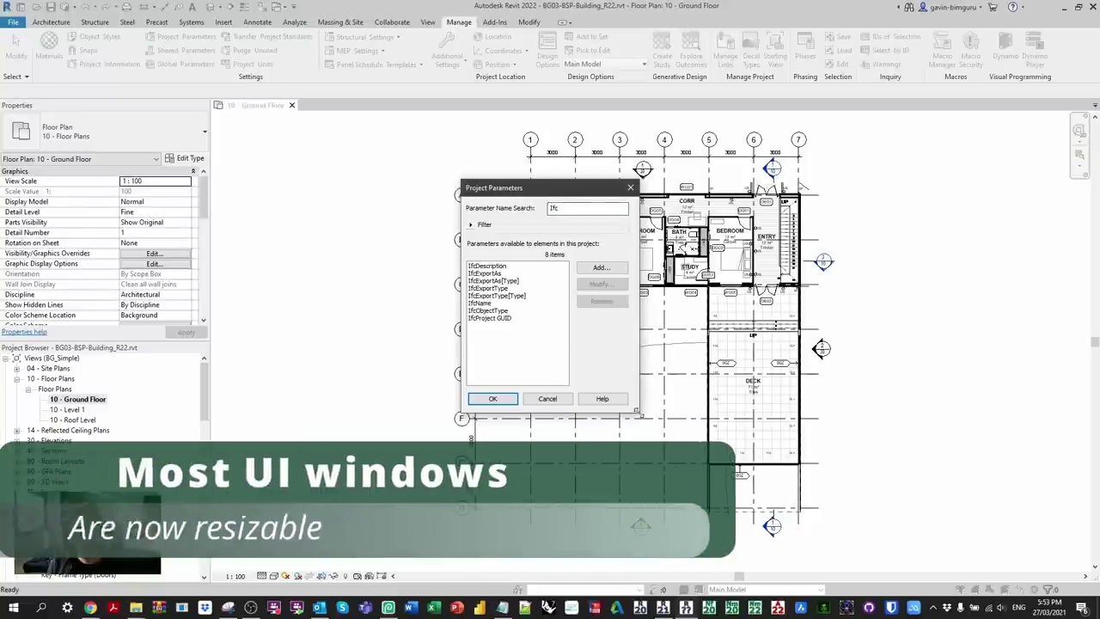
pyautogui.moveTo(635, 411); pyautogui.dragTo(681, 465)
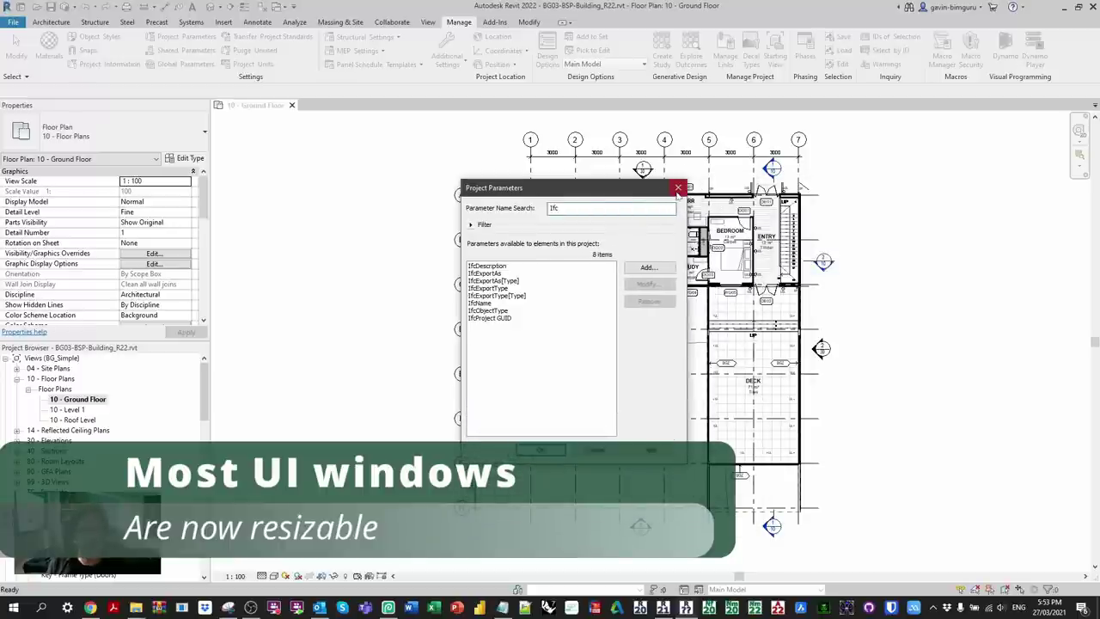
pyautogui.click(670, 187)
# Step: Try to shrink the Purge Unused dialog, expand the unused construction types, and cancel without purging
pyautogui.click(249, 50)
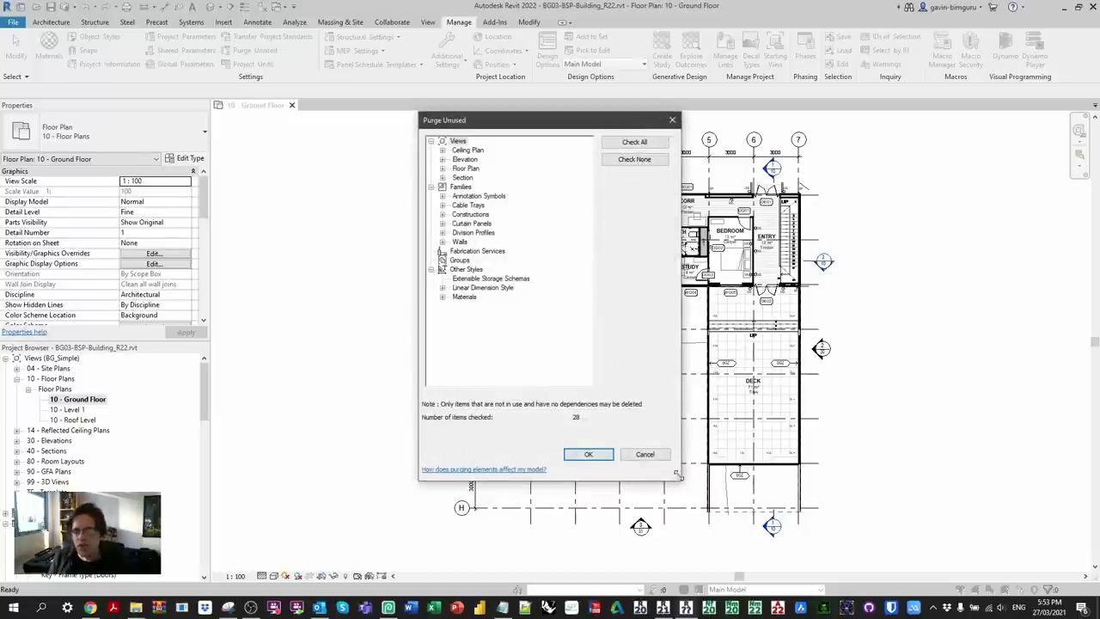
pyautogui.moveTo(674, 473); pyautogui.dragTo(548, 318)
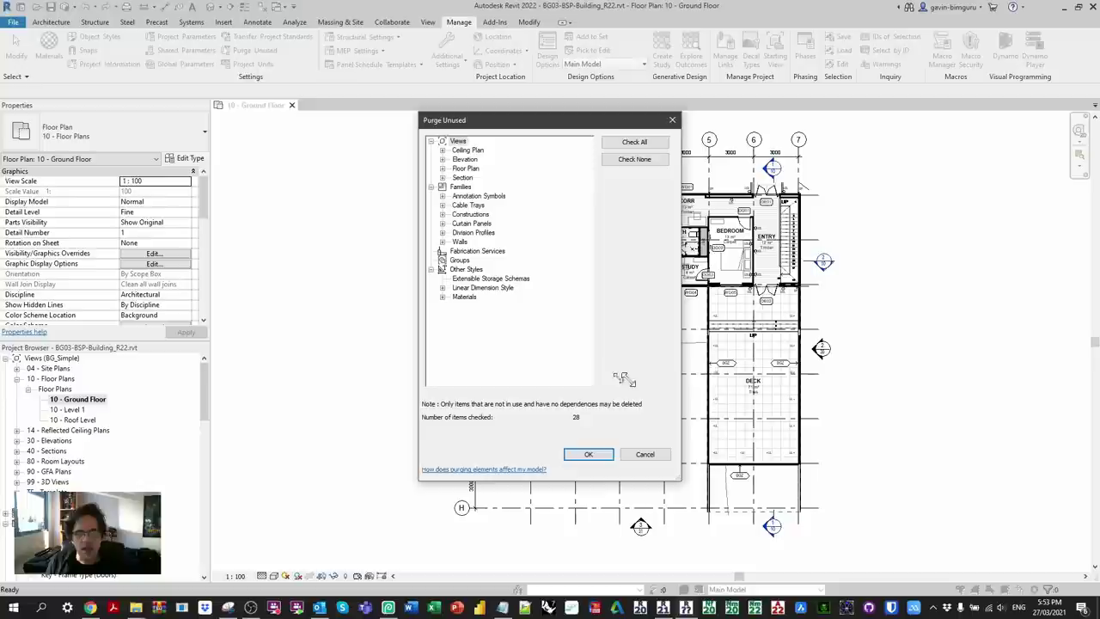
pyautogui.click(443, 214)
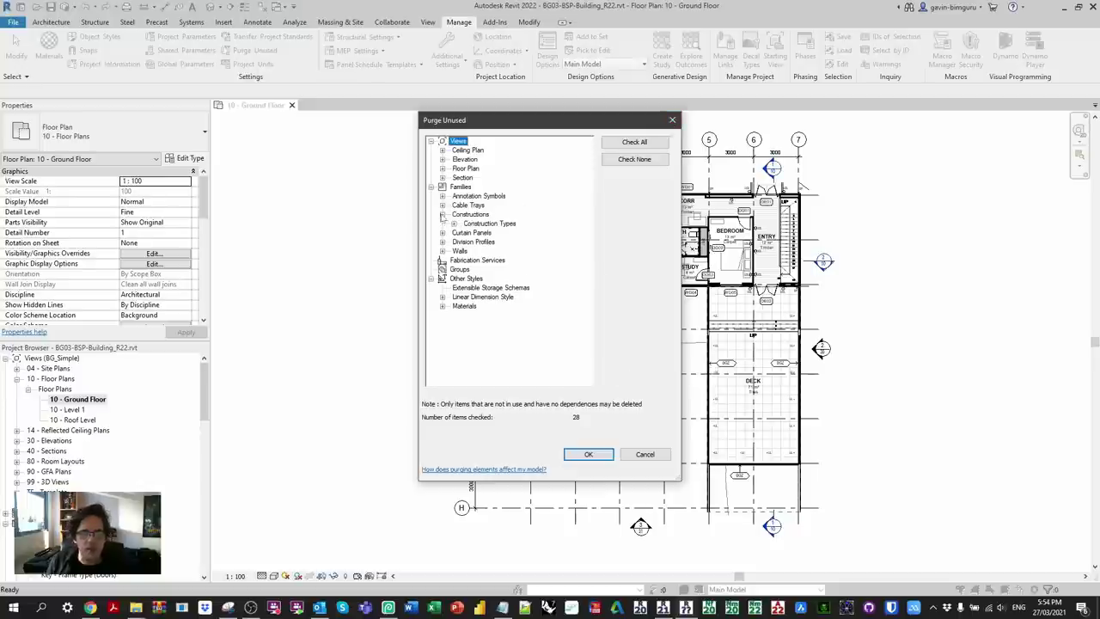
pyautogui.click(454, 224)
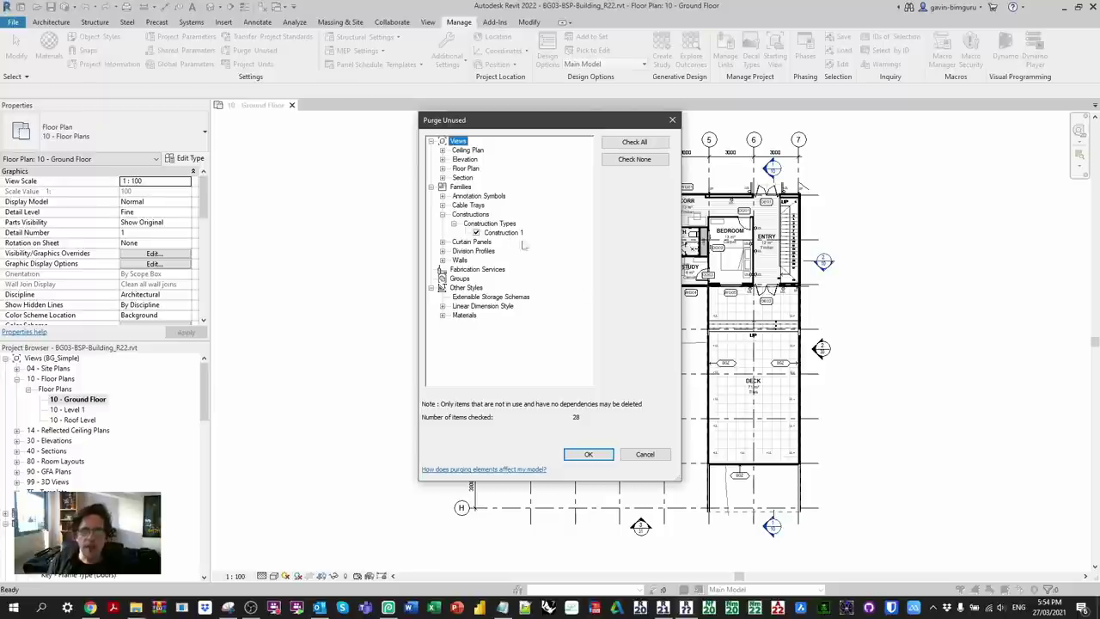
pyautogui.click(650, 456)
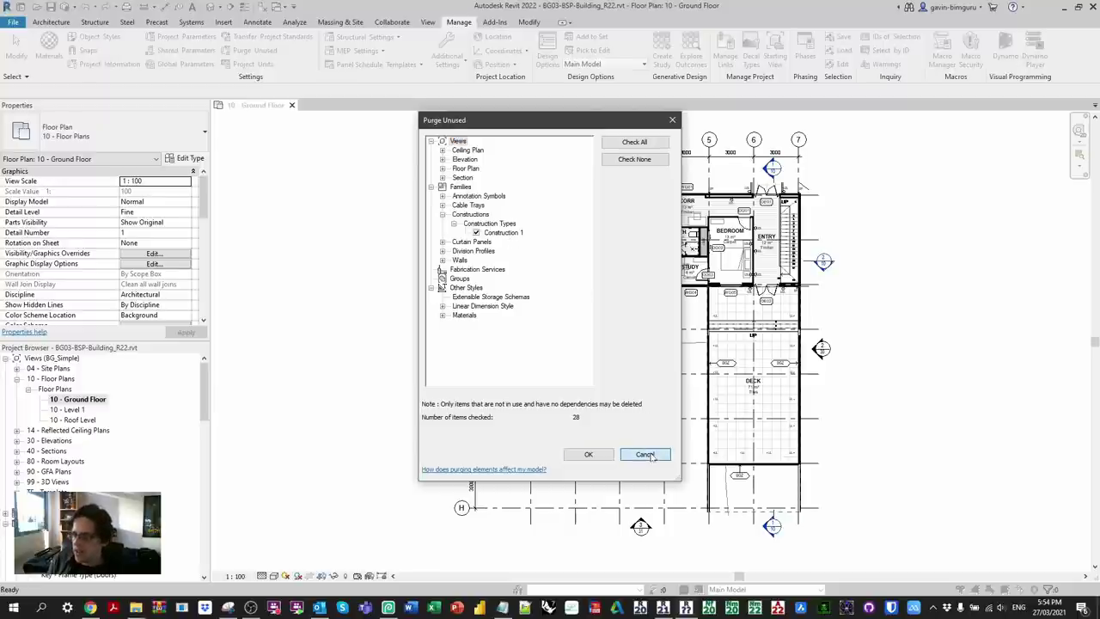
pyautogui.click(650, 455)
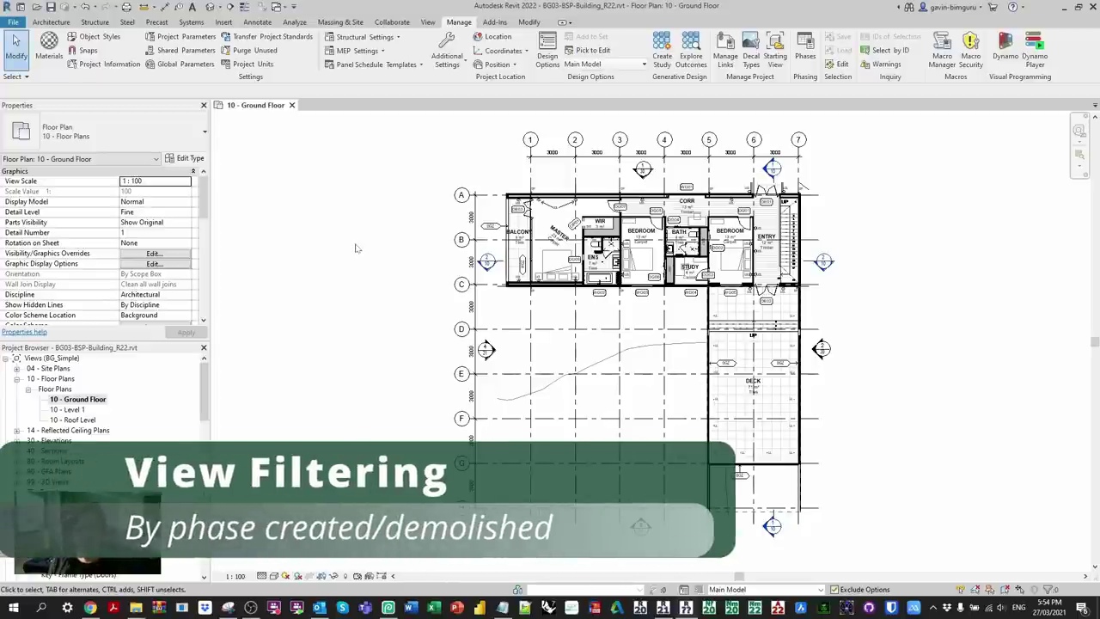
# Step: Draw a horizontal WIC - Concrete, 300mm wall about 3700 mm long between grids C and D, below window WG02
pyautogui.scroll(5, 566, 317)
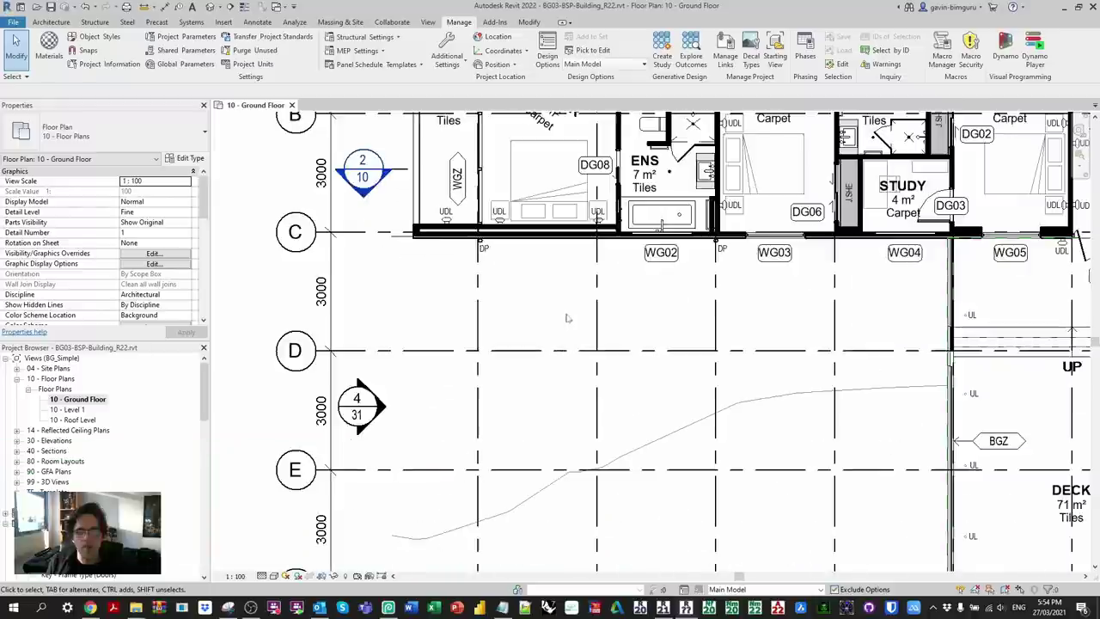
pyautogui.moveTo(566, 317); pyautogui.dragTo(526, 318, button='middle')
pyautogui.press('w')
pyautogui.press('a')
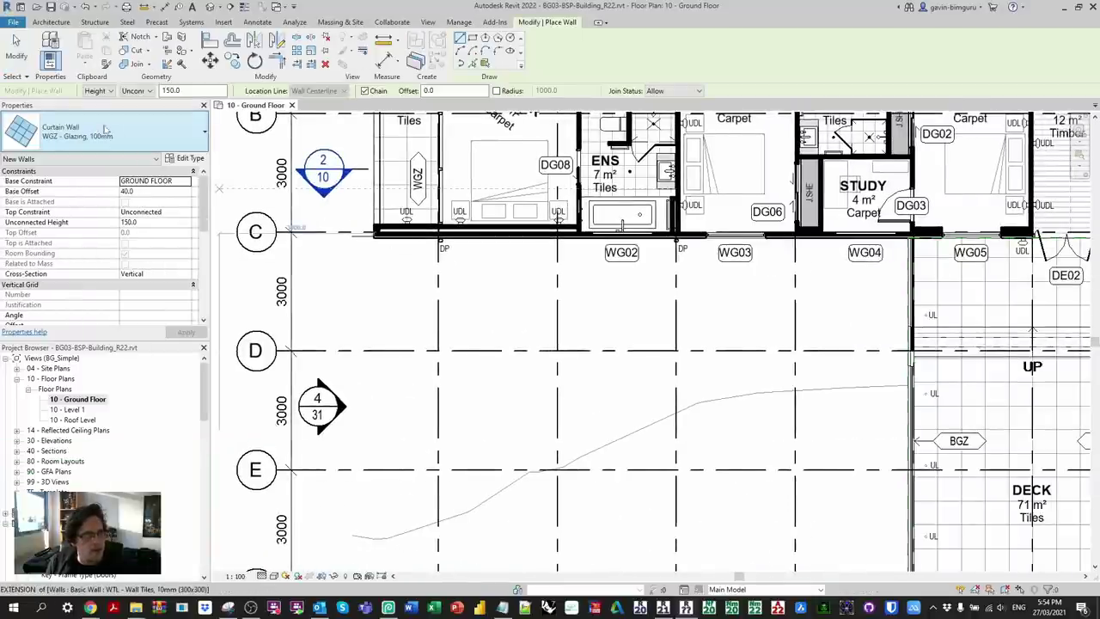
pyautogui.click(105, 129)
pyautogui.click(95, 273)
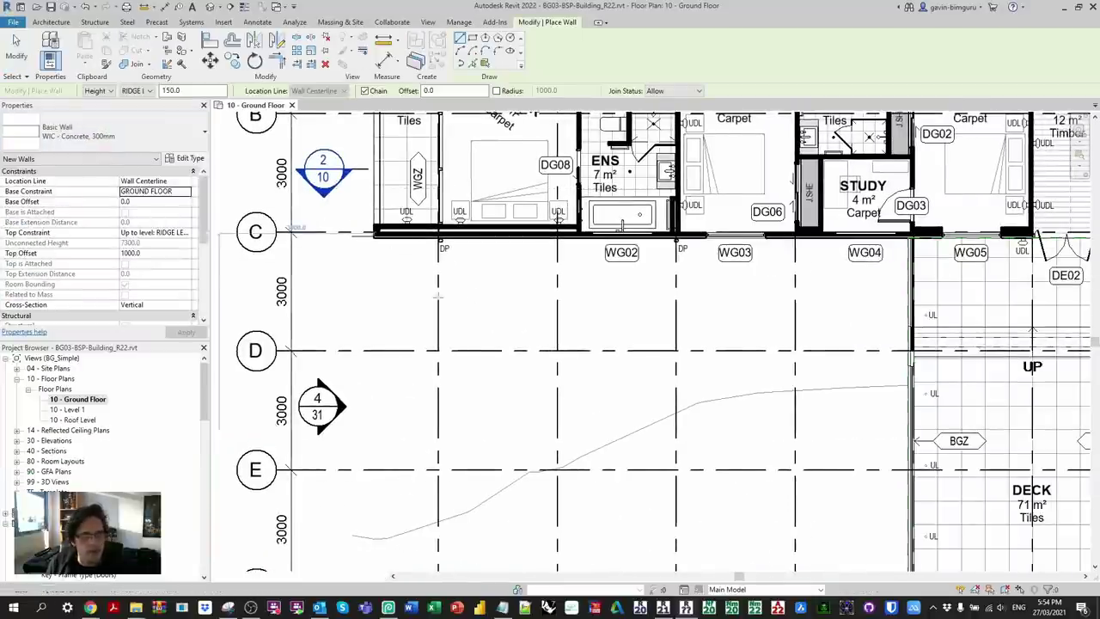
pyautogui.click(479, 317)
pyautogui.click(628, 317)
pyautogui.press('Escape')
pyautogui.press('Escape')
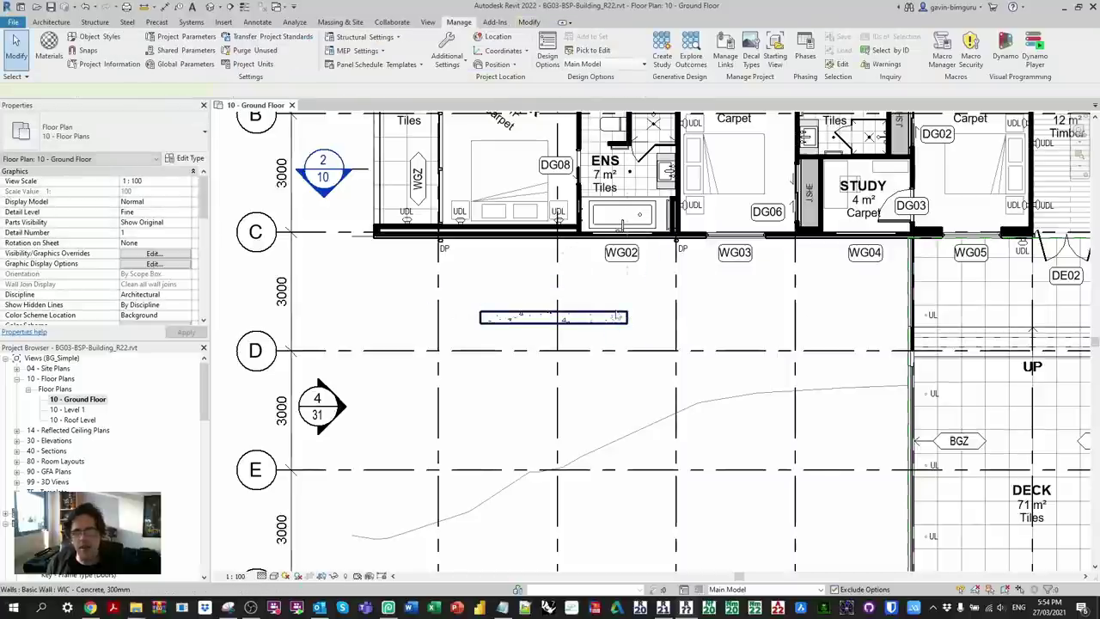
# Step: Set the new concrete wall's Phase Created to Existing
pyautogui.click(616, 316)
pyautogui.scroll(-5, 178, 296)
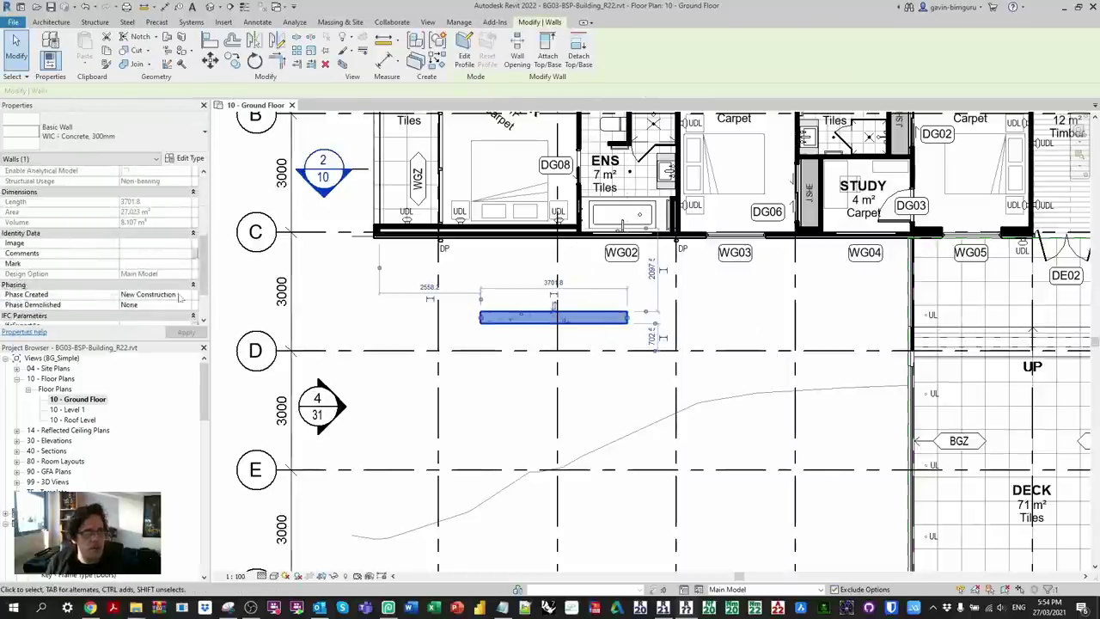
pyautogui.scroll(-2, 179, 296)
pyautogui.click(186, 243)
pyautogui.click(182, 257)
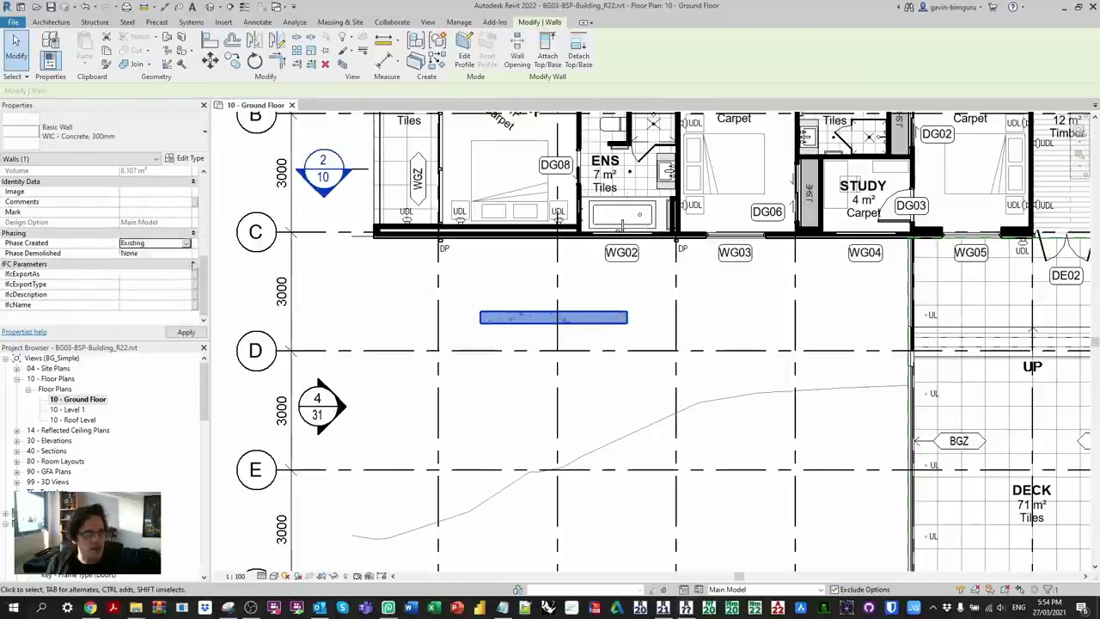
pyautogui.click(384, 305)
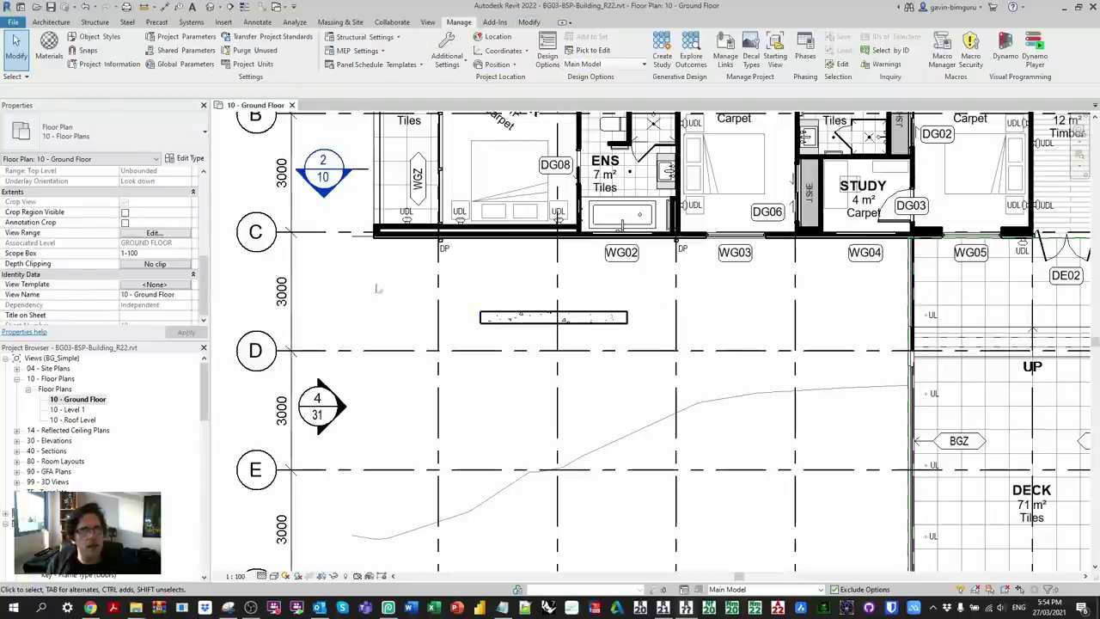
# Step: Create a view filter named Created on existing and assign it to the Walls category
pyautogui.click(427, 21)
pyautogui.click(118, 45)
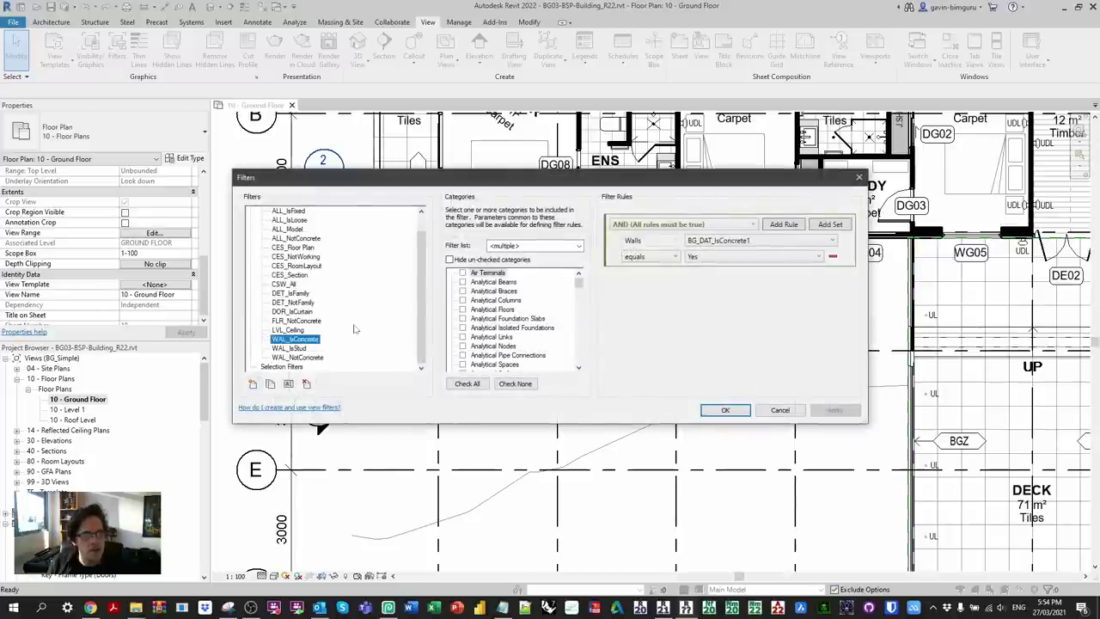
pyautogui.scroll(1, 352, 340)
pyautogui.click(252, 384)
pyautogui.write('Created on existing')
pyautogui.press('Return')
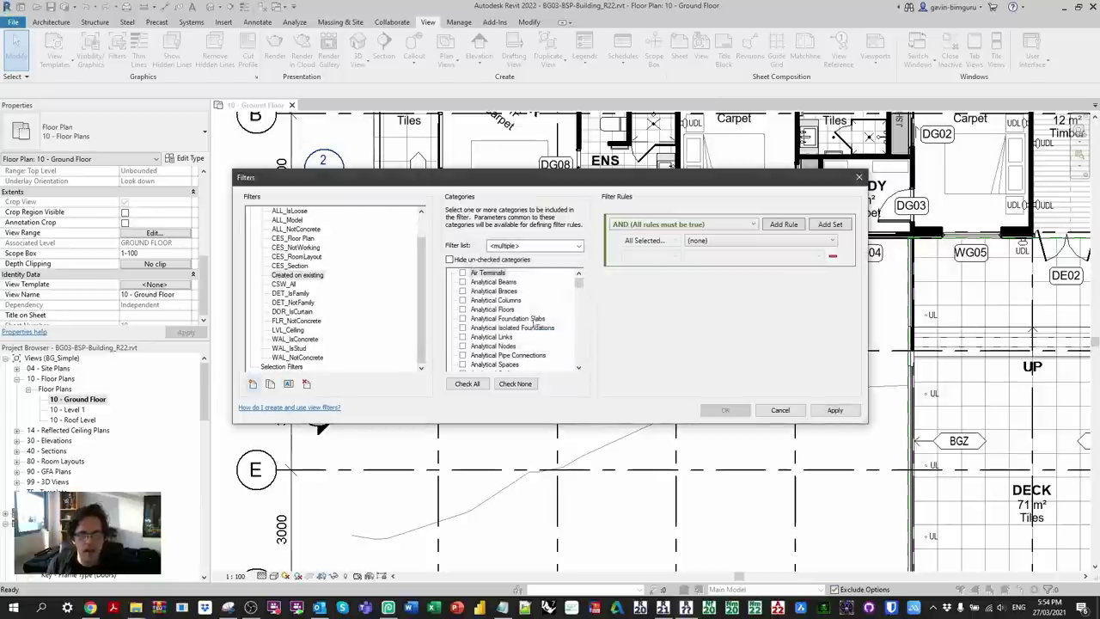
pyautogui.scroll(-15, 478, 345)
pyautogui.click(478, 346)
pyautogui.click(464, 346)
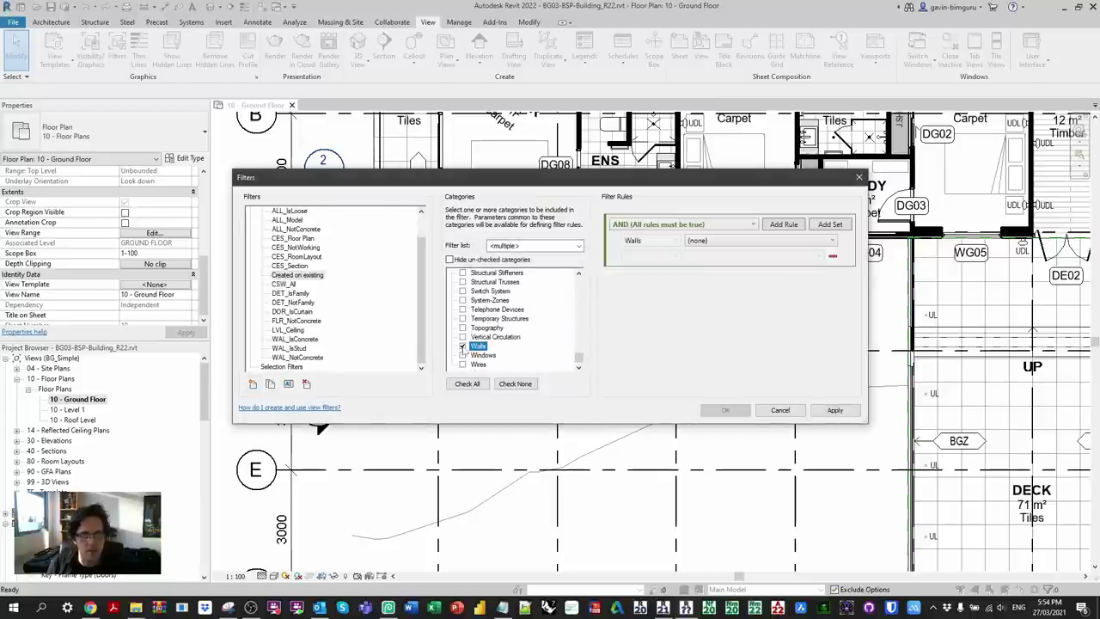
# Step: Define the filter rule as Phase Created equals Existing and save the filter
pyautogui.click(718, 241)
pyautogui.scroll(-9, 794, 402)
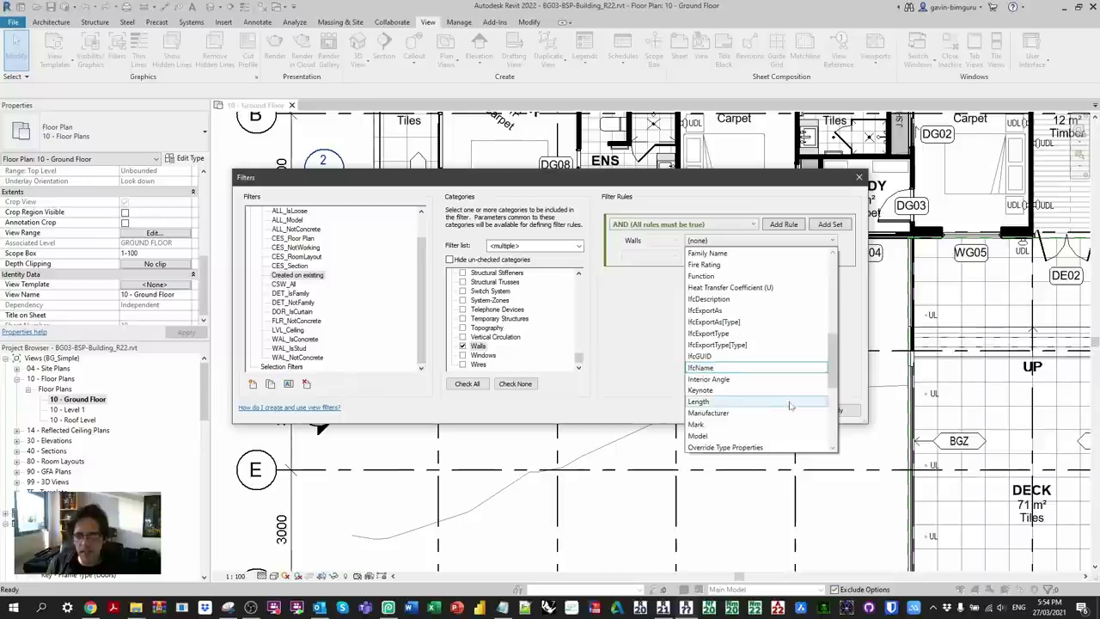
pyautogui.scroll(-1, 794, 402)
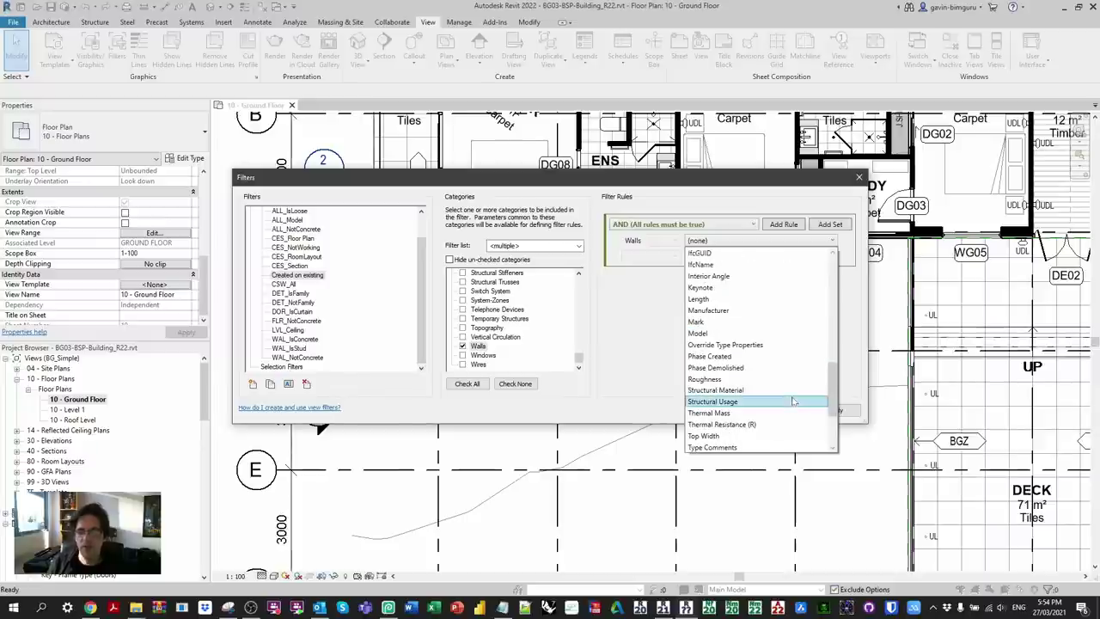
pyautogui.click(750, 358)
pyautogui.click(658, 256)
pyautogui.click(679, 268)
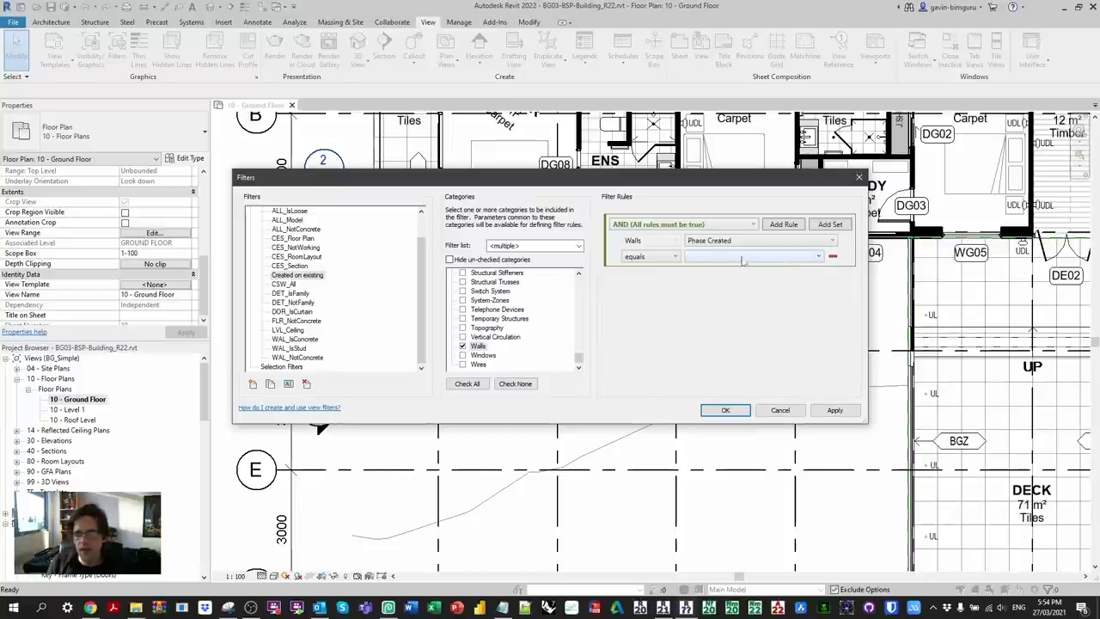
pyautogui.click(743, 258)
pyautogui.click(731, 277)
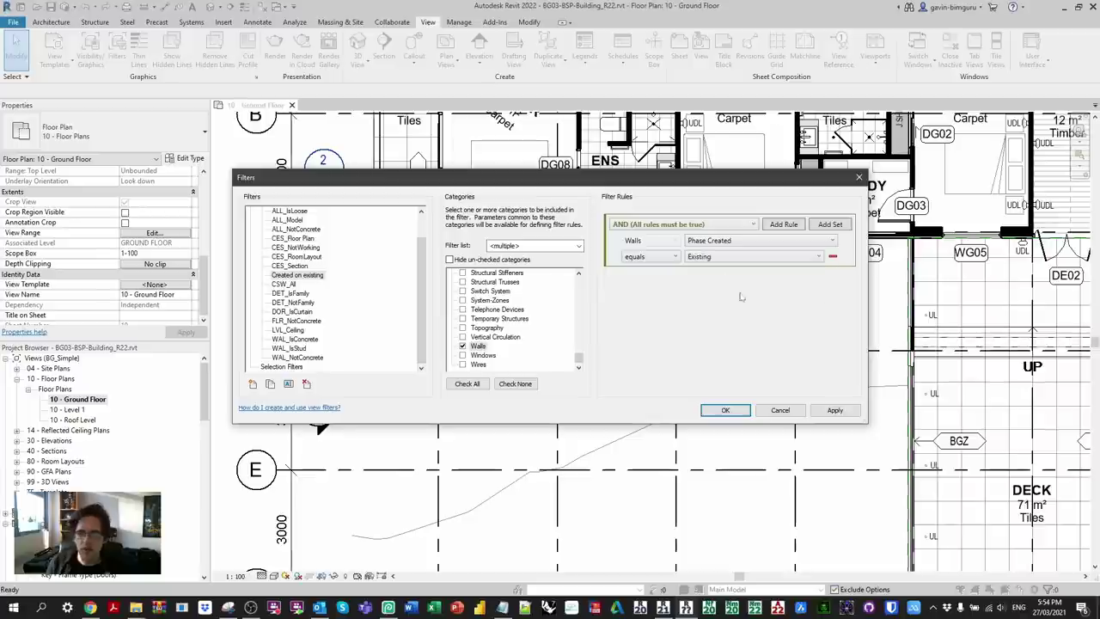
pyautogui.click(726, 410)
# Step: Add the Created on existing filter to the ground floor plan's graphic overrides and set it to halftone
pyautogui.press('v')
pyautogui.press('g')
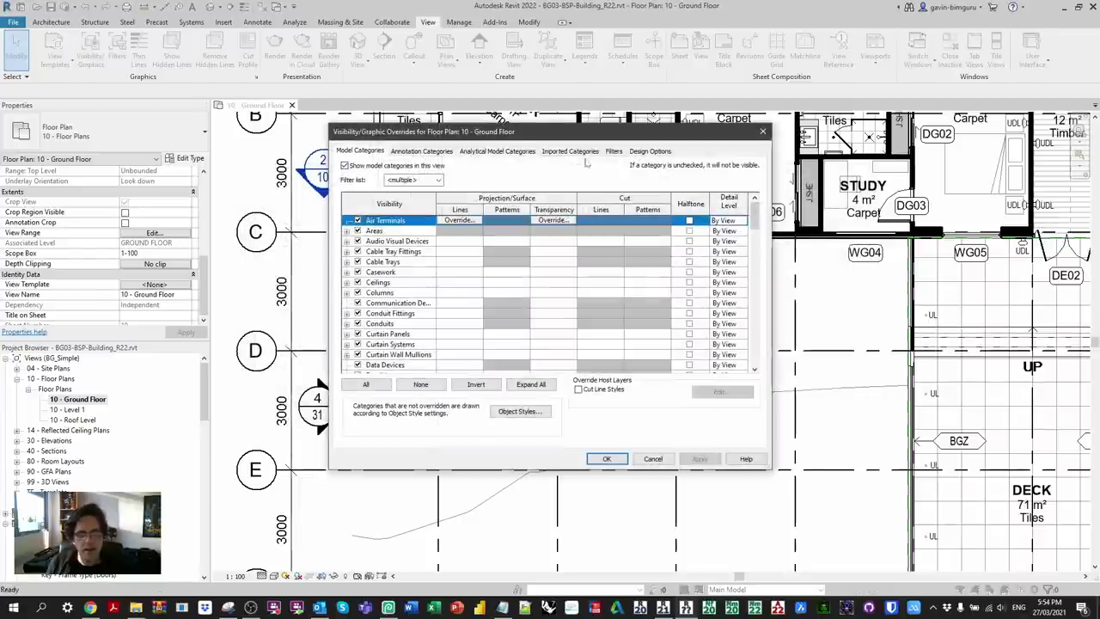
pyautogui.click(614, 151)
pyautogui.click(383, 367)
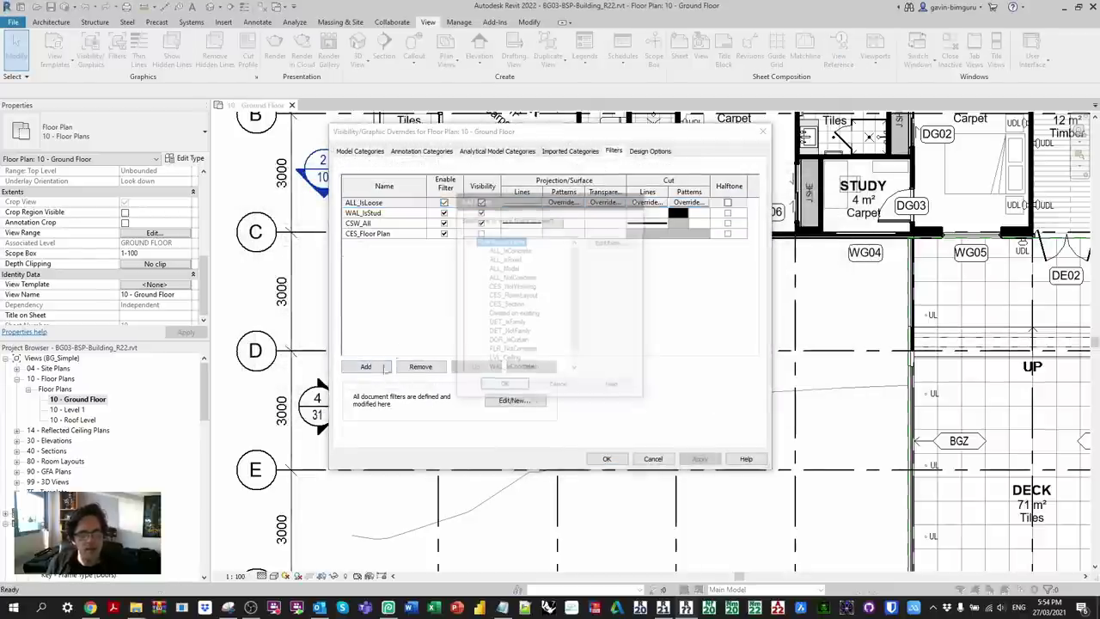
pyautogui.scroll(-1, 525, 310)
pyautogui.click(513, 294)
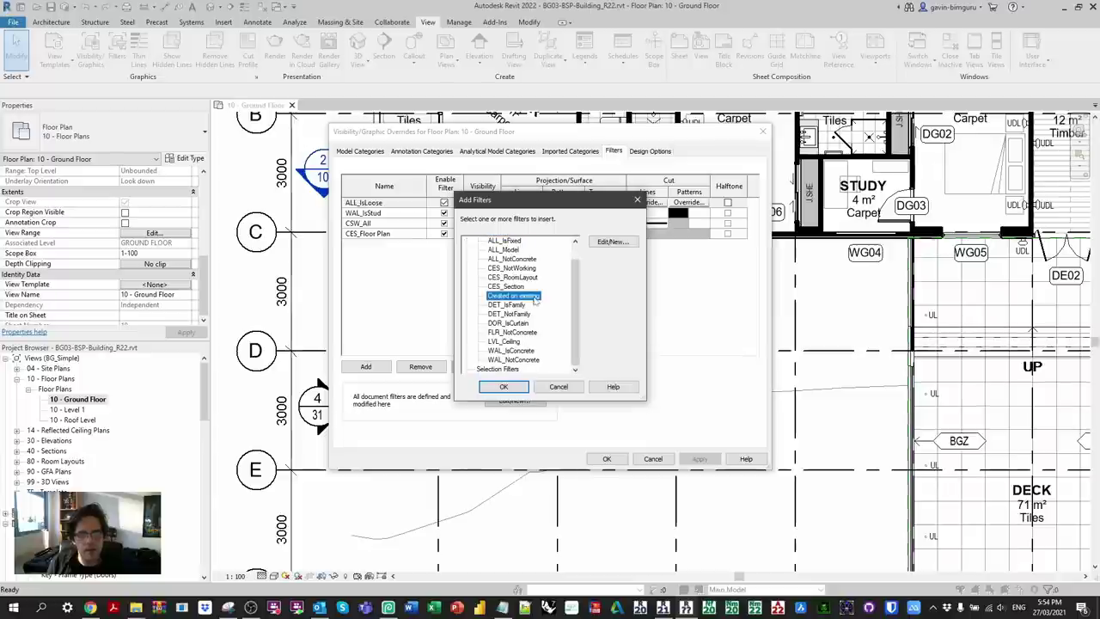
pyautogui.click(504, 388)
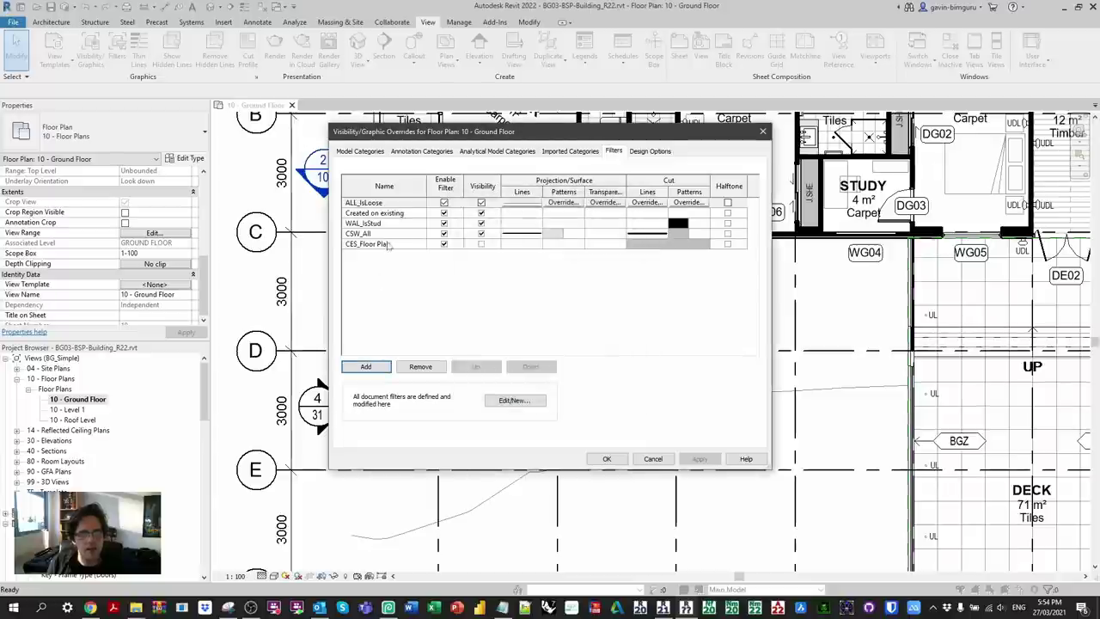
pyautogui.click(729, 213)
pyautogui.press('Return')
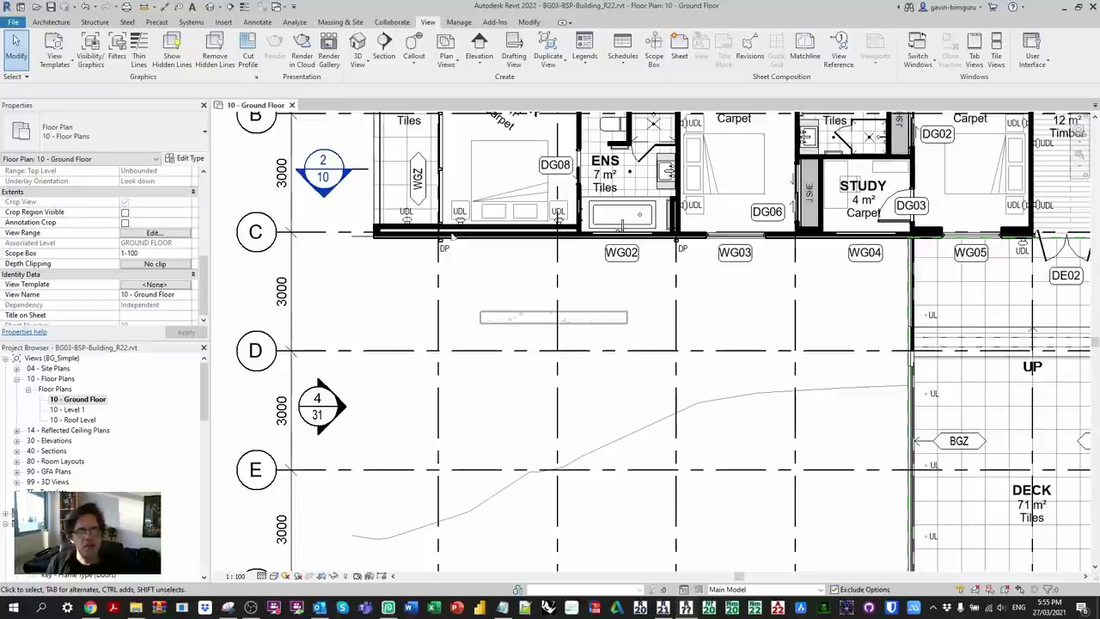
# Step: Change the Created on existing filter's rule to Phase Created is less than New Construction
pyautogui.click(117, 56)
pyautogui.click(364, 339)
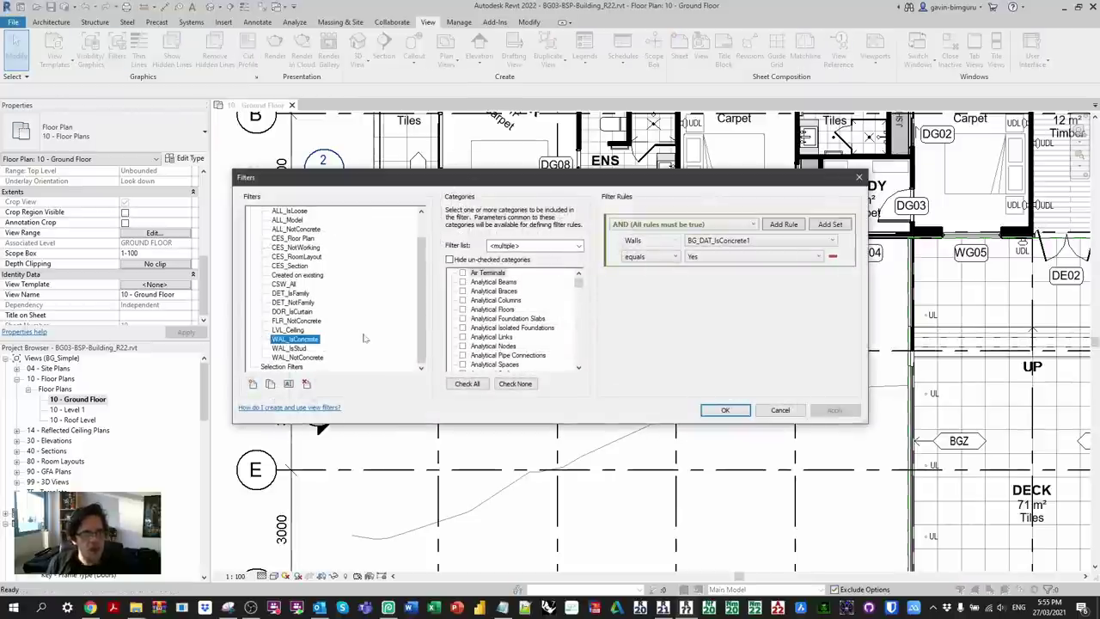
pyautogui.click(296, 275)
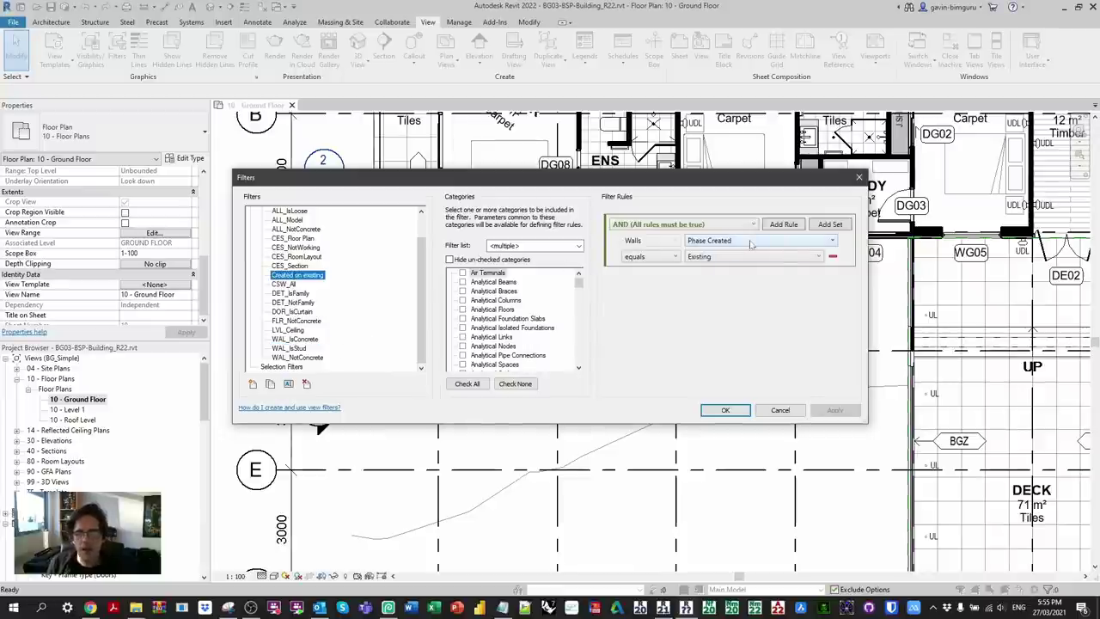
pyautogui.click(675, 257)
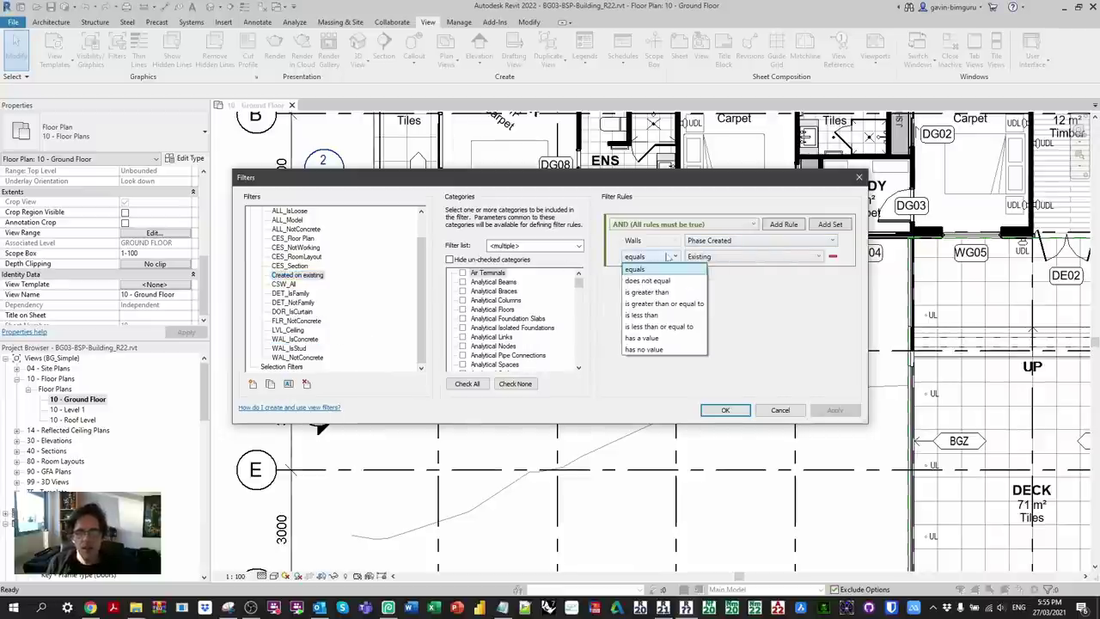
pyautogui.click(657, 302)
pyautogui.click(713, 259)
pyautogui.click(713, 295)
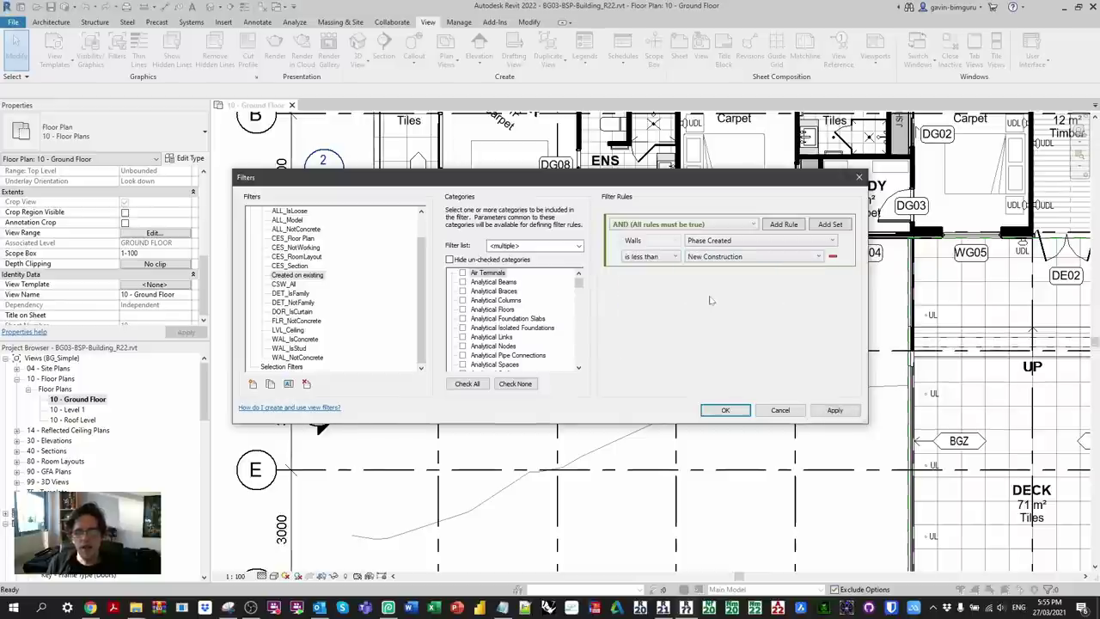
pyautogui.click(734, 411)
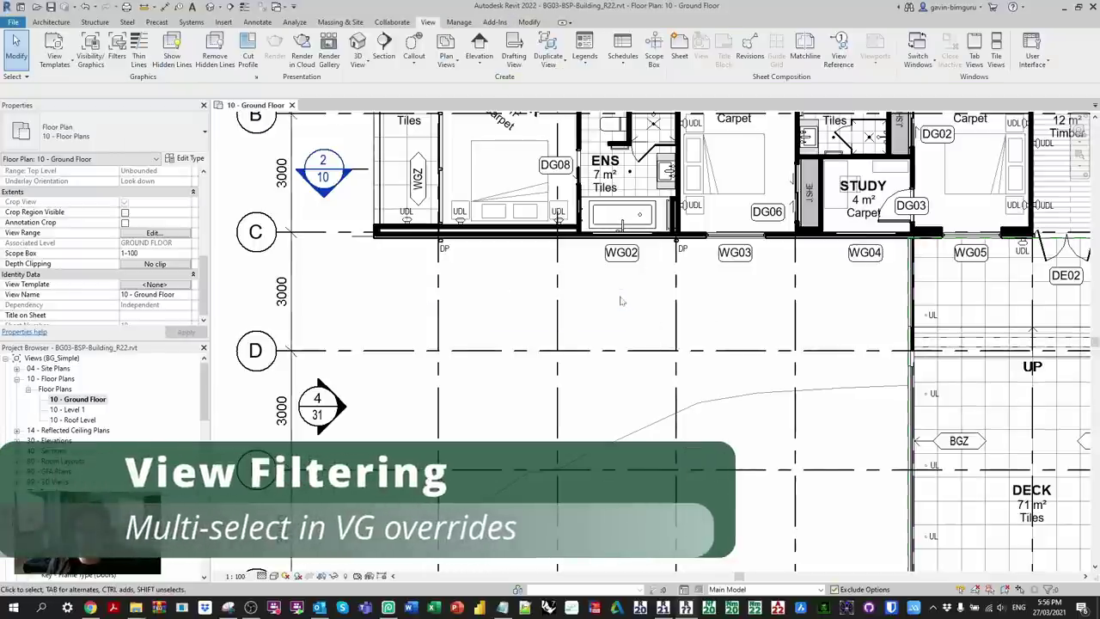
# Step: Select the Created on existing, WAL_IsStud and CSW_All filters together in the ground floor plan's graphic overrides
pyautogui.press('v')
pyautogui.press('g')
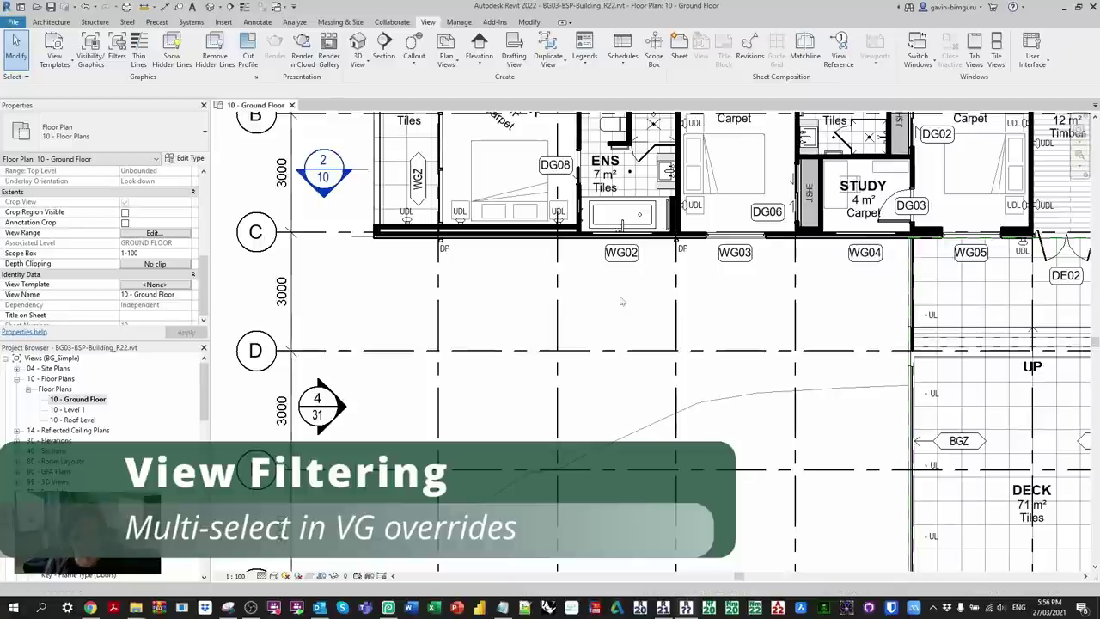
pyautogui.click(614, 152)
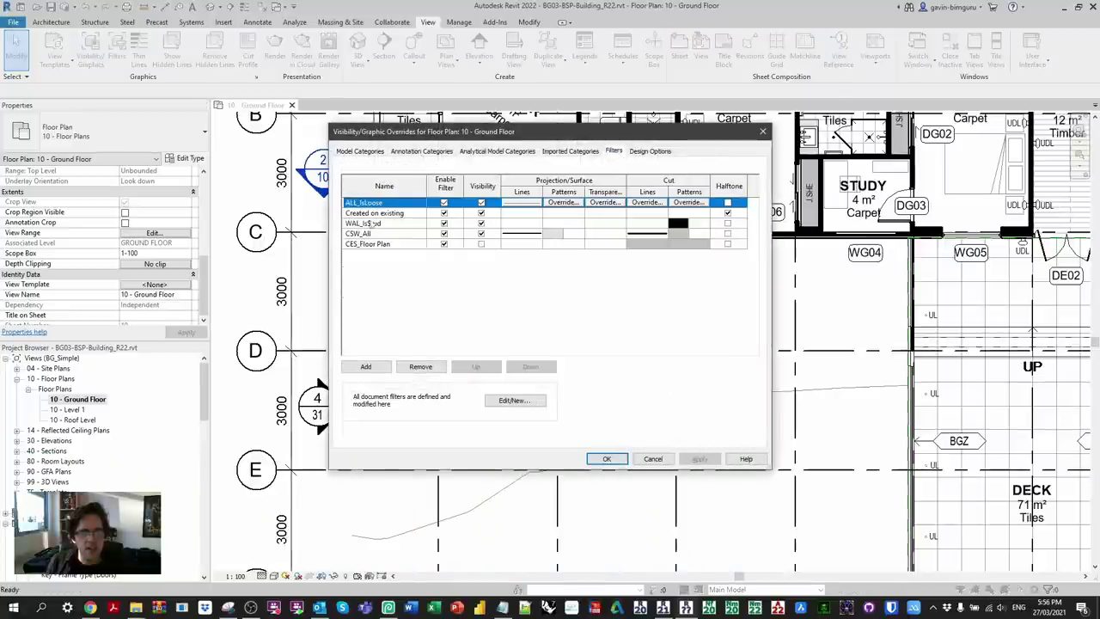
pyautogui.click(384, 214)
pyautogui.keyDown('ctrl'); pyautogui.click(384, 224); pyautogui.keyUp('ctrl')
pyautogui.keyDown('ctrl'); pyautogui.click(383, 234); pyautogui.keyUp('ctrl')
pyautogui.keyDown('ctrl'); pyautogui.click(385, 245); pyautogui.keyUp('ctrl')
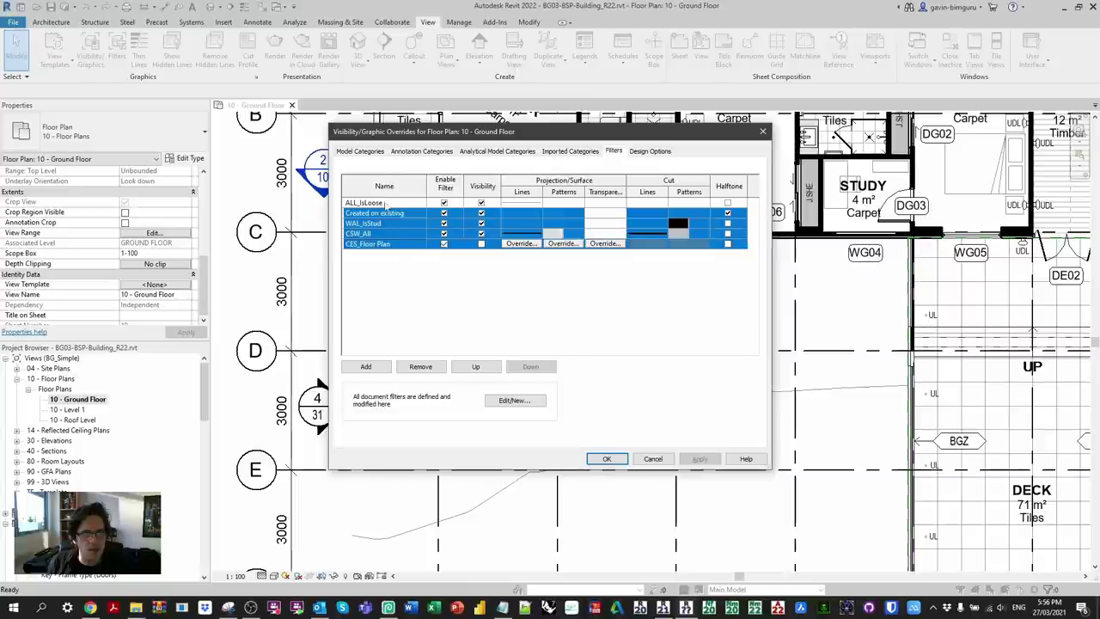
pyautogui.keyDown('ctrl'); pyautogui.click(387, 203); pyautogui.keyUp('ctrl')
pyautogui.keyDown('ctrl'); pyautogui.click(388, 213); pyautogui.keyUp('ctrl')
pyautogui.moveTo(391, 215); pyautogui.dragTo(404, 233)
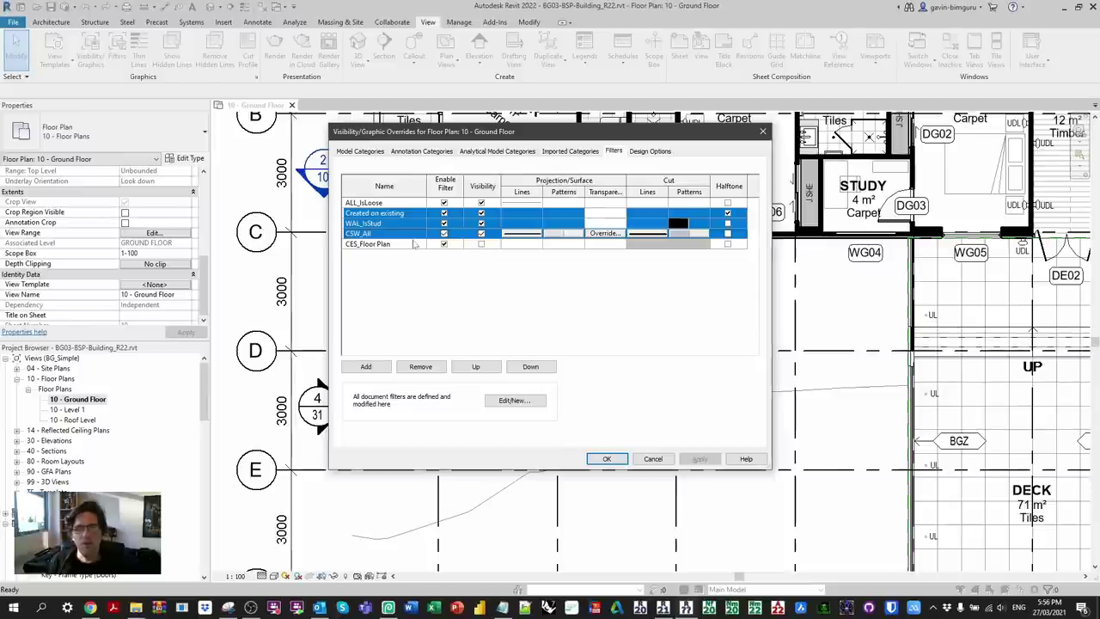
# Step: Override the projection line pattern of the three selected filters with BG Boundary
pyautogui.click(522, 222)
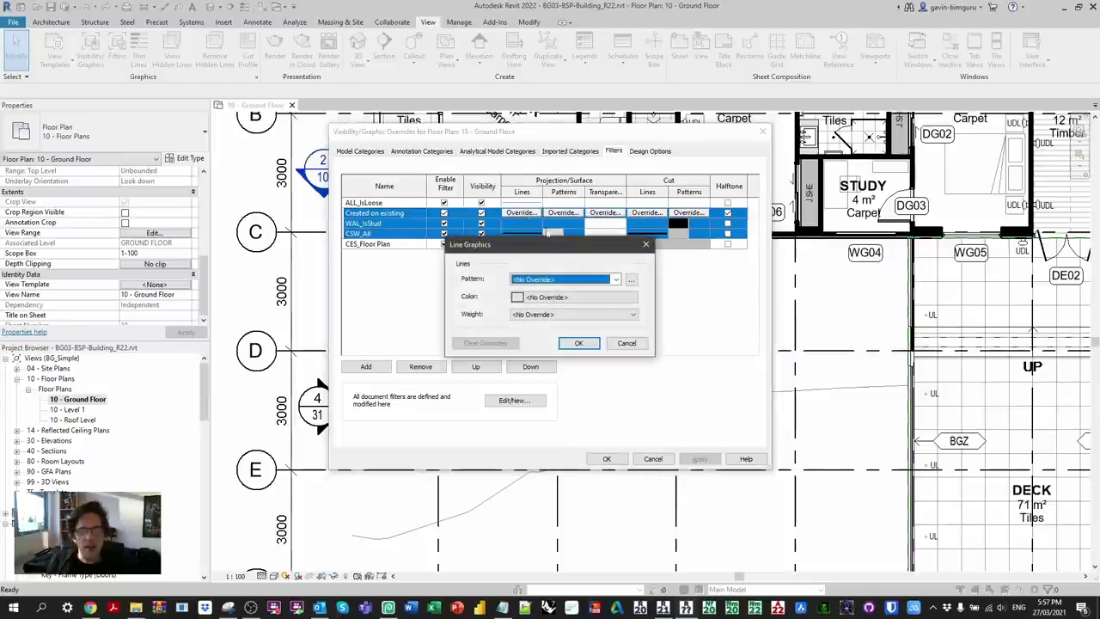
pyautogui.click(567, 279)
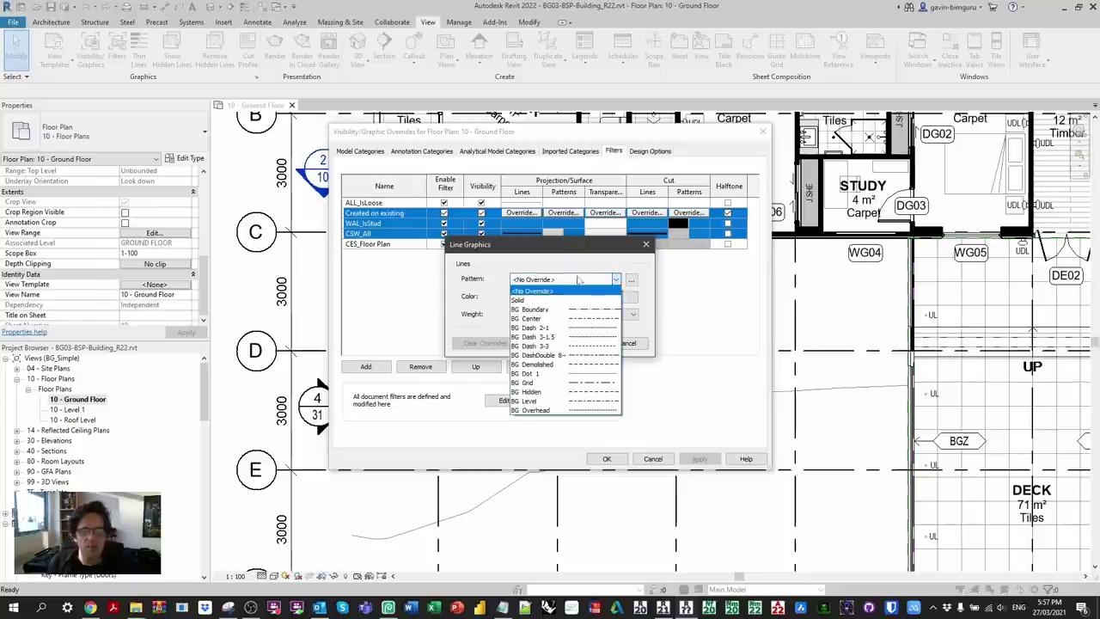
pyautogui.click(559, 311)
pyautogui.click(579, 343)
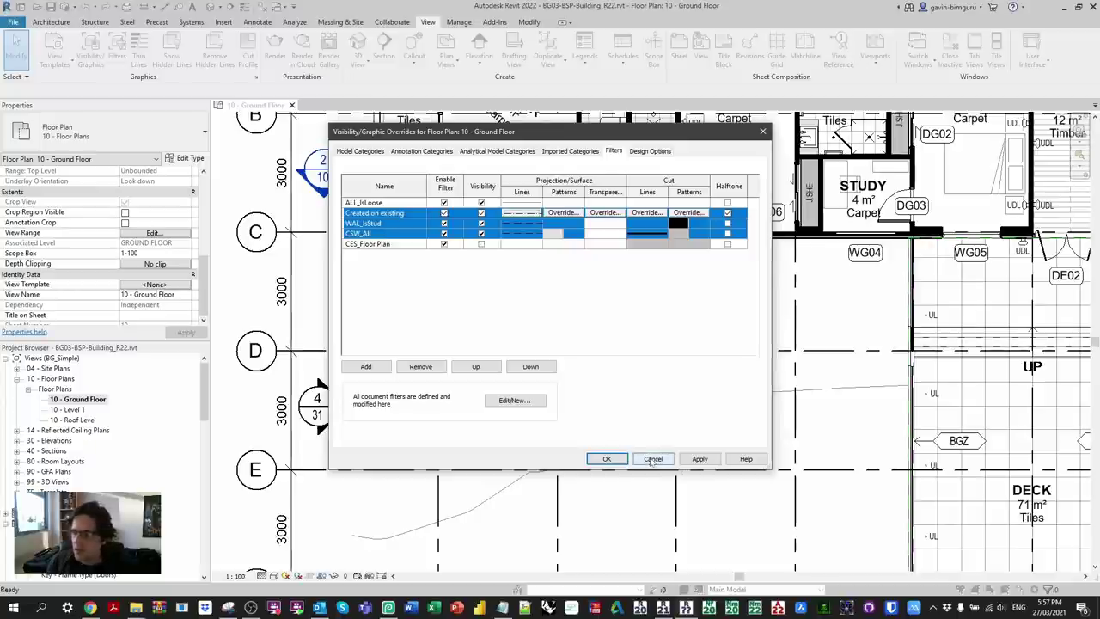
pyautogui.click(607, 458)
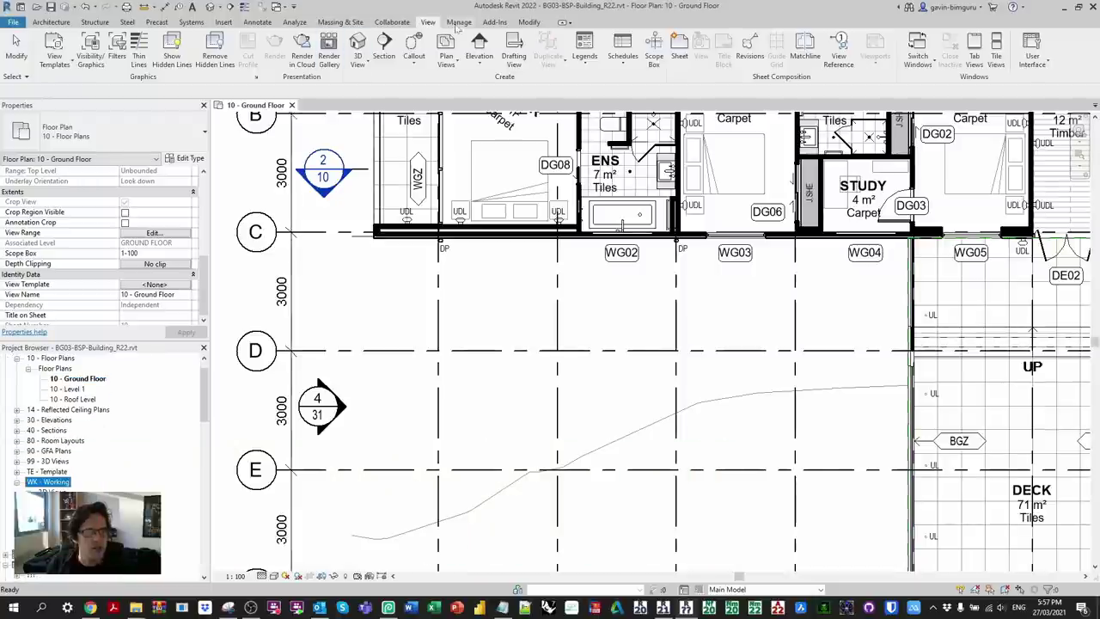
# Step: Create a floor plan view of type WK - Working for the 1A CEILING level
pyautogui.click(447, 59)
pyautogui.click(481, 81)
pyautogui.click(537, 205)
pyautogui.click(507, 238)
pyautogui.click(540, 417)
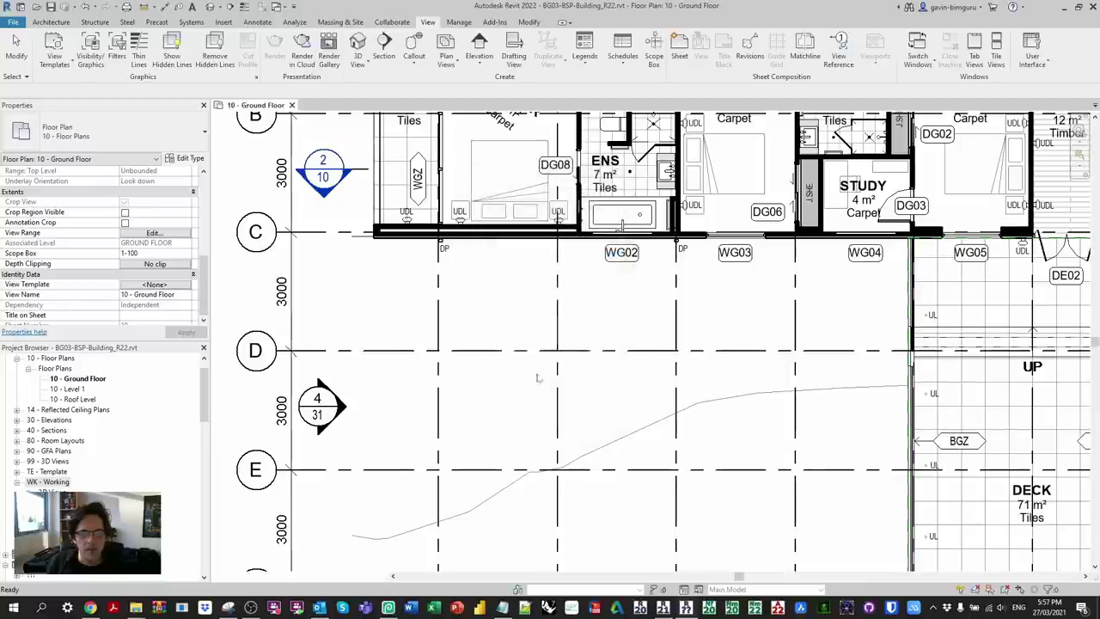
# Step: Draw a rectangular callout across grid D in the open area below the ensuite in the 1A CEILING plan
pyautogui.click(413, 67)
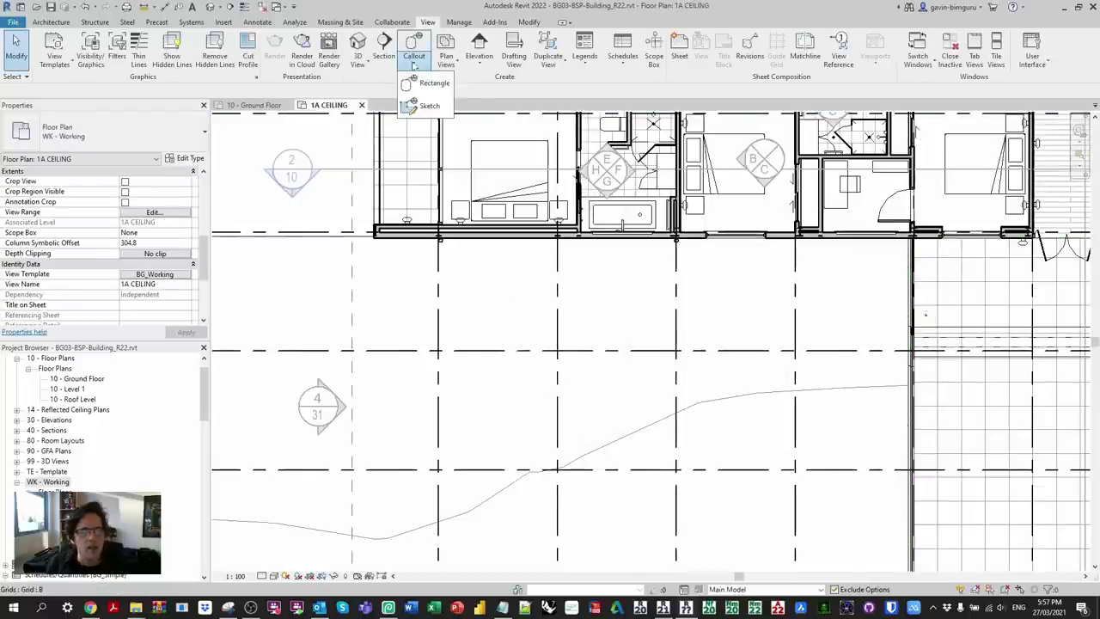
pyautogui.click(441, 84)
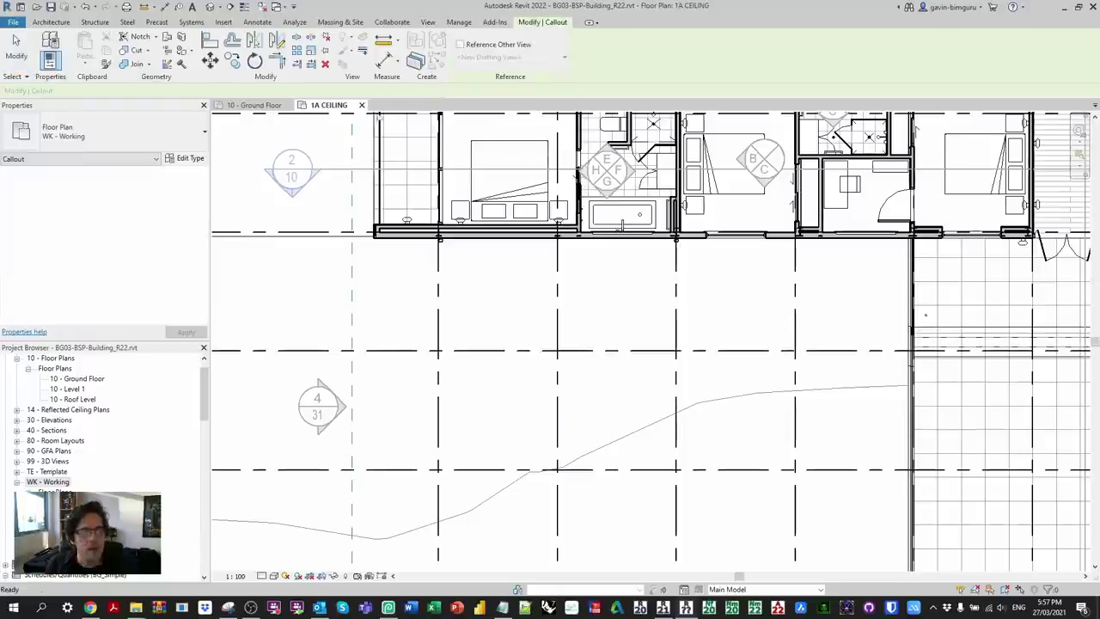
pyautogui.click(492, 311)
pyautogui.click(637, 415)
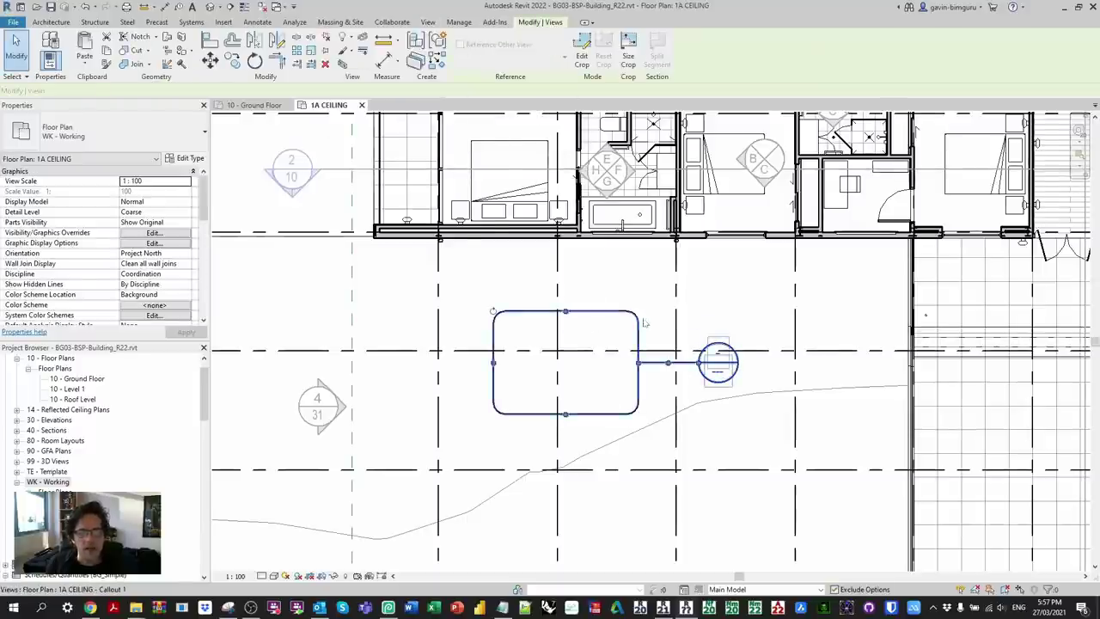
pyautogui.scroll(-1, 628, 329)
pyautogui.moveTo(627, 329); pyautogui.dragTo(612, 327, button='middle')
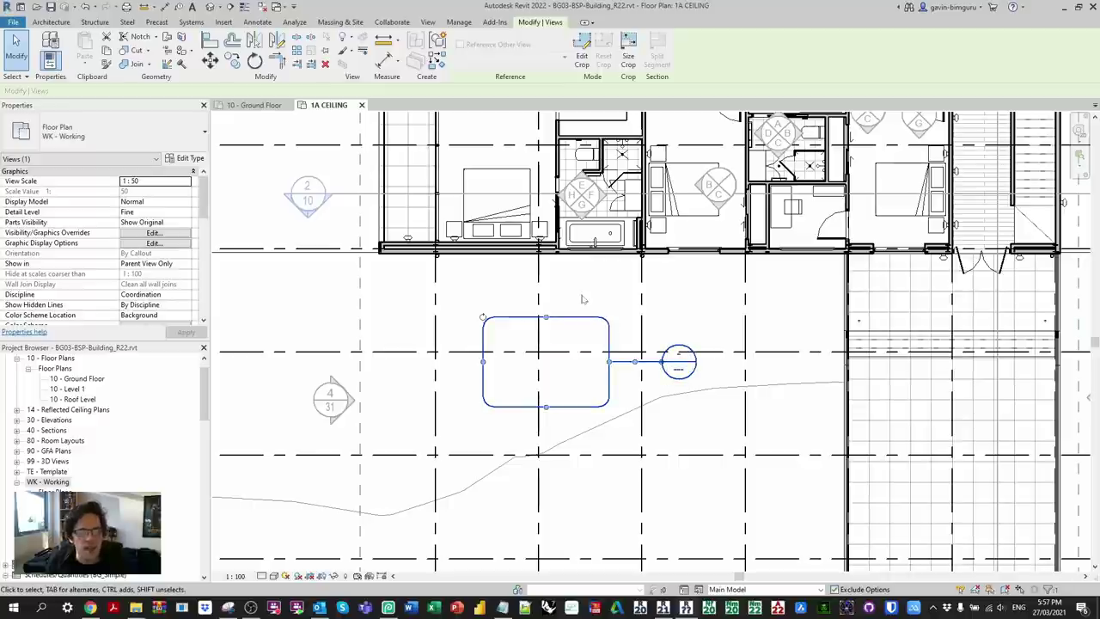
pyautogui.click(584, 301)
# Step: Try to delete the 1A CEILING floor plan from the WK - Working views
pyautogui.scroll(-1, 103, 422)
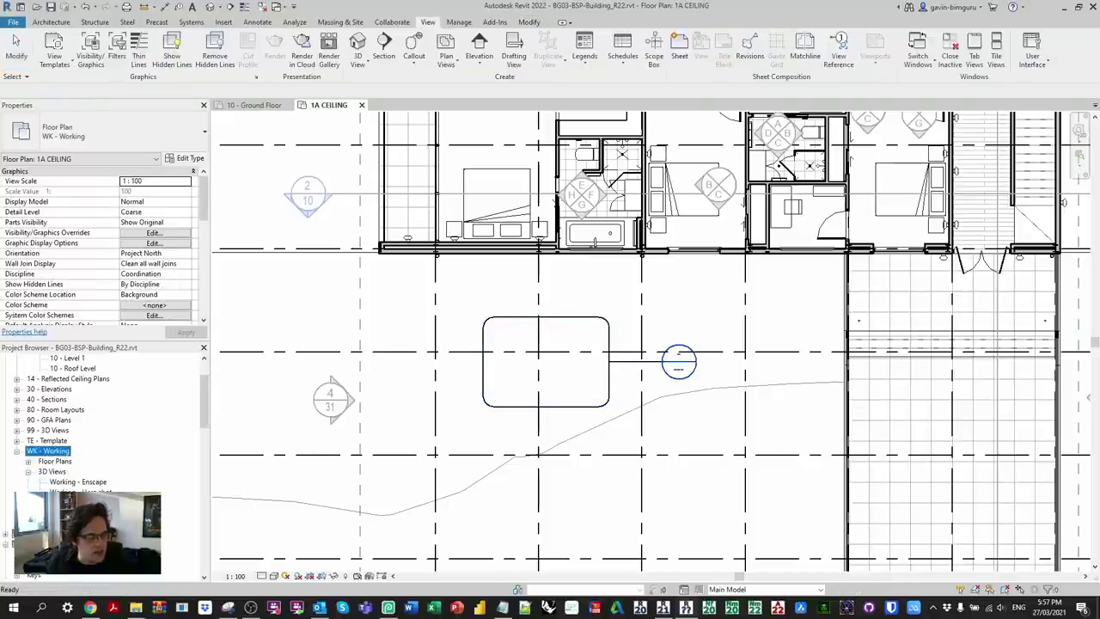
pyautogui.doubleClick(60, 463)
pyautogui.click(73, 472)
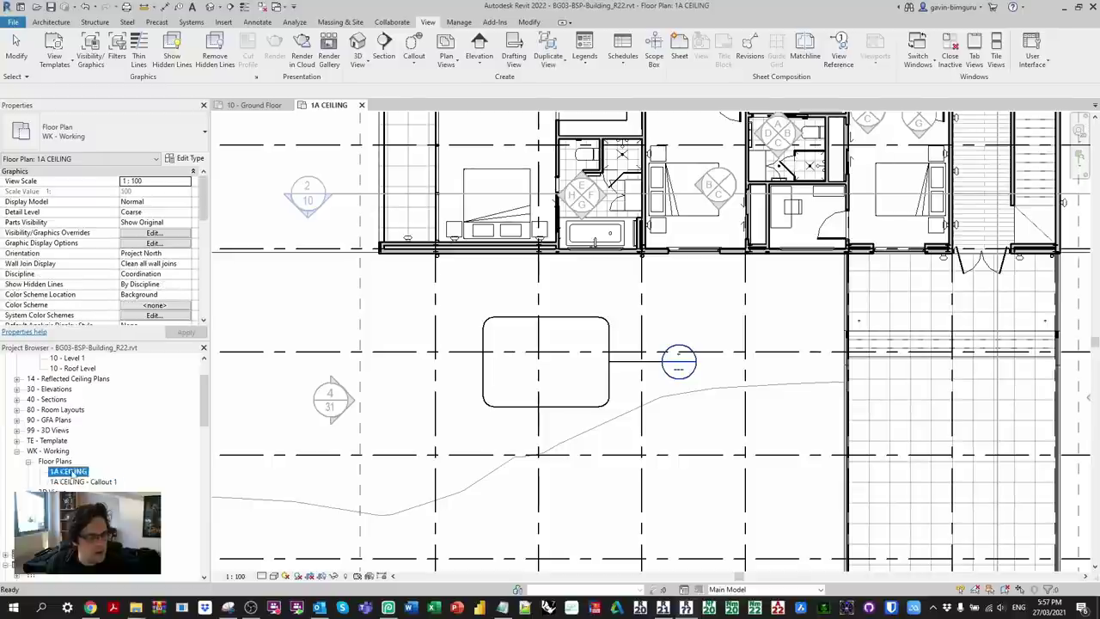
pyautogui.press('Delete')
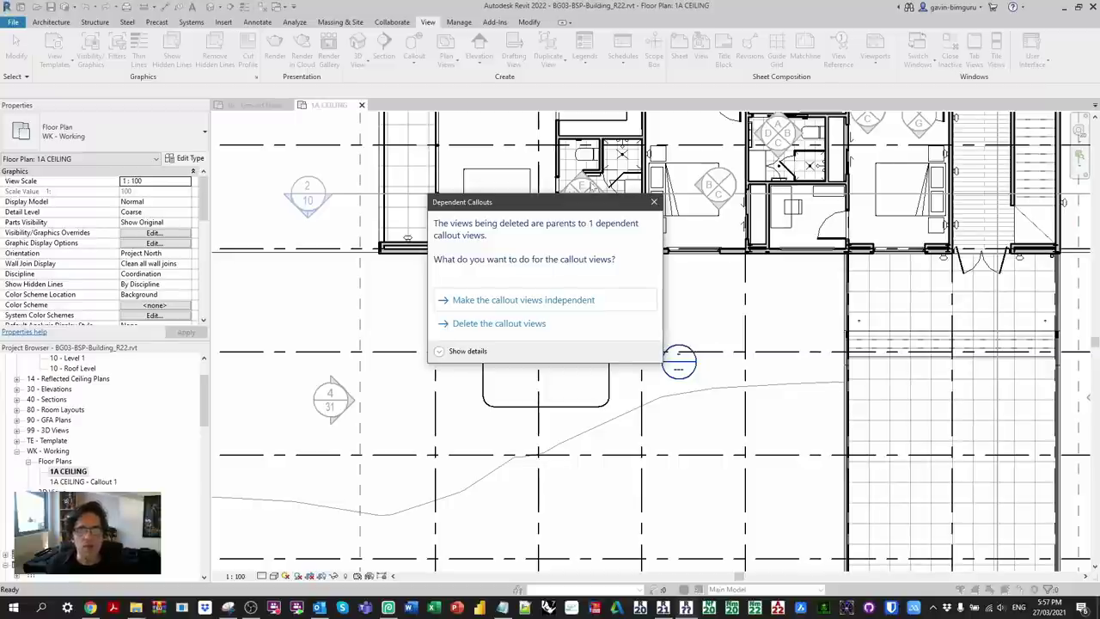
pyautogui.press('Escape')
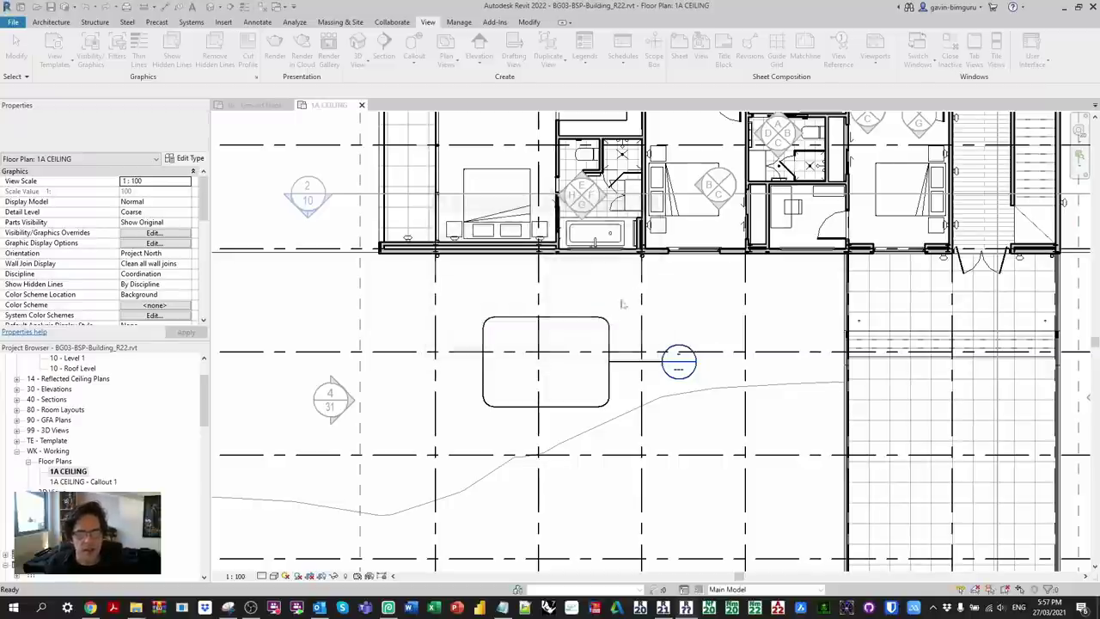
# Step: Open the callout's own view from the 1A CEILING plan and draw a nested rectangular callout around the intersection of grids 2 and D
pyautogui.doubleClick(604, 324)
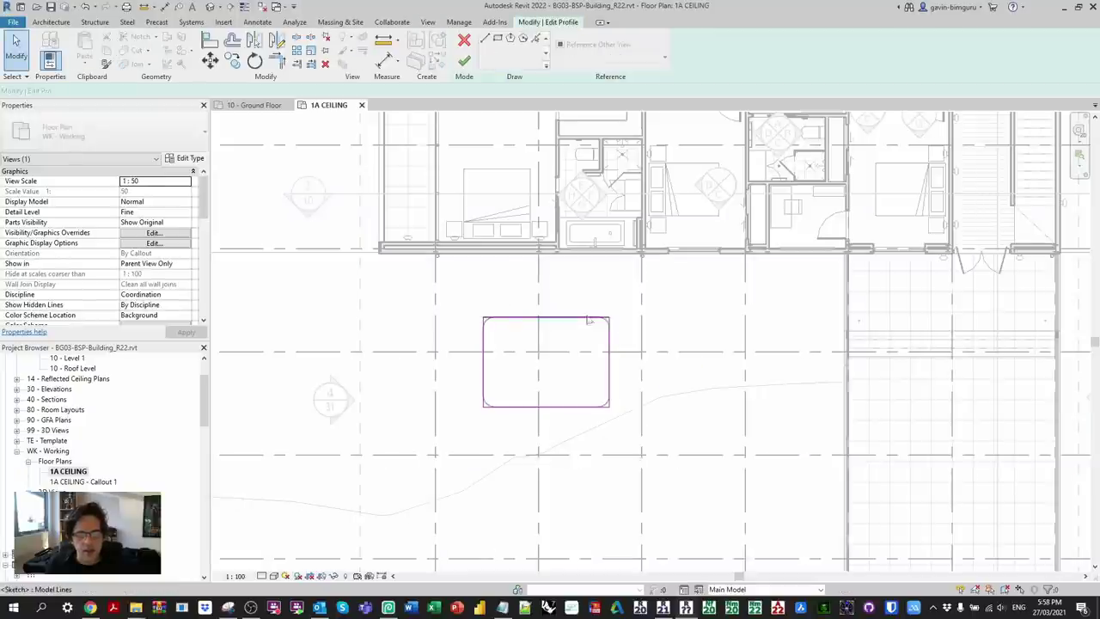
pyautogui.click(465, 60)
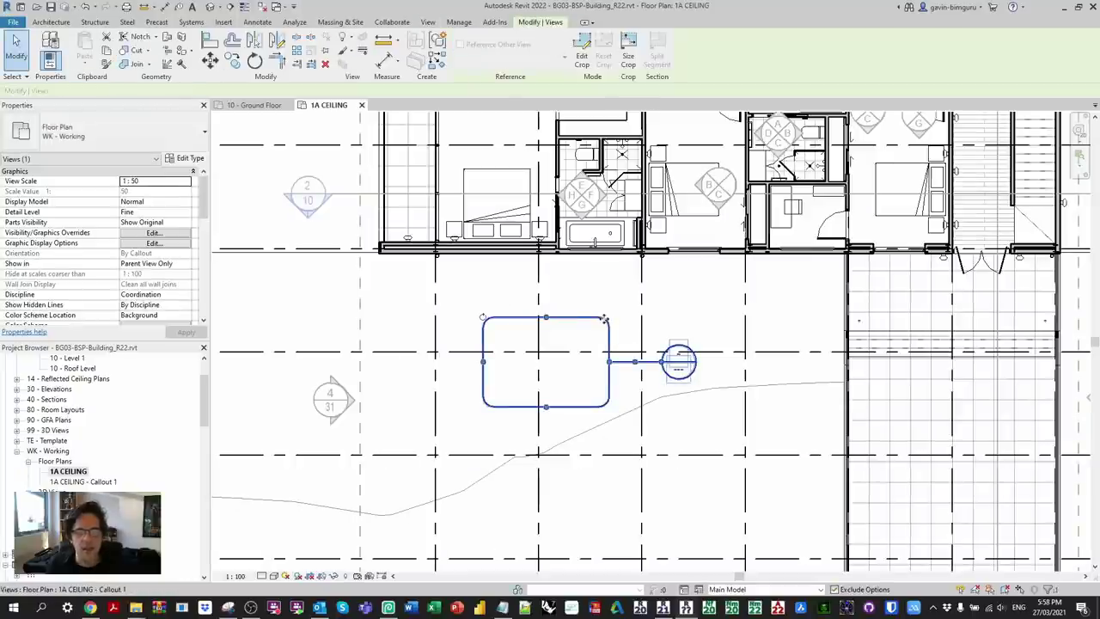
pyautogui.rightClick(606, 320)
pyautogui.click(640, 84)
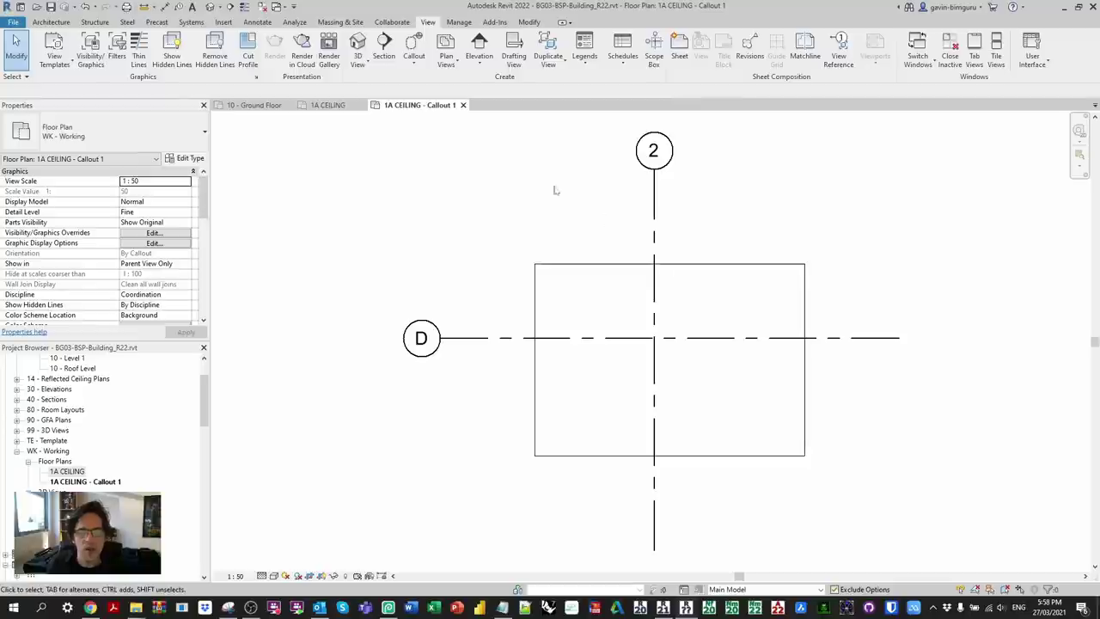
pyautogui.click(418, 72)
pyautogui.click(432, 83)
pyautogui.moveTo(630, 290); pyautogui.dragTo(763, 425)
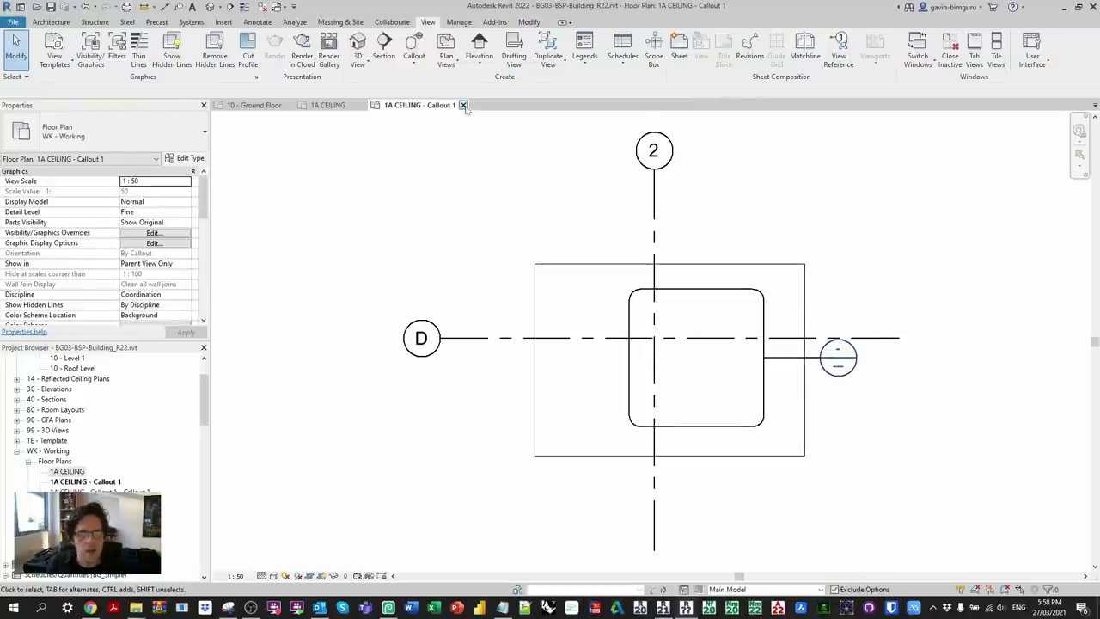
# Step: Close the callout view and delete the 1A CEILING floor plan, making its dependent callout views independent
pyautogui.click(462, 105)
pyautogui.click(78, 472)
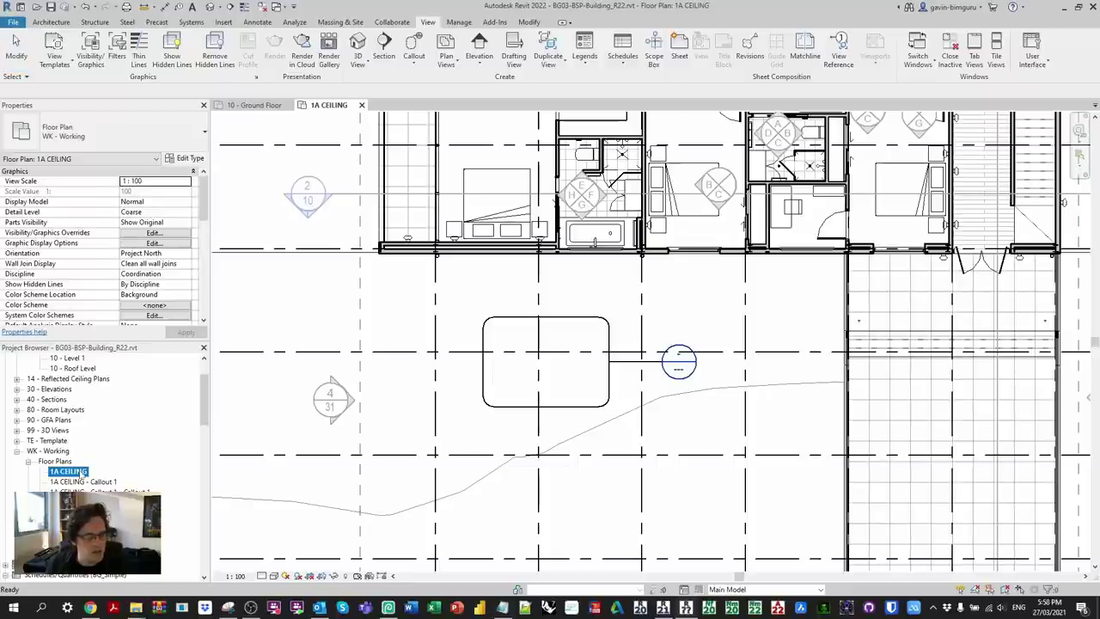
pyautogui.press('Delete')
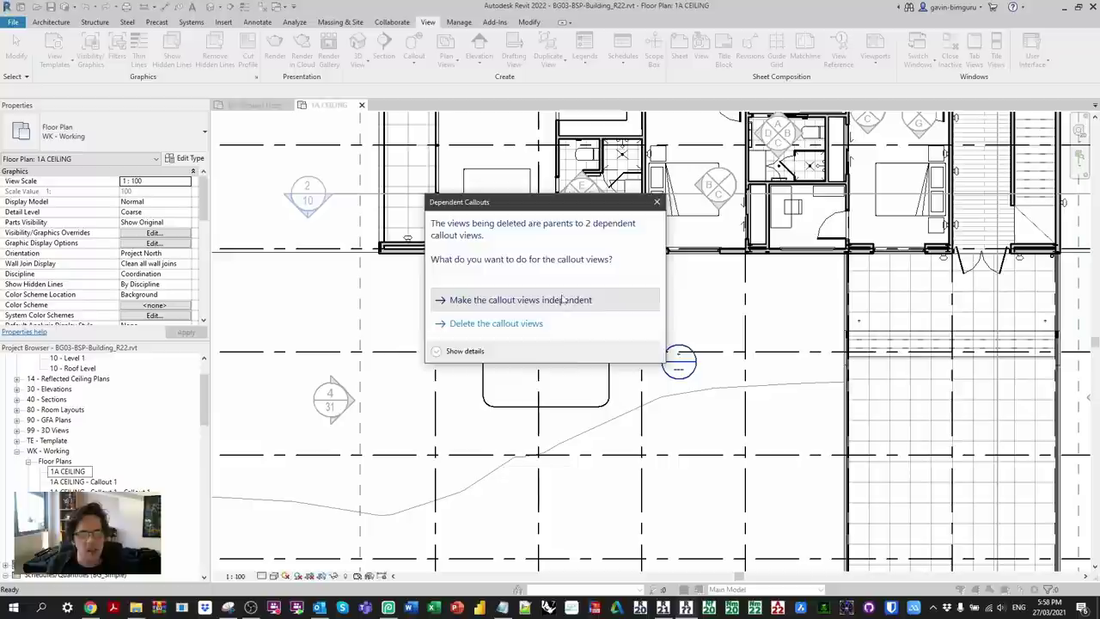
pyautogui.click(520, 300)
# Step: Open the 1A CEILING - Callout 1 floor plan and select the nested callout in it
pyautogui.click(103, 472)
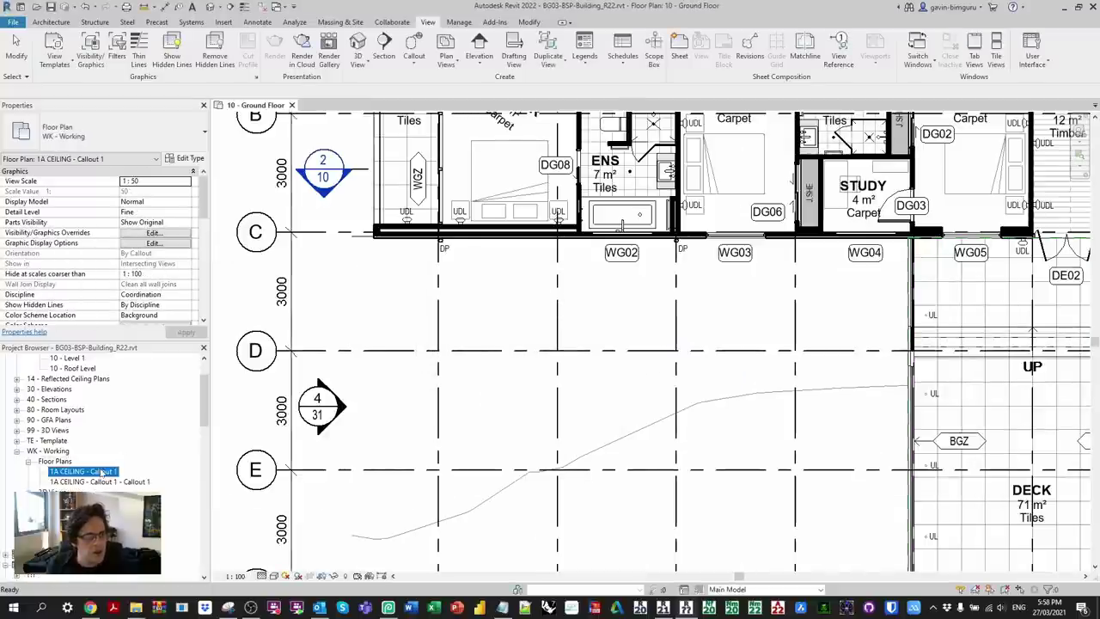
pyautogui.doubleClick(103, 472)
pyautogui.click(709, 289)
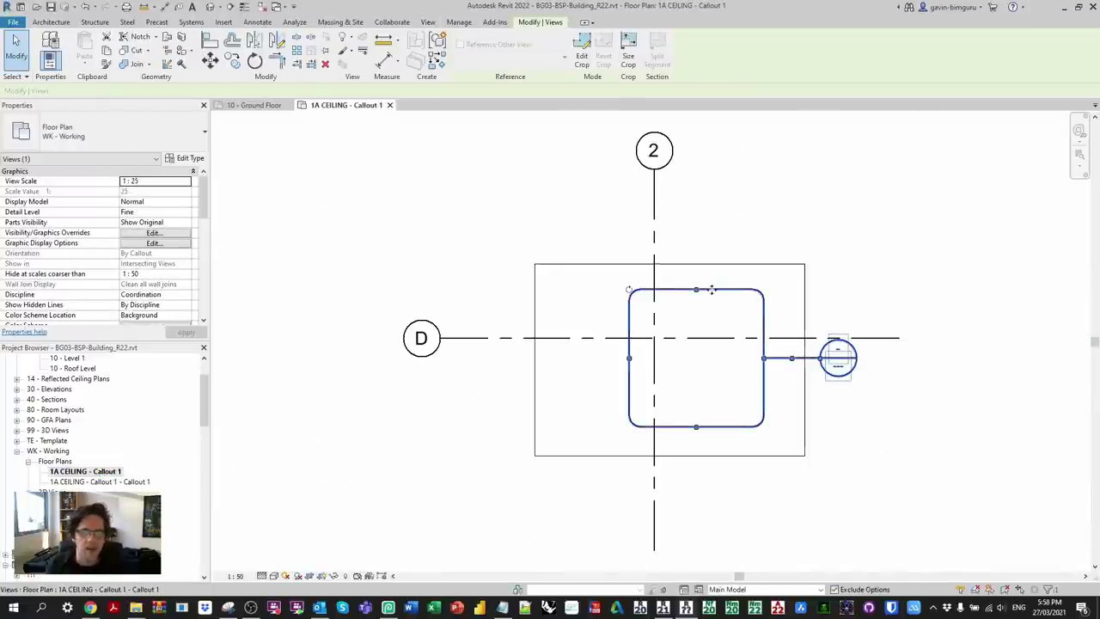